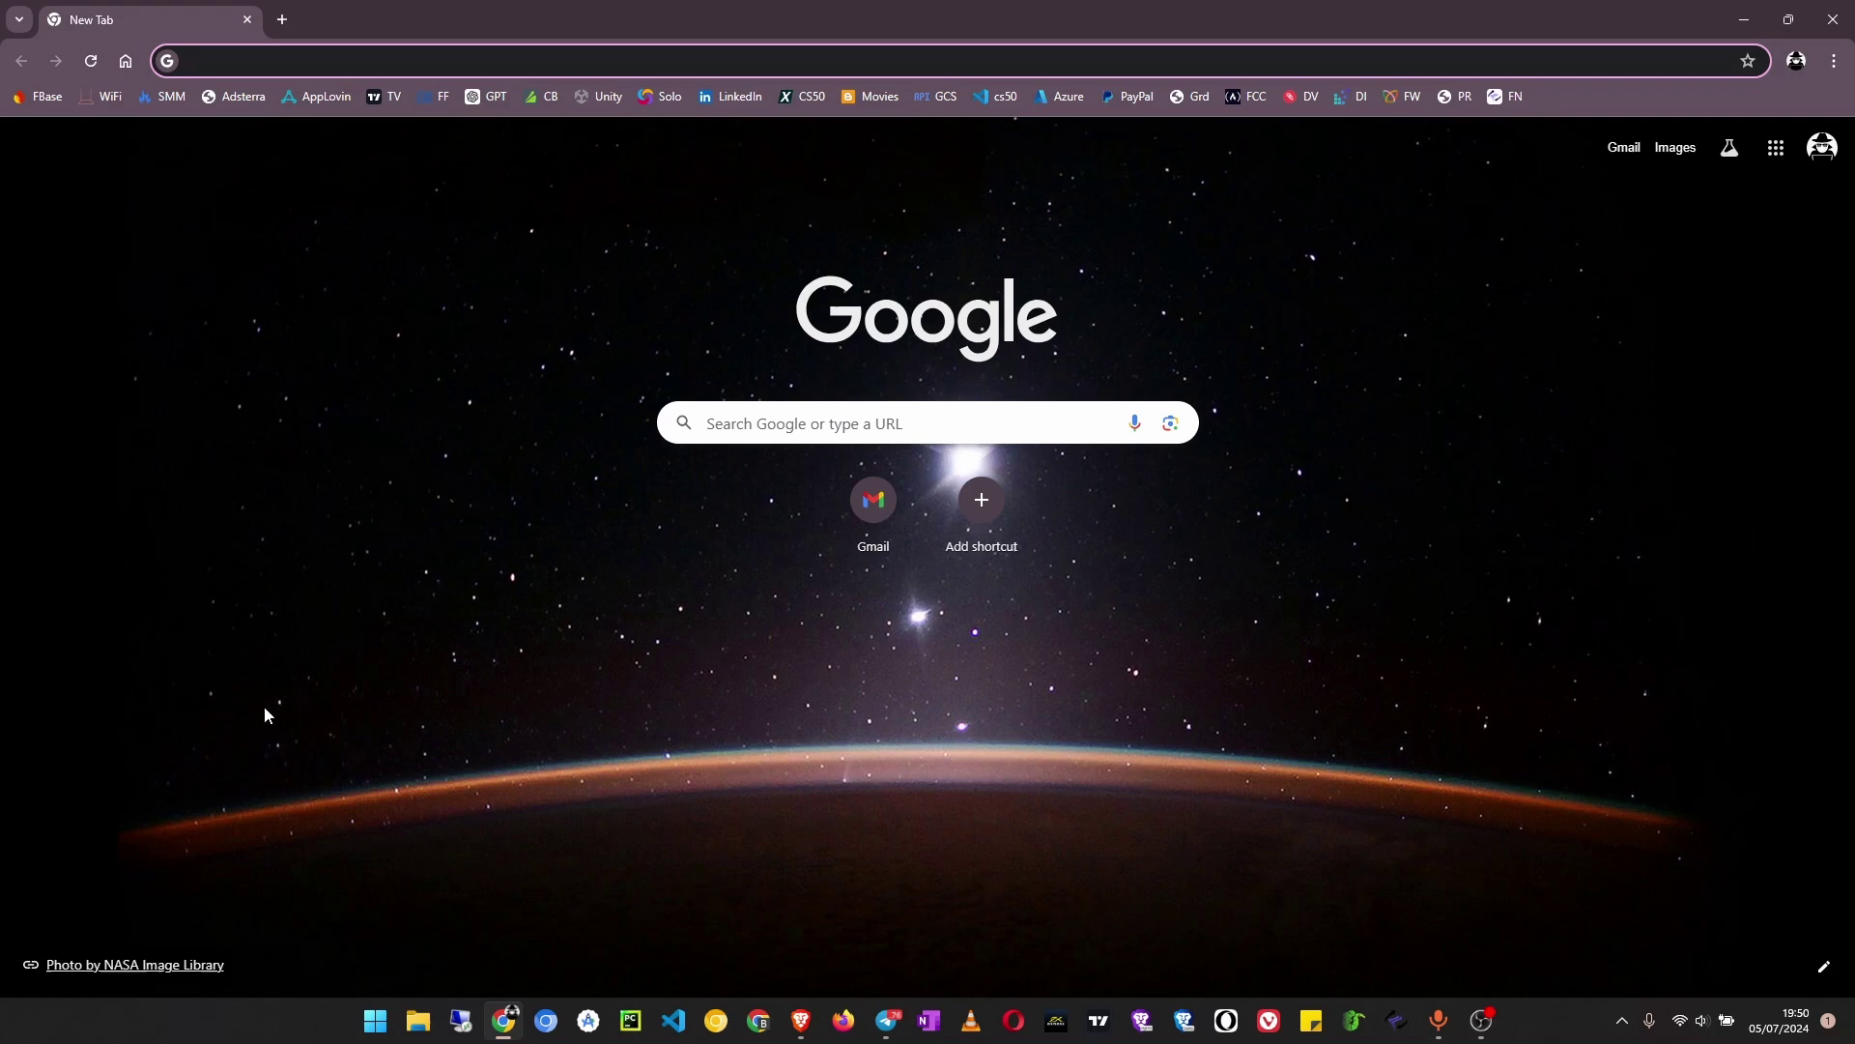
# Run a Google search for 'rdphostings' from the Chrome address bar
pyautogui.write('rdp')
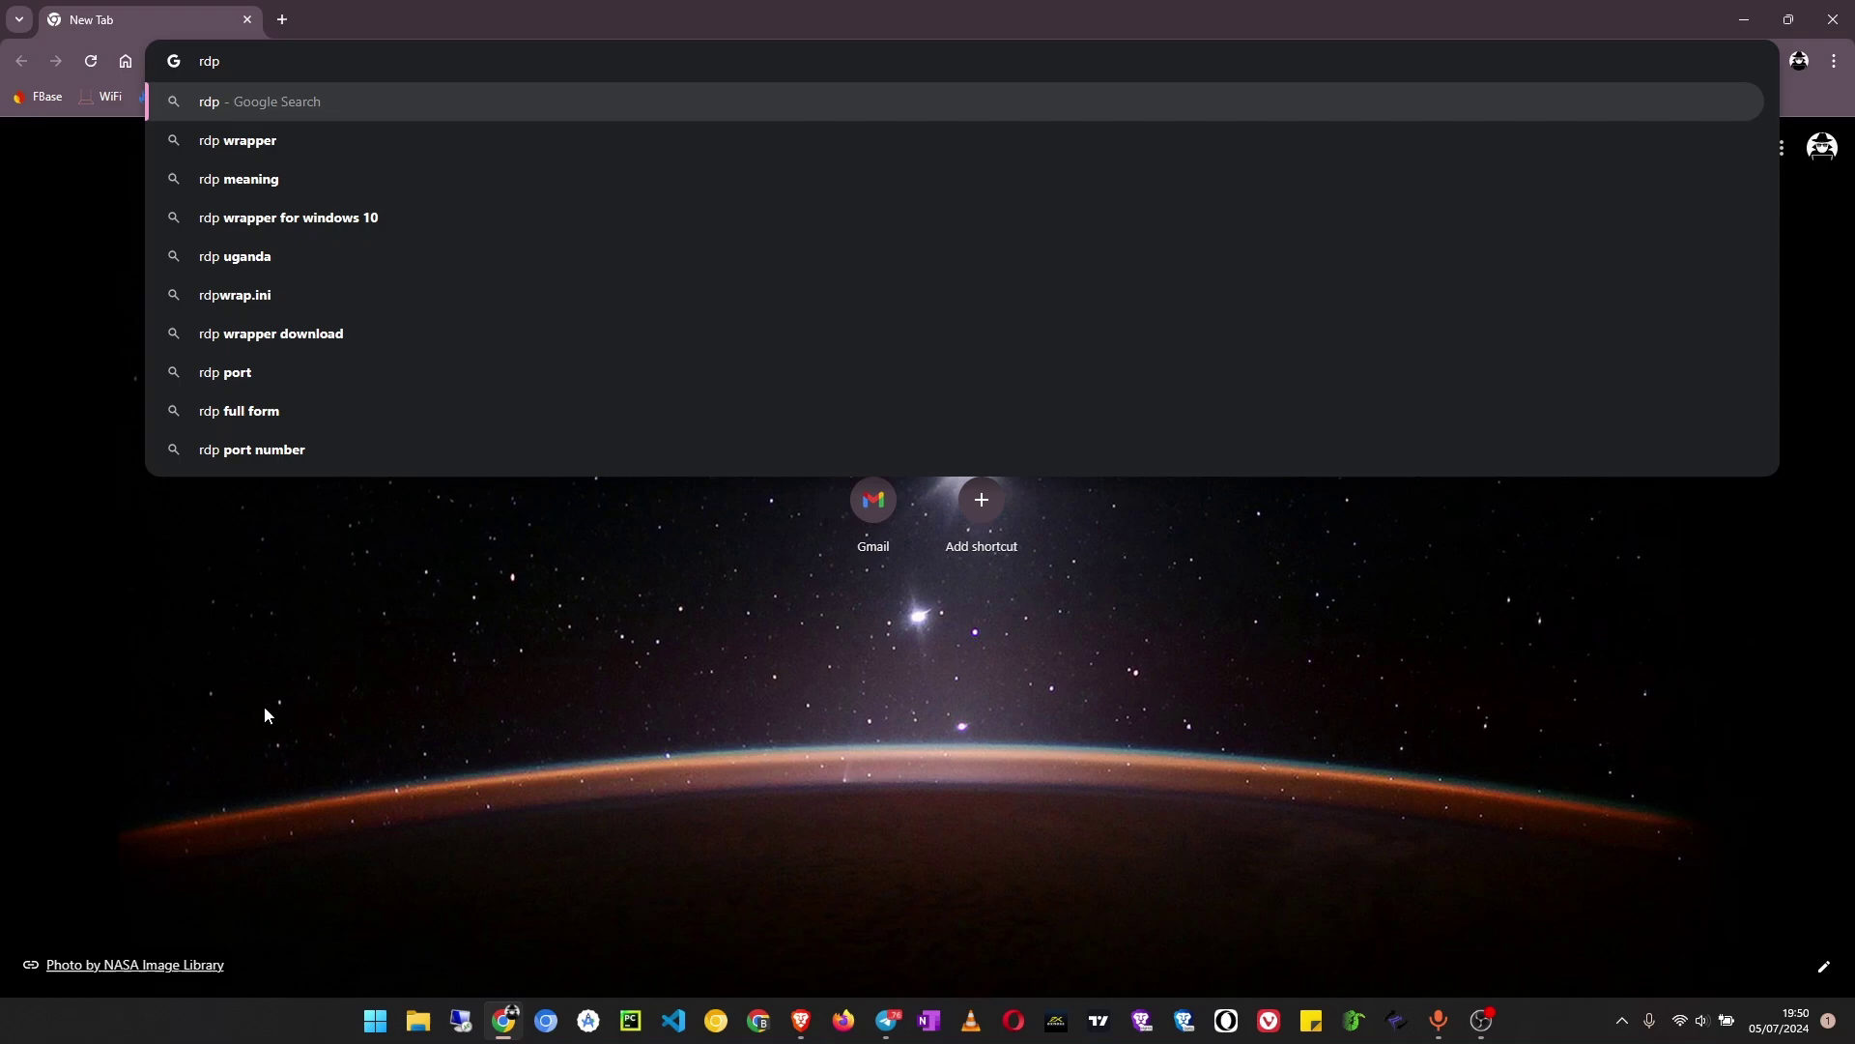
pyautogui.write('hosti')
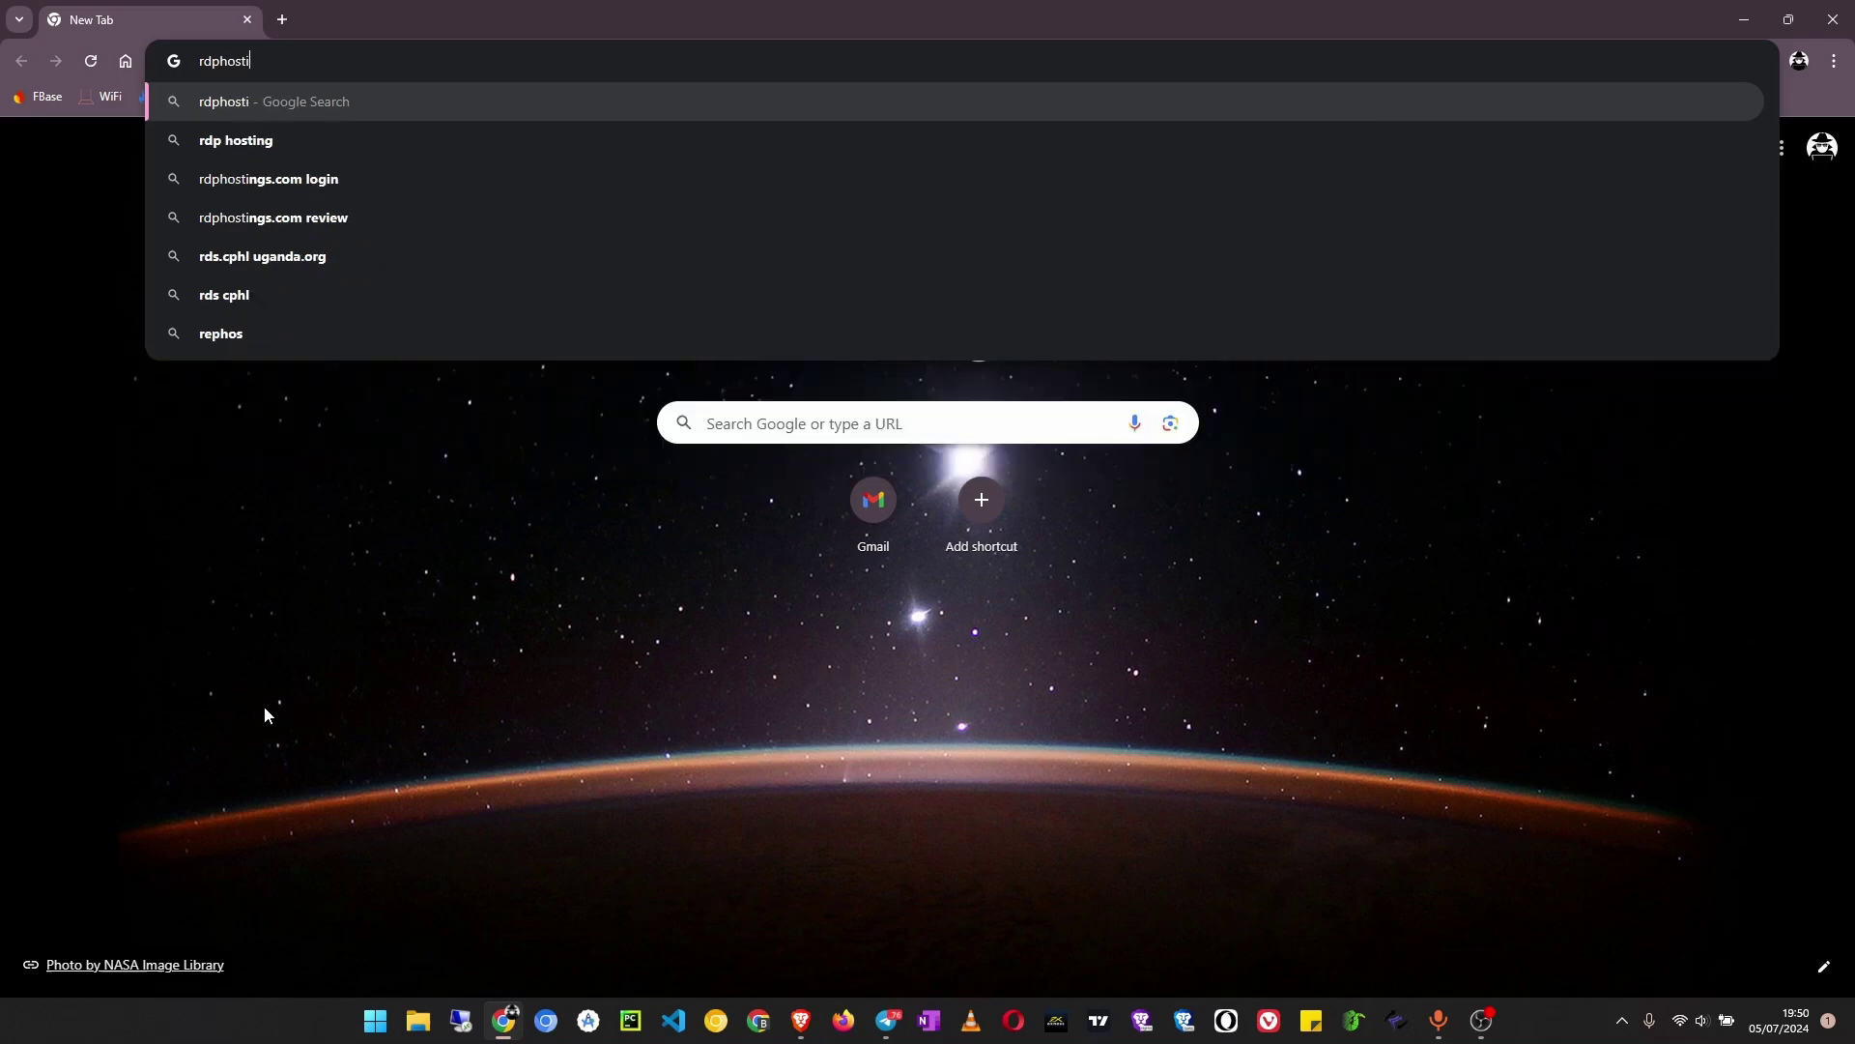
pyautogui.write('ngs')
pyautogui.press('Return')
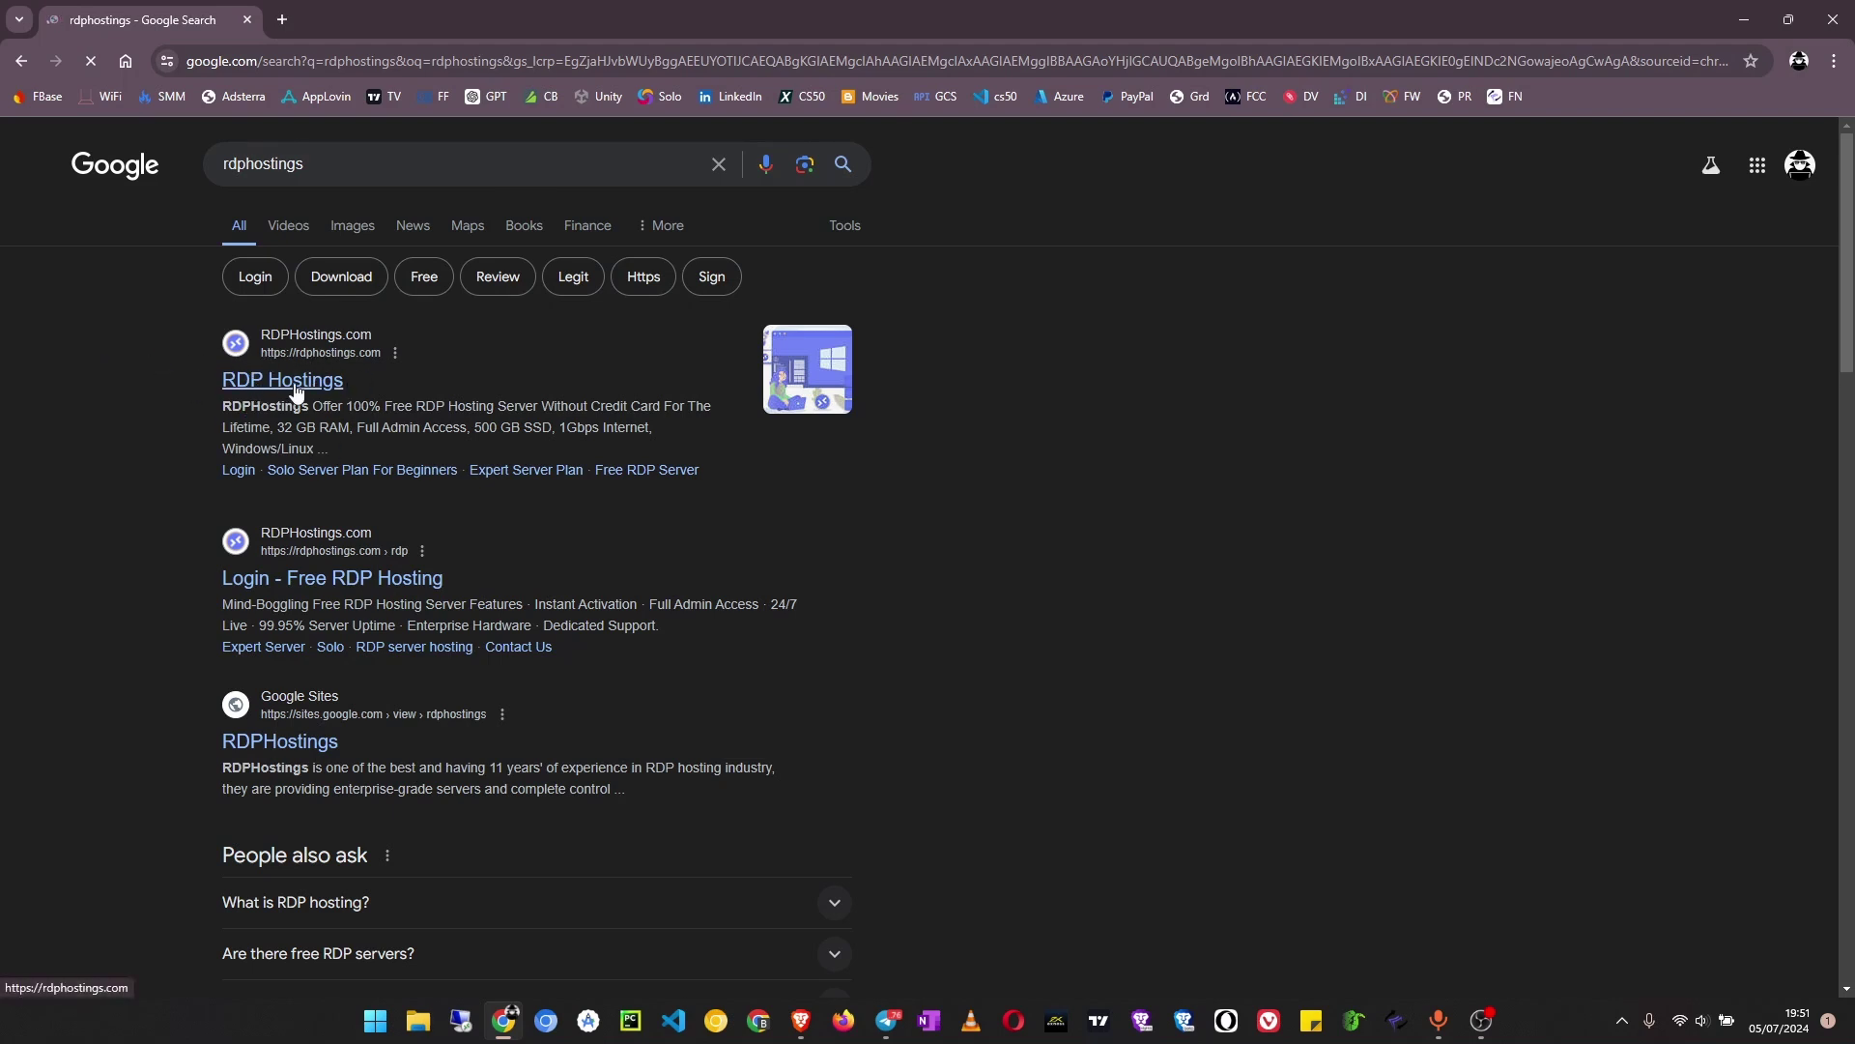
# Open the RDPHostings site and jump to its free server plans, dismissing the 30 Days Free Trial popup
pyautogui.click(297, 380)
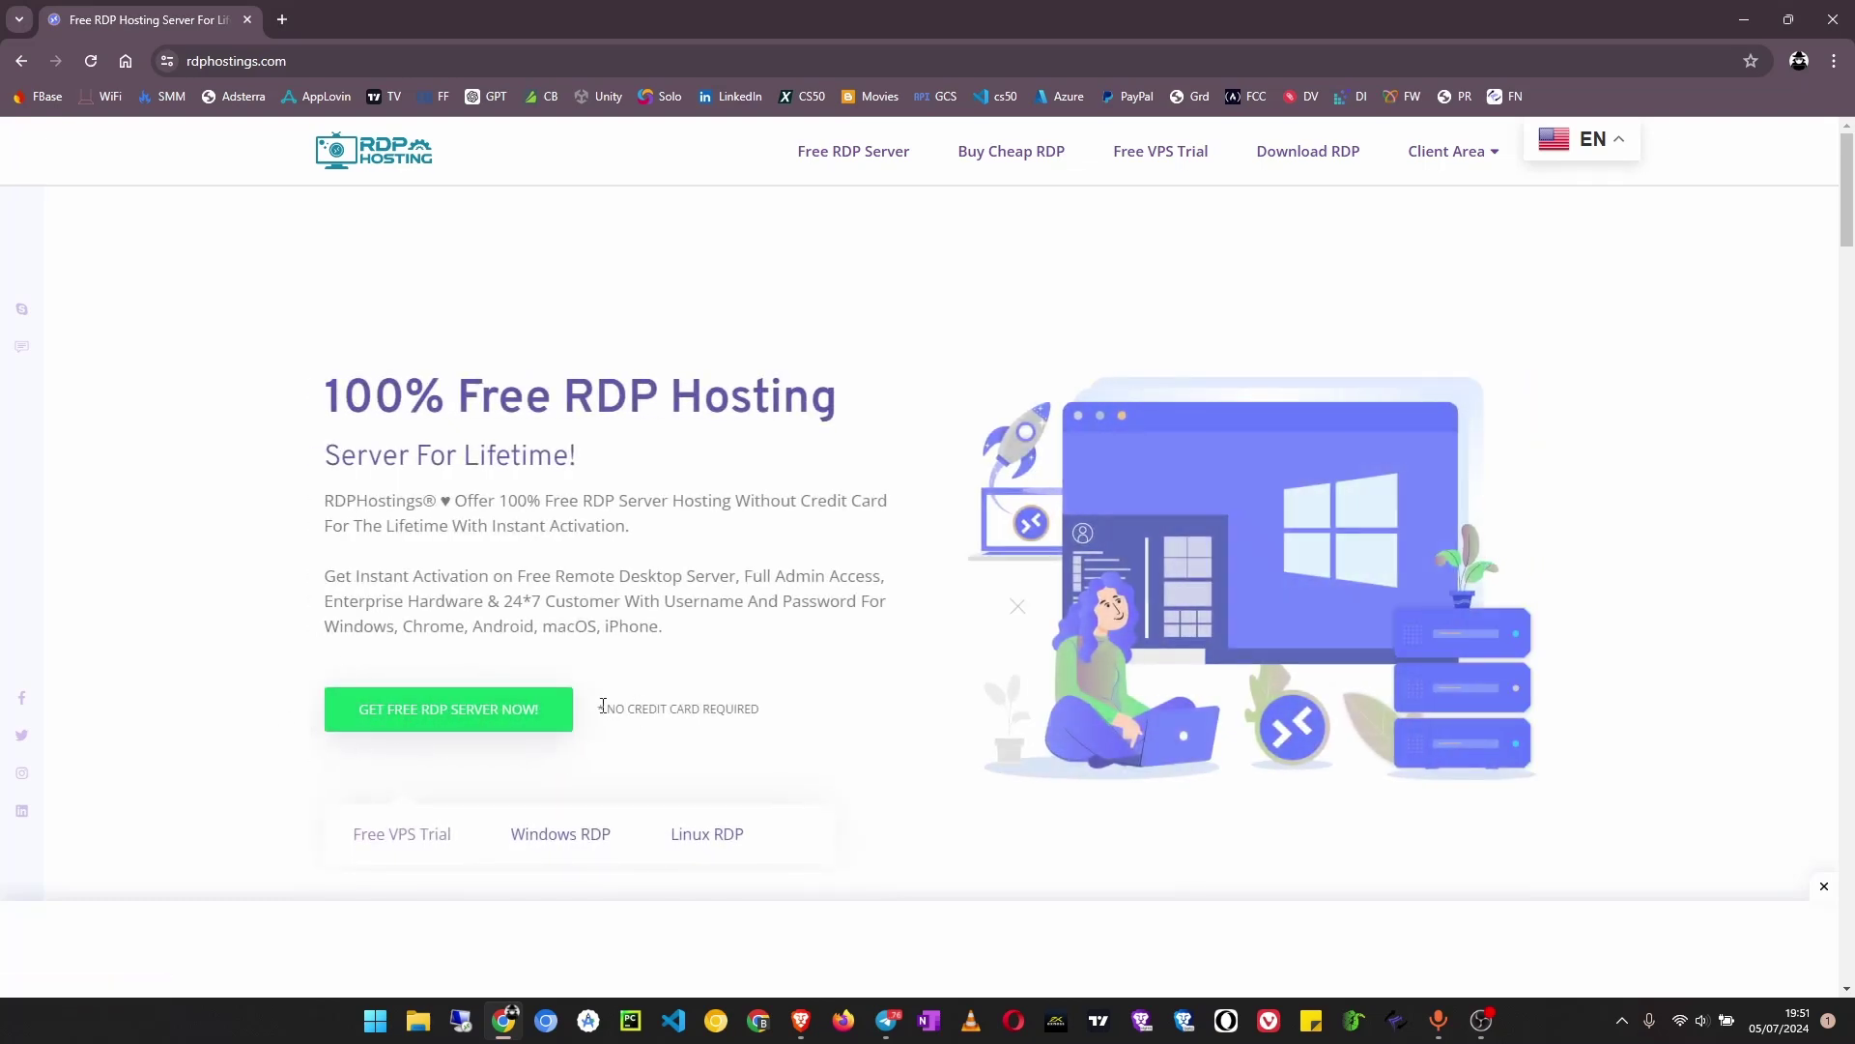
pyautogui.click(446, 708)
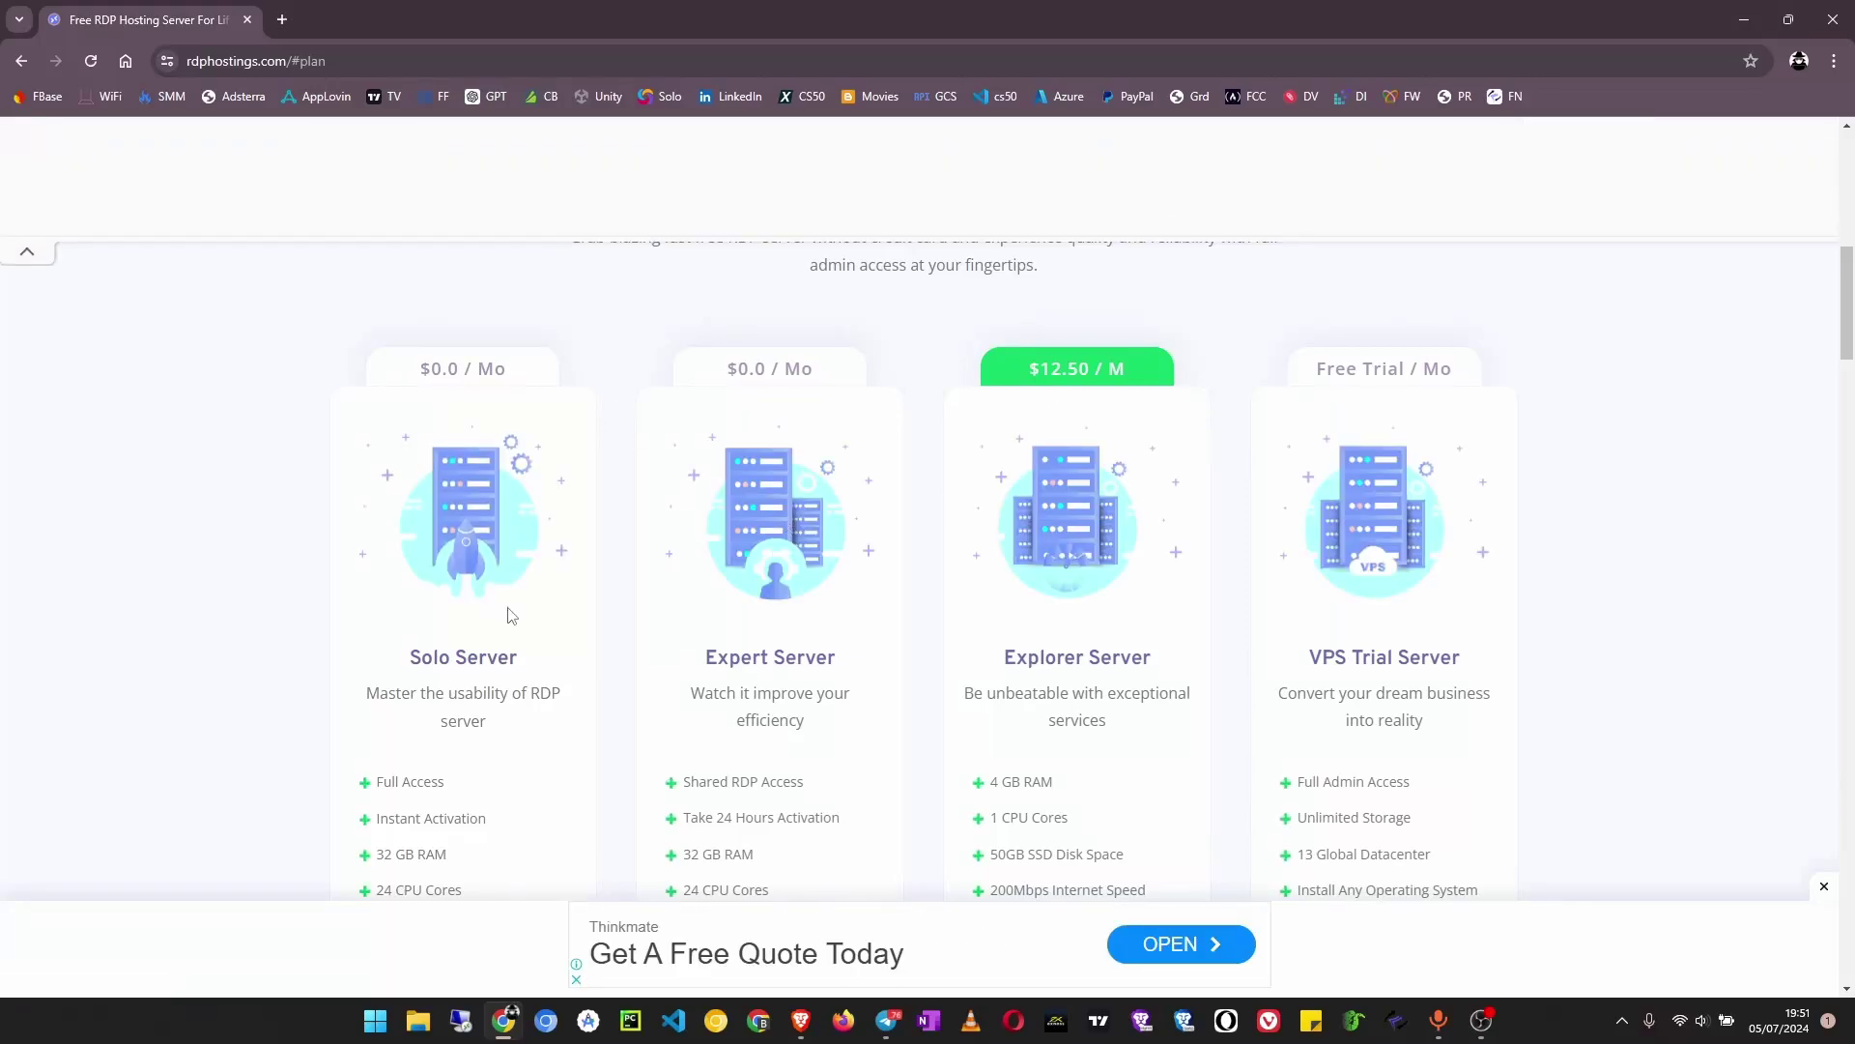
pyautogui.scroll(-1, 517, 580)
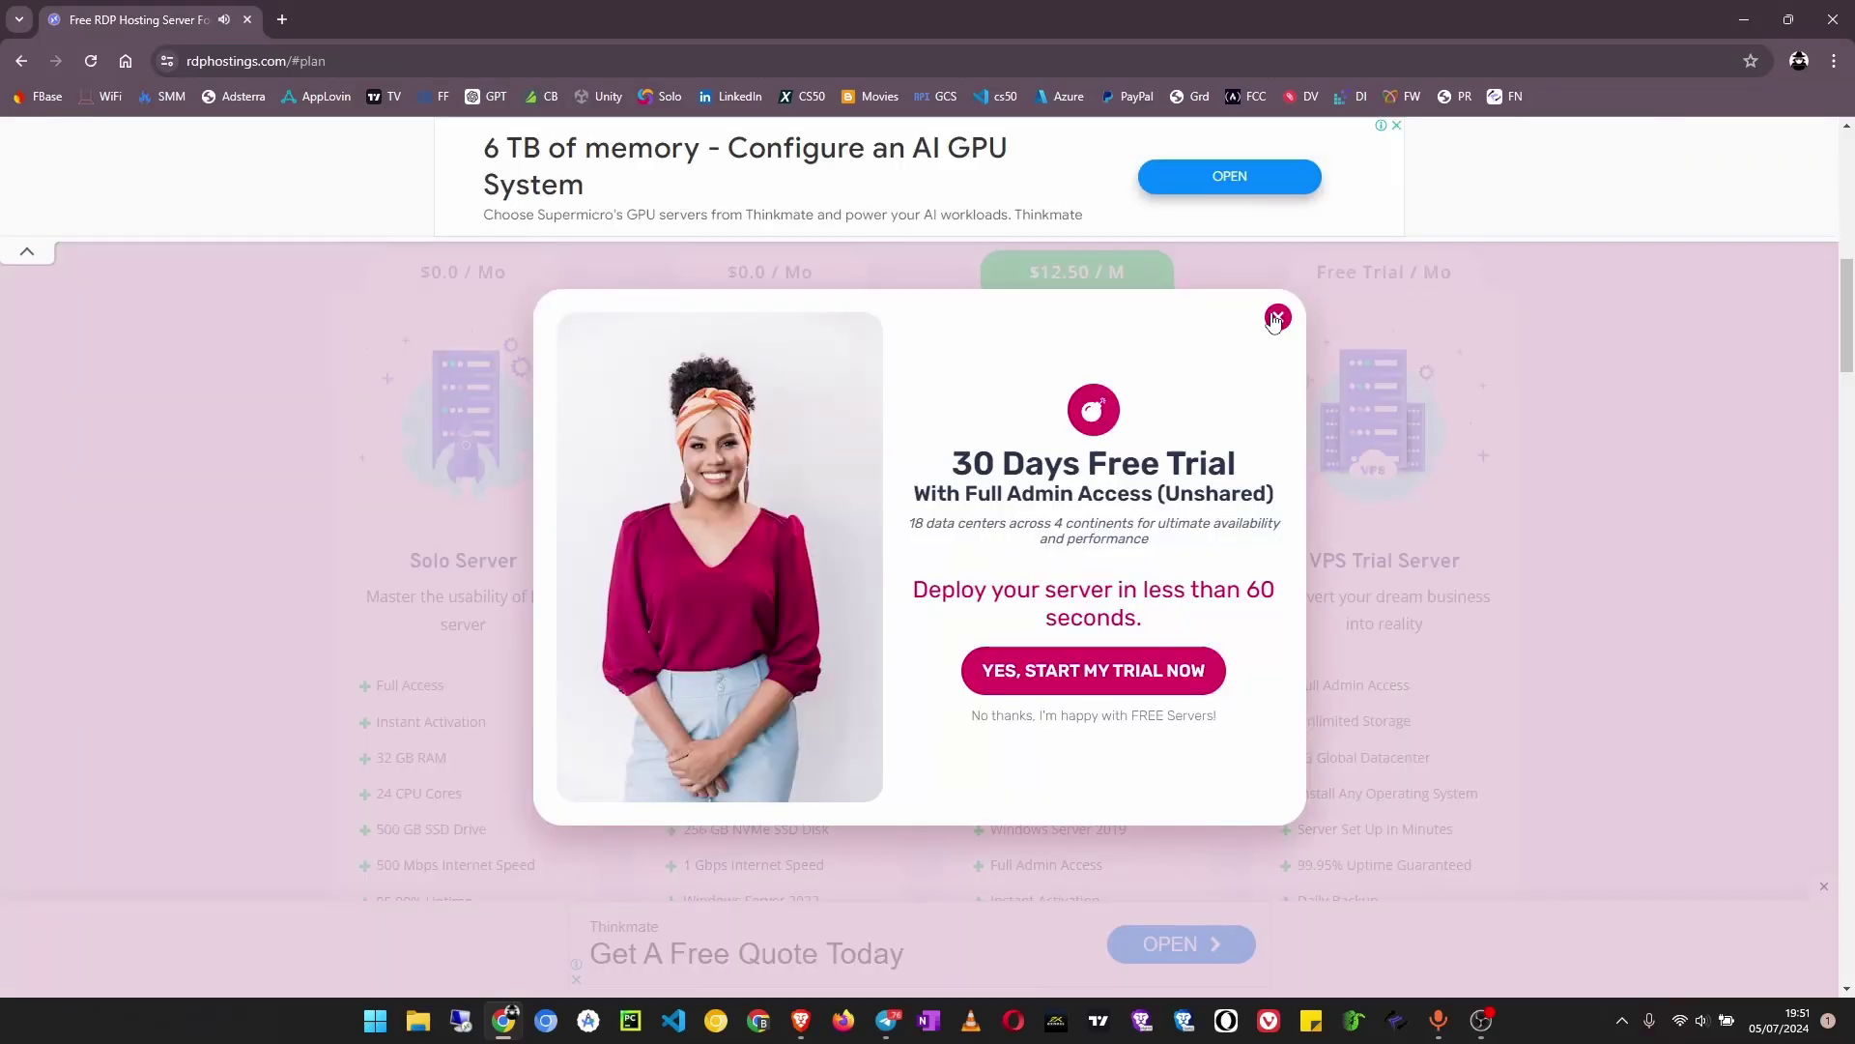
pyautogui.click(1279, 317)
# Find the Solo Server plan and choose Get Started under it
pyautogui.scroll(-1, 213, 628)
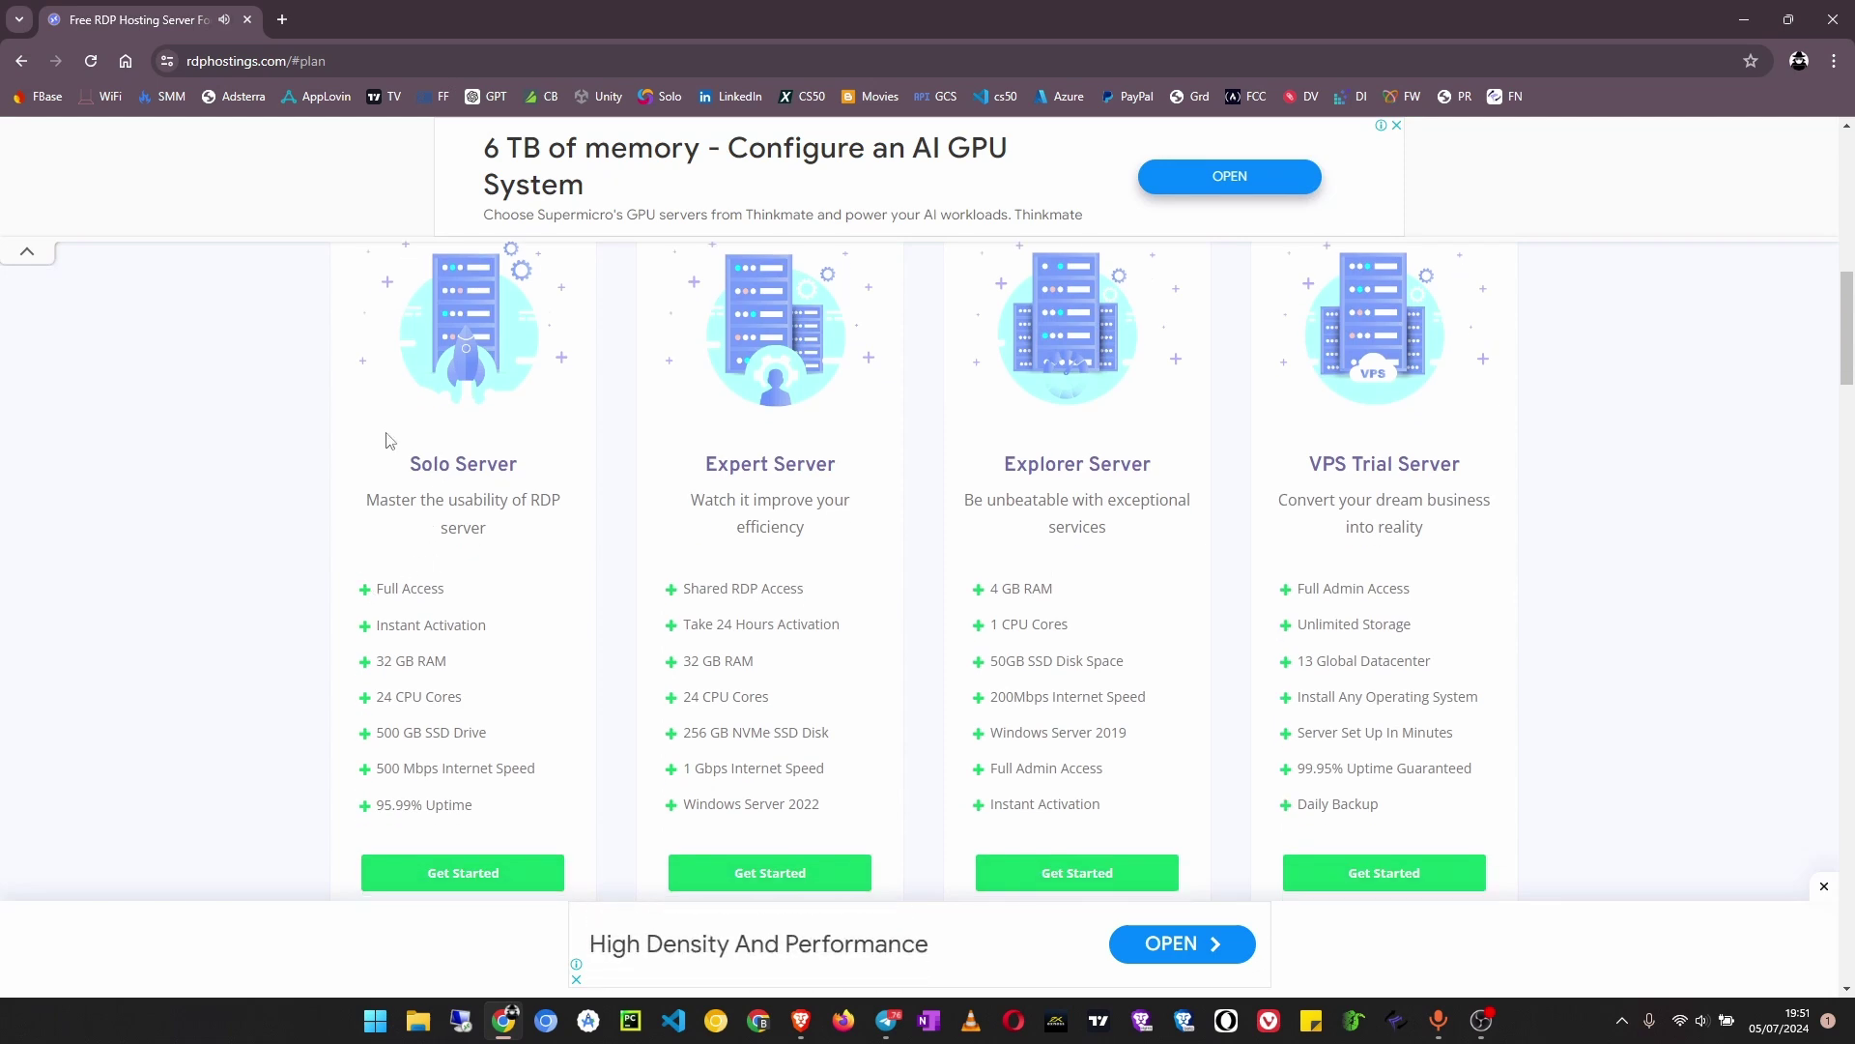
pyautogui.moveTo(409, 466); pyautogui.dragTo(522, 471)
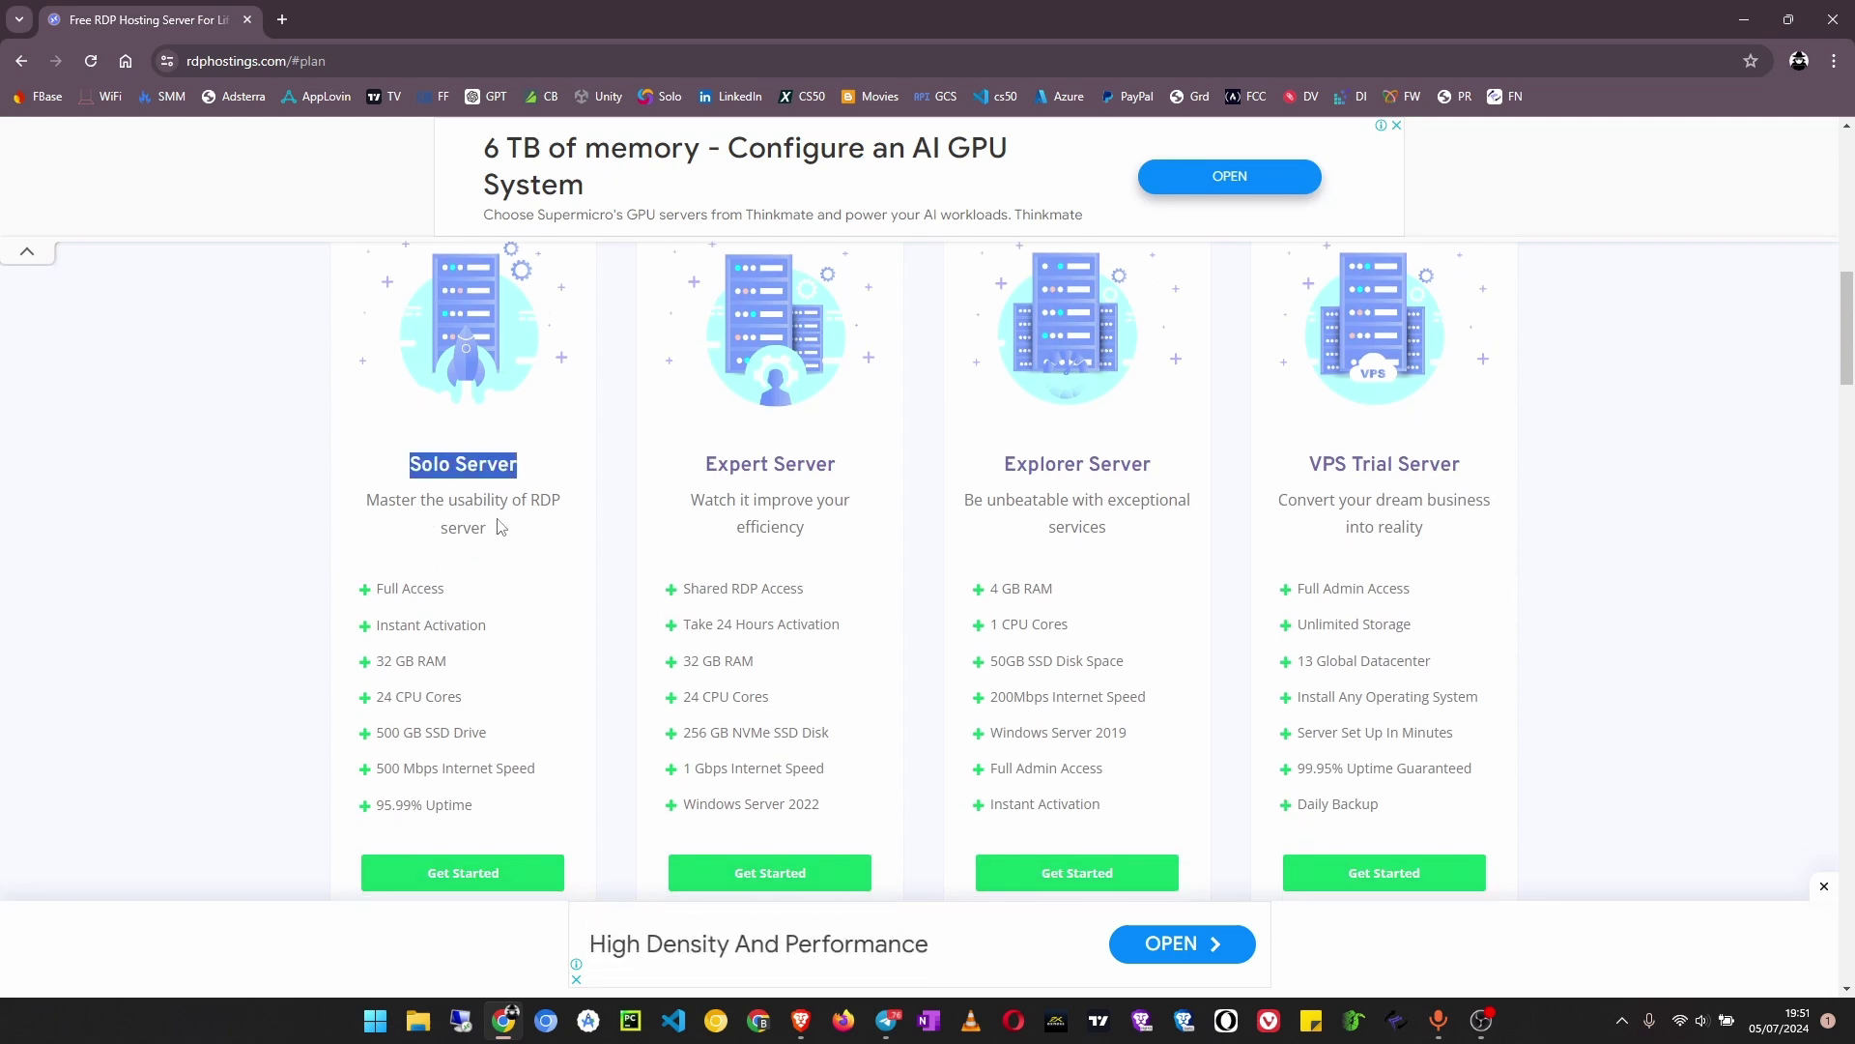
pyautogui.scroll(5, 470, 543)
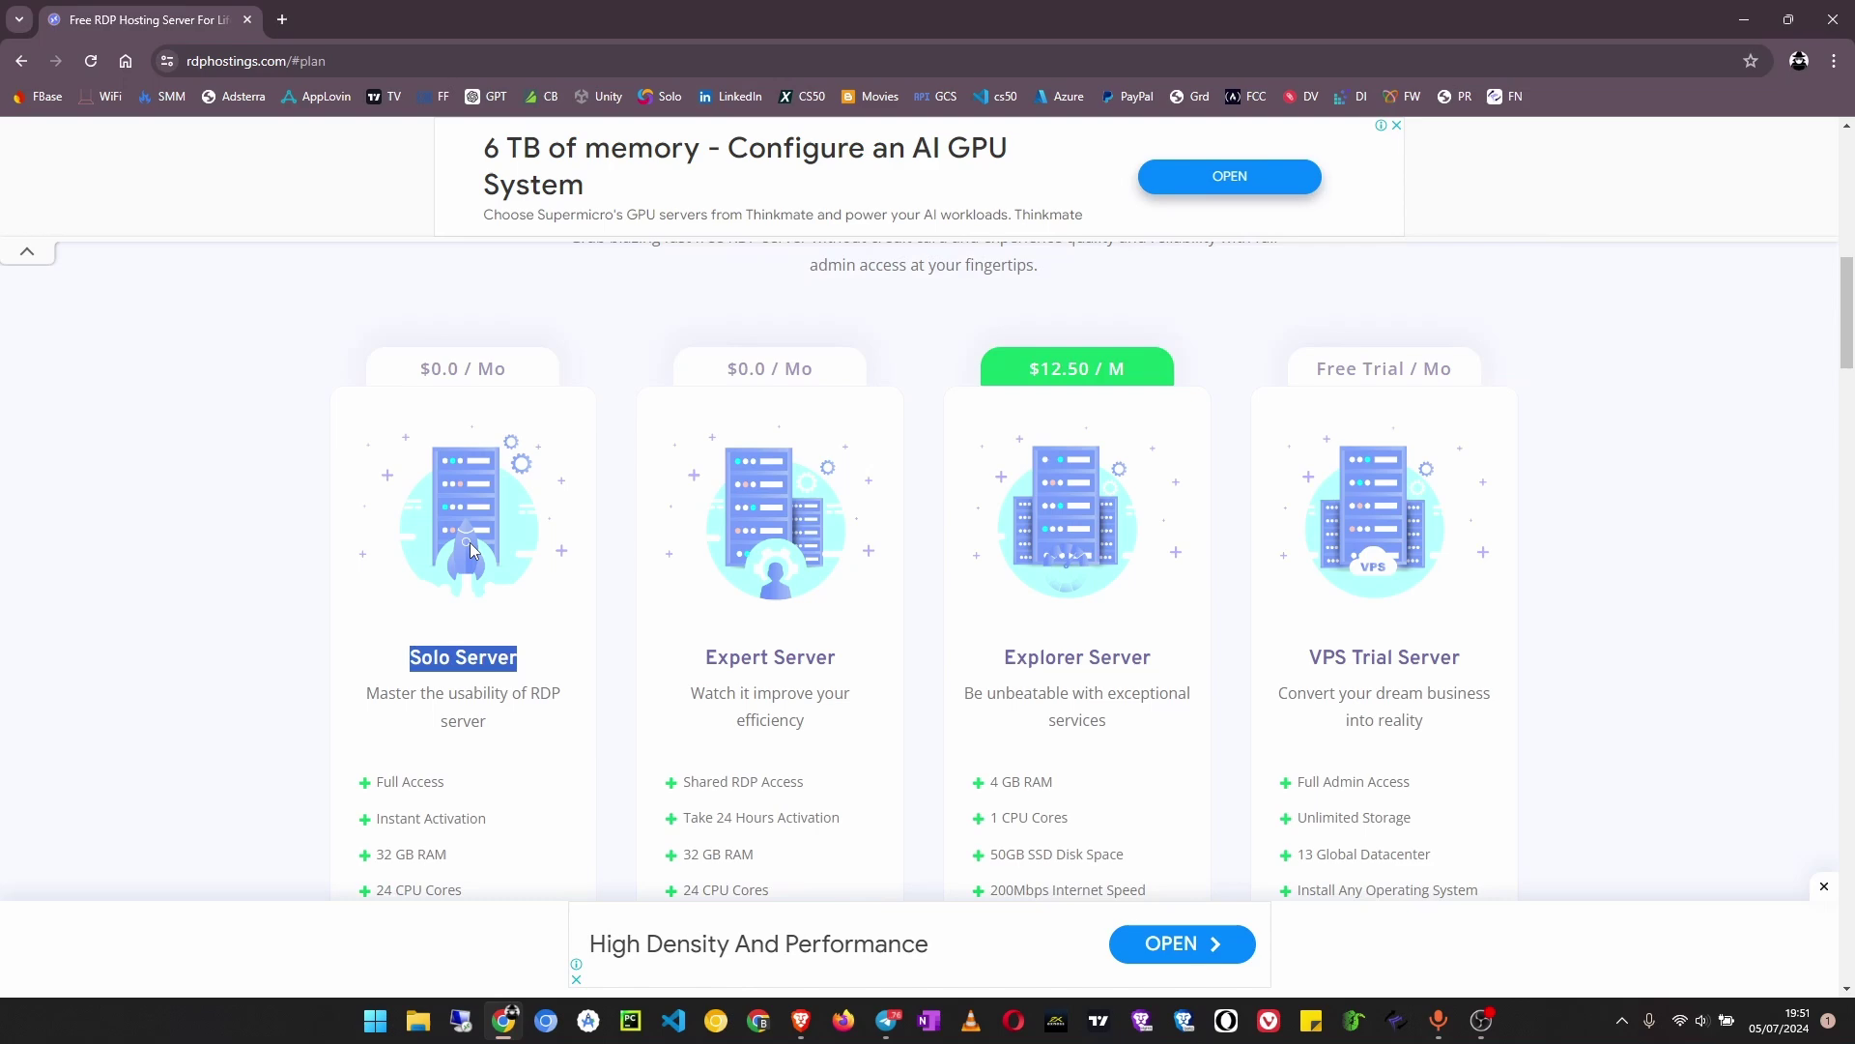
pyautogui.scroll(-3, 404, 582)
pyautogui.scroll(-6, 417, 579)
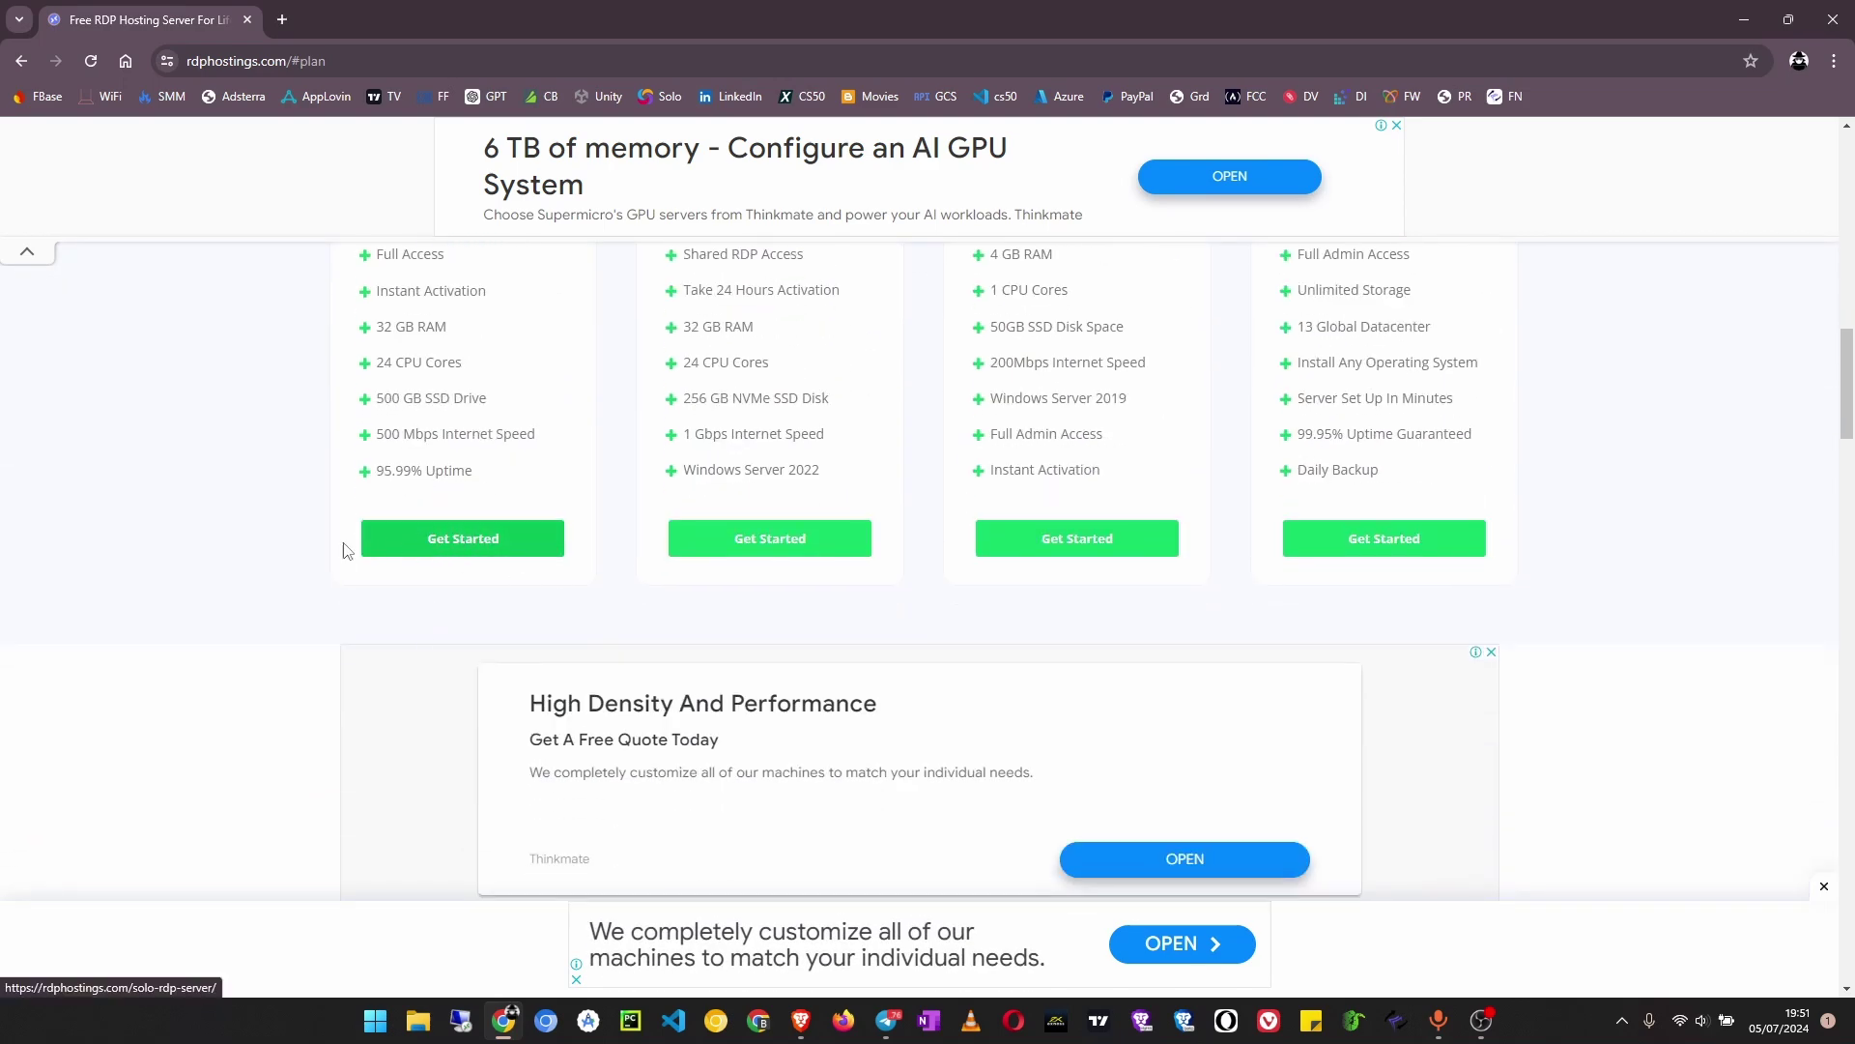
pyautogui.scroll(2, 344, 544)
pyautogui.click(481, 742)
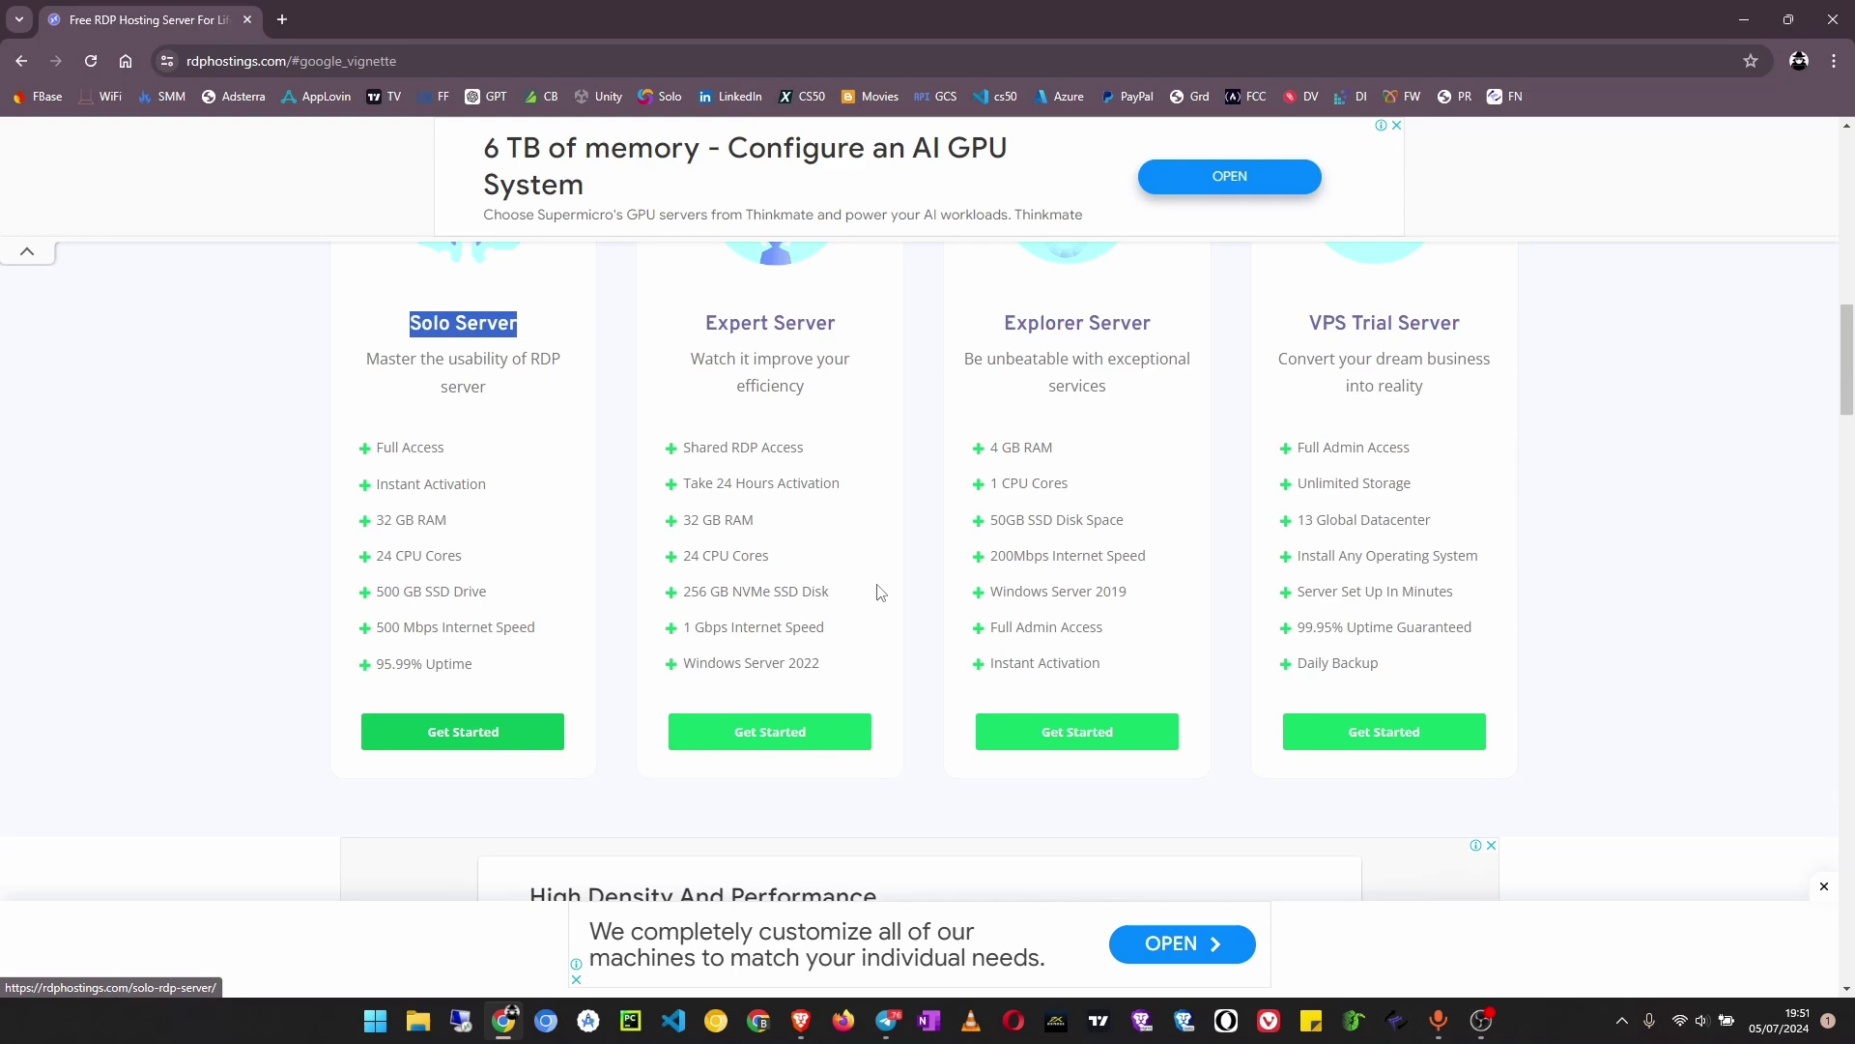
# Dismiss the full-page ad, choose Get Started Now, then go Back to the plans section
pyautogui.click(1003, 676)
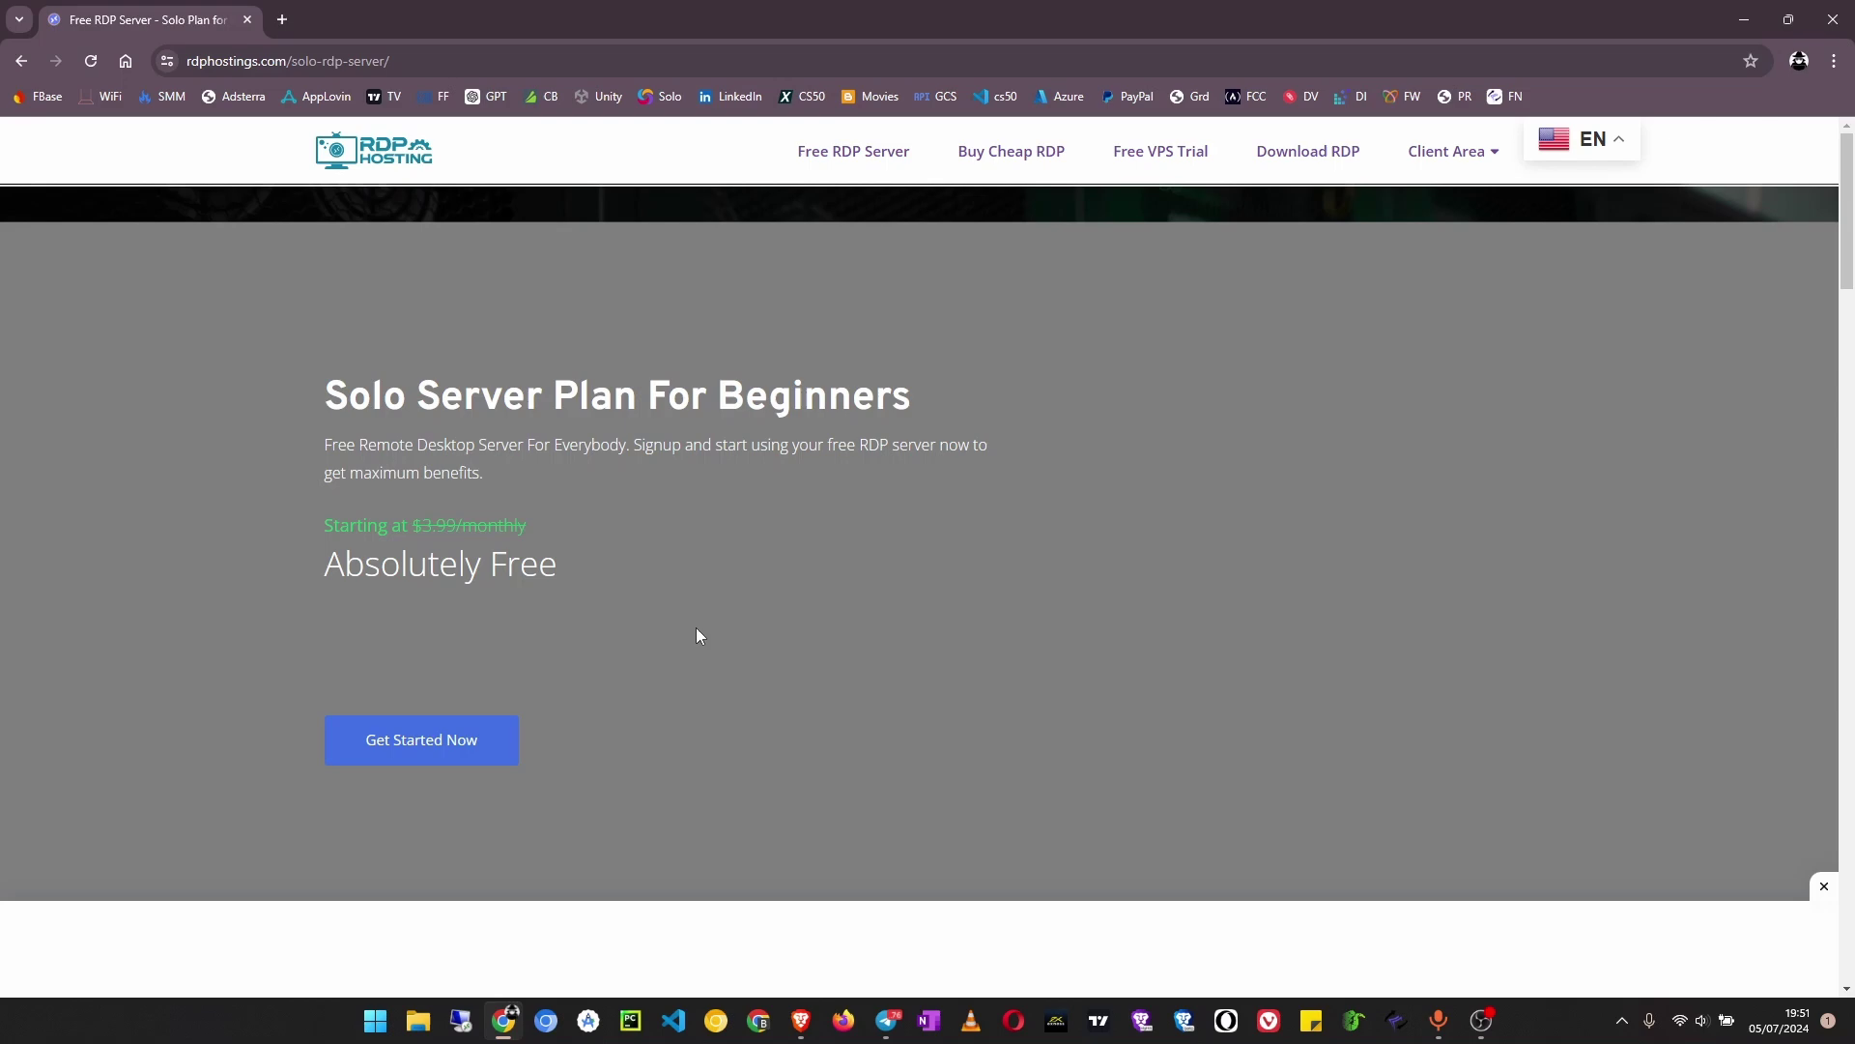
pyautogui.scroll(-2, 678, 623)
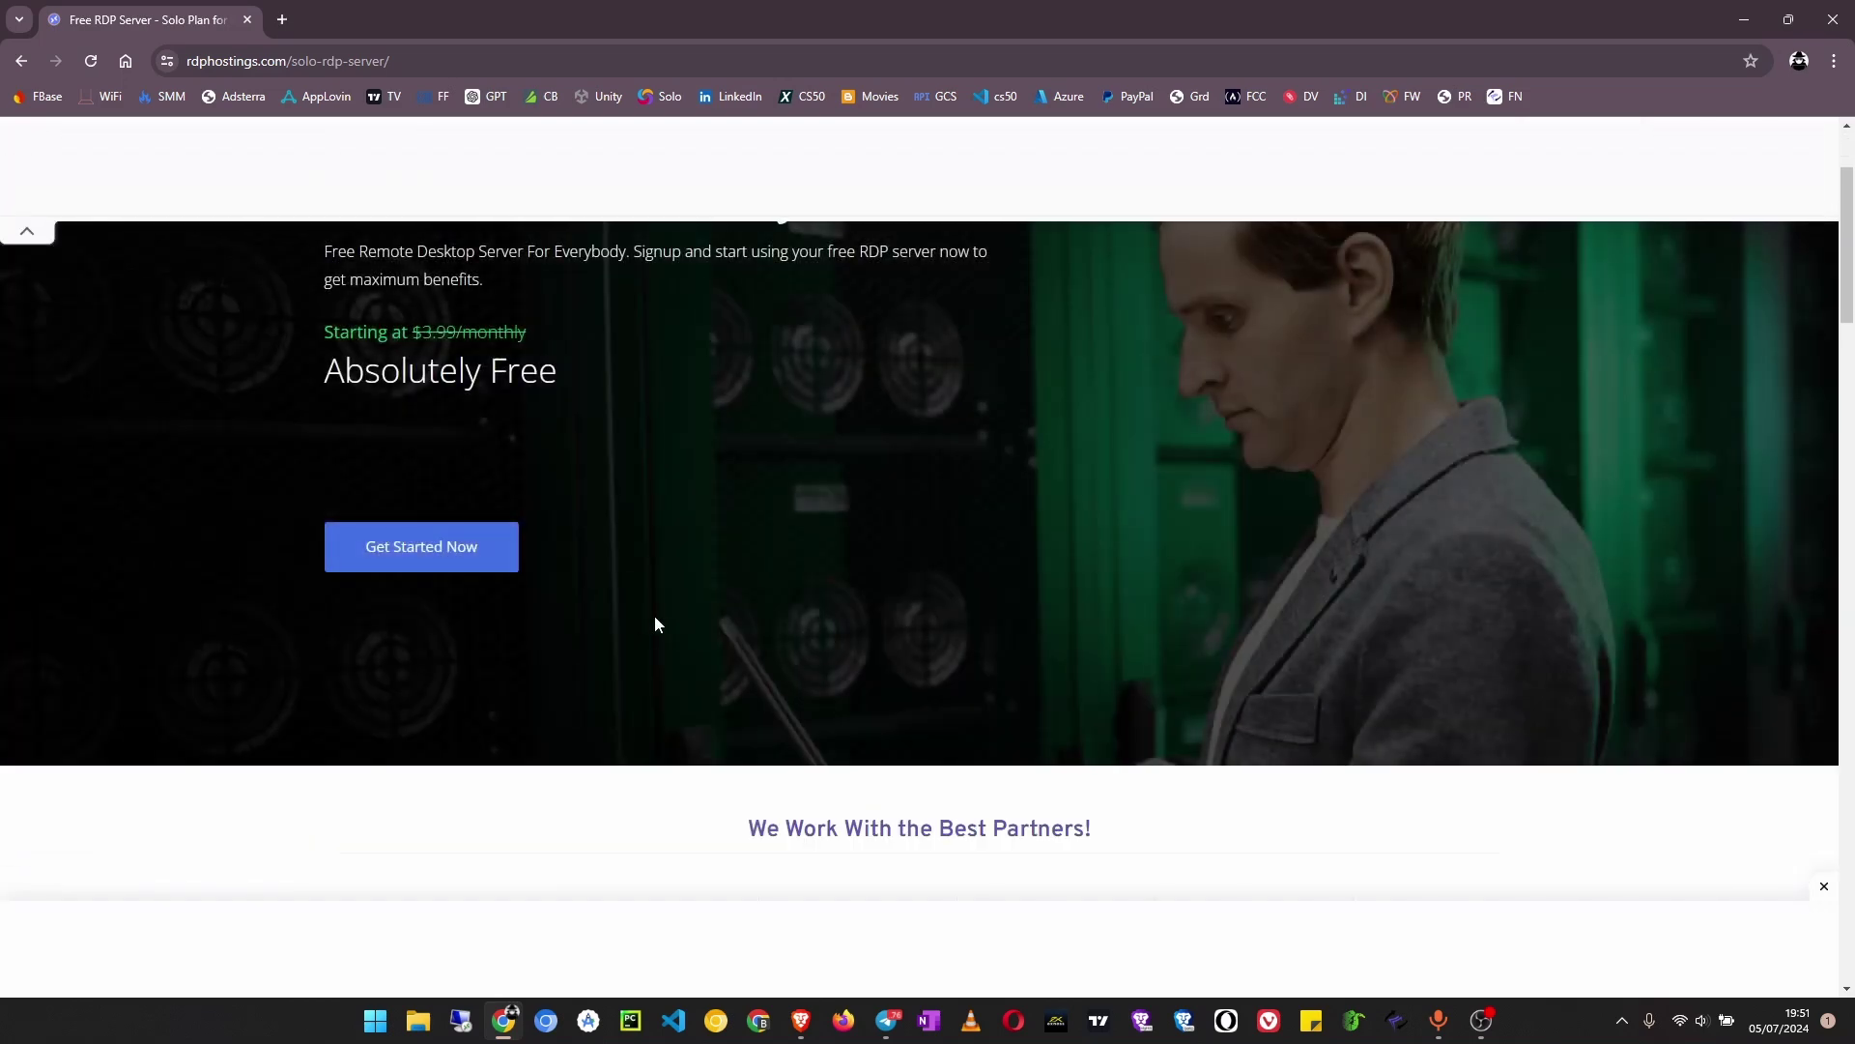
pyautogui.click(448, 560)
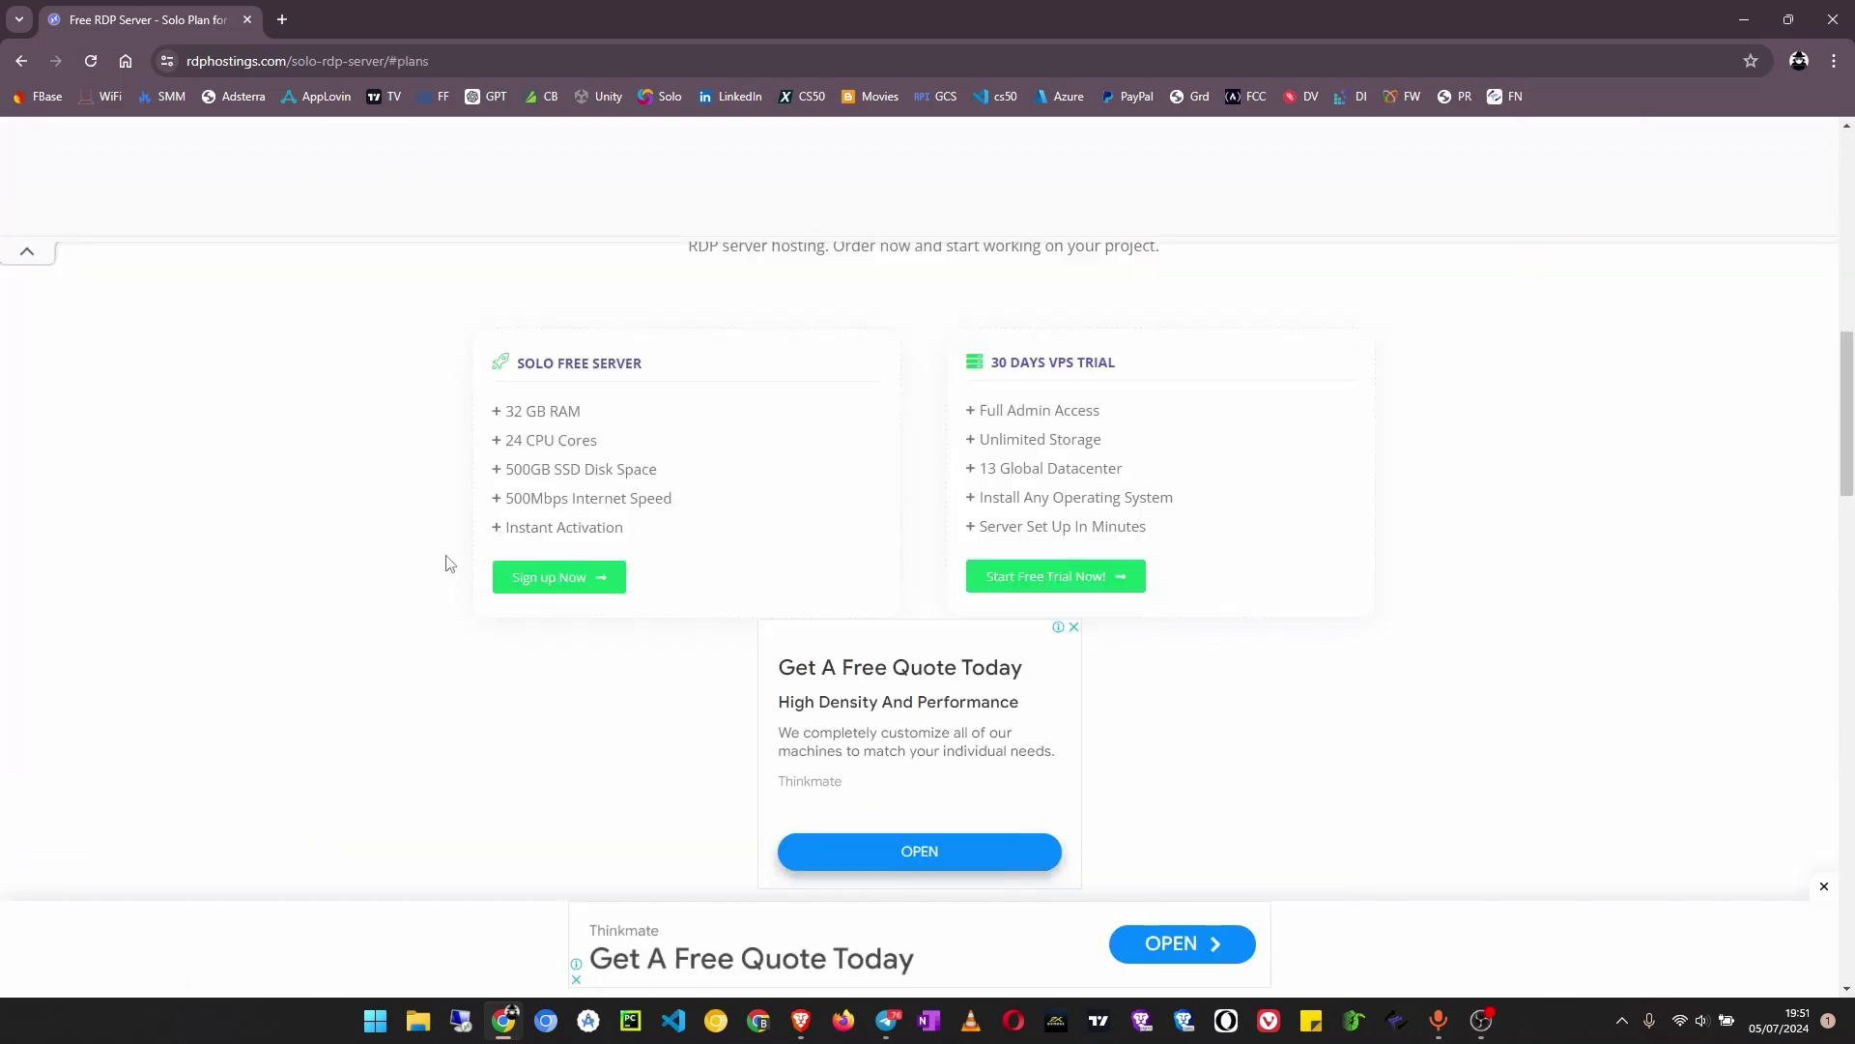
pyautogui.scroll(2, 447, 571)
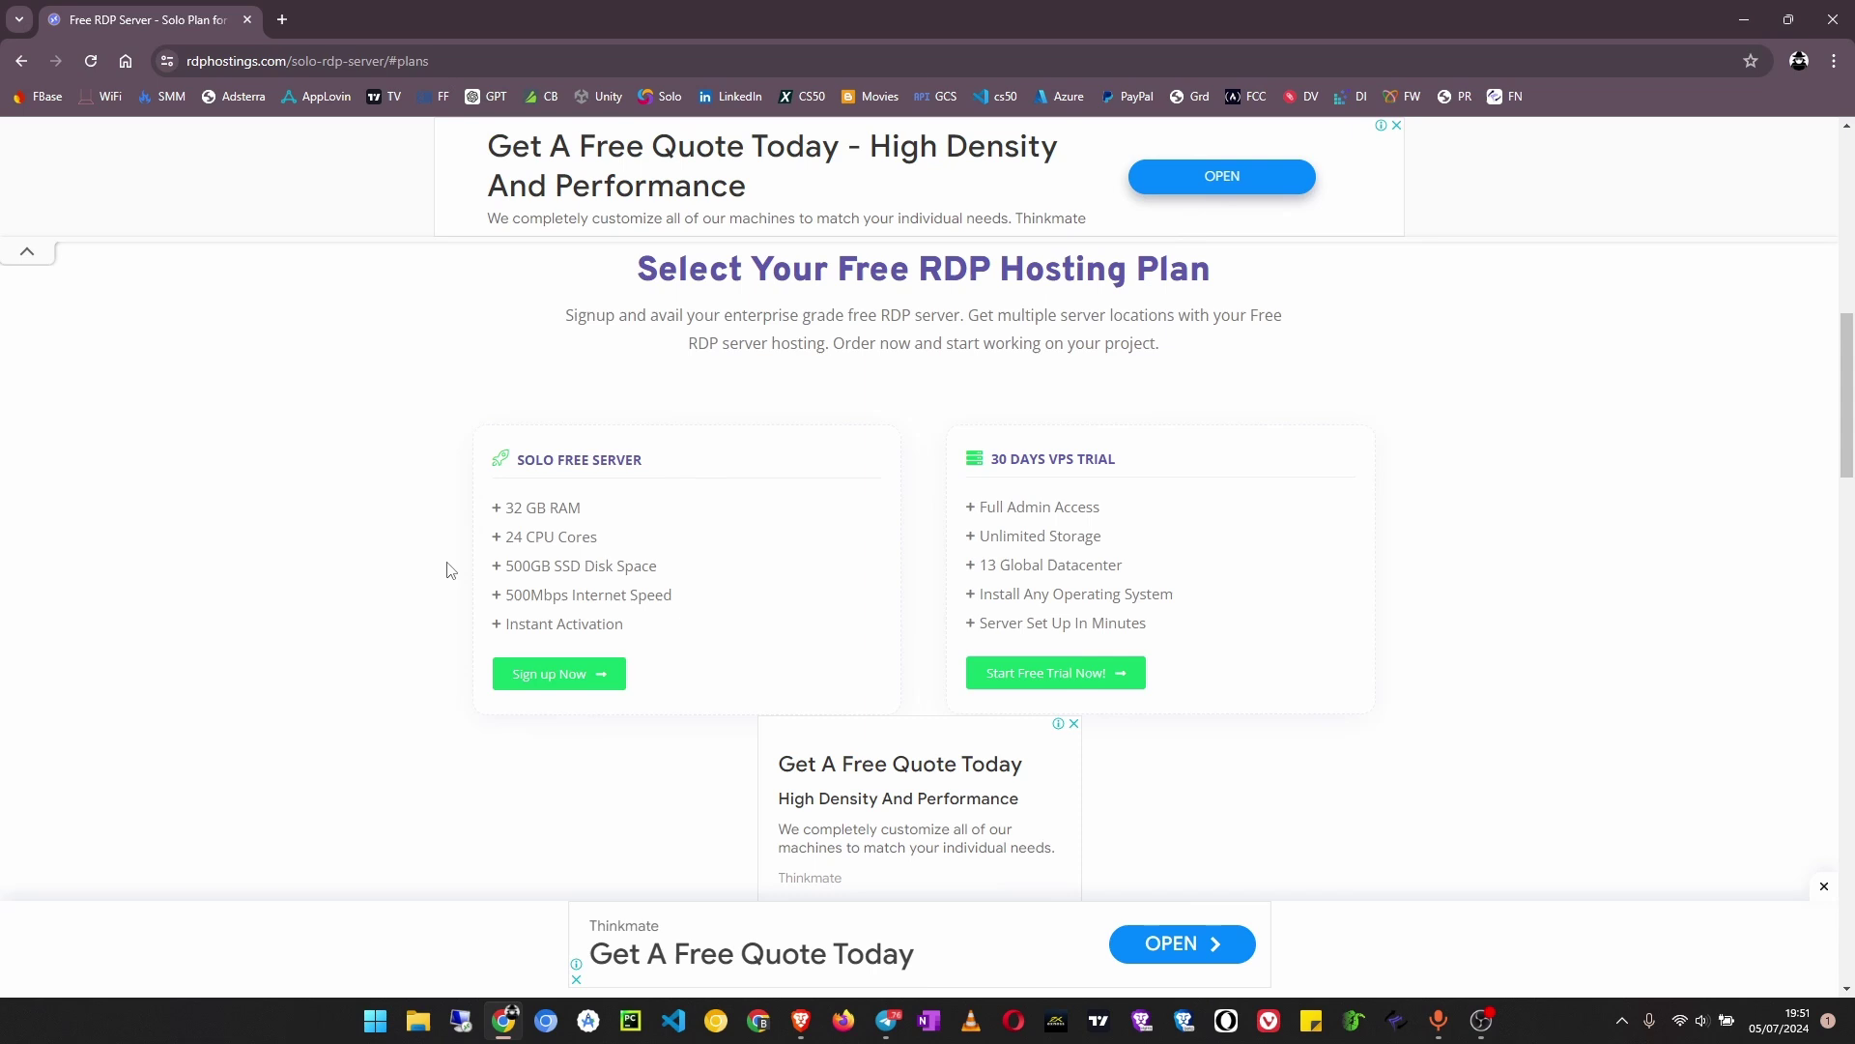
pyautogui.scroll(-1, 644, 597)
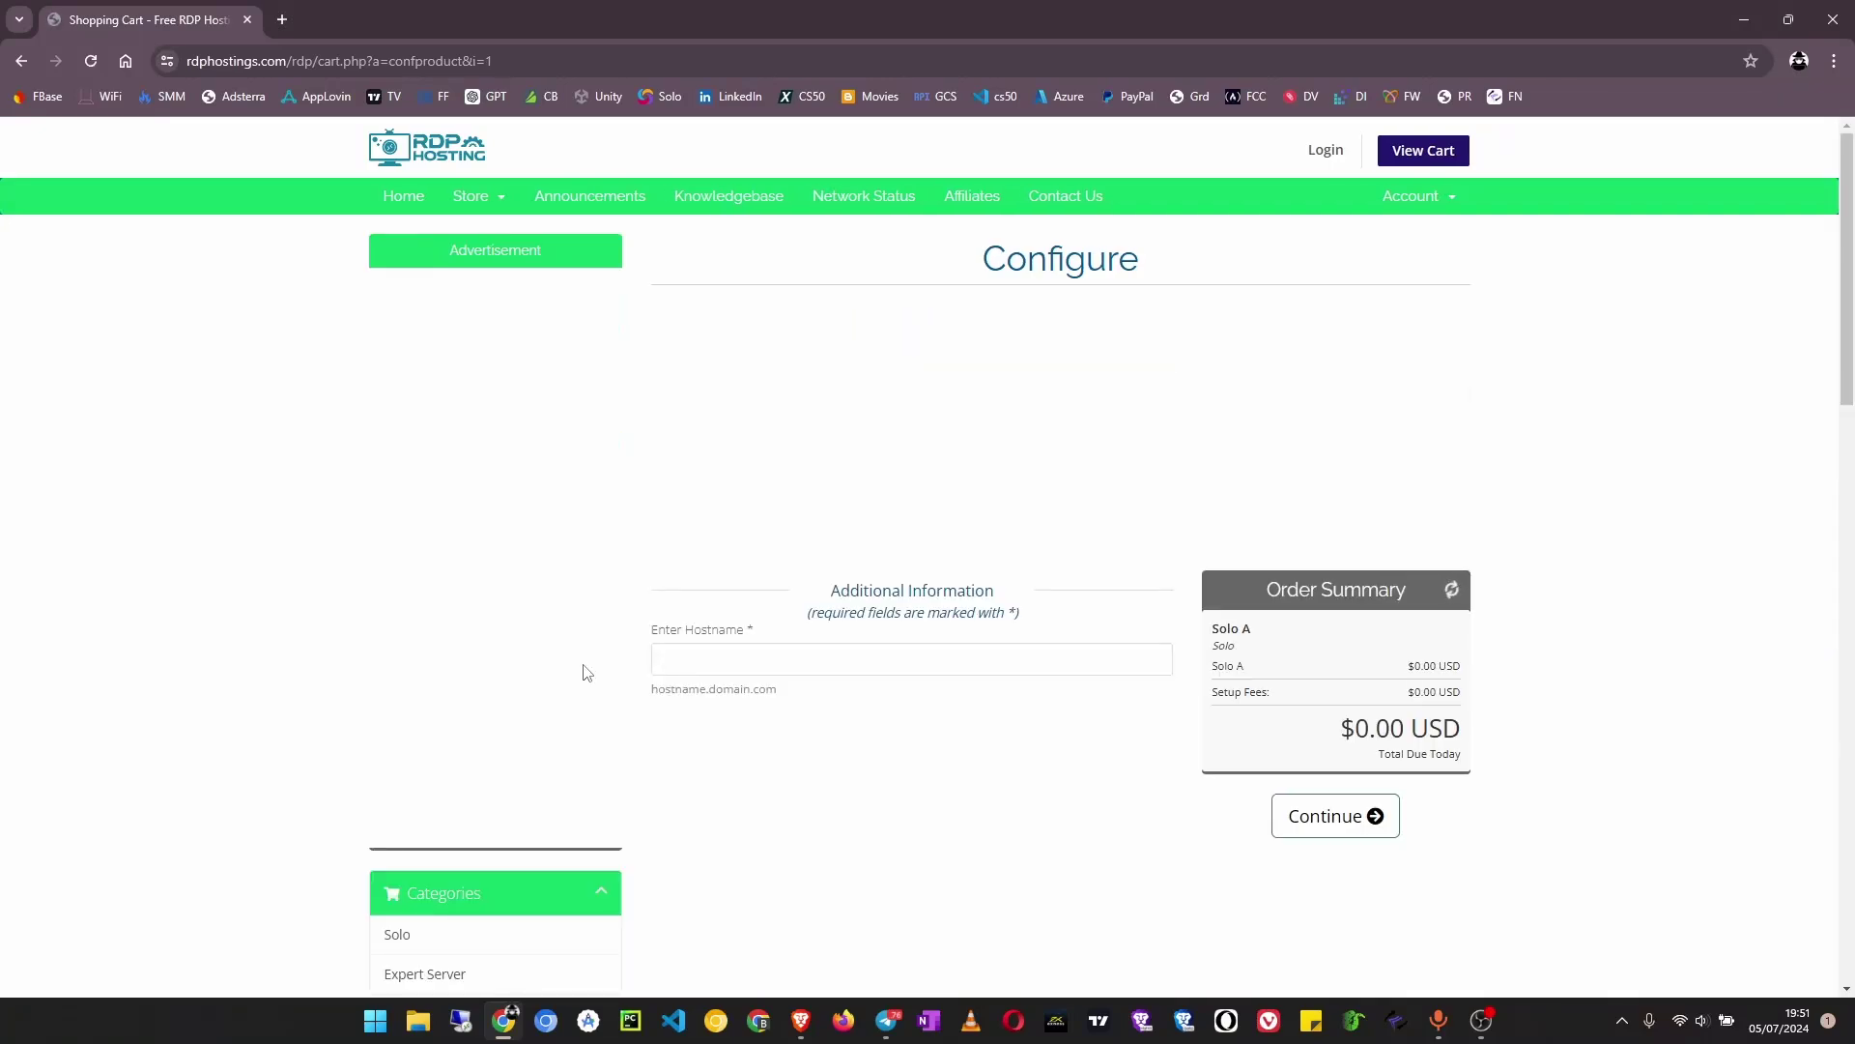
pyautogui.click(21, 62)
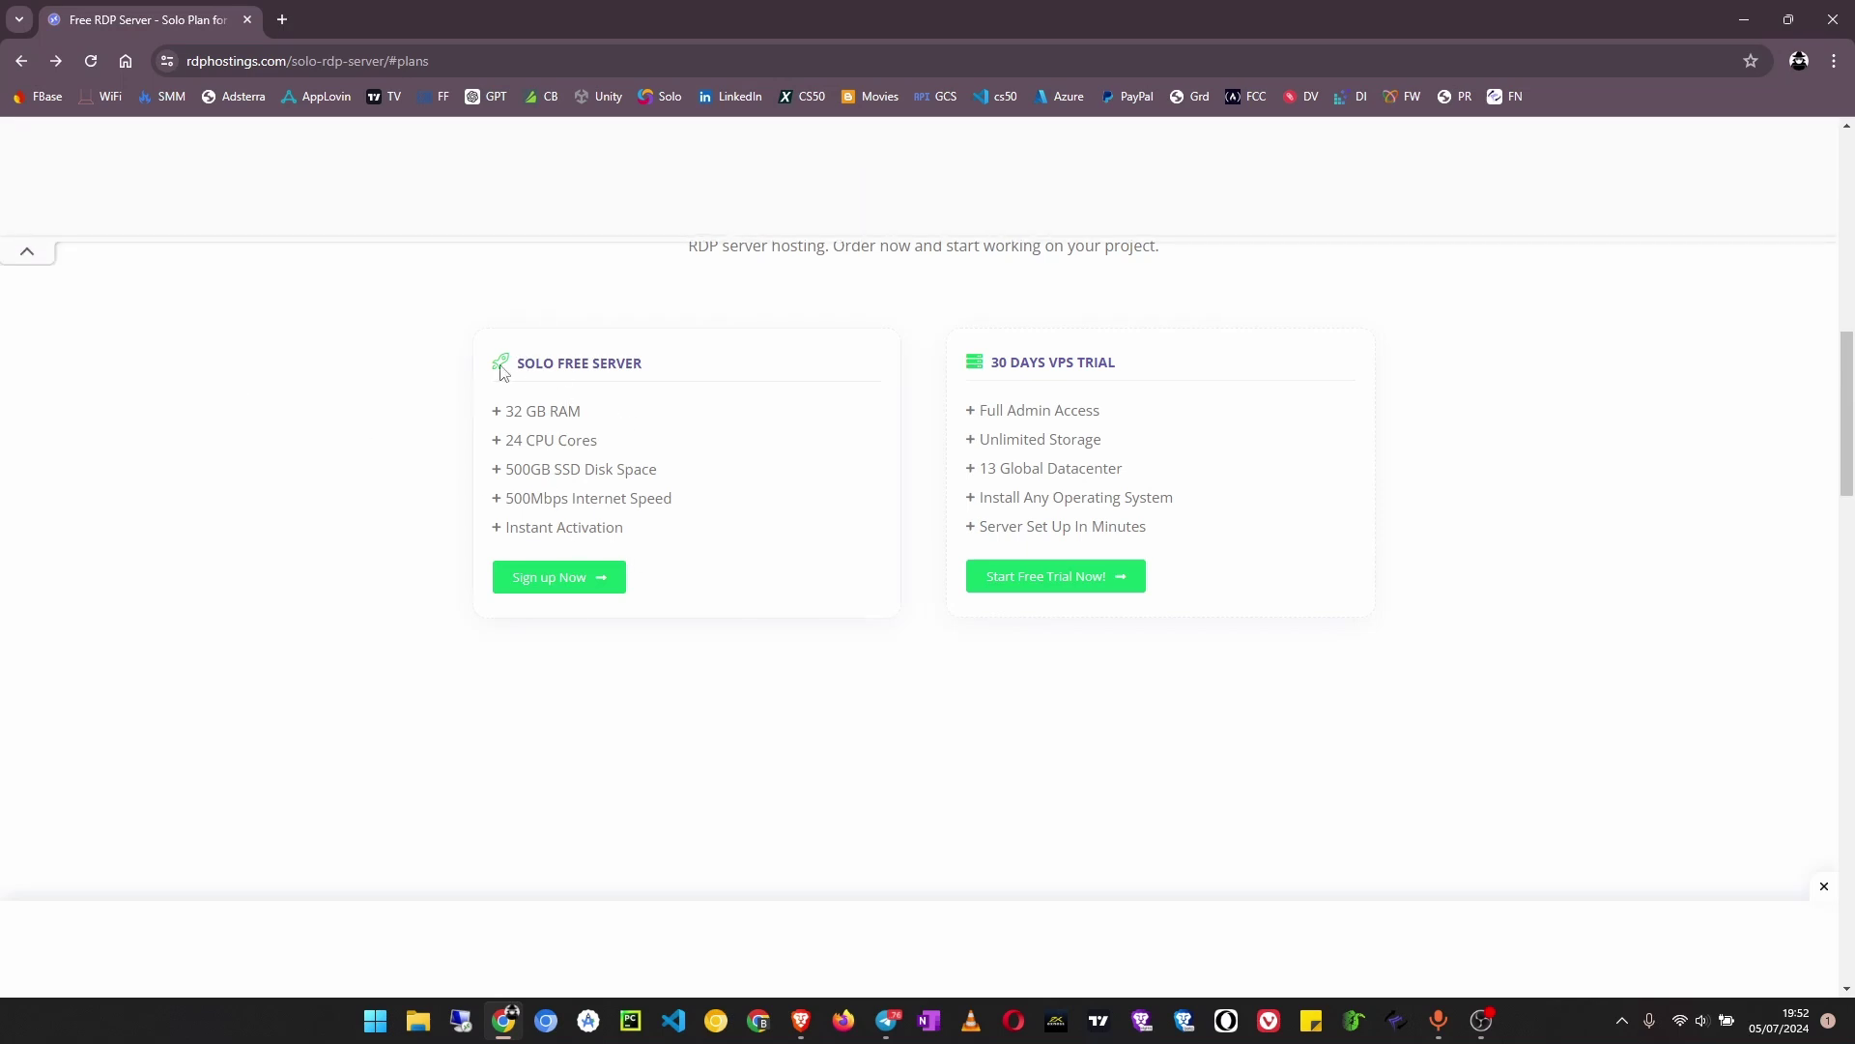
# Compare the SOLO FREE SERVER and 30 DAYS VPS TRIAL plan headings
pyautogui.moveTo(1137, 376); pyautogui.dragTo(960, 364)
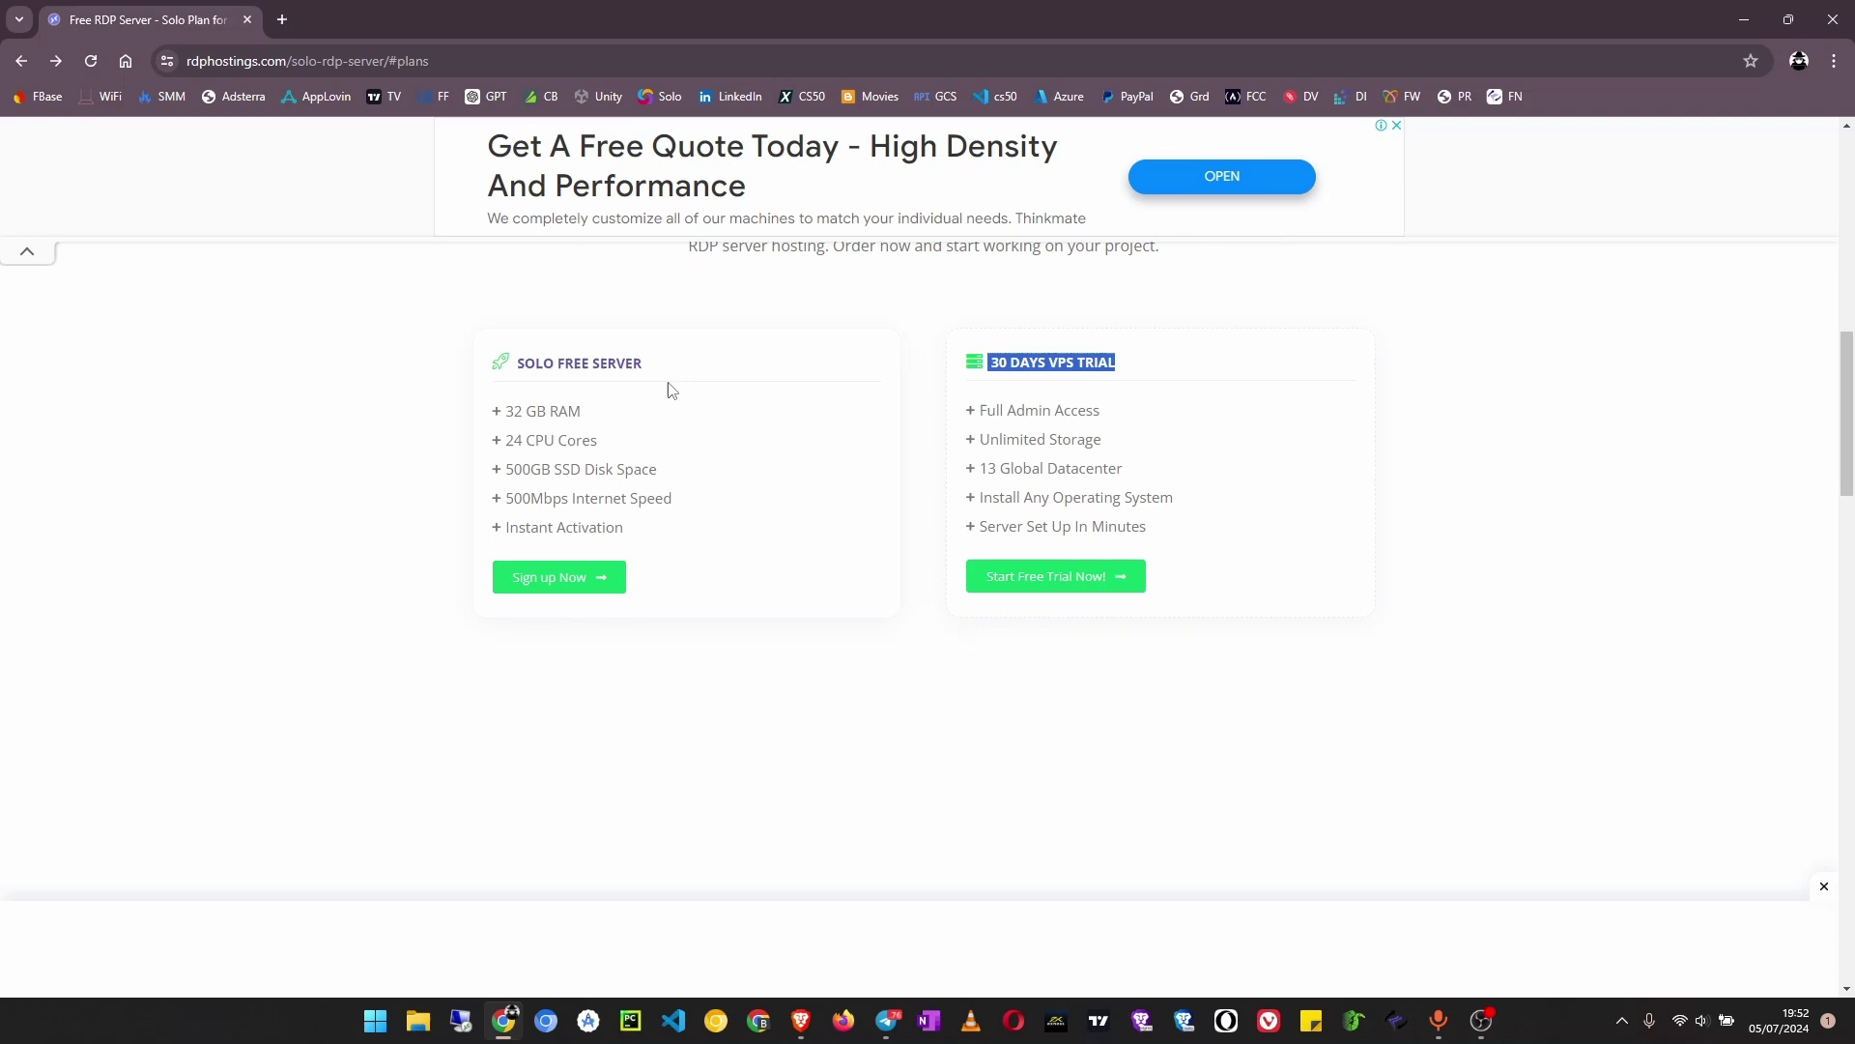
pyautogui.moveTo(669, 387); pyautogui.dragTo(451, 364)
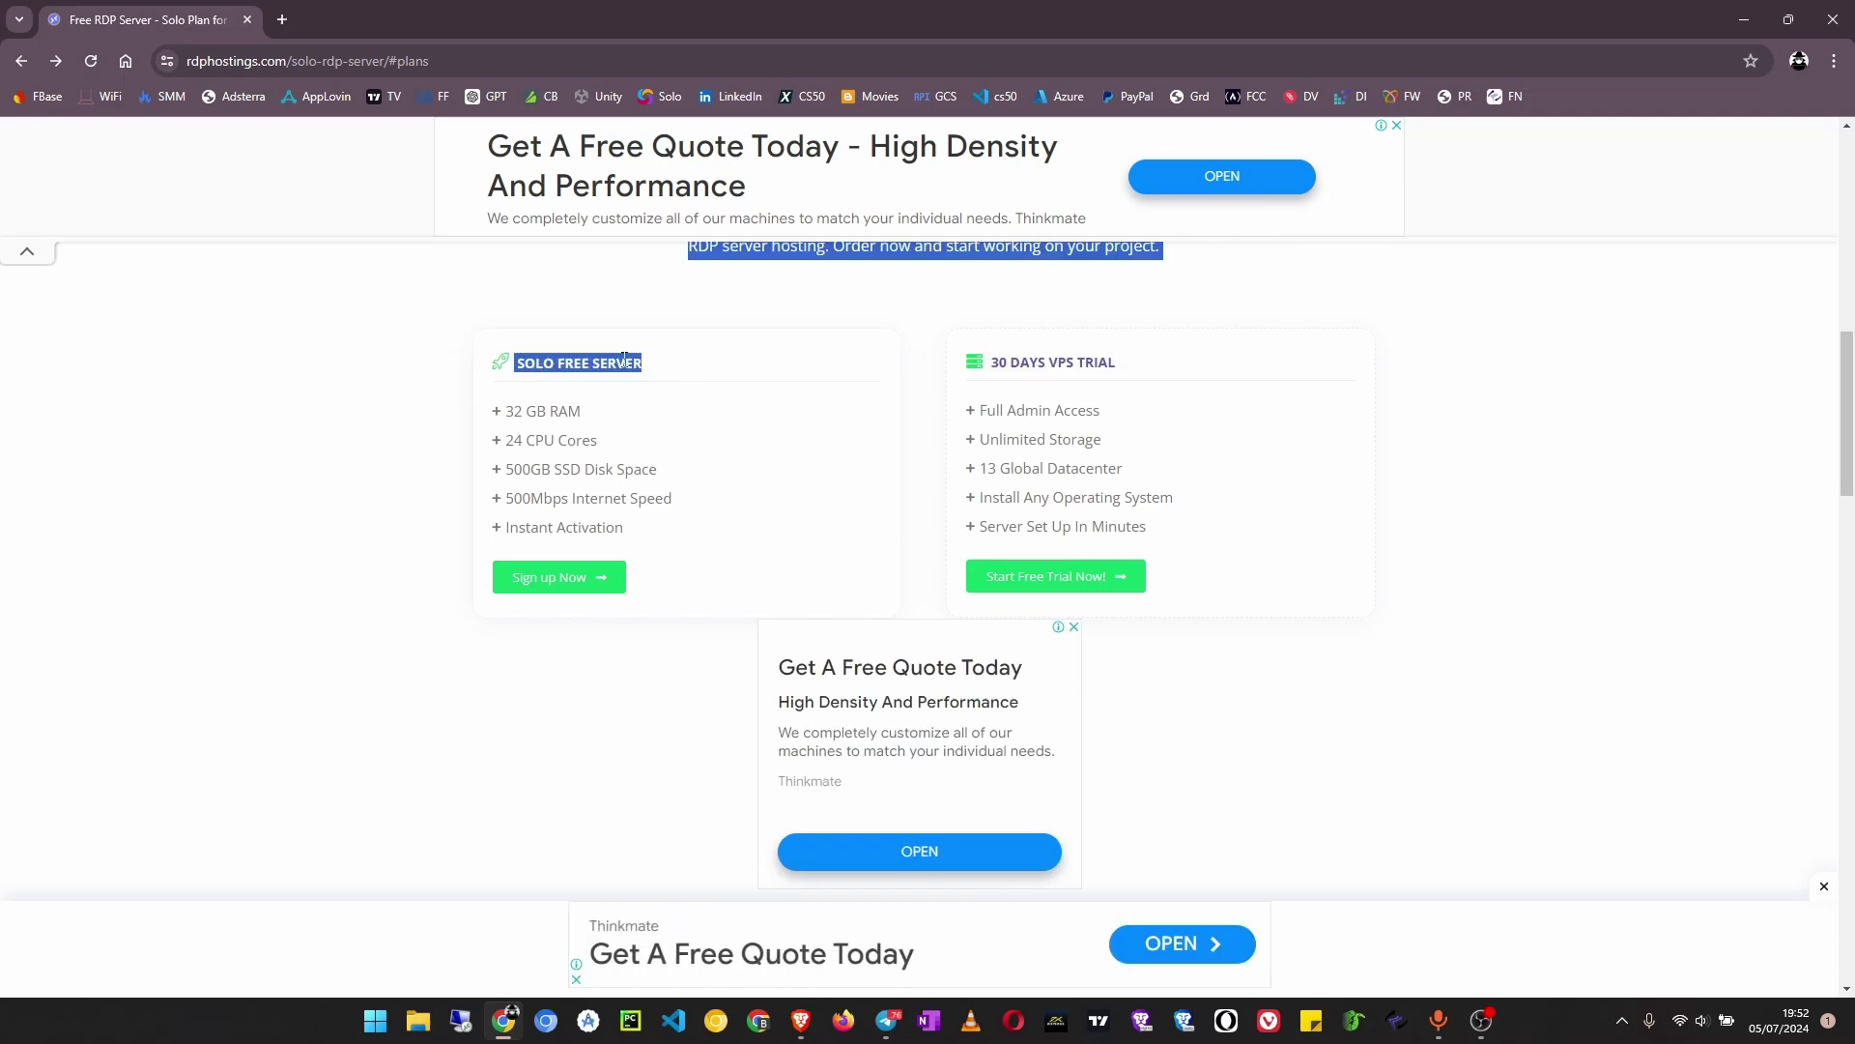
pyautogui.click(705, 372)
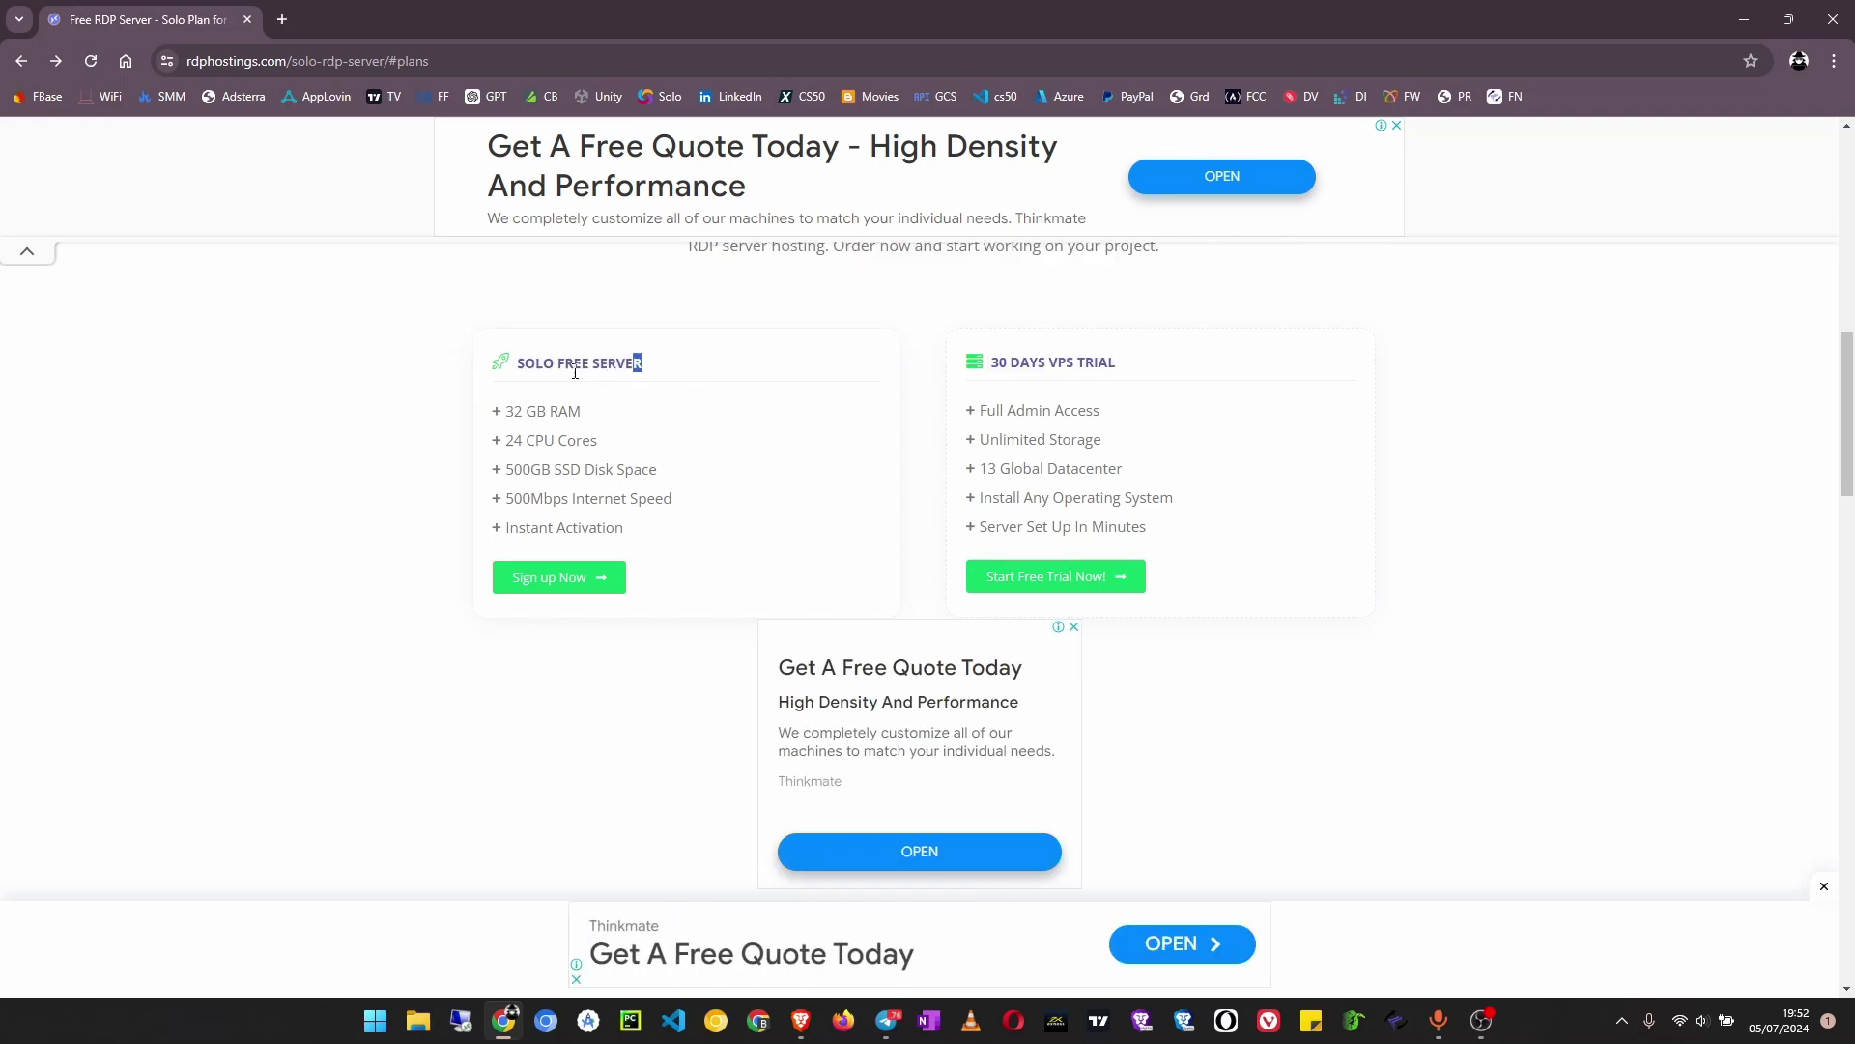
pyautogui.moveTo(575, 372); pyautogui.dragTo(461, 377)
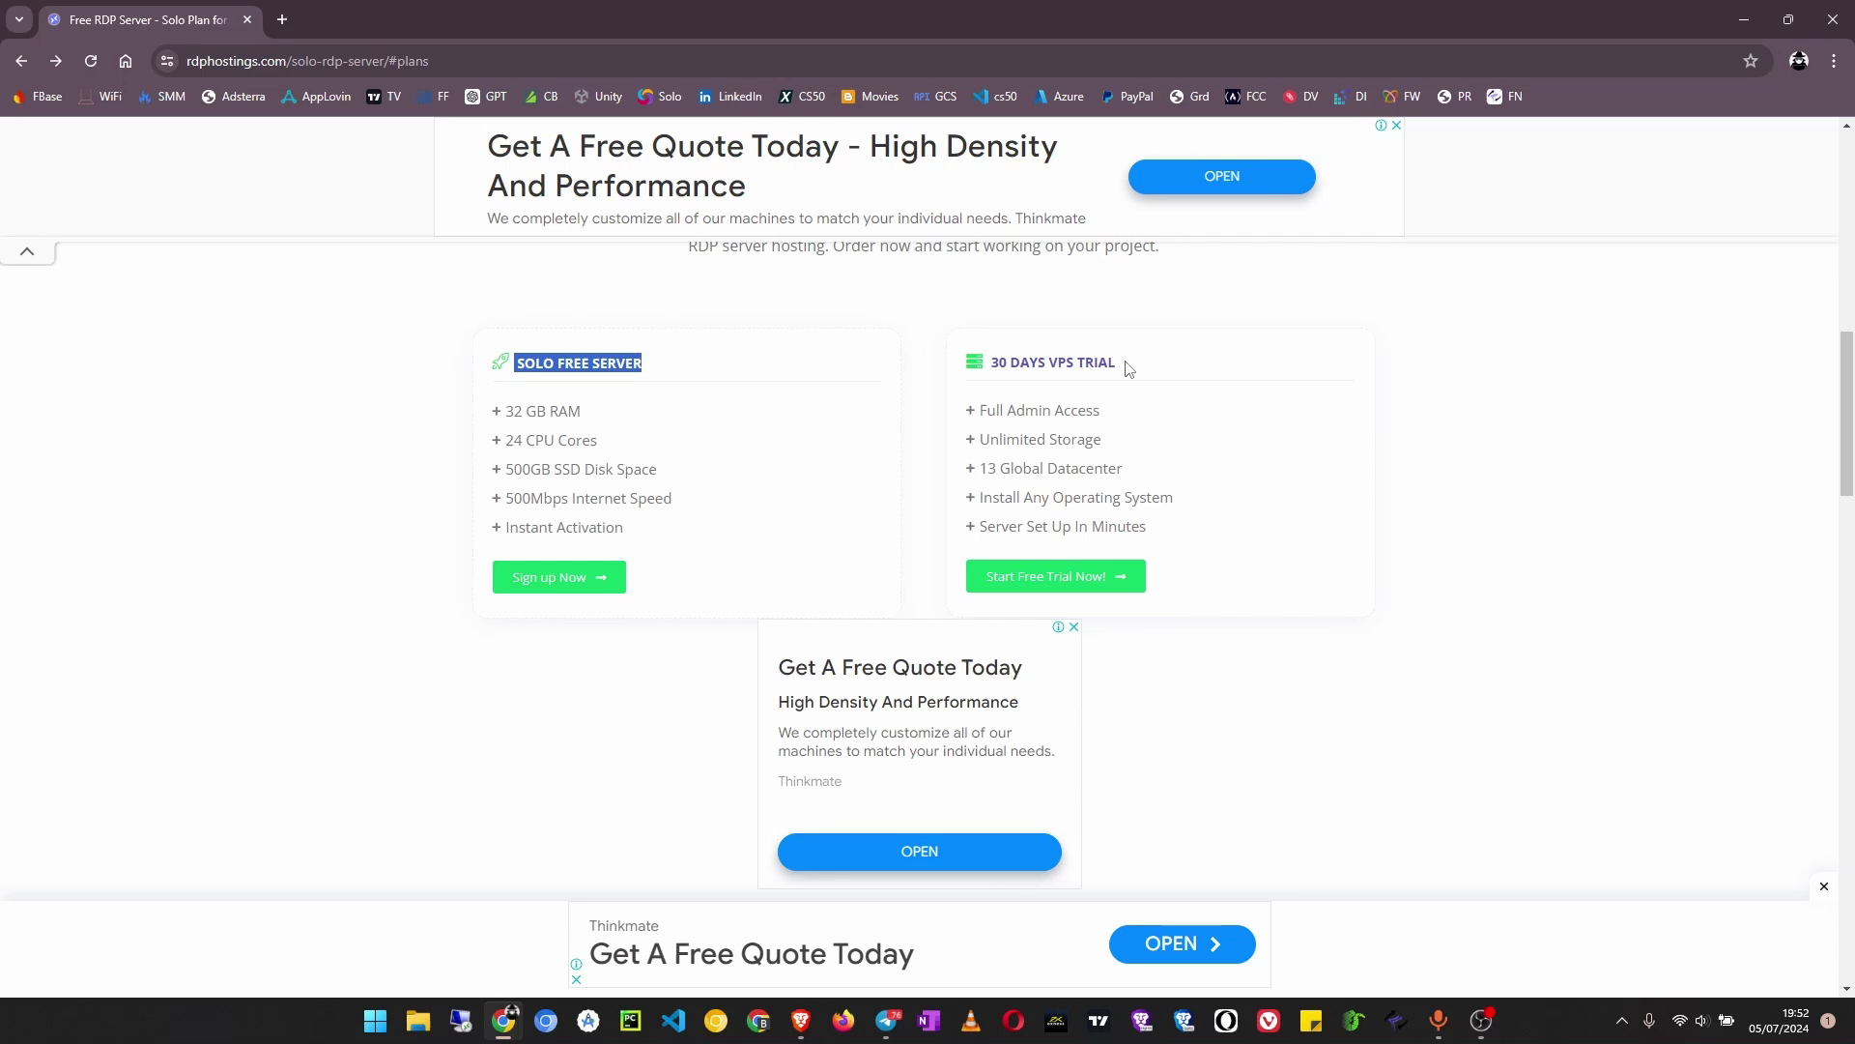
pyautogui.moveTo(1129, 369); pyautogui.dragTo(952, 369)
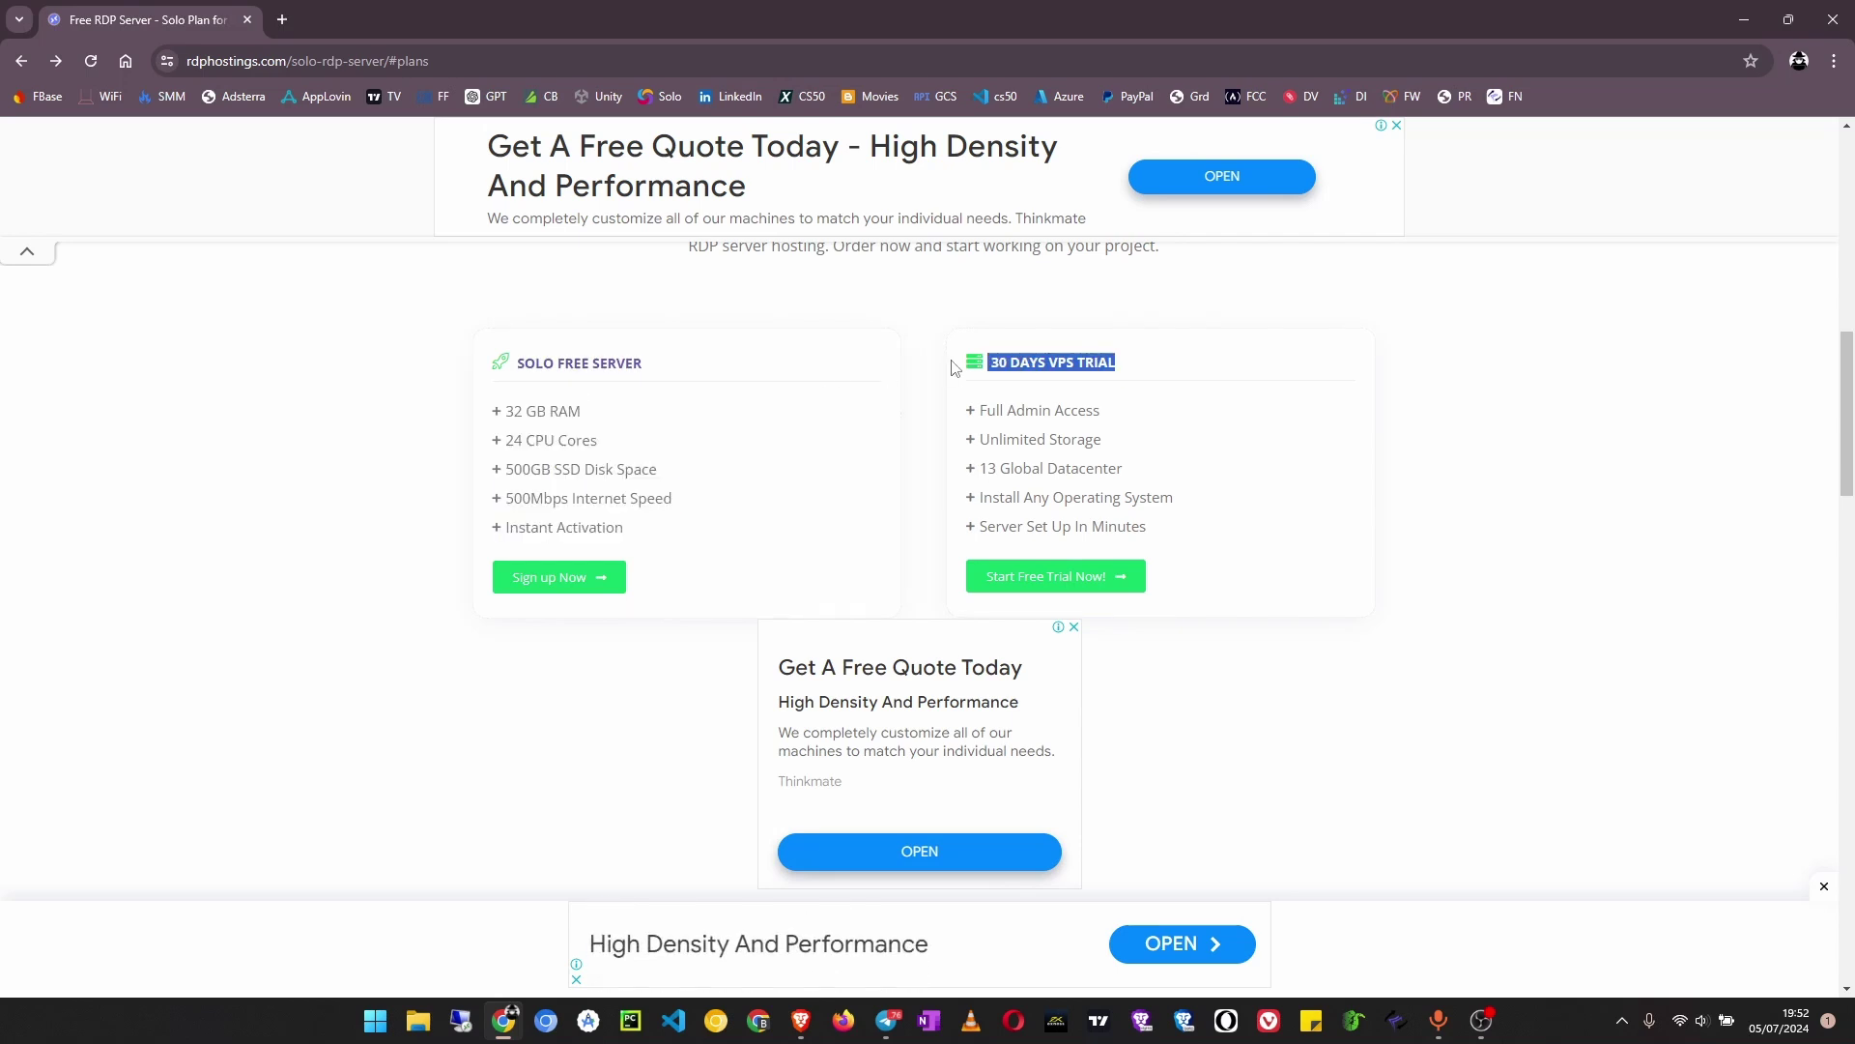
pyautogui.scroll(3, 1153, 388)
pyautogui.scroll(-3, 1146, 392)
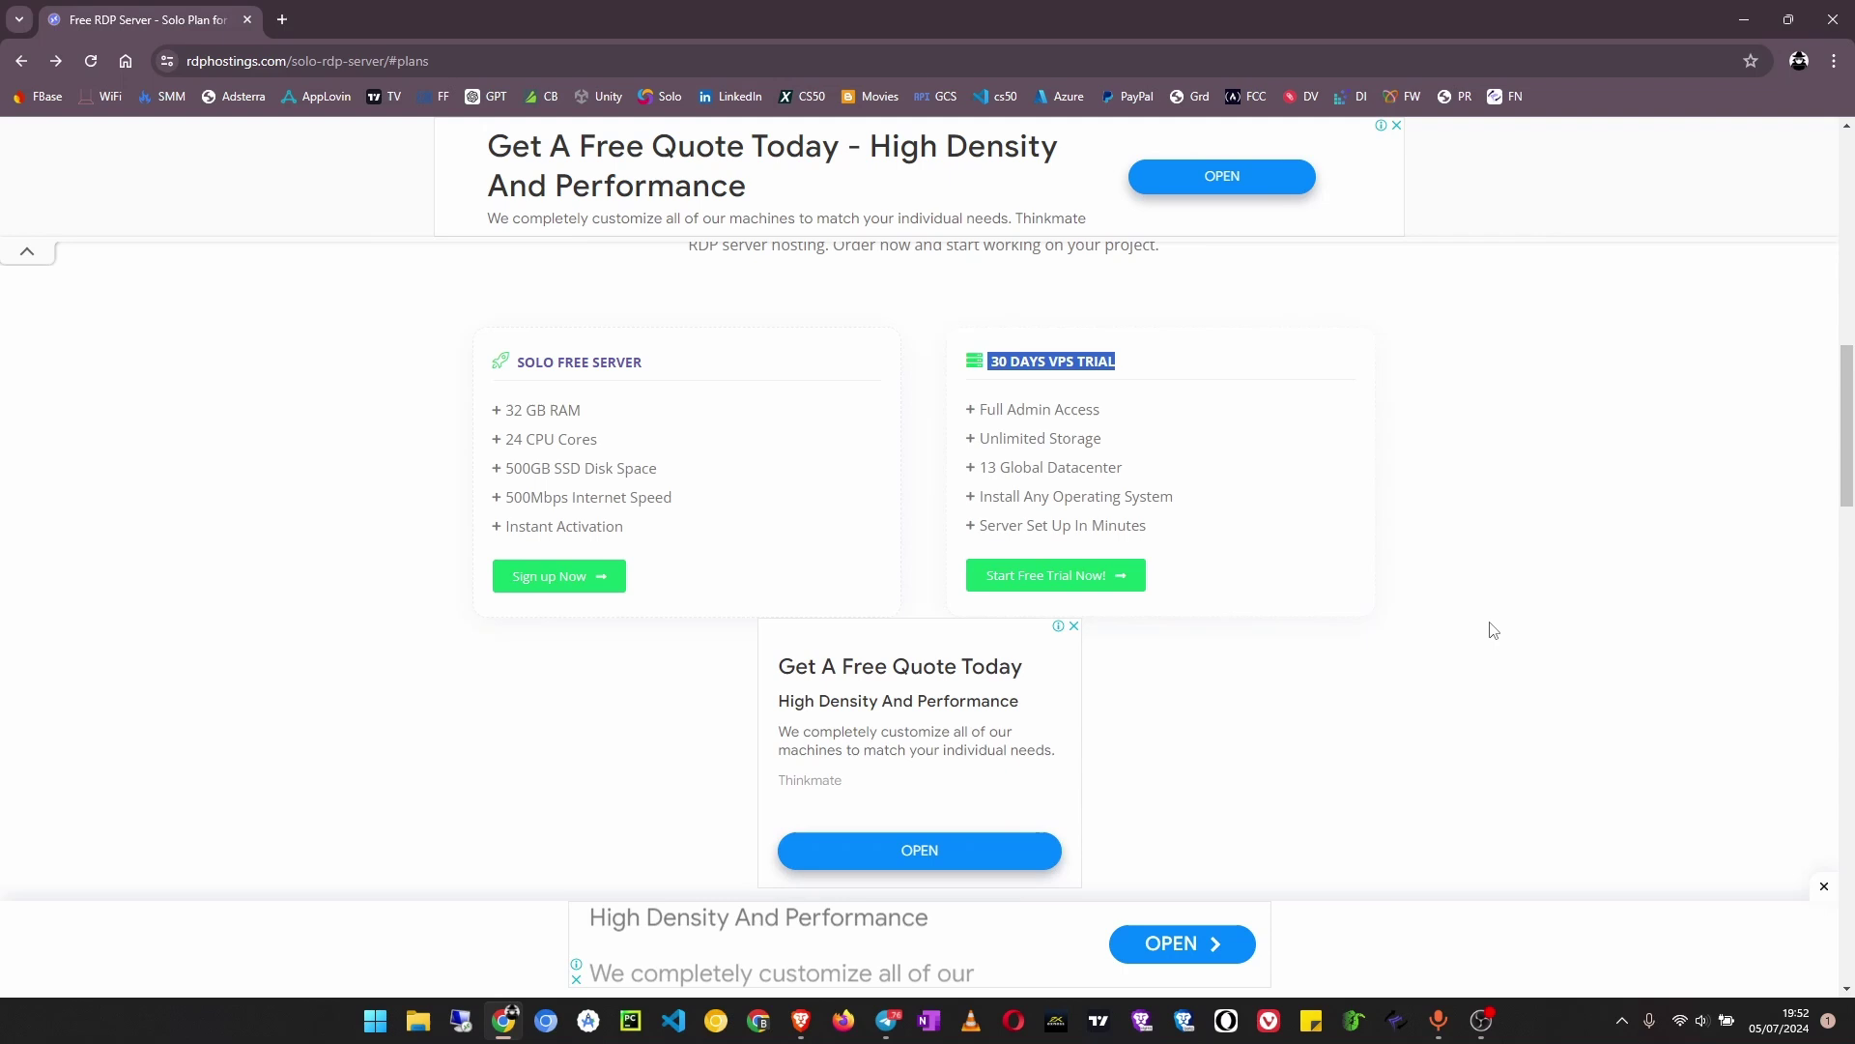
# Sign up for the Solo Free Server to reach its Configure page
pyautogui.click(569, 586)
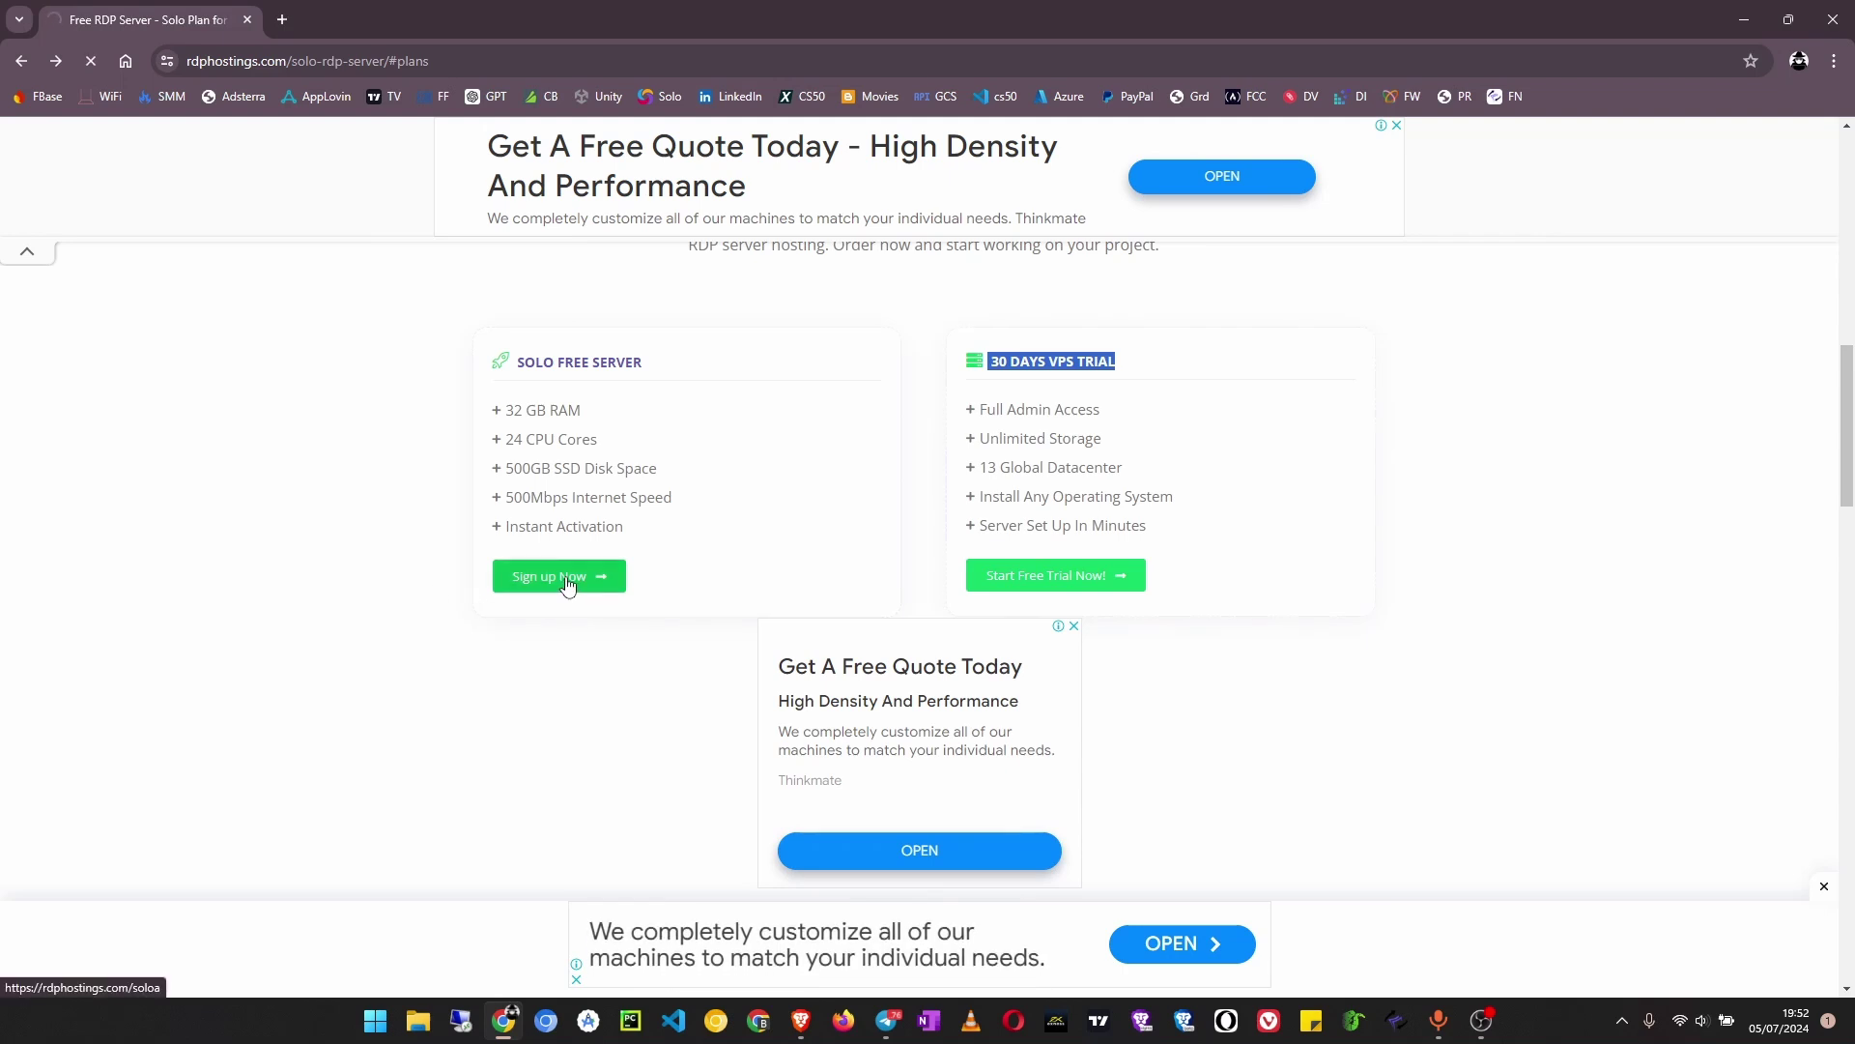
pyautogui.scroll(-2, 676, 542)
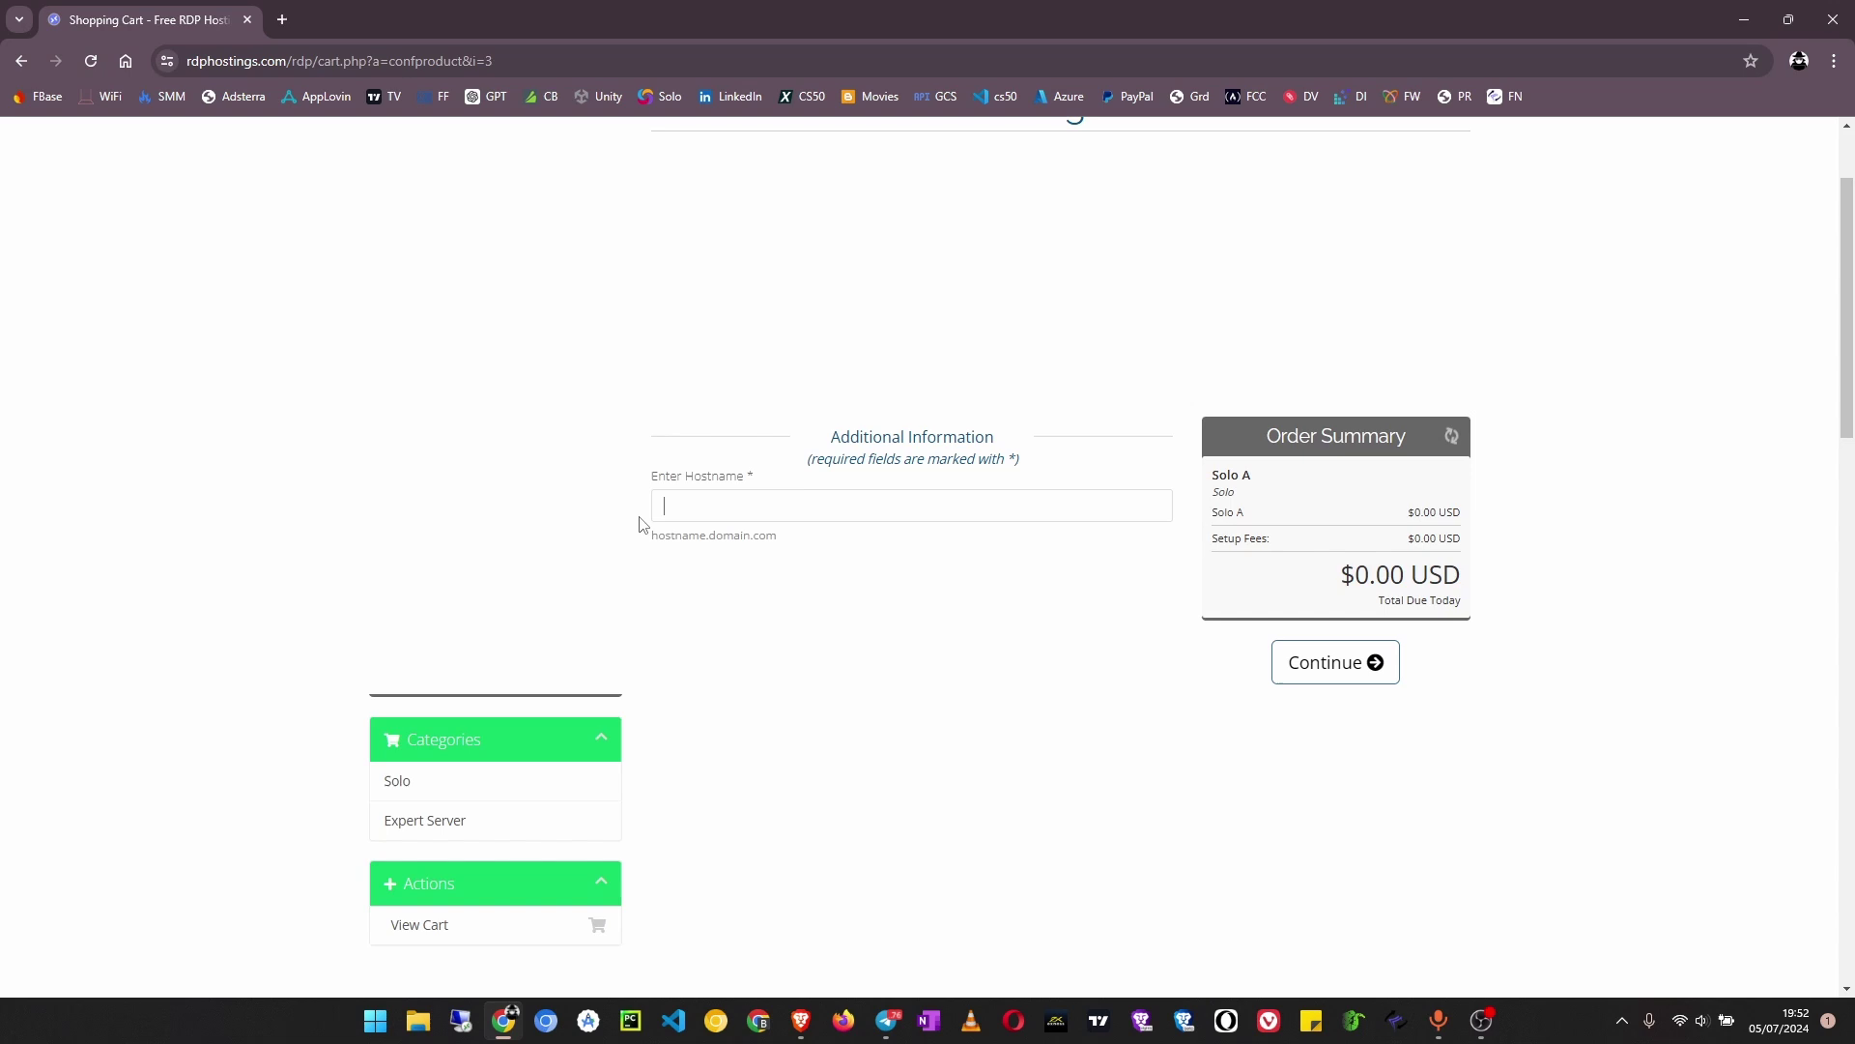
pyautogui.scroll(2, 1118, 526)
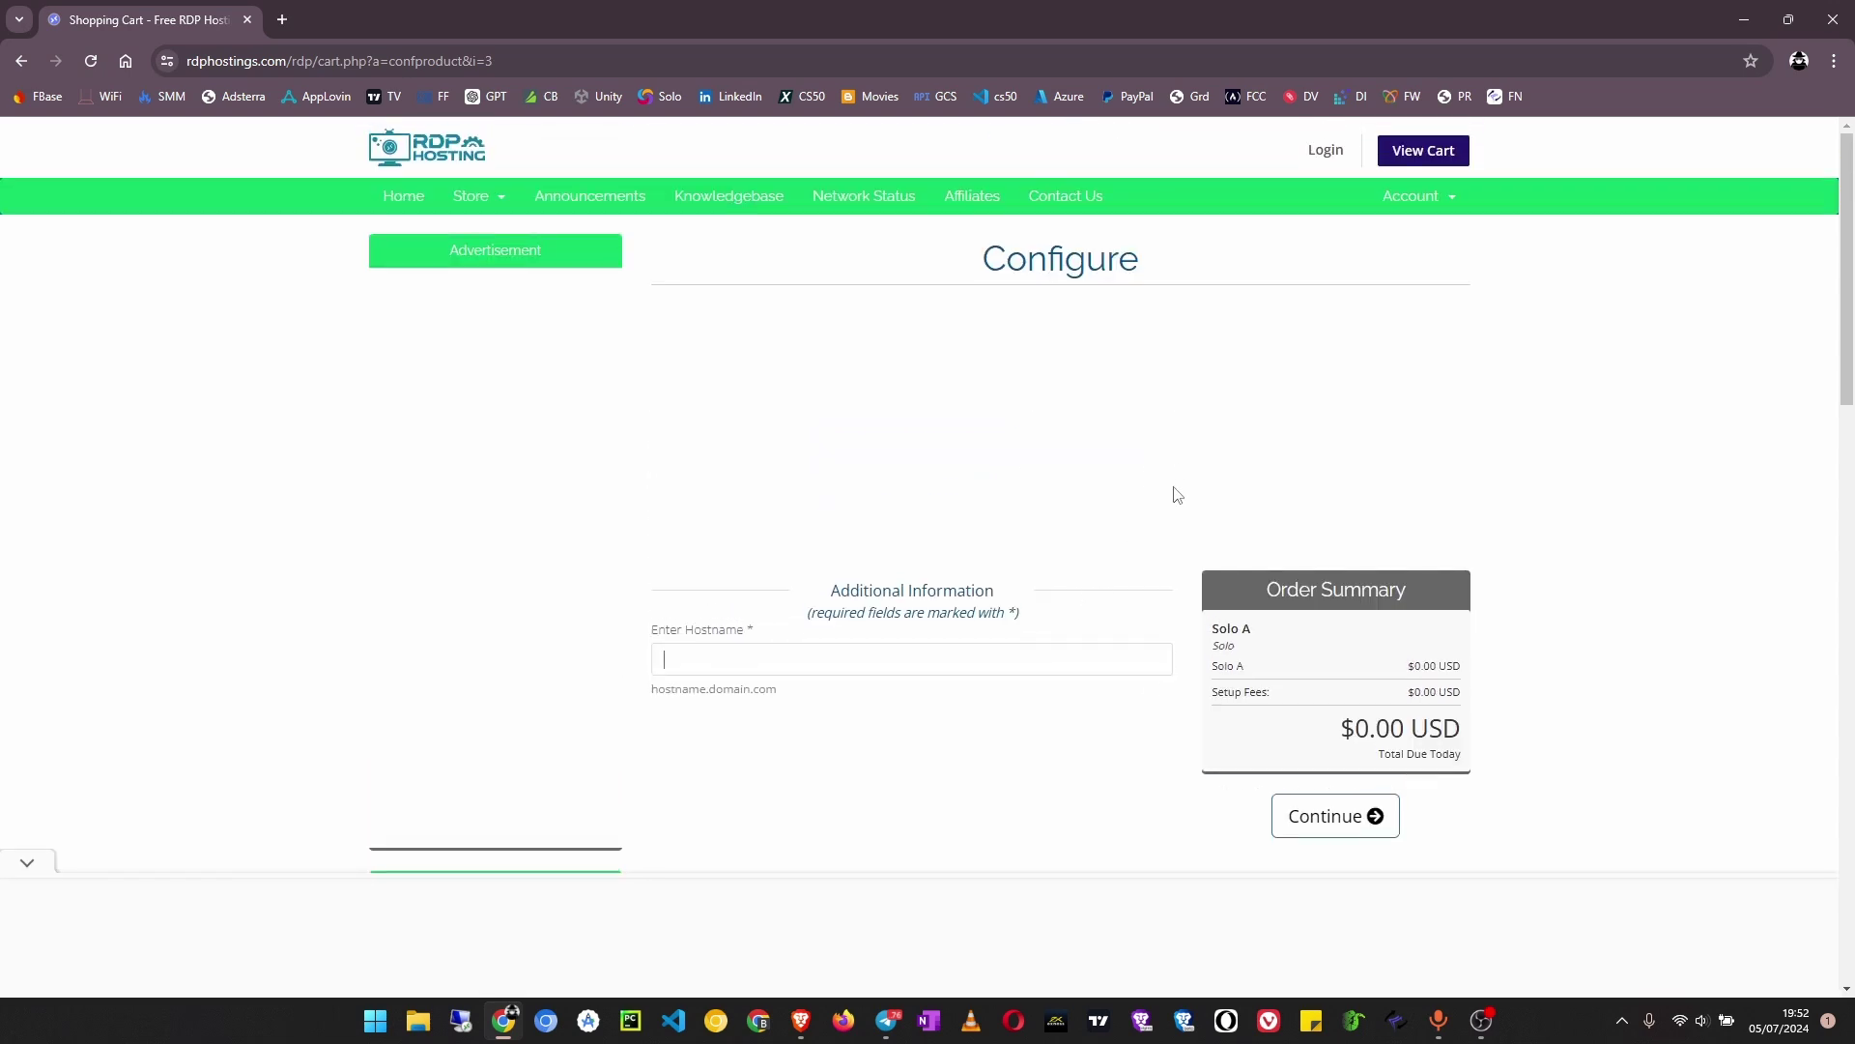
pyautogui.scroll(-2, 845, 555)
# Enter freerdp.euginetech.com as the hostname and check the $0.00 Order Summary
pyautogui.click(833, 469)
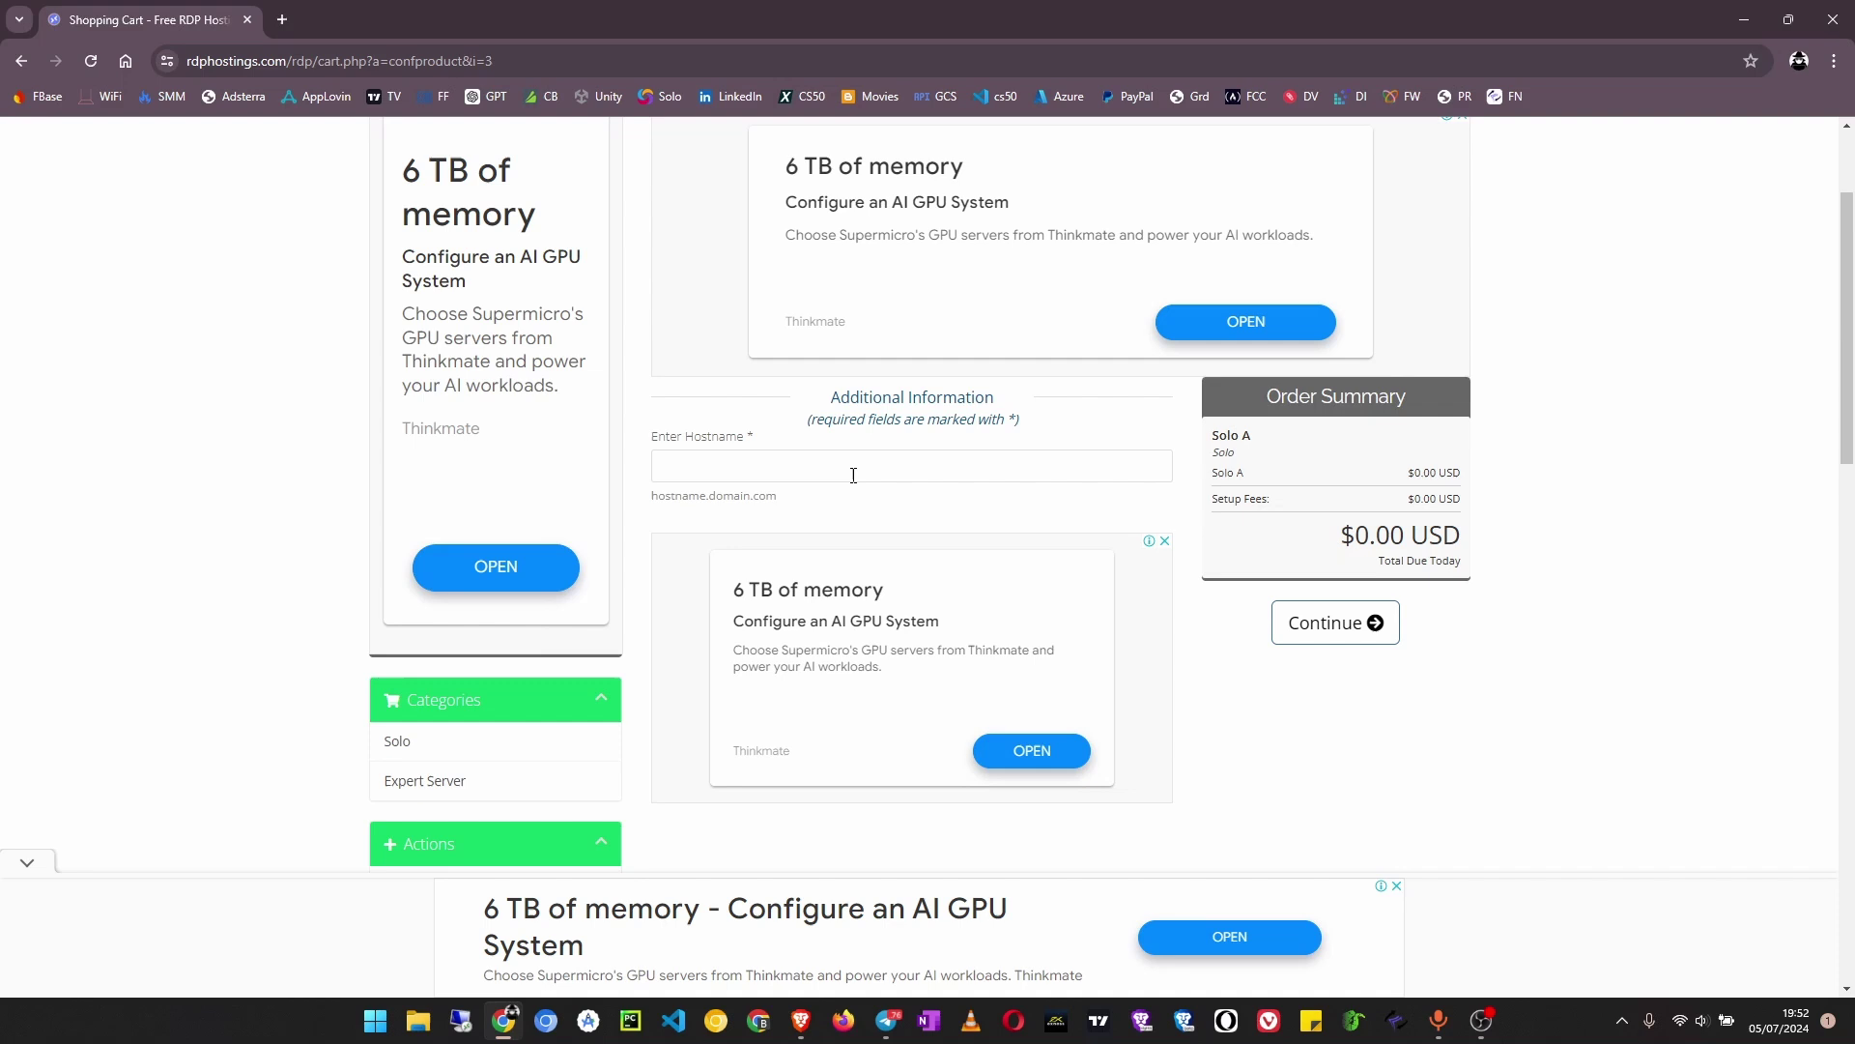
pyautogui.scroll(-1, 841, 430)
pyautogui.scroll(3, 684, 431)
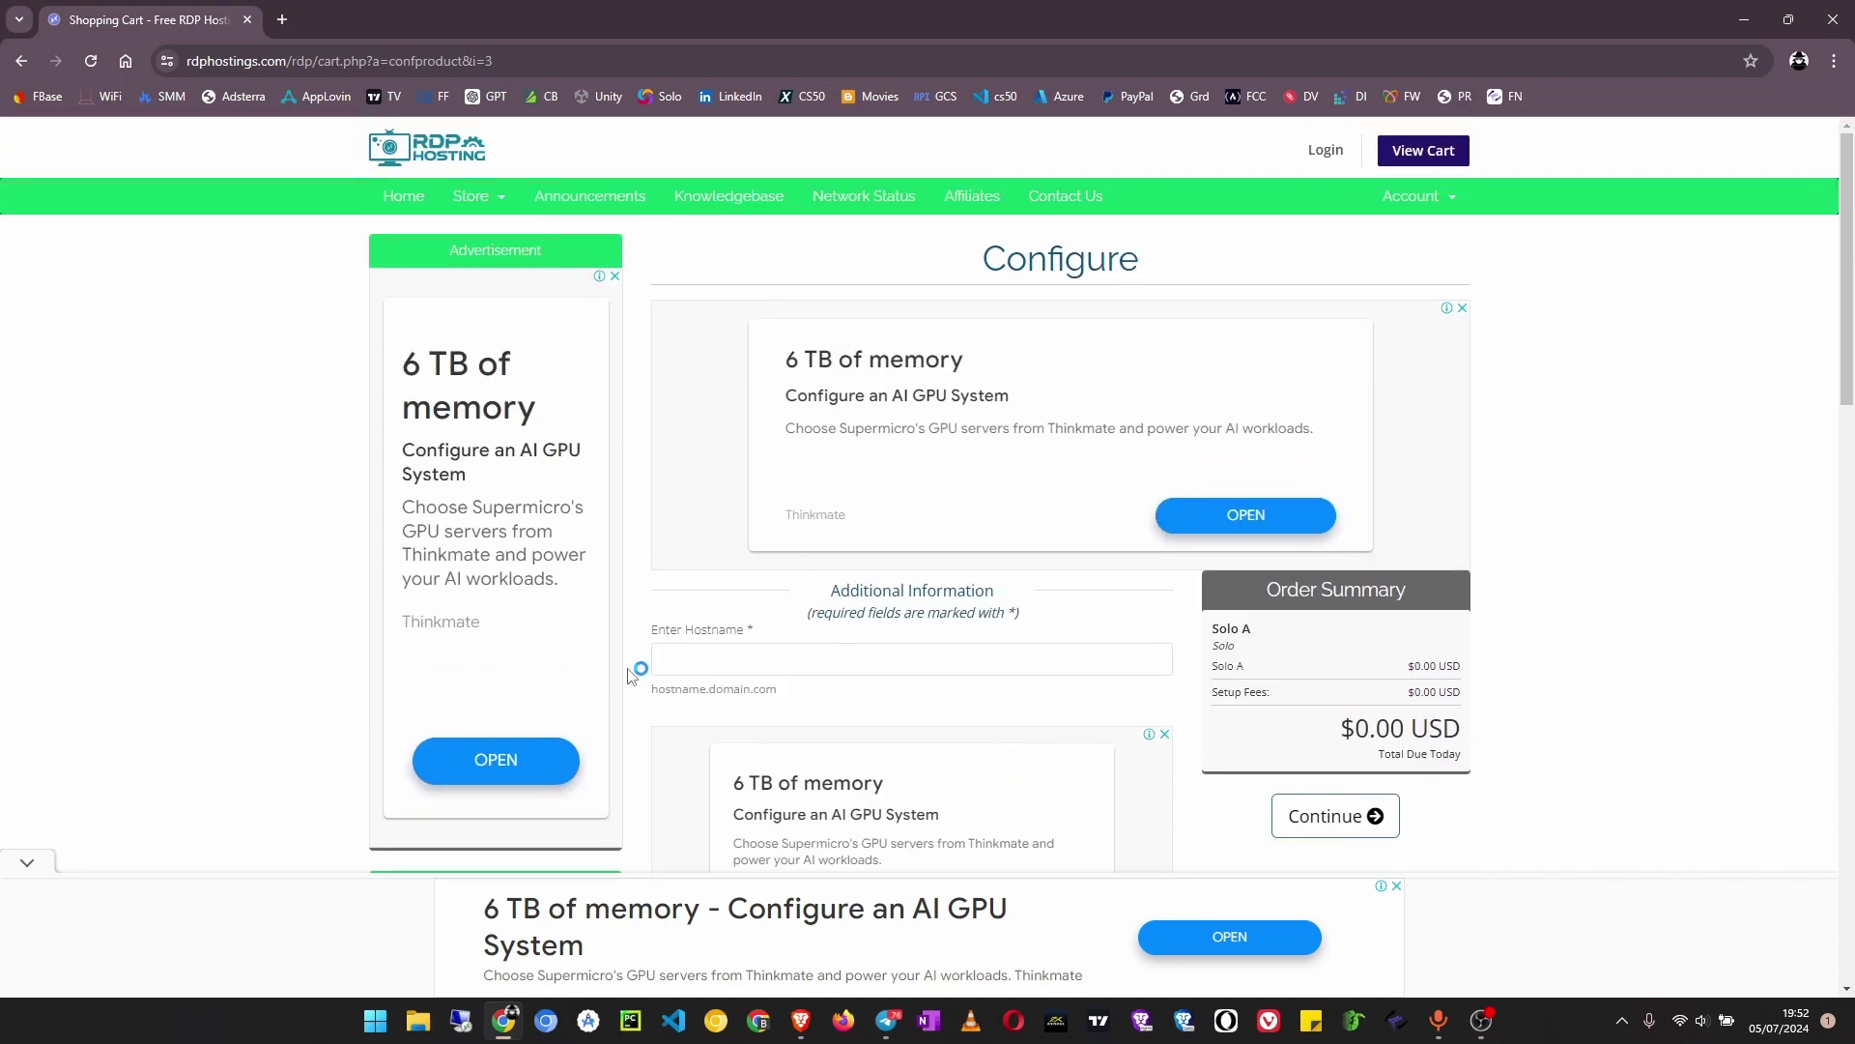
pyautogui.click(710, 638)
pyautogui.moveTo(718, 657); pyautogui.dragTo(891, 654)
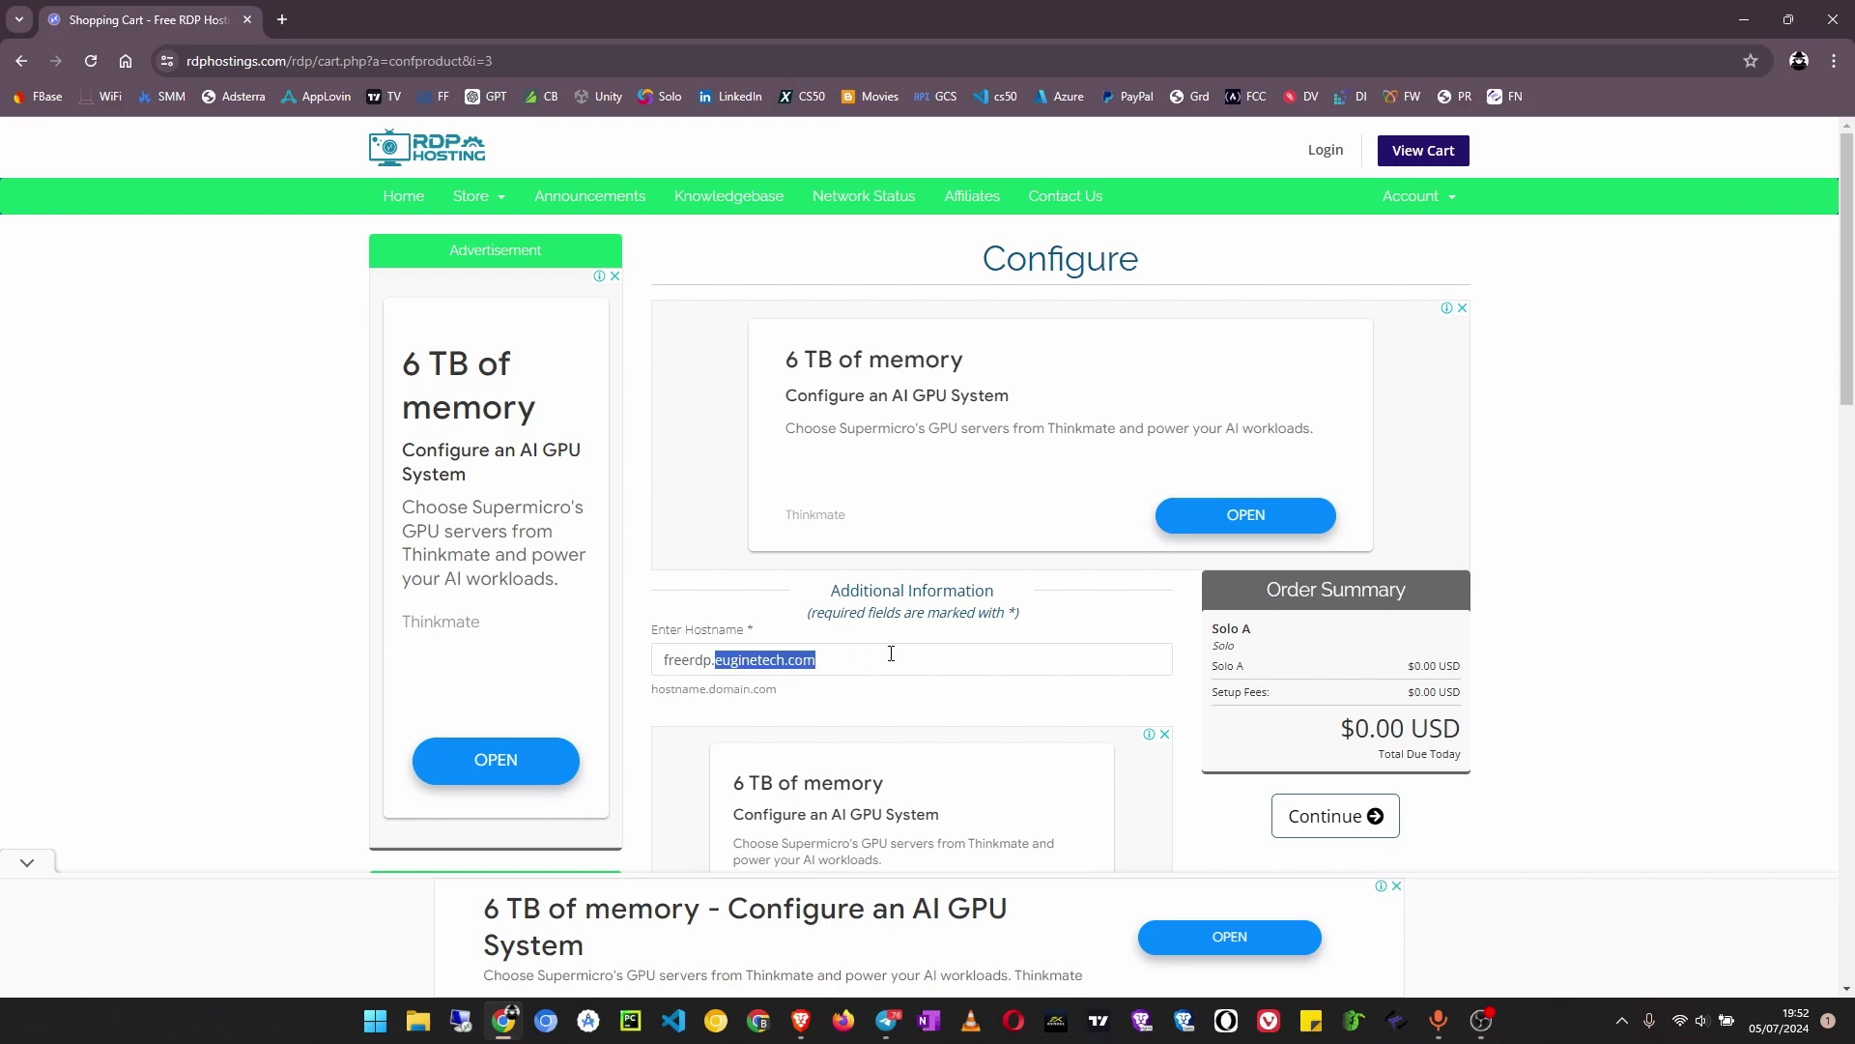
pyautogui.click(837, 673)
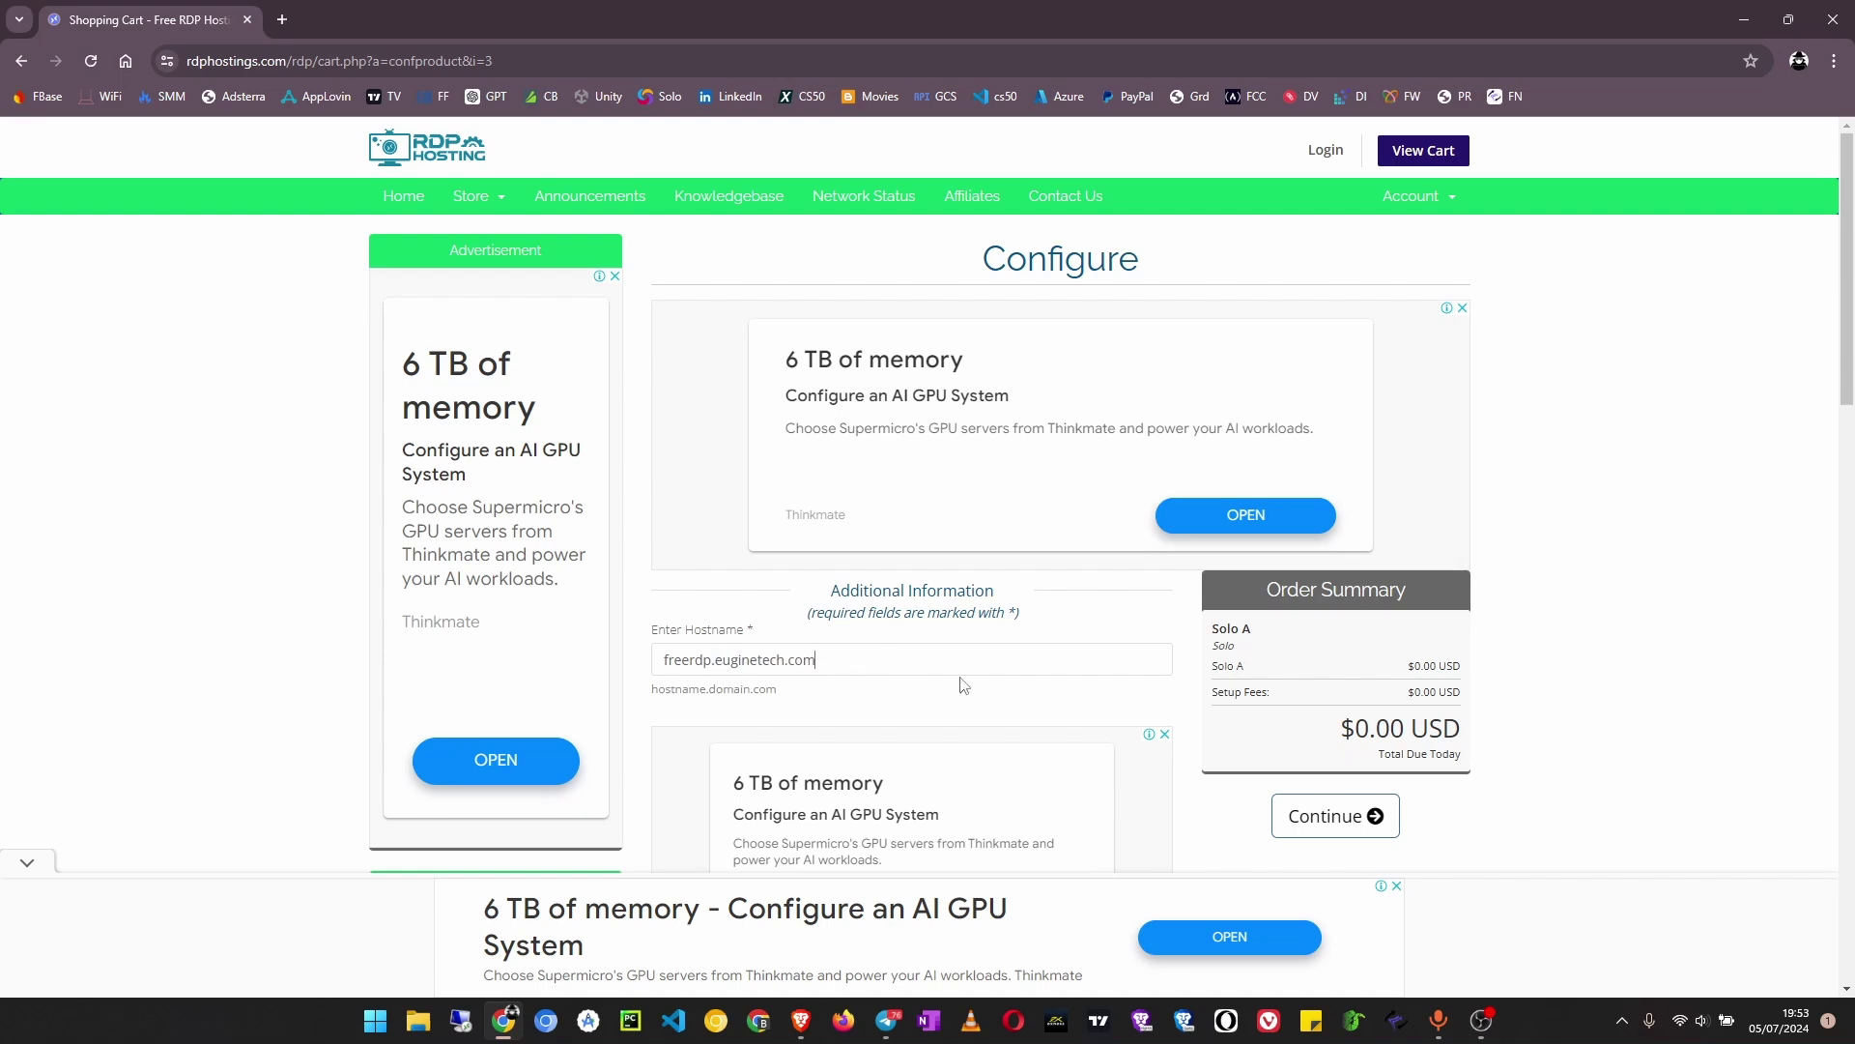
pyautogui.scroll(-4, 961, 683)
pyautogui.scroll(-2, 831, 580)
pyautogui.scroll(5, 828, 593)
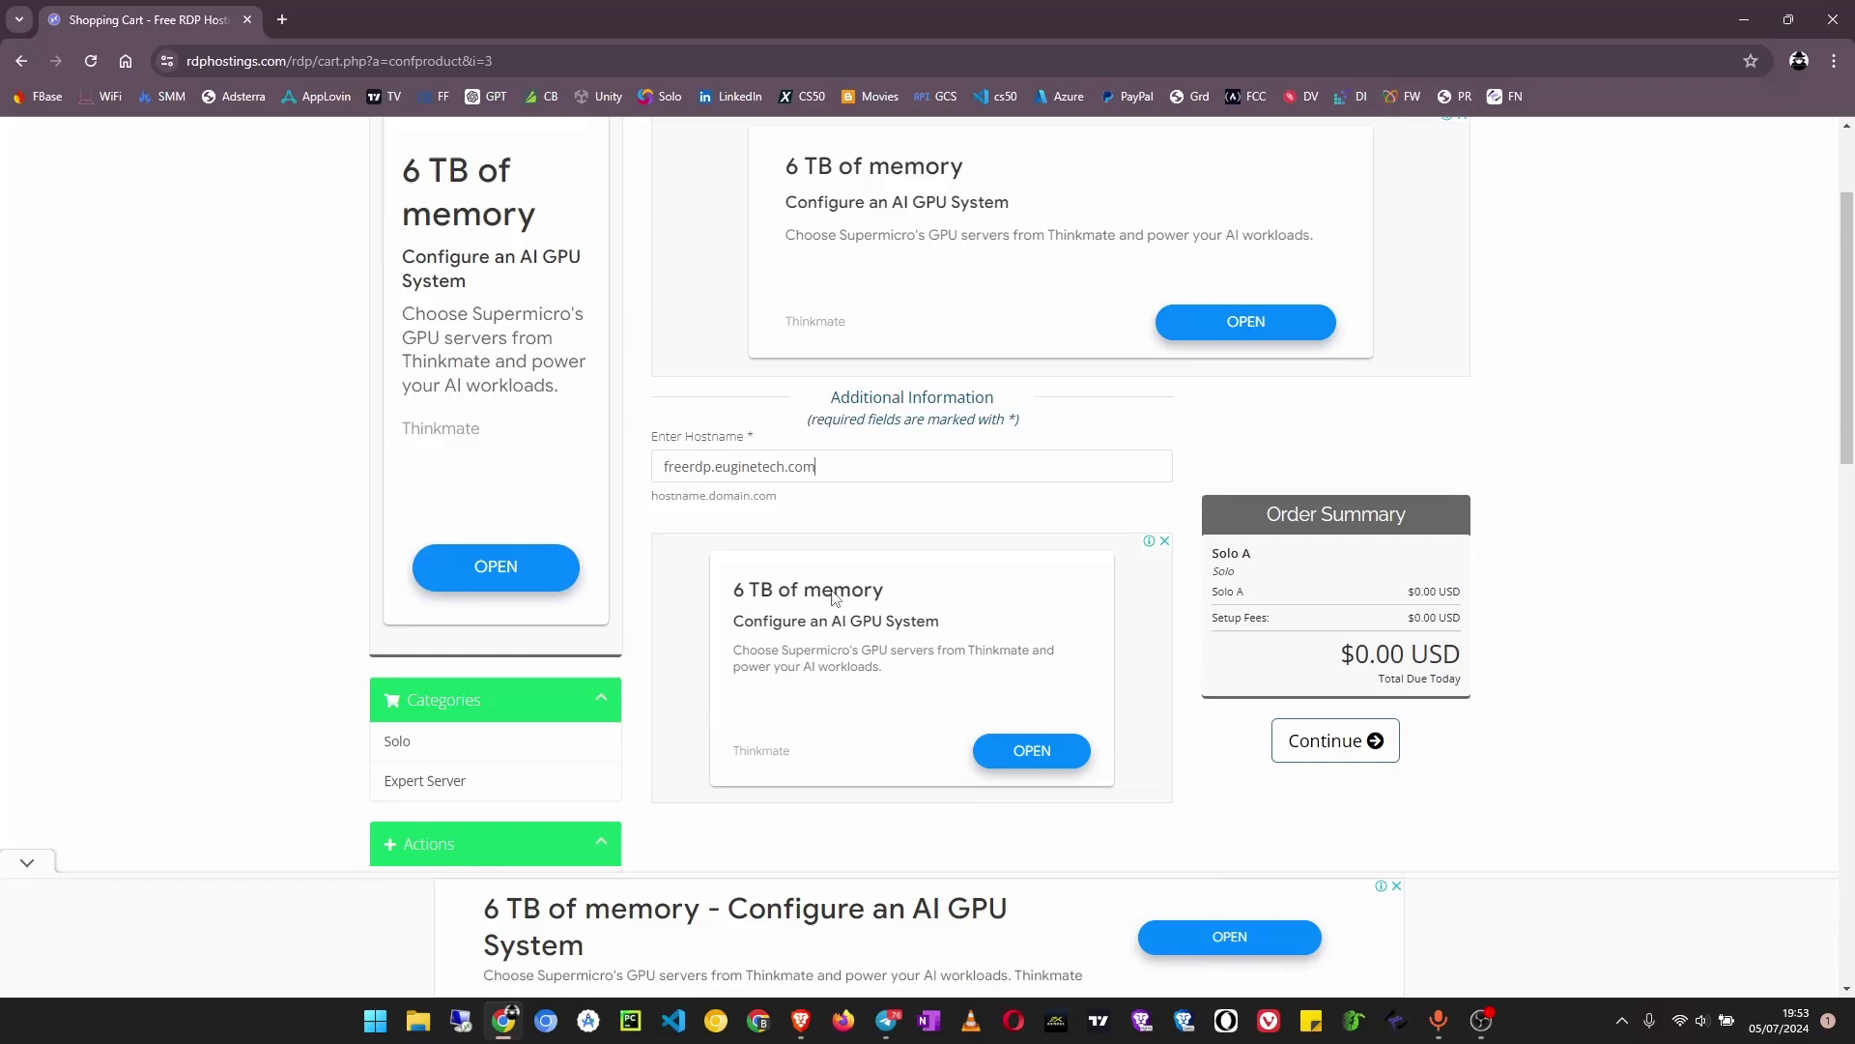
pyautogui.scroll(1, 836, 599)
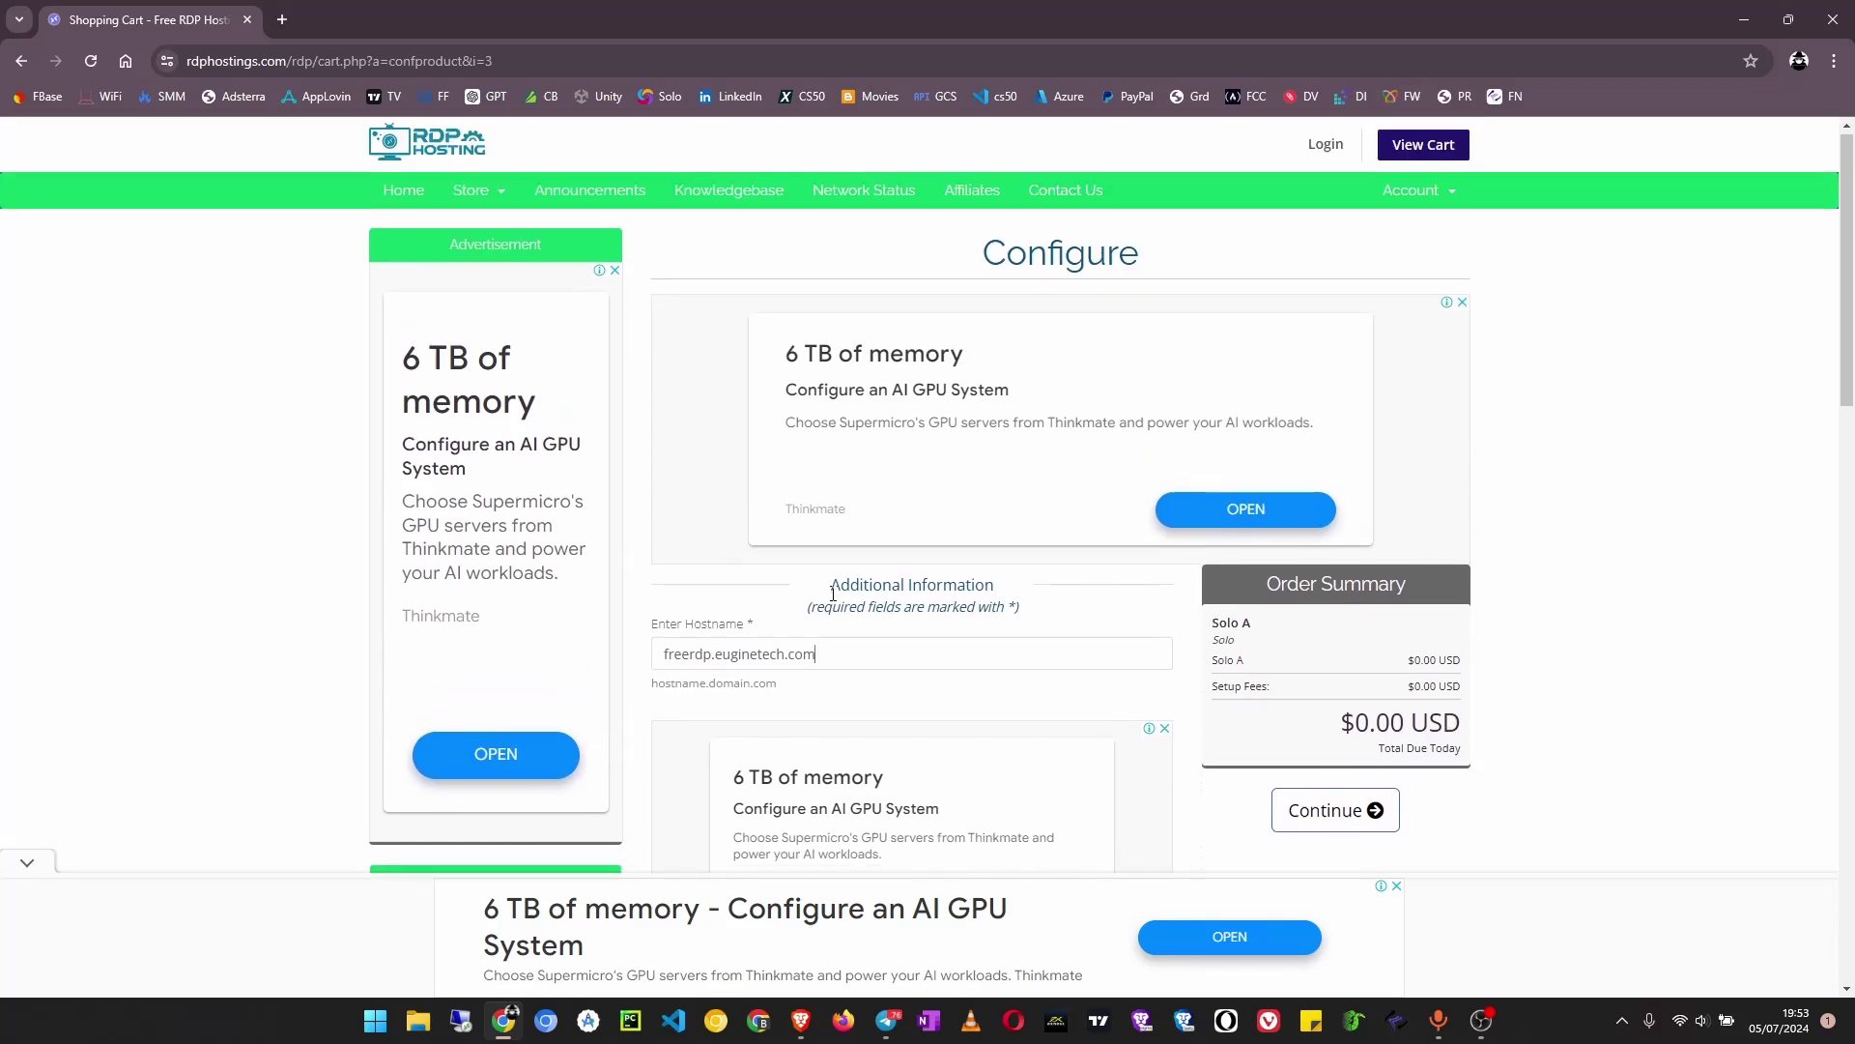
pyautogui.scroll(-3, 836, 600)
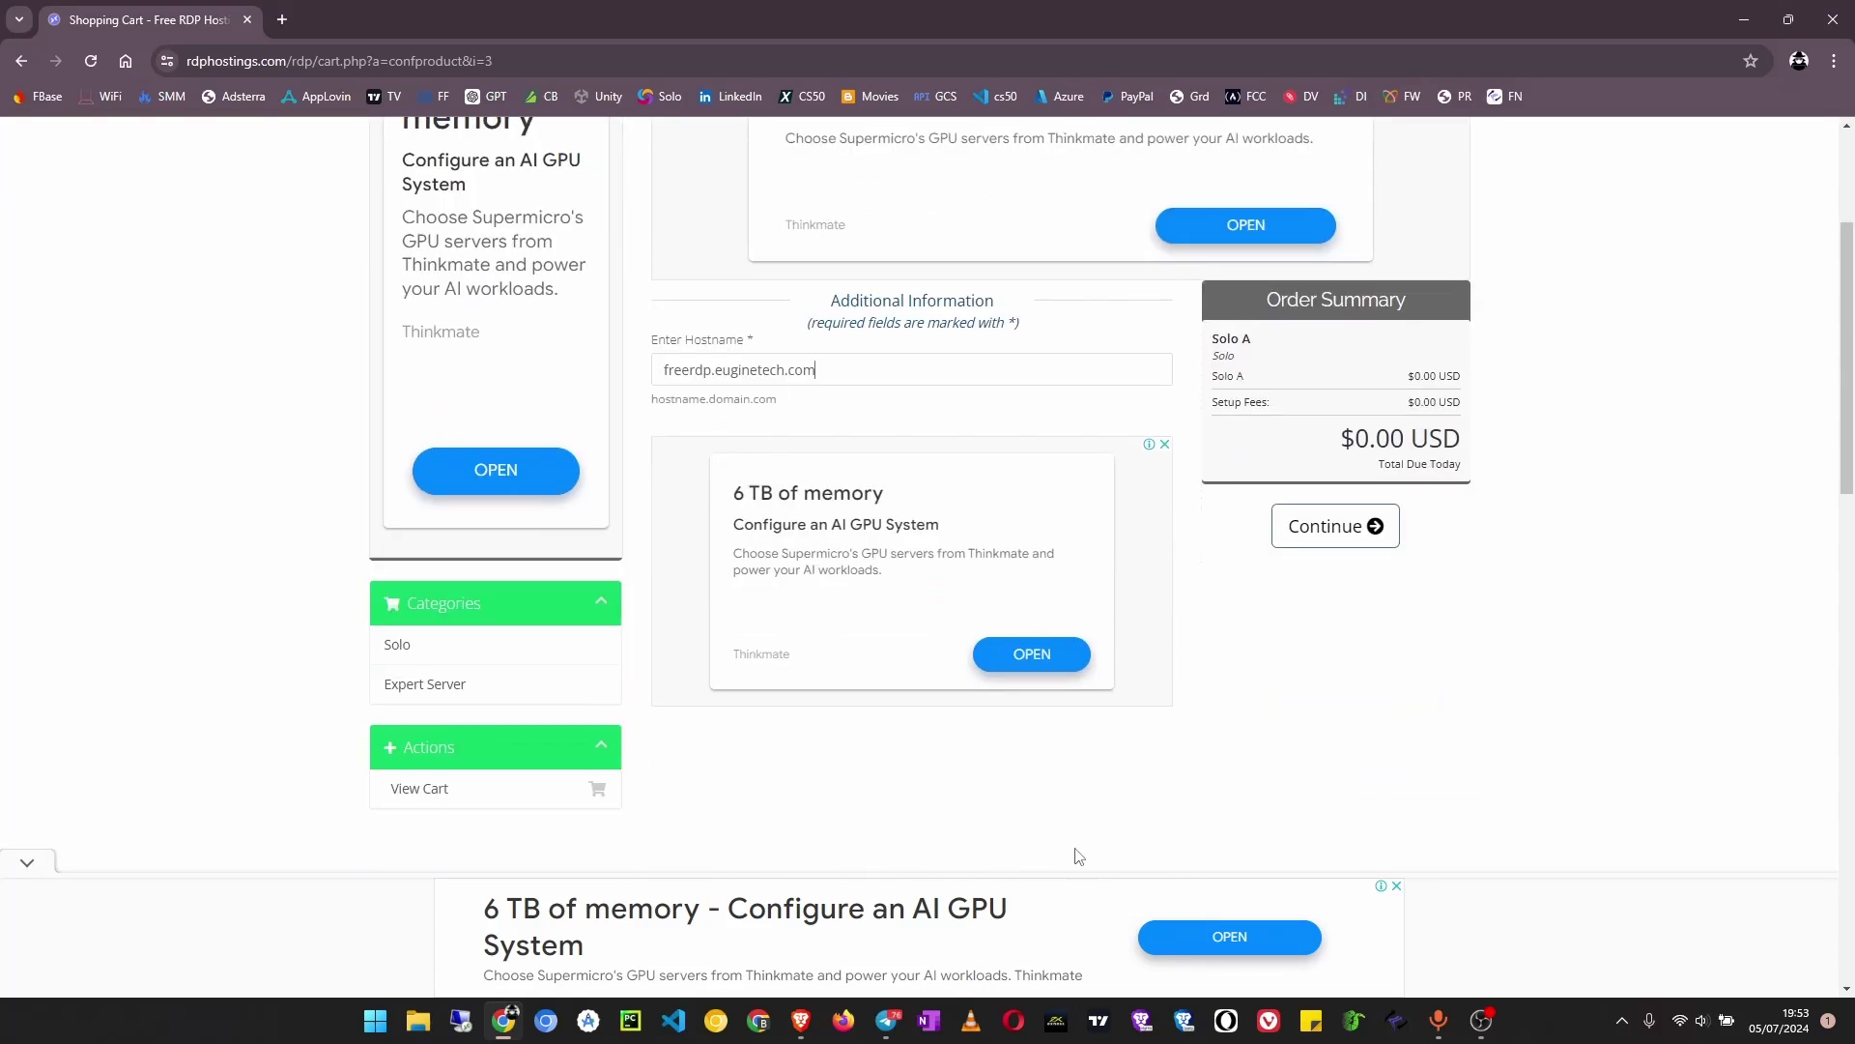
pyautogui.scroll(-6, 1052, 810)
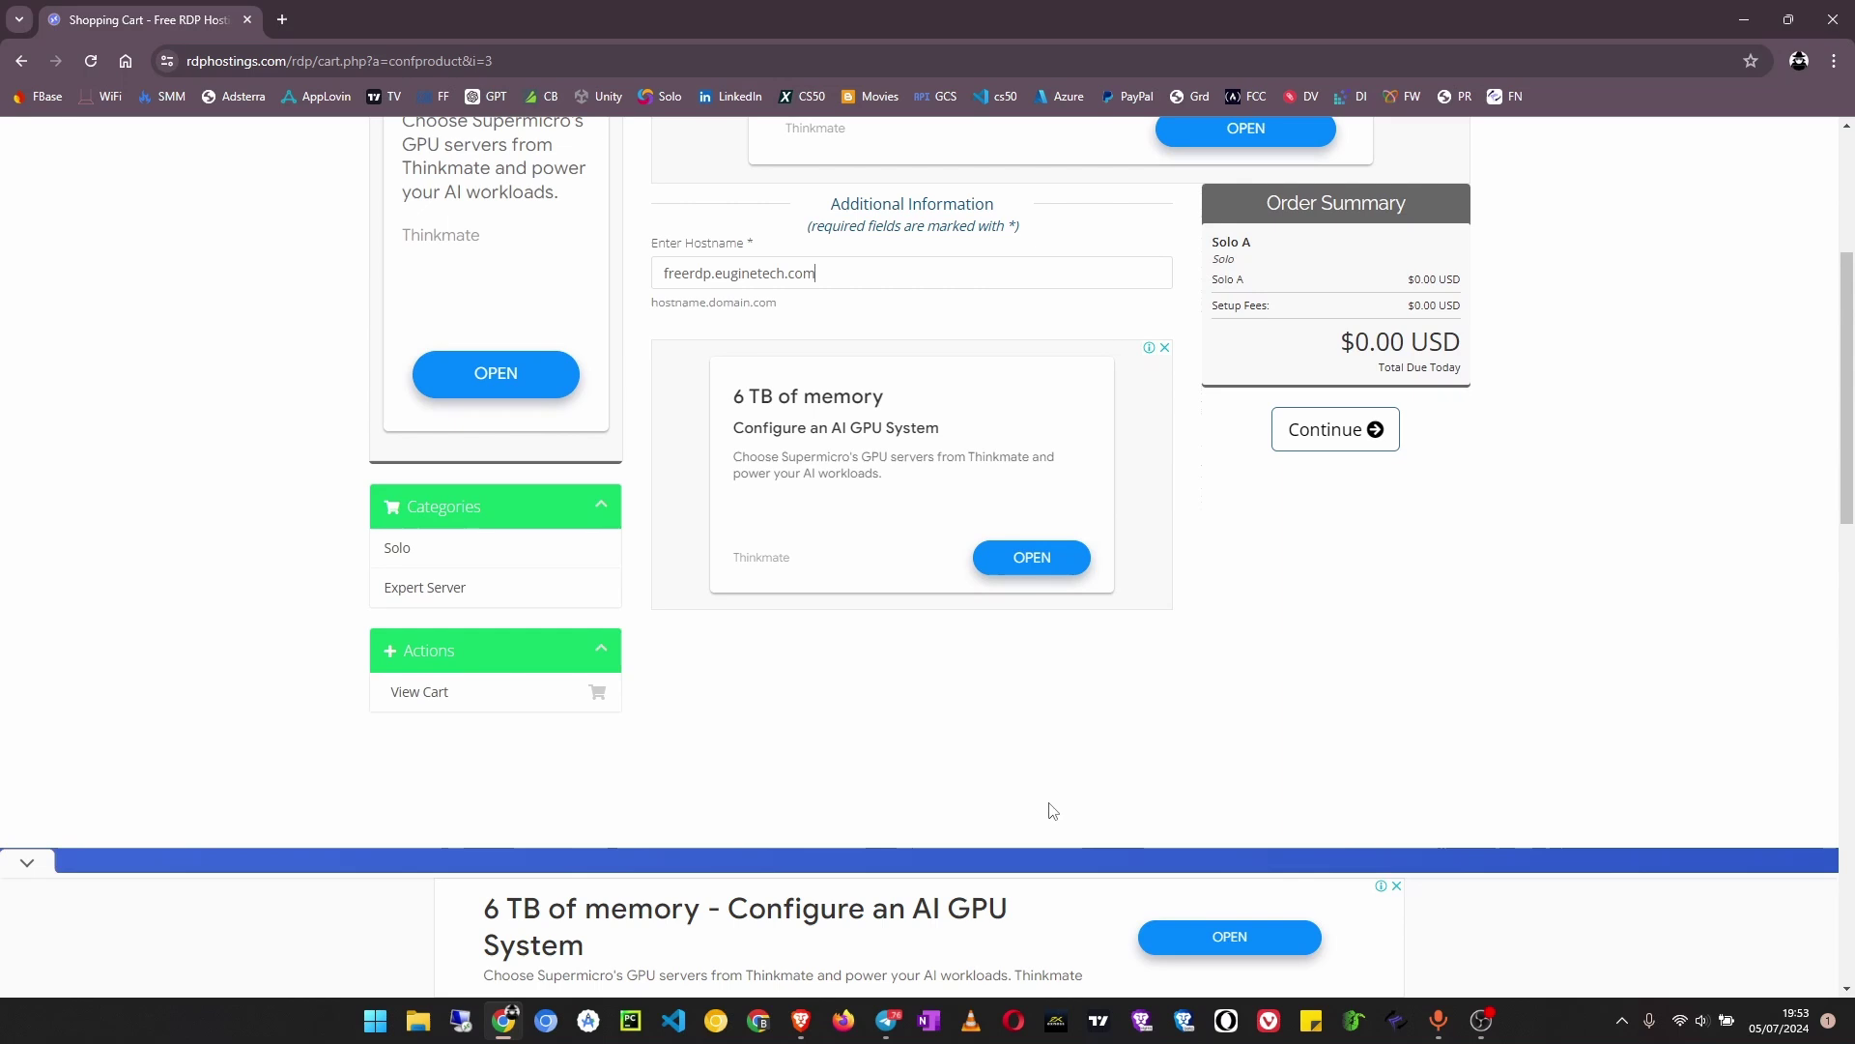
pyautogui.scroll(5, 1052, 810)
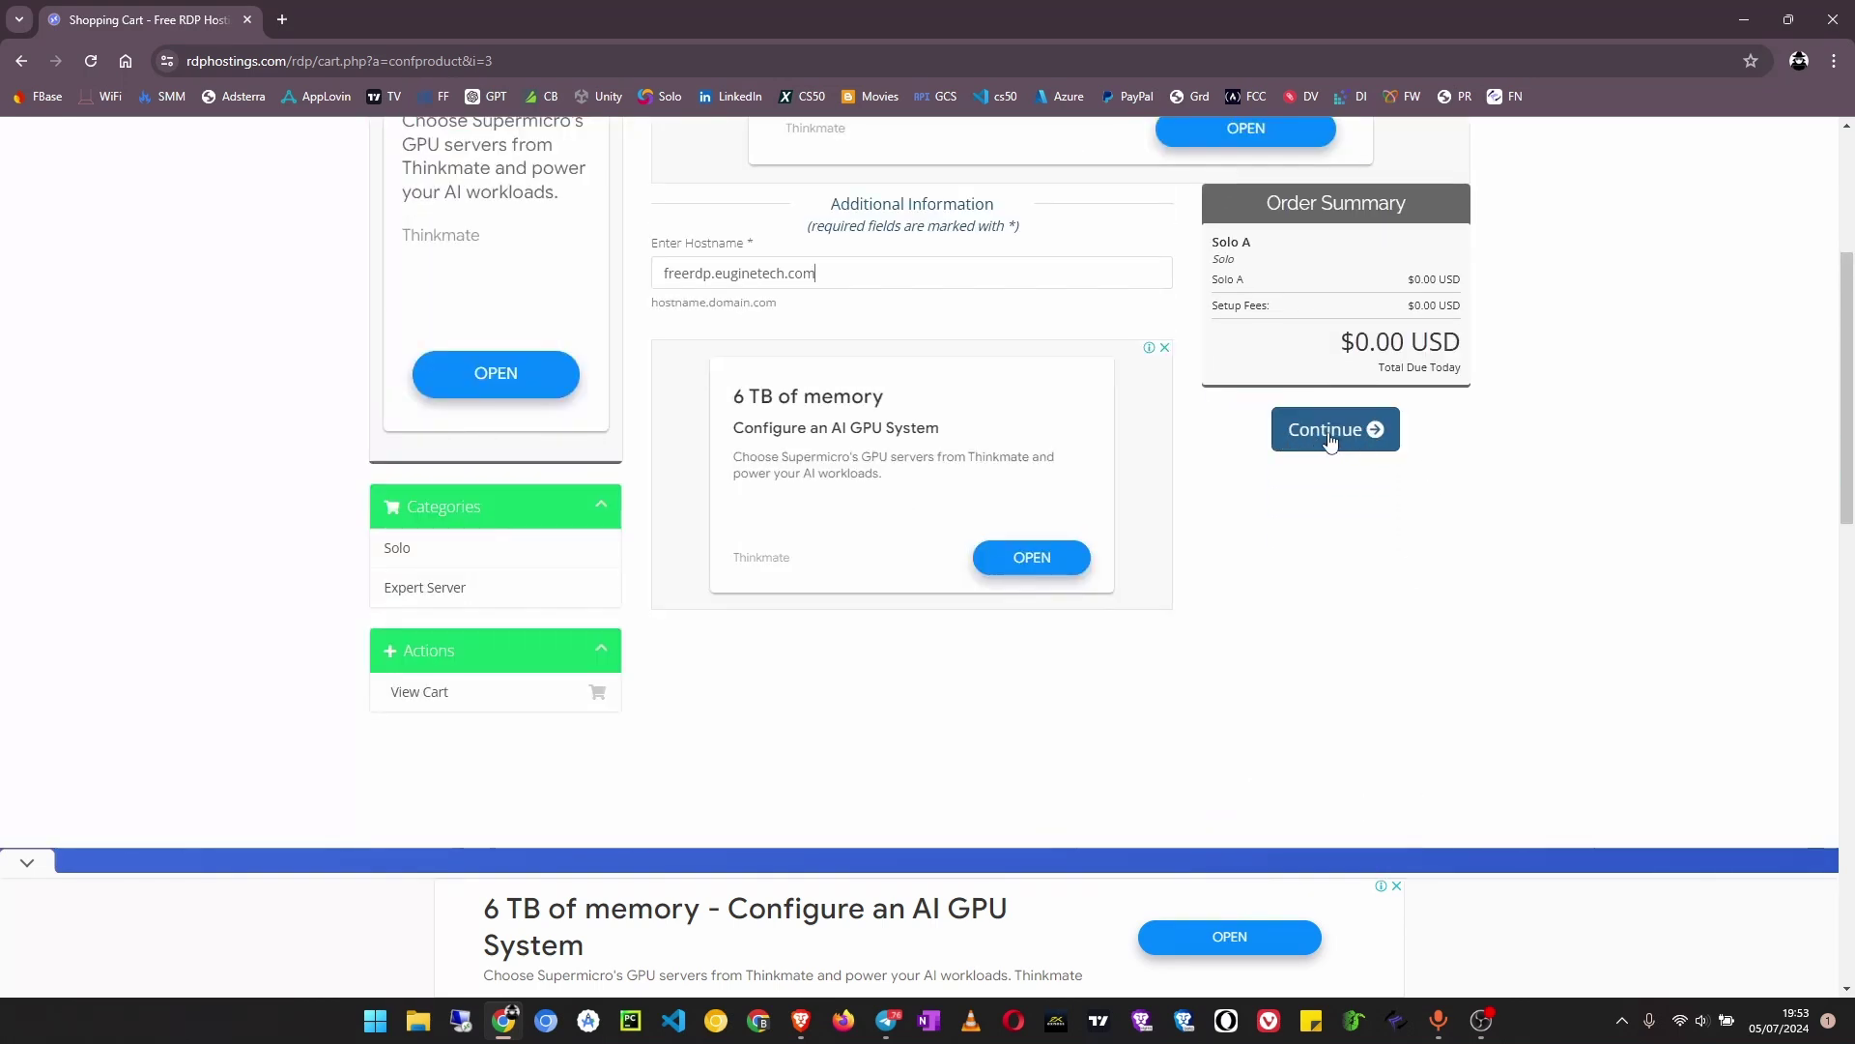
# Continue to Review & Checkout, tick the three security confirmations, and proceed to Checkout
pyautogui.click(1331, 437)
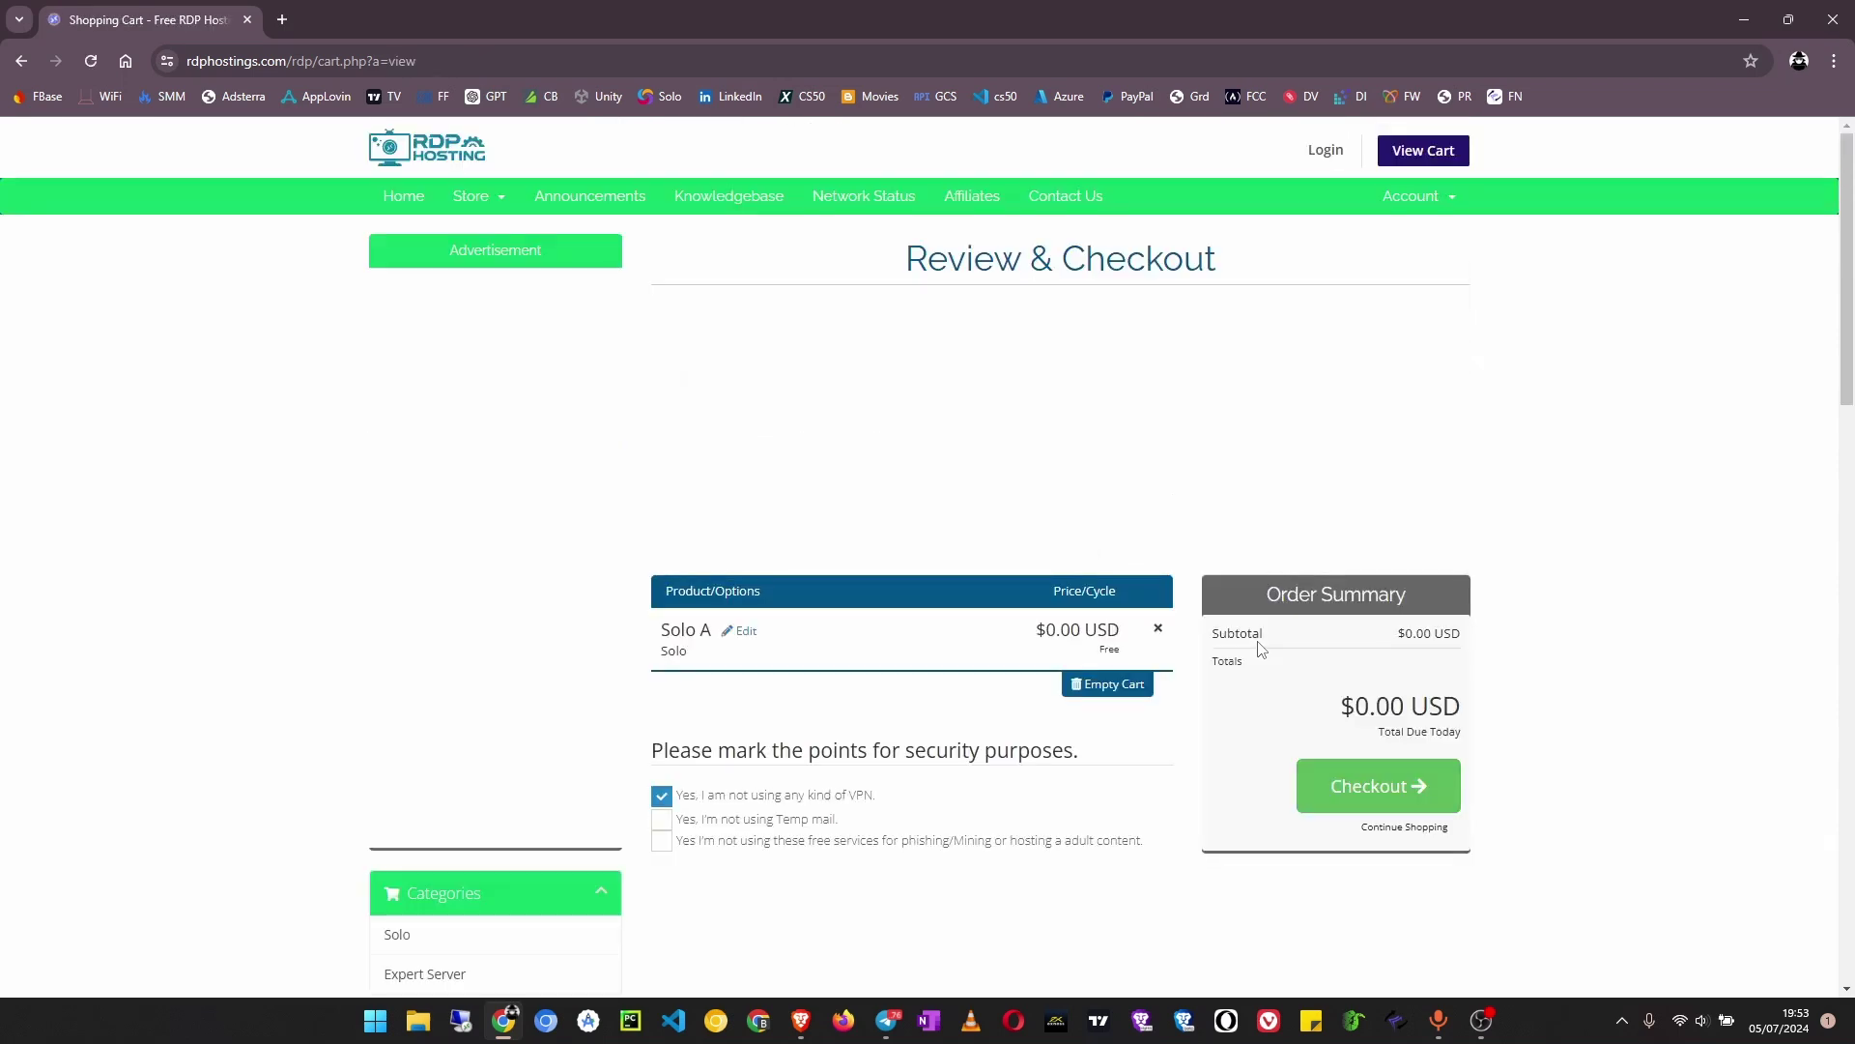
pyautogui.scroll(-2, 957, 524)
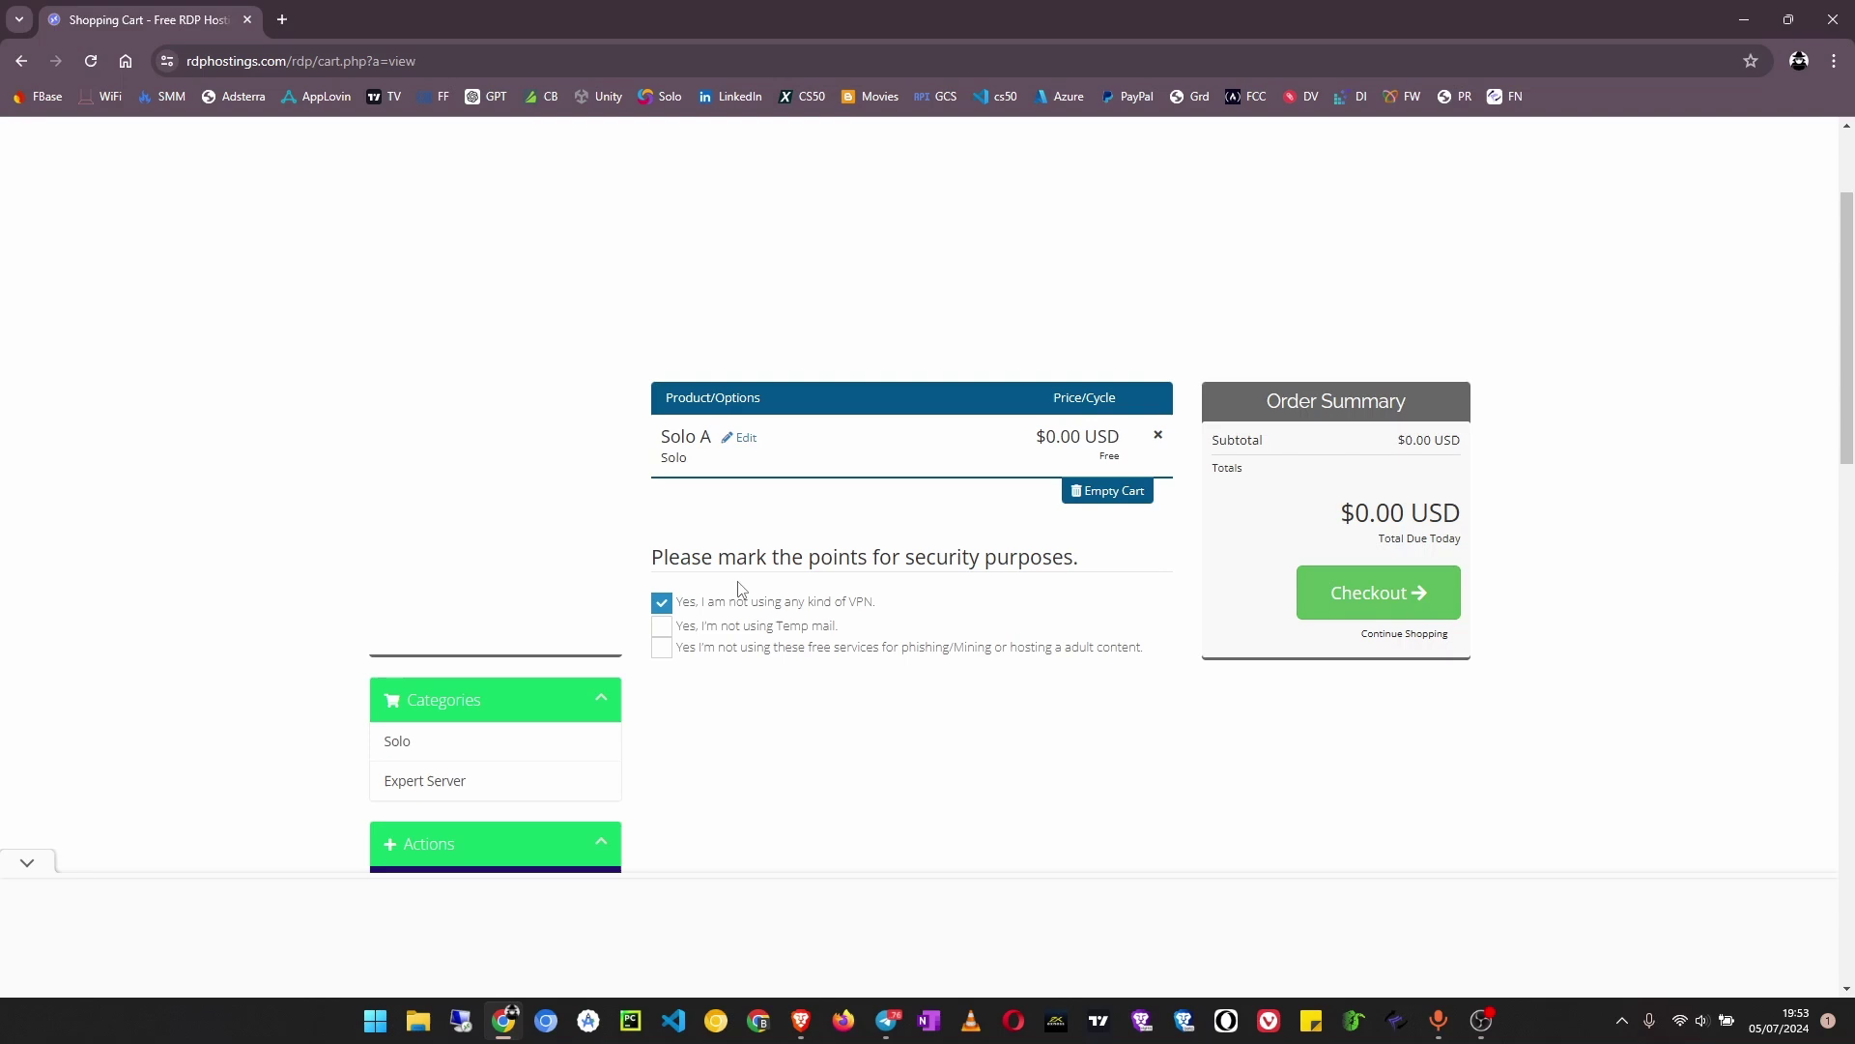
pyautogui.click(658, 630)
pyautogui.scroll(-2, 657, 633)
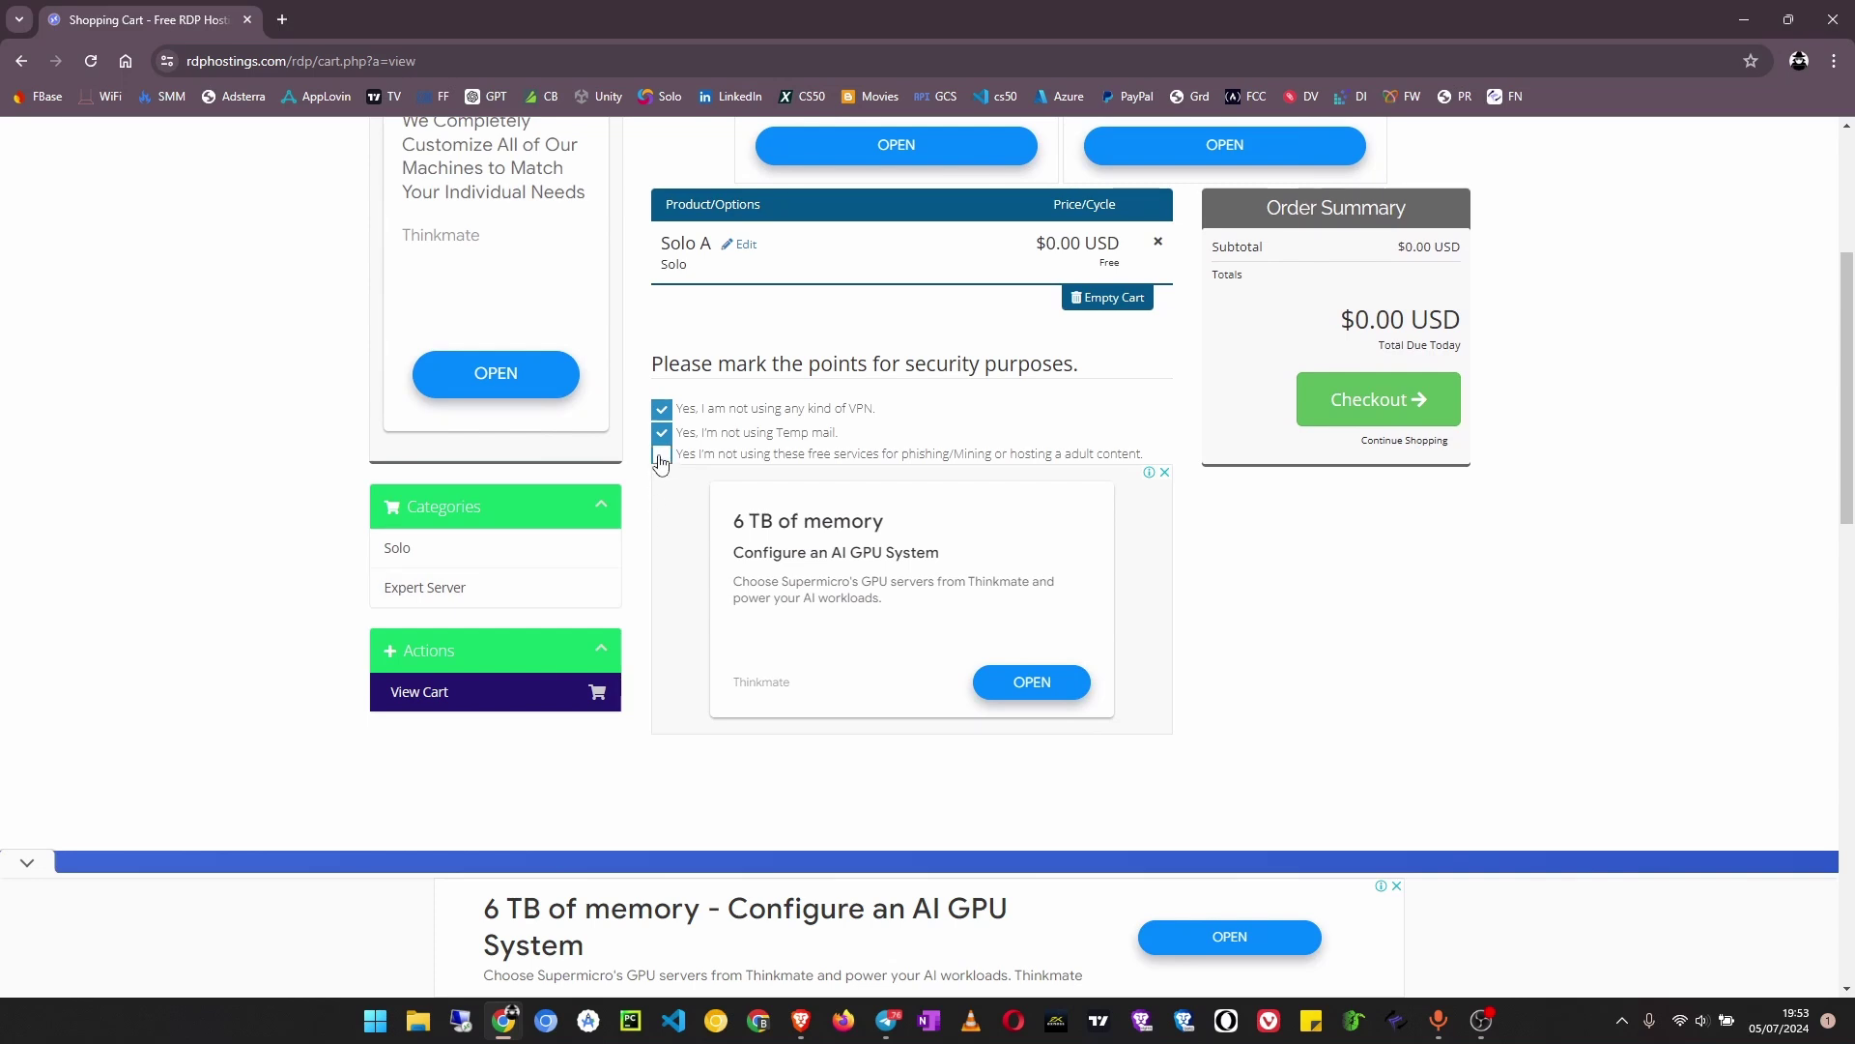
pyautogui.click(661, 456)
pyautogui.click(1411, 399)
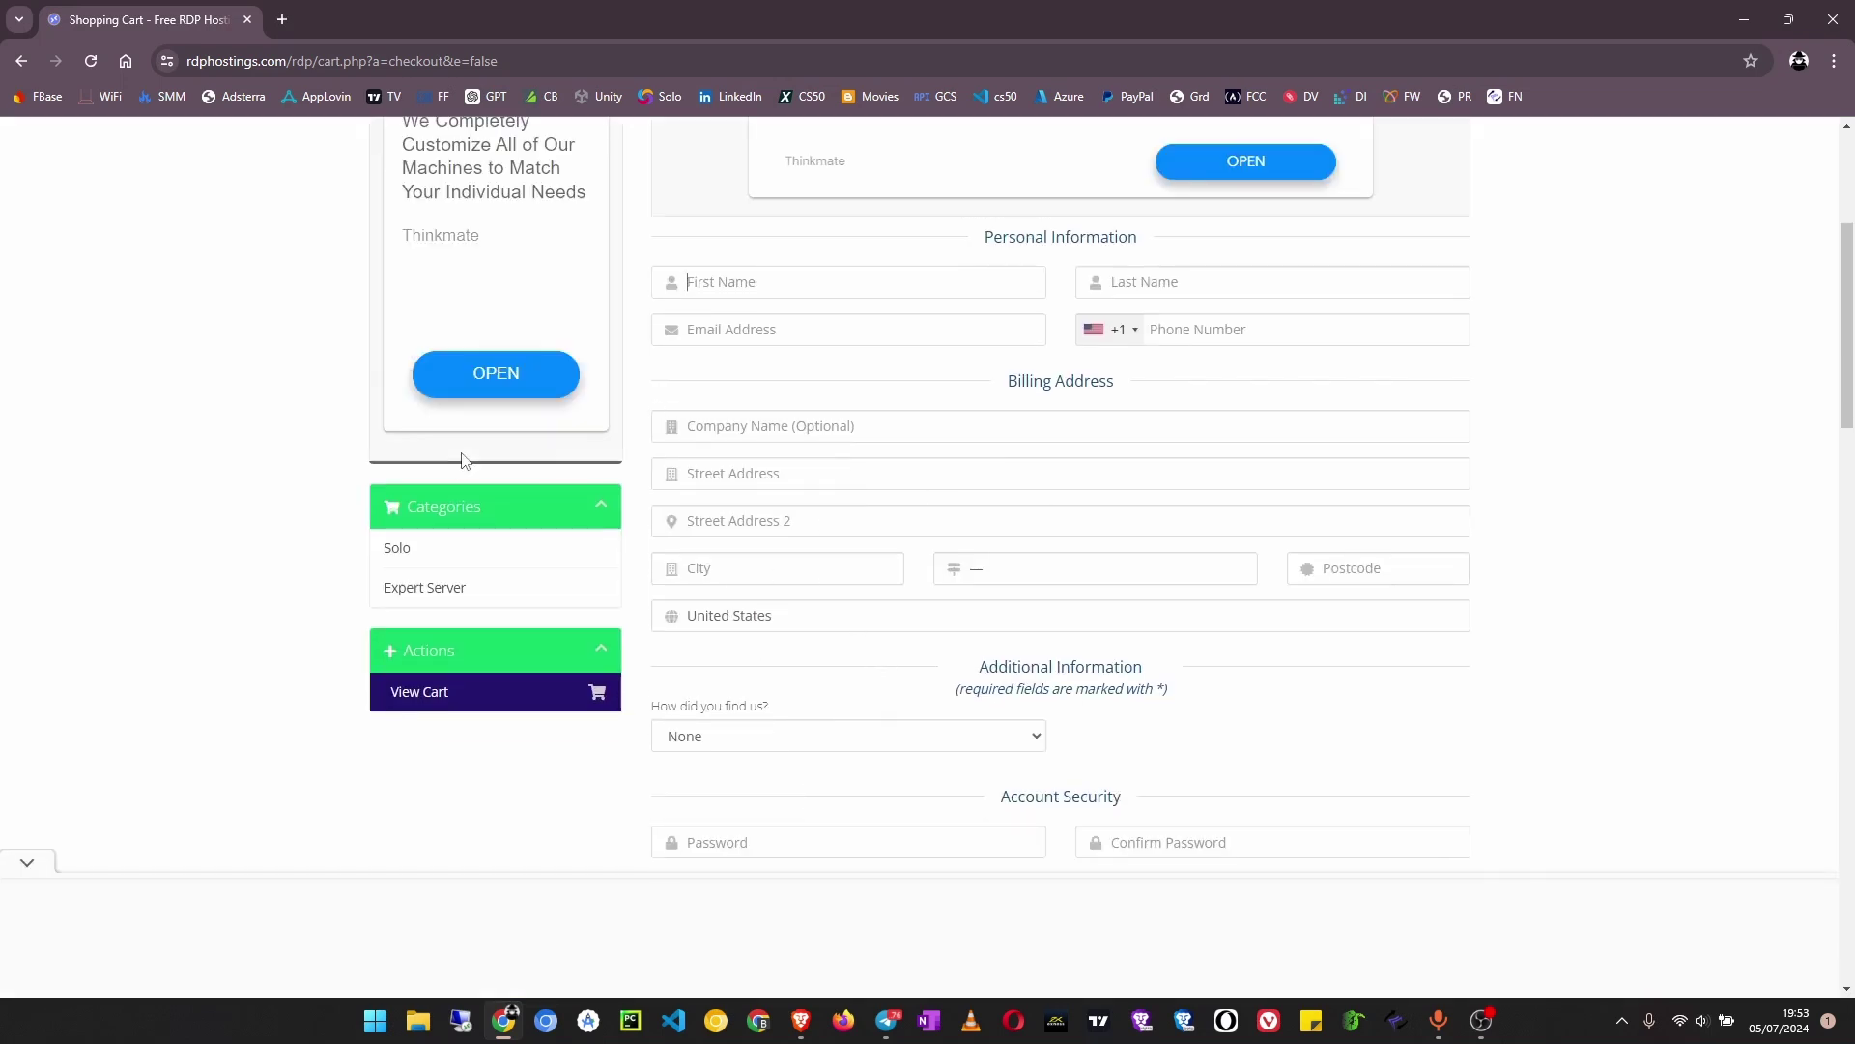
pyautogui.scroll(1, 203, 563)
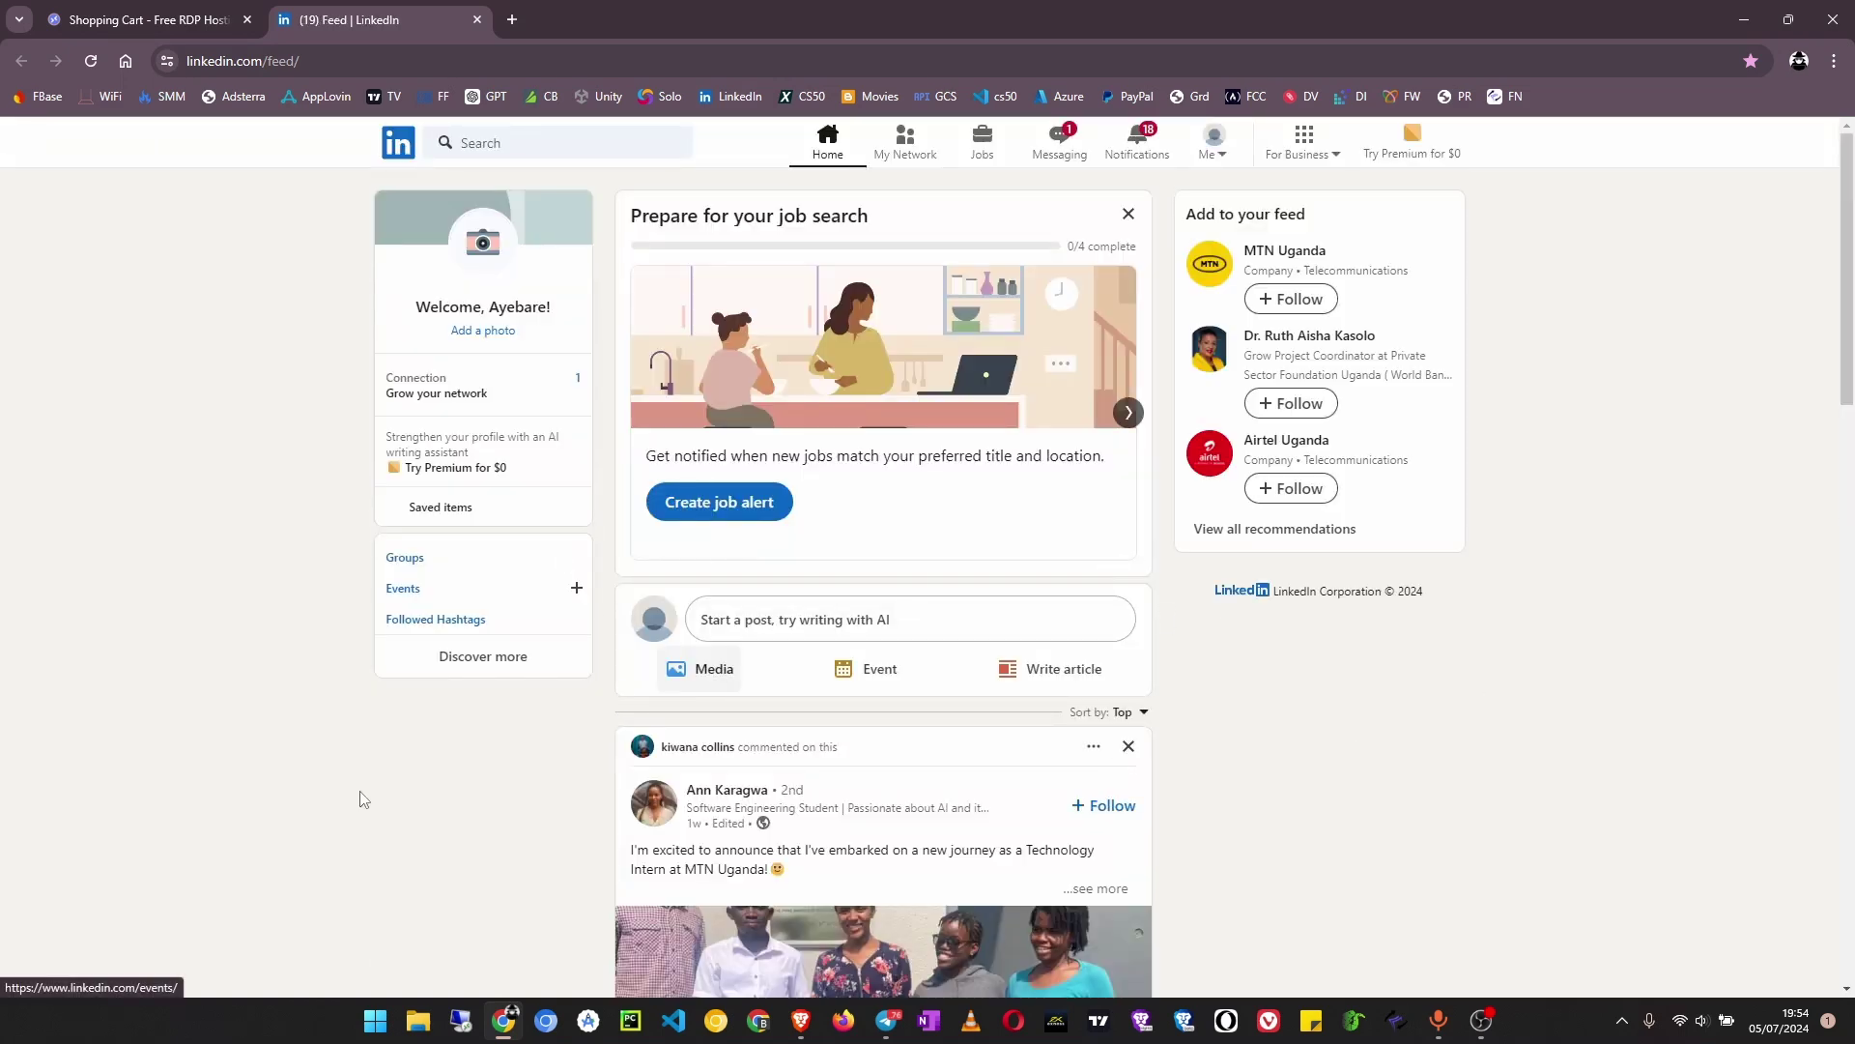
# Open LinkedIn Messaging to view the most recent conversation thread
pyautogui.scroll(-6, 354, 797)
pyautogui.scroll(6, 354, 802)
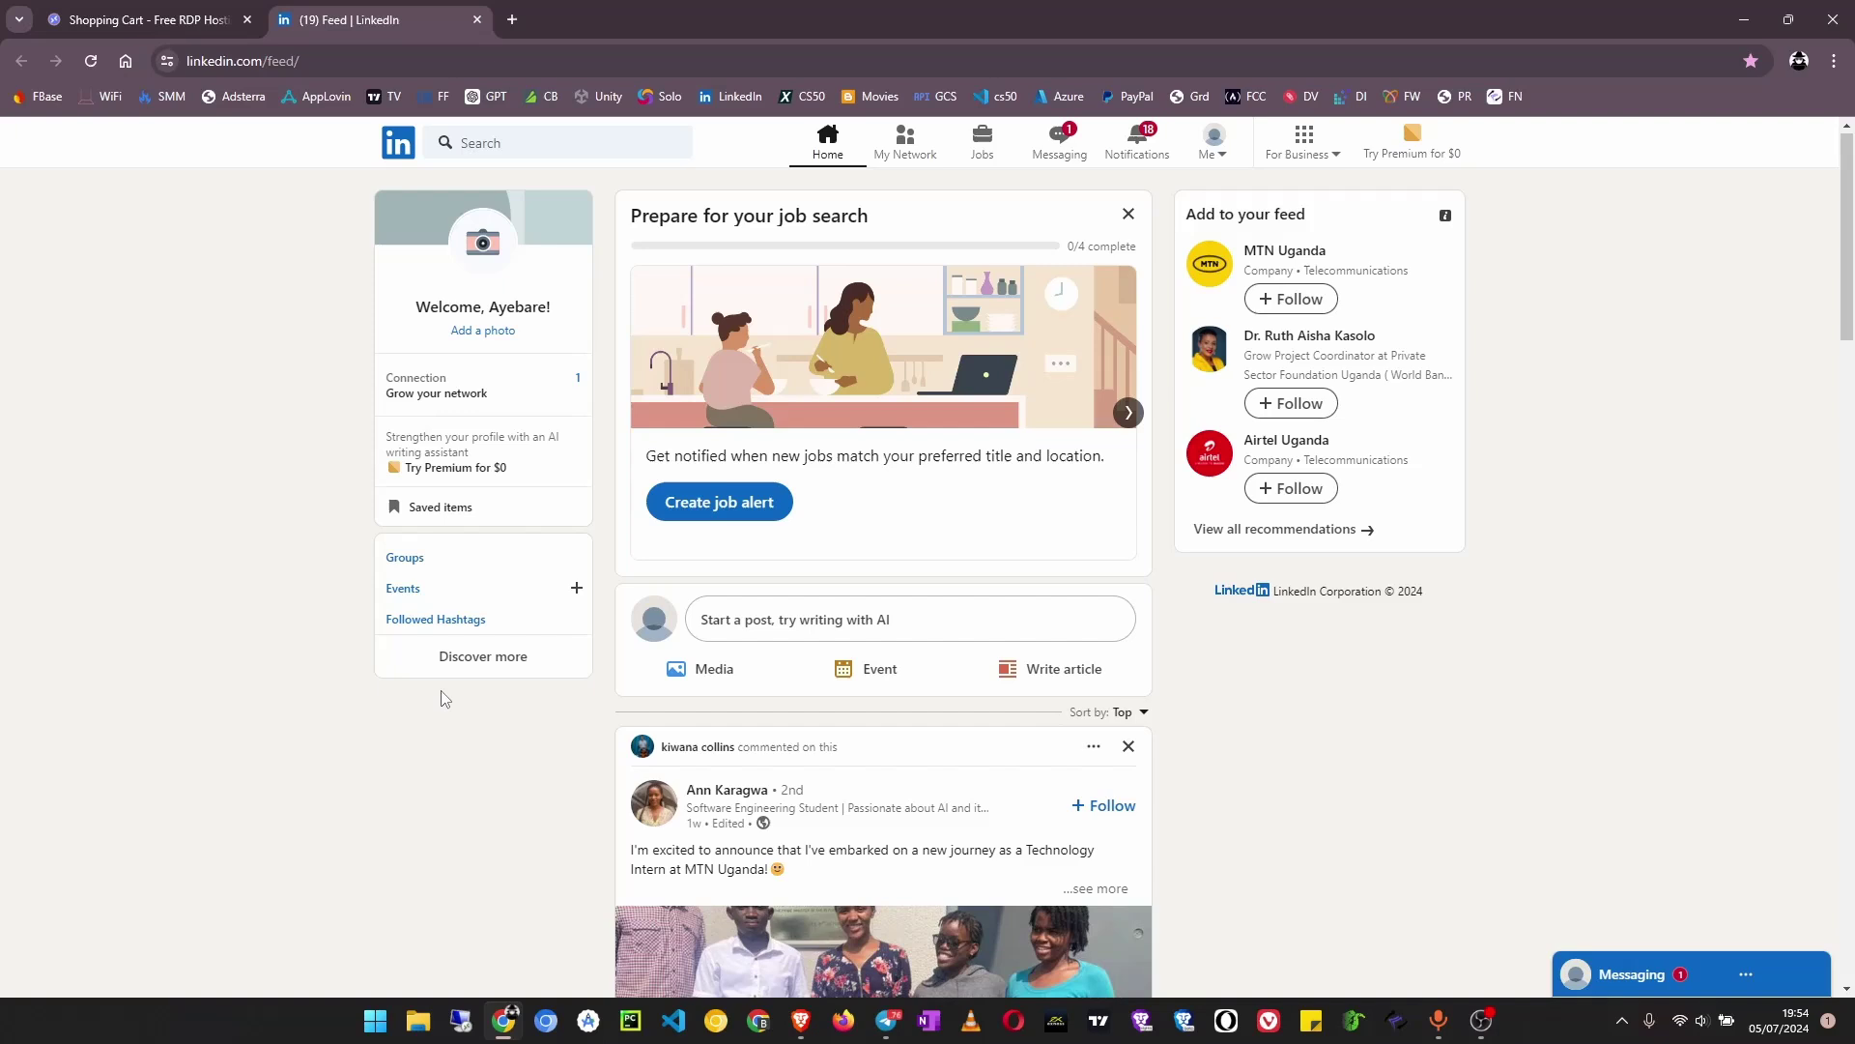
pyautogui.click(1065, 145)
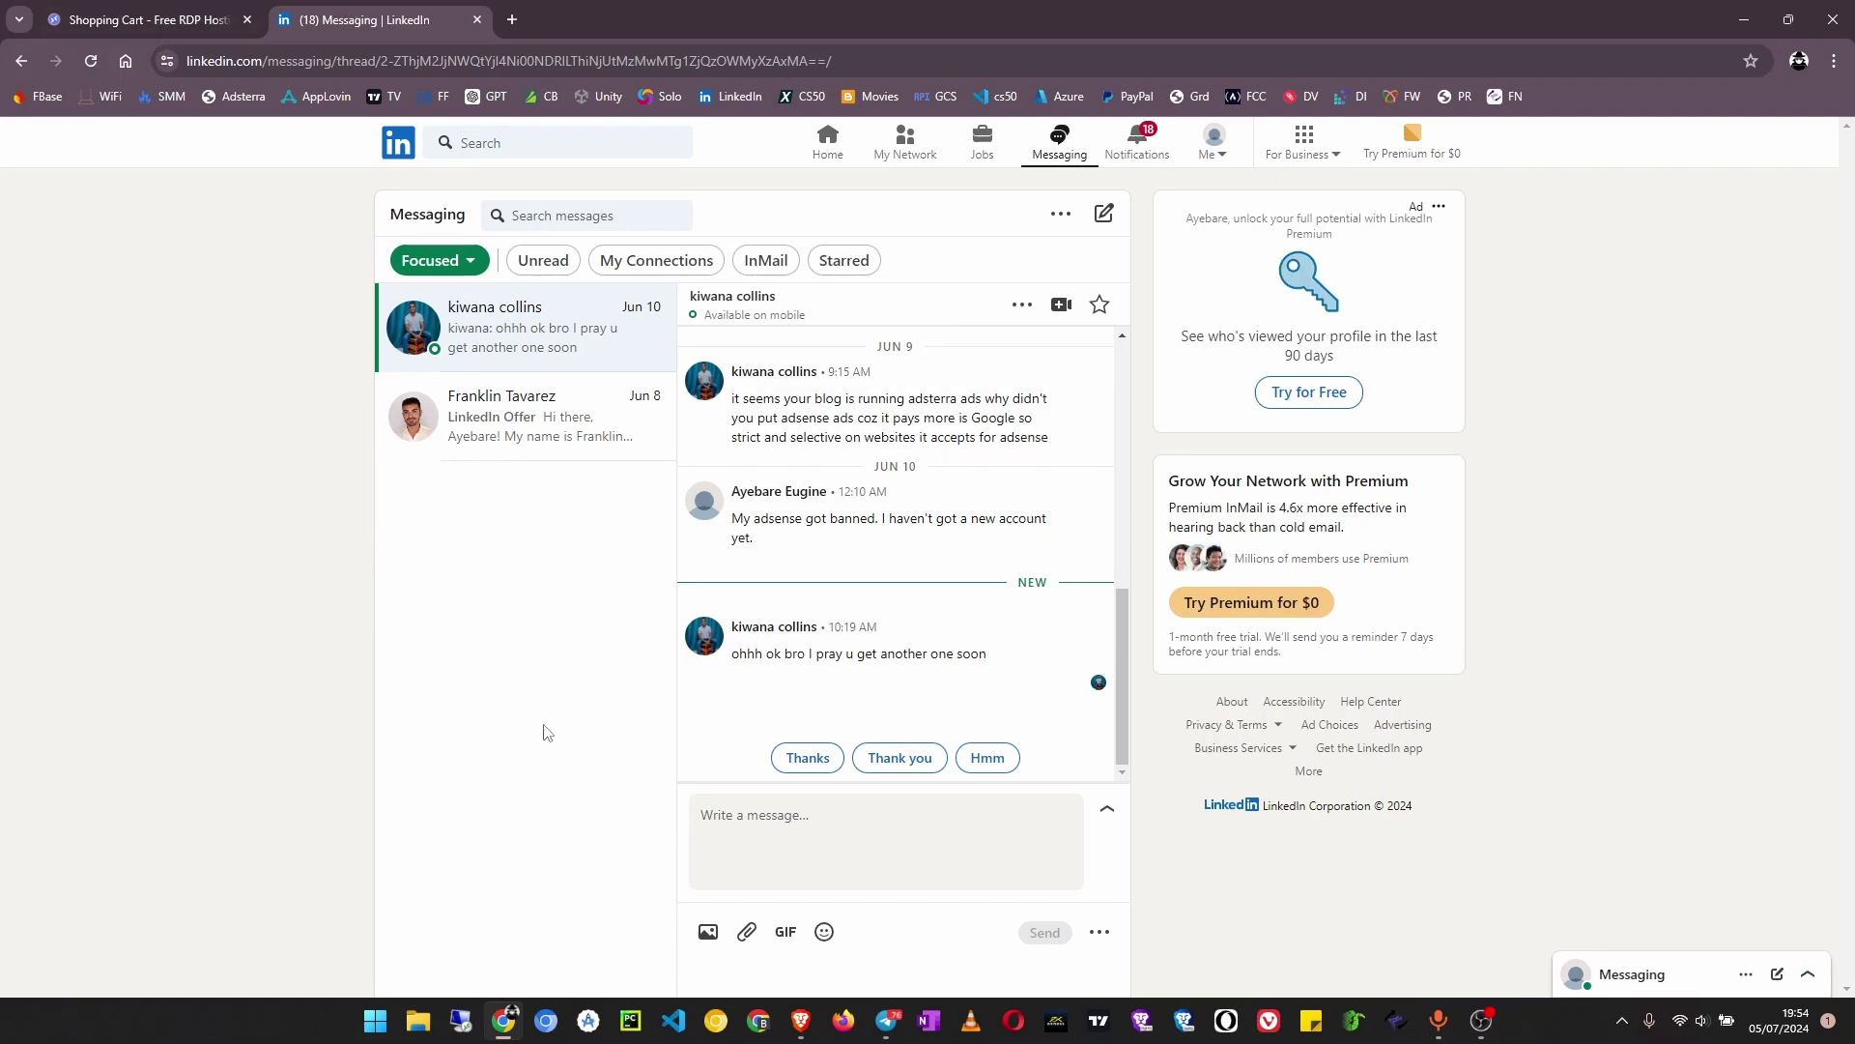
# Return to checkout, dismiss the ad, and autofill the name and saved e-mail
pyautogui.click(477, 21)
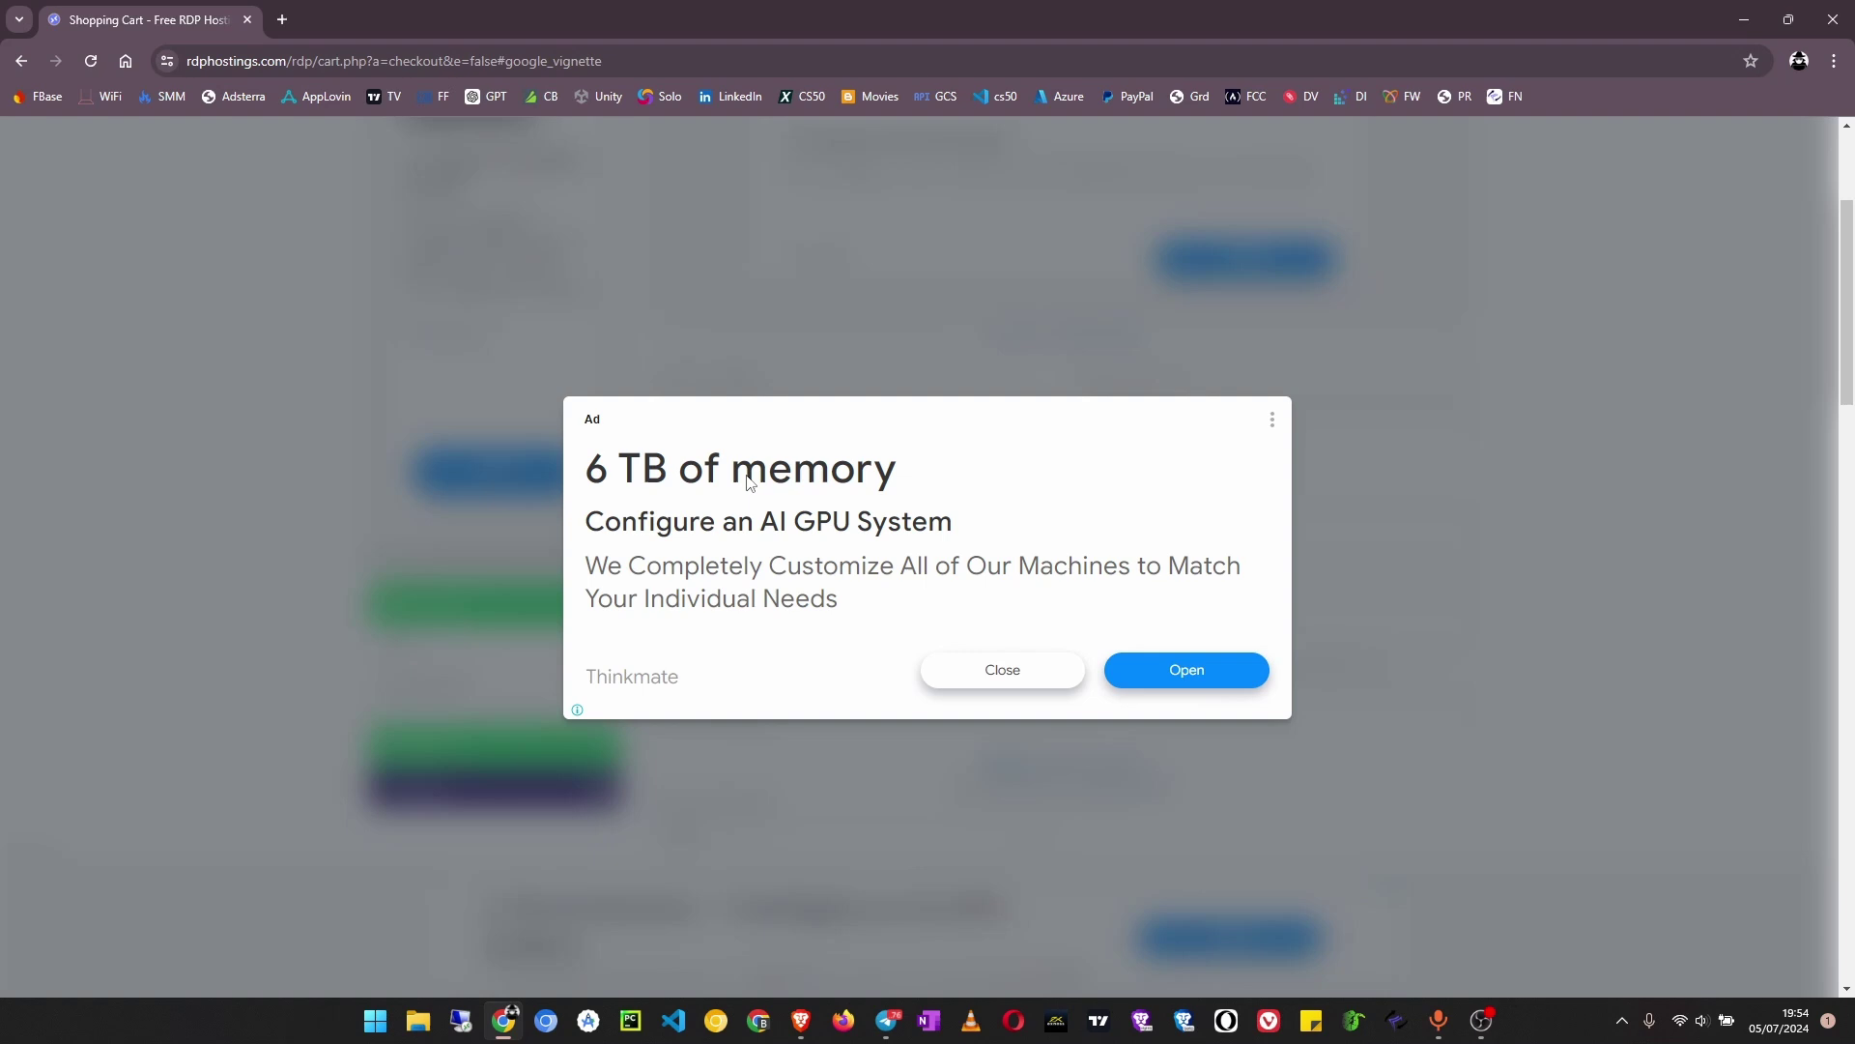
pyautogui.click(1010, 667)
pyautogui.scroll(1, 788, 503)
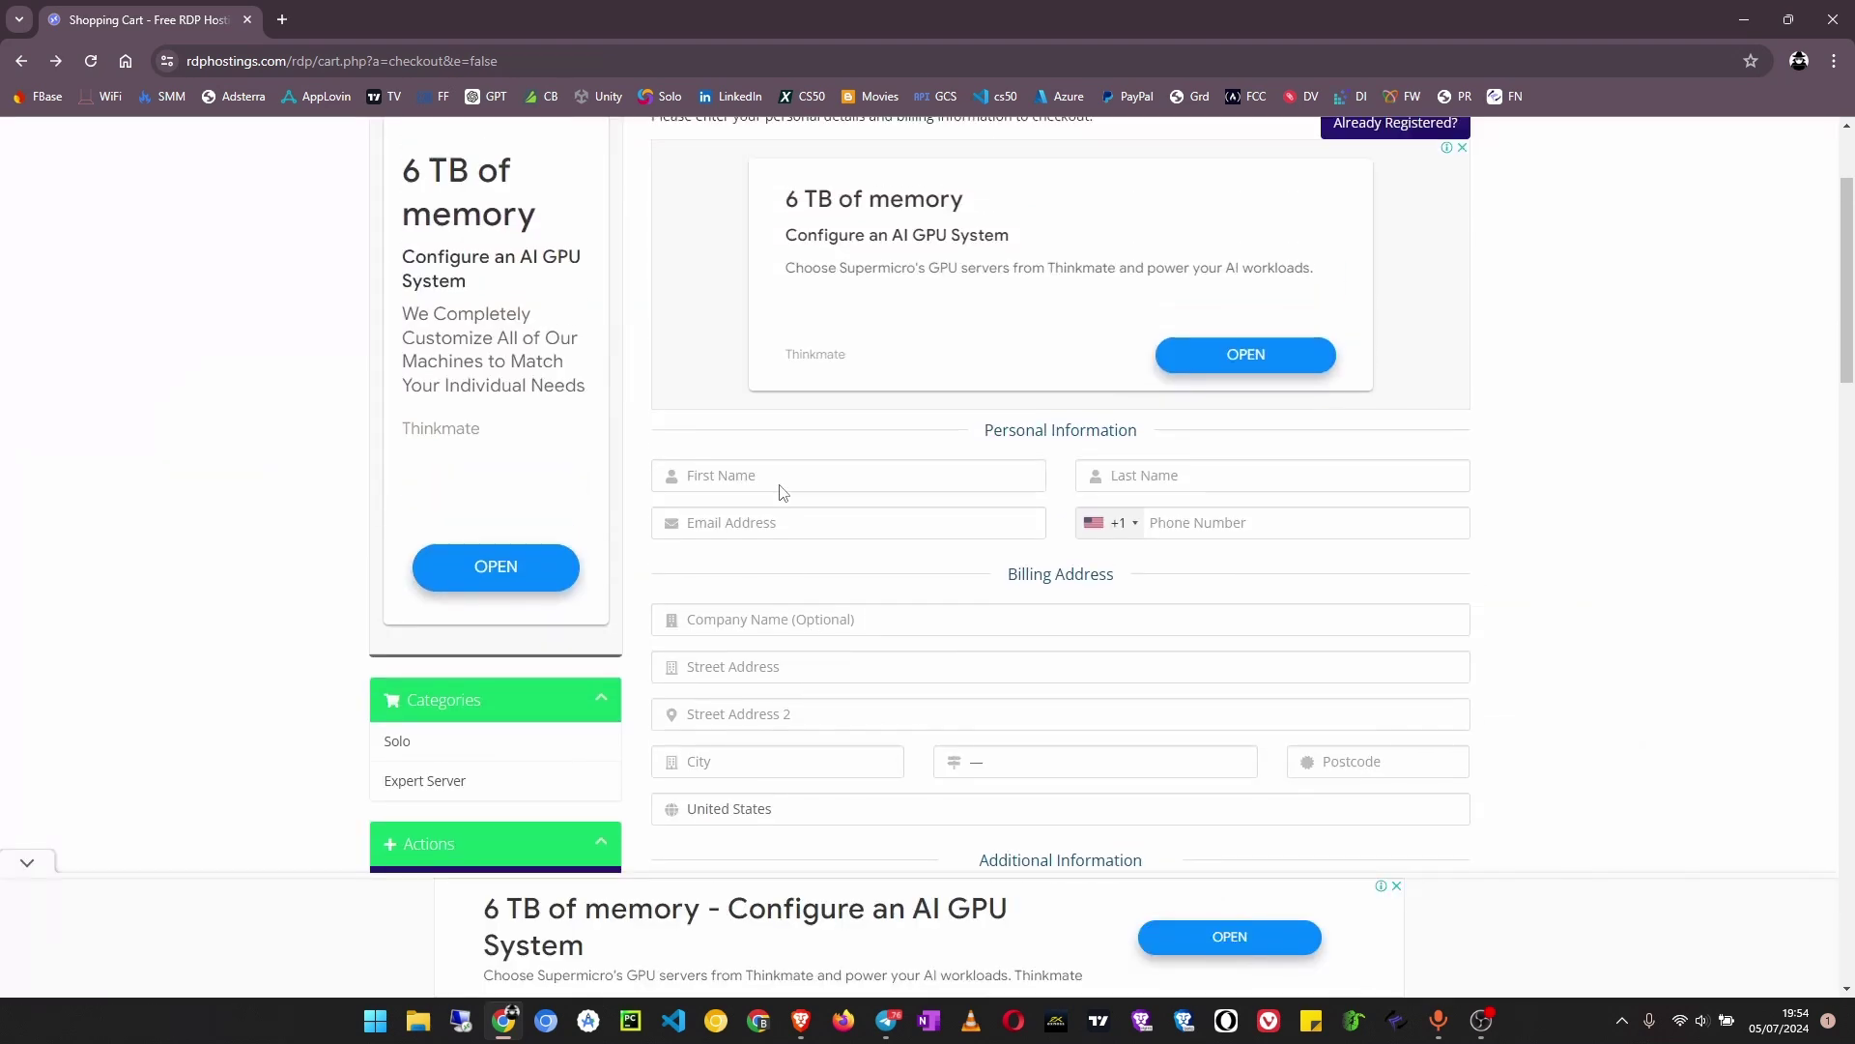
pyautogui.click(787, 481)
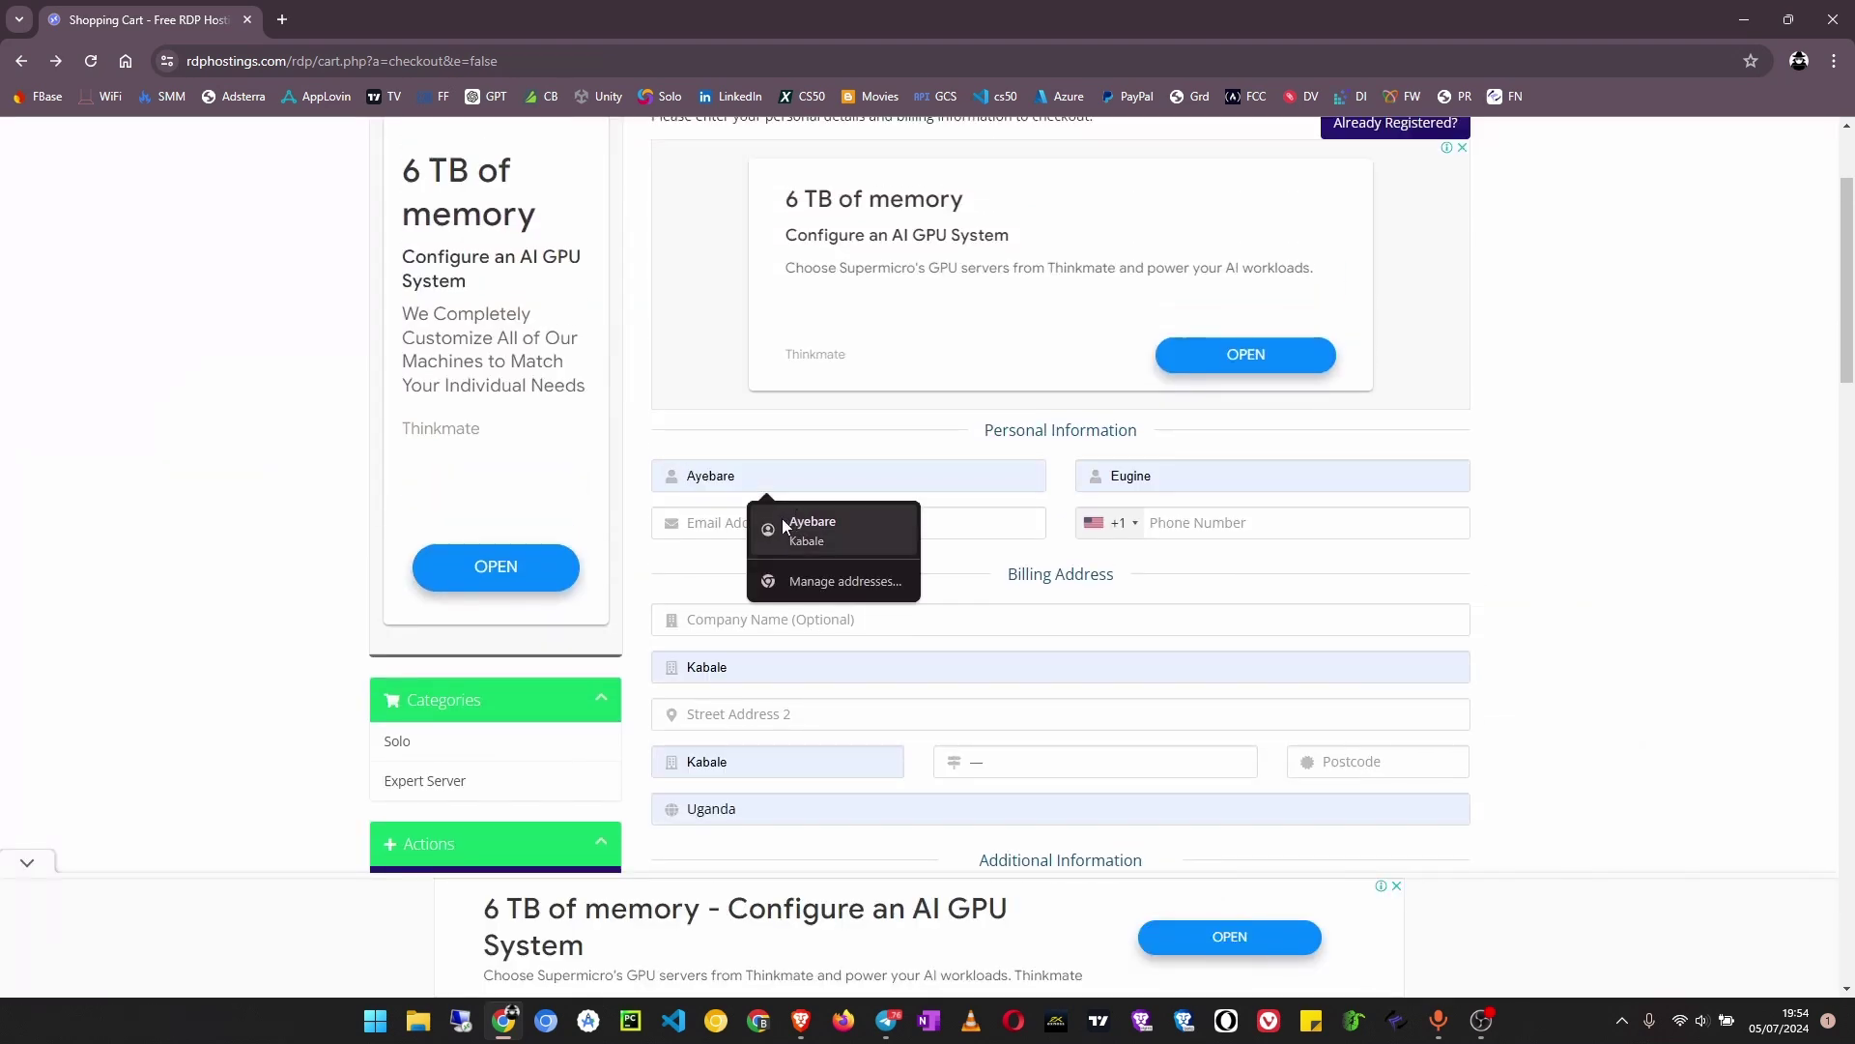
pyautogui.click(781, 518)
pyautogui.click(777, 522)
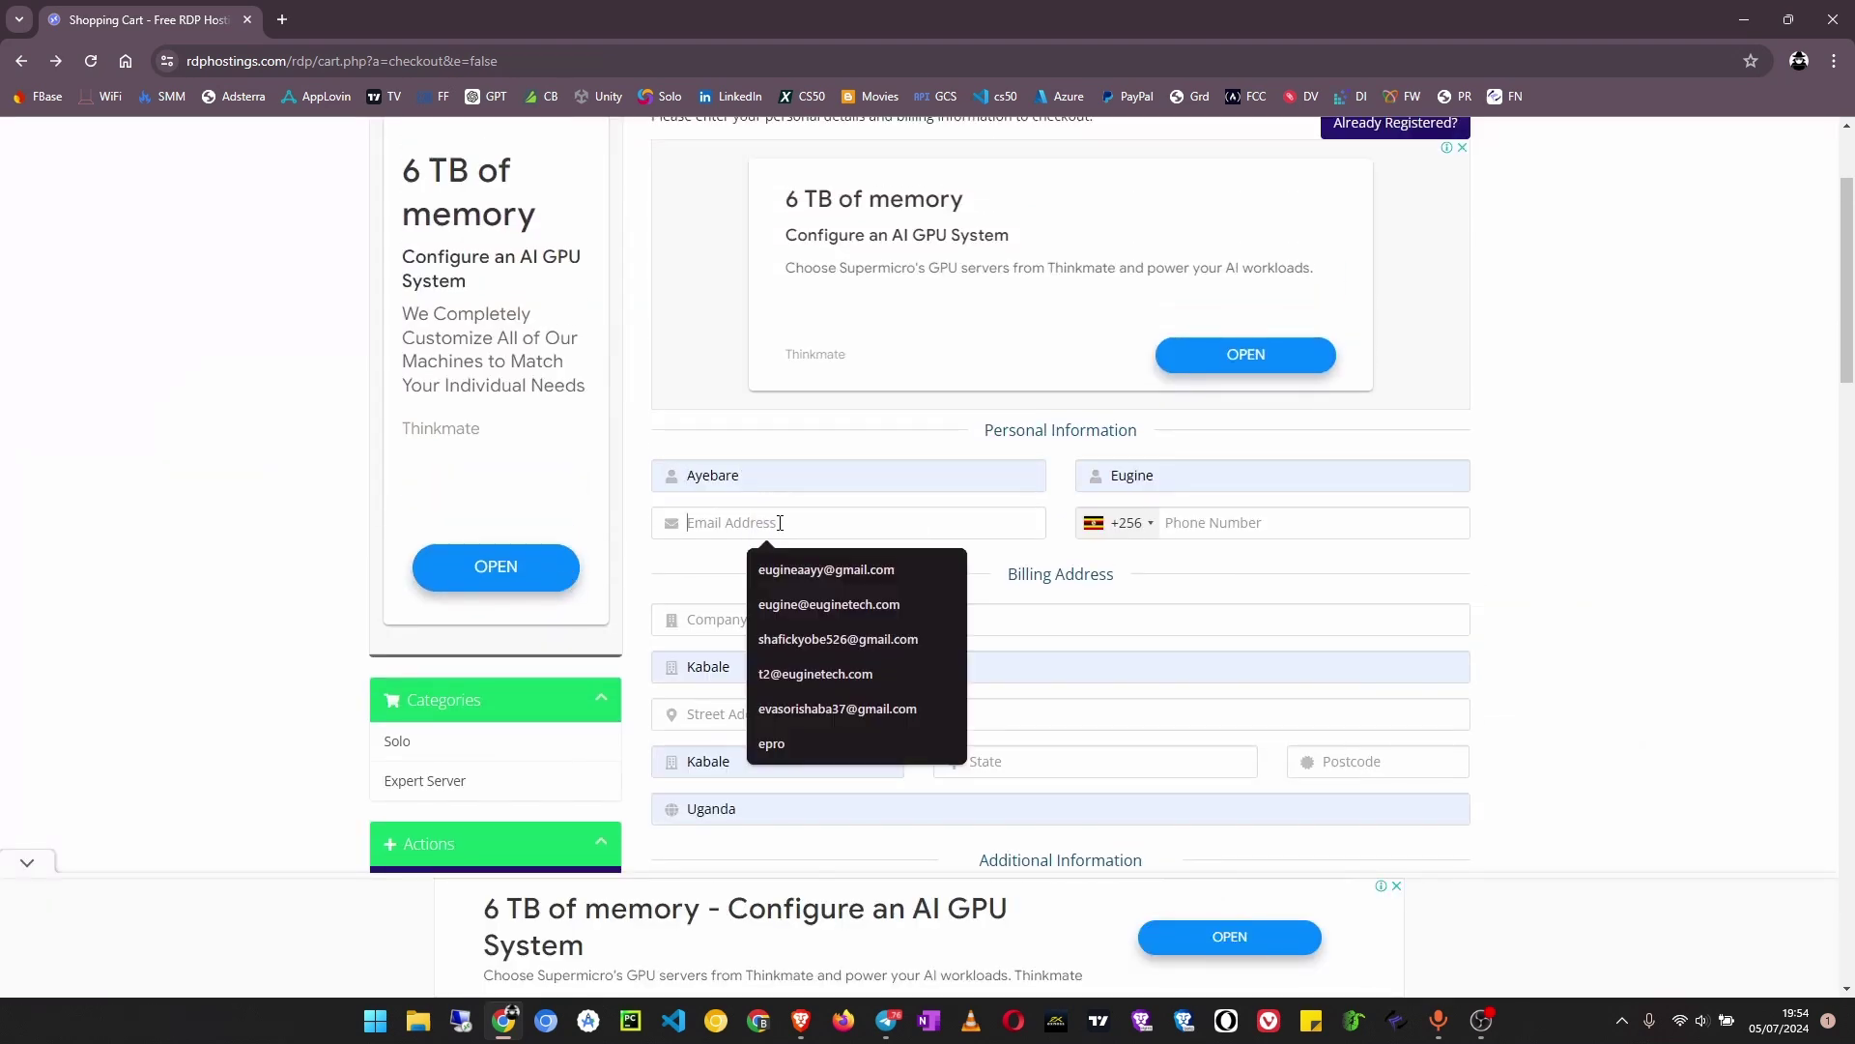
pyautogui.click(812, 572)
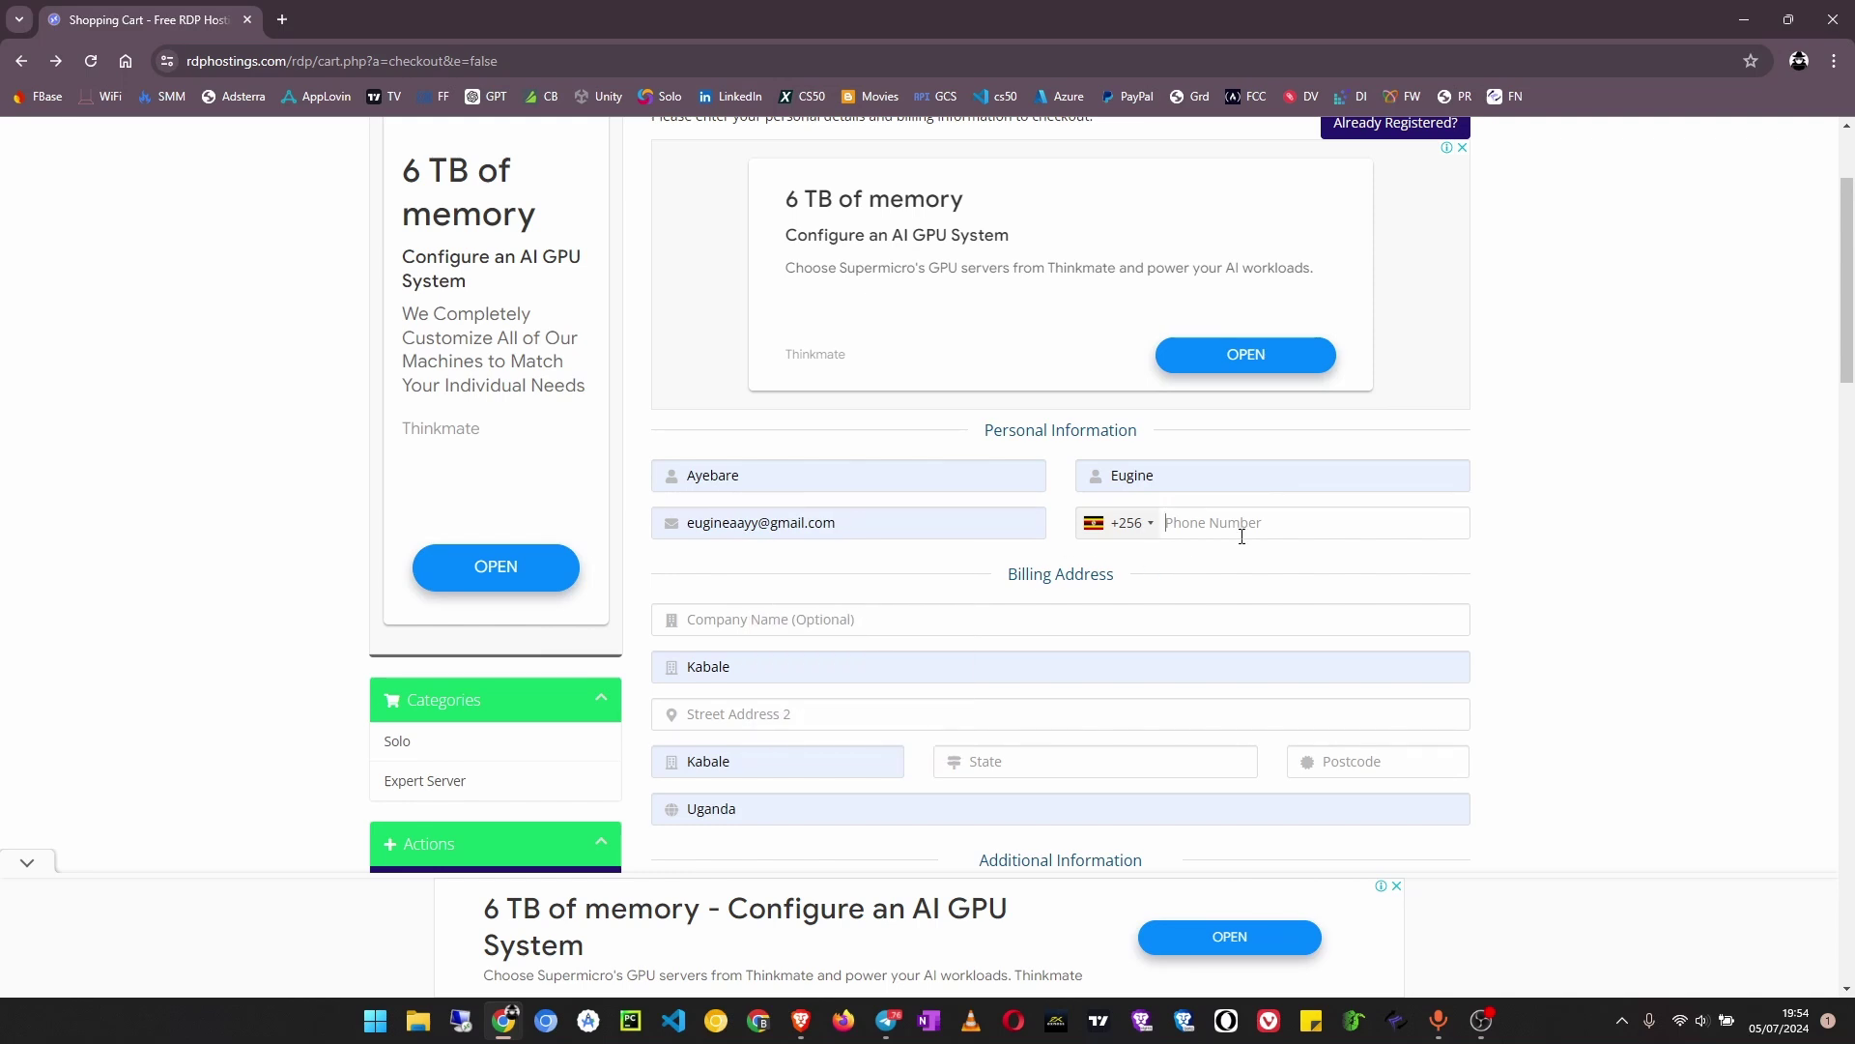
# Enter the phone number, choose Kabale as the state and 00000 as the postcode
pyautogui.scroll(-2, 732, 711)
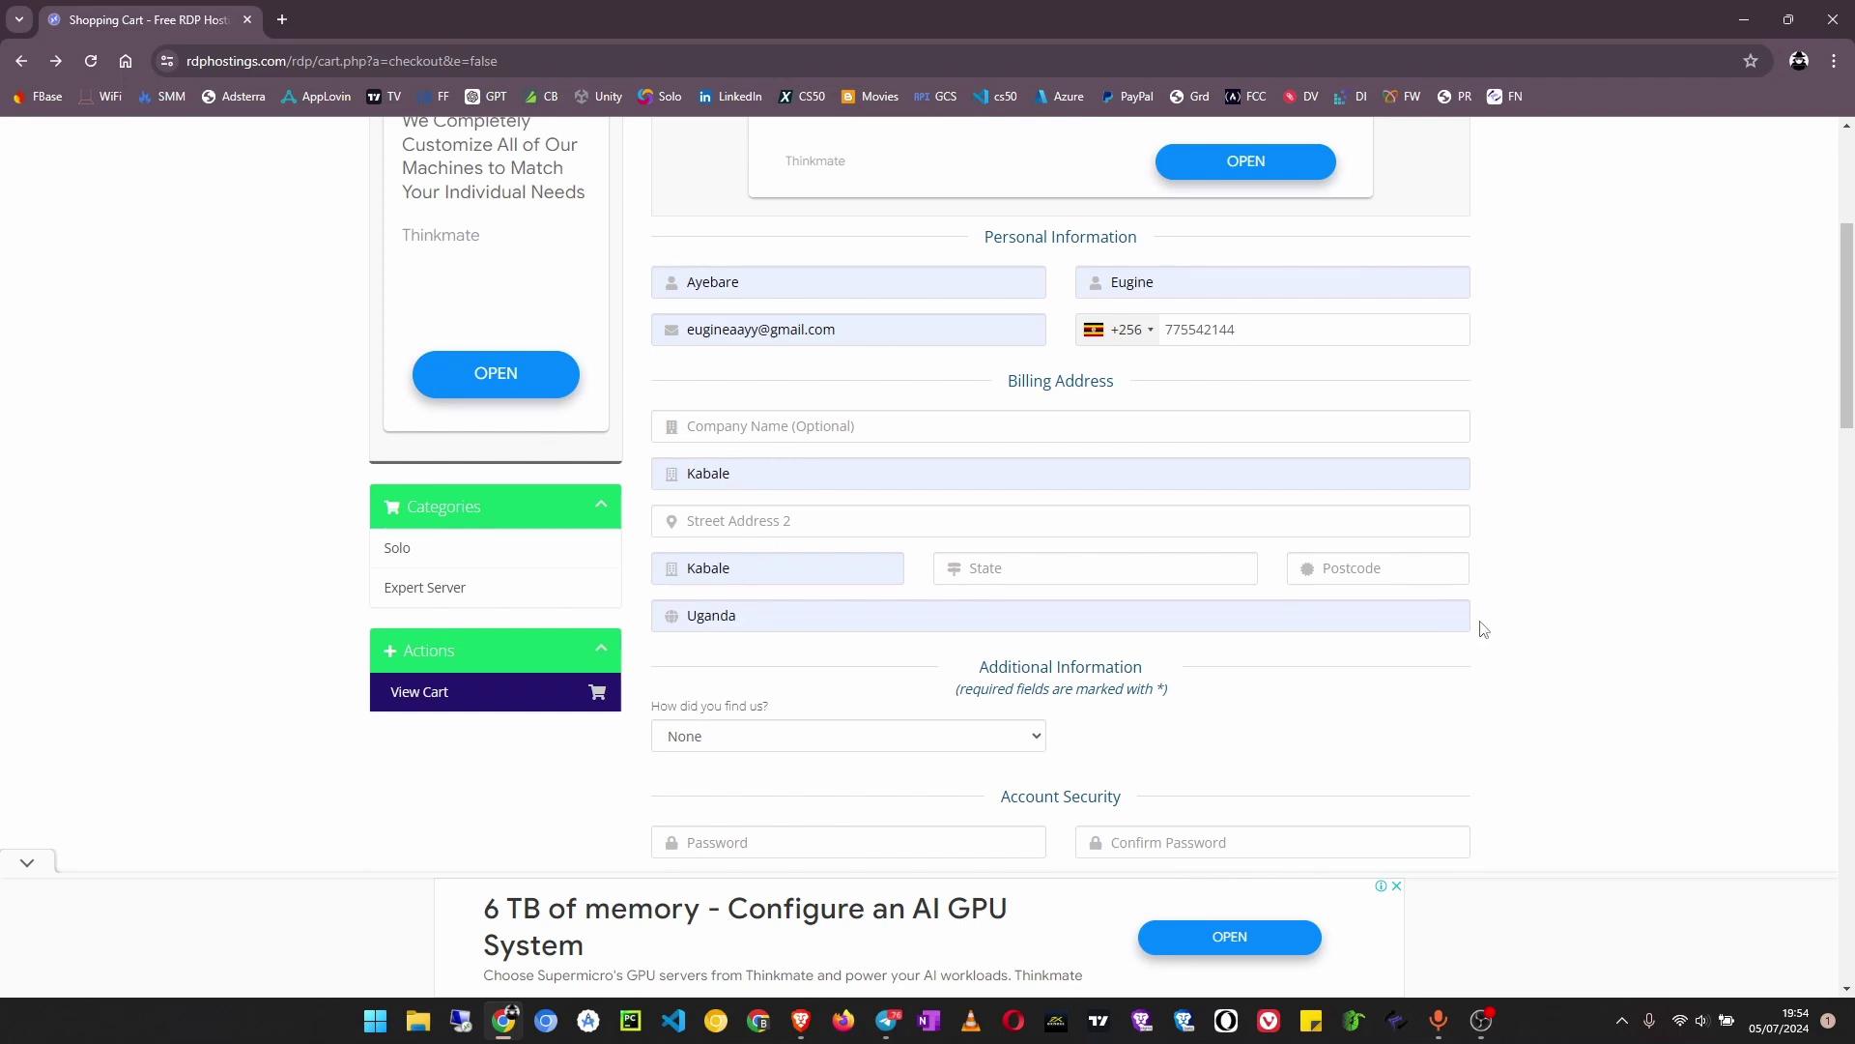
pyautogui.click(1027, 573)
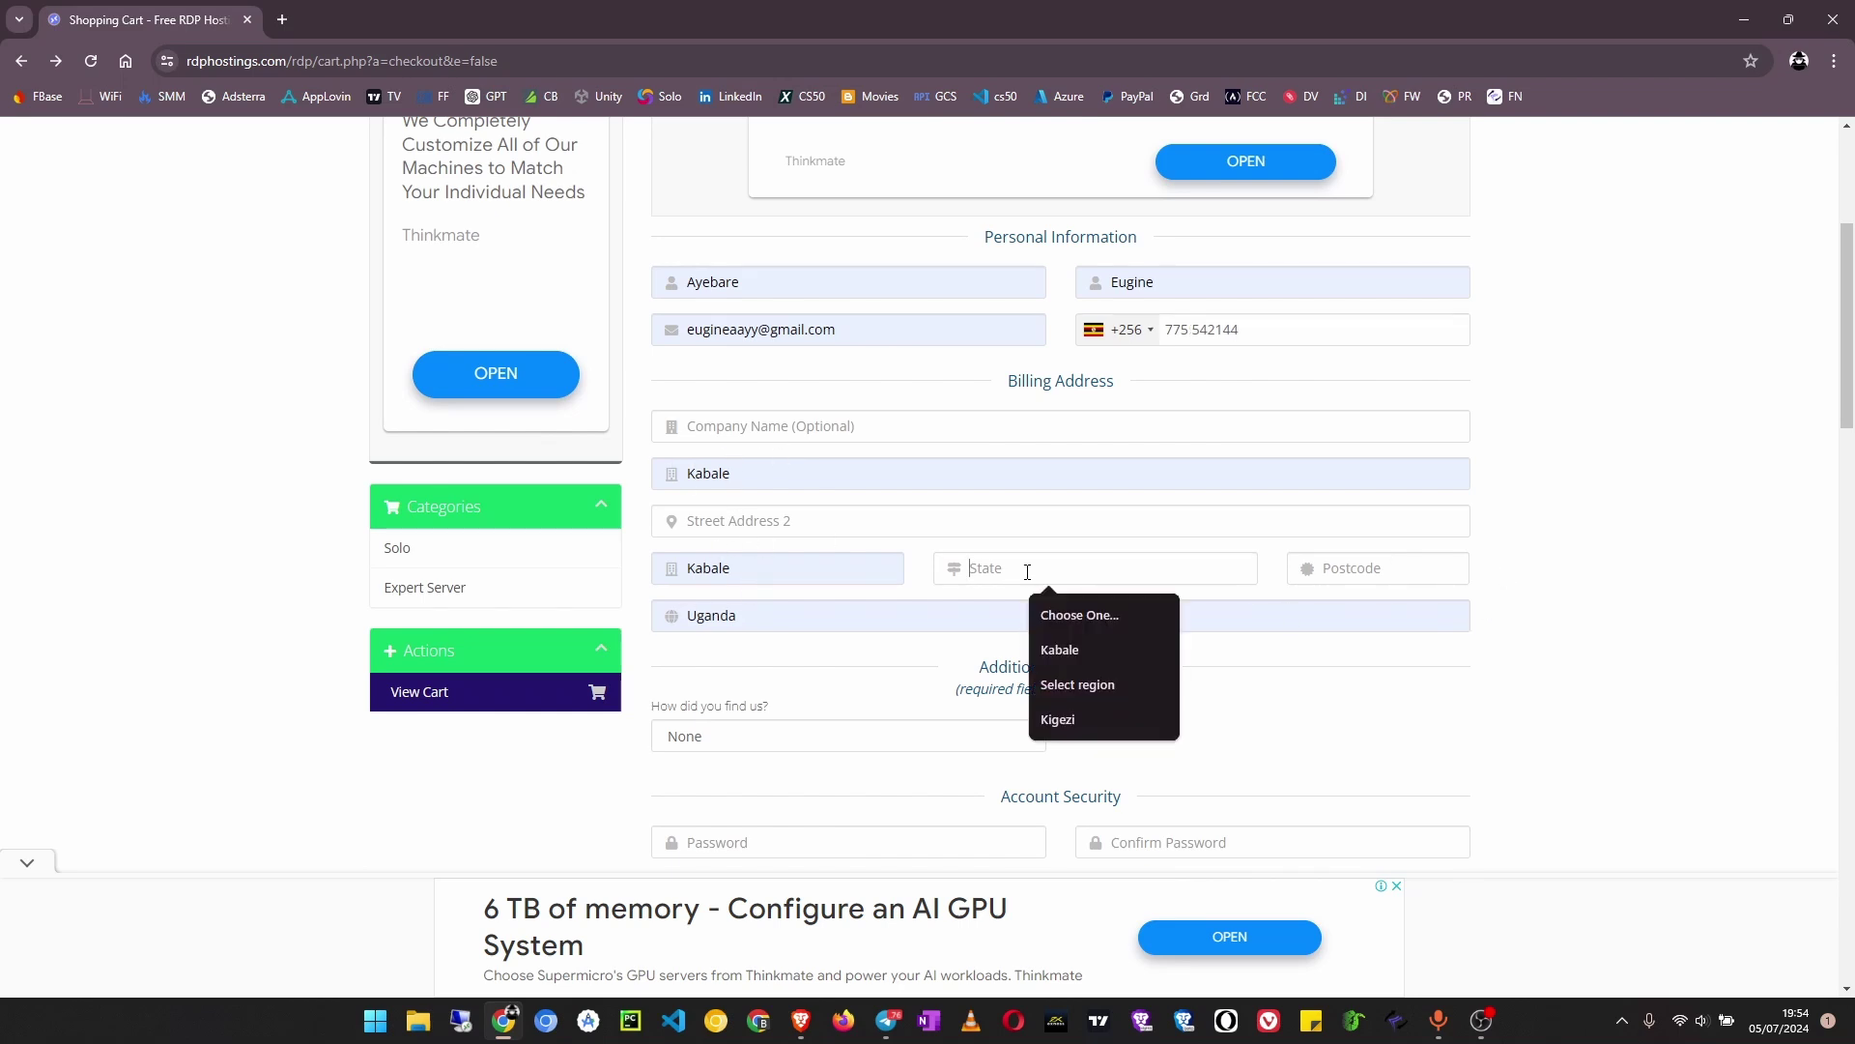
pyautogui.click(1068, 648)
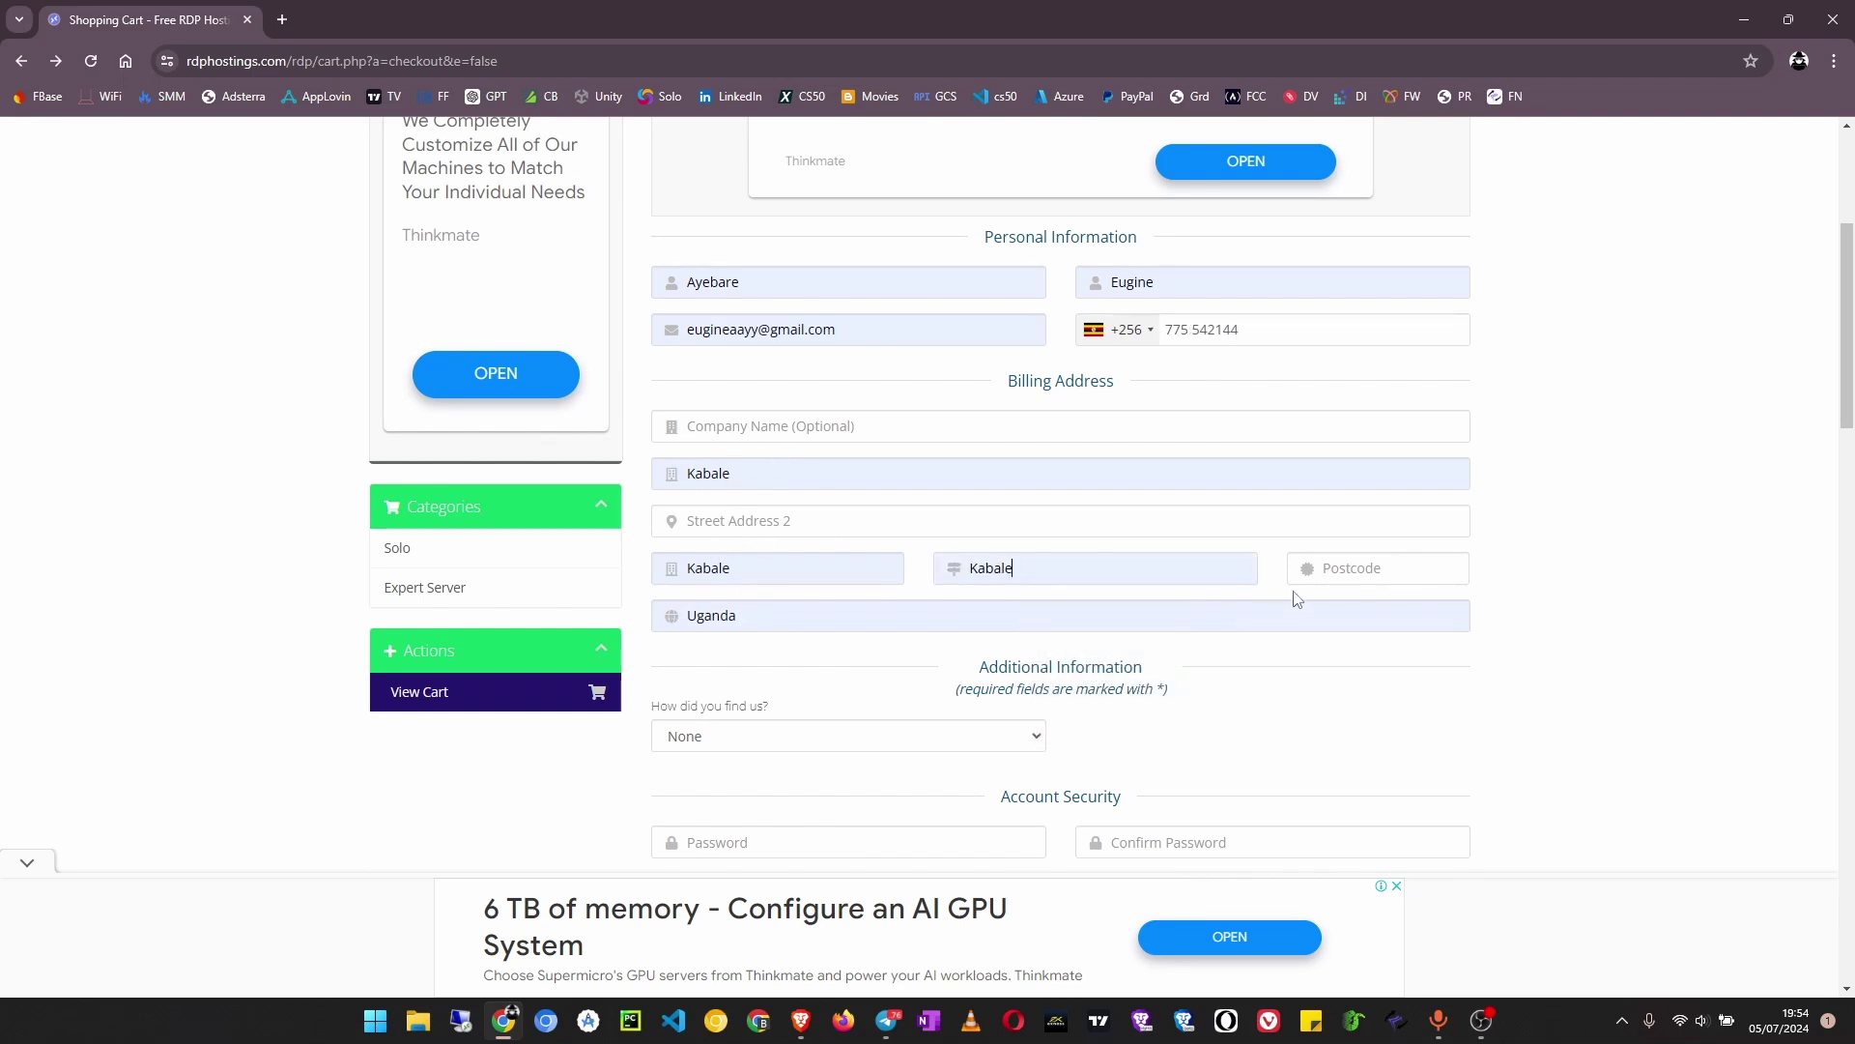
pyautogui.click(1415, 567)
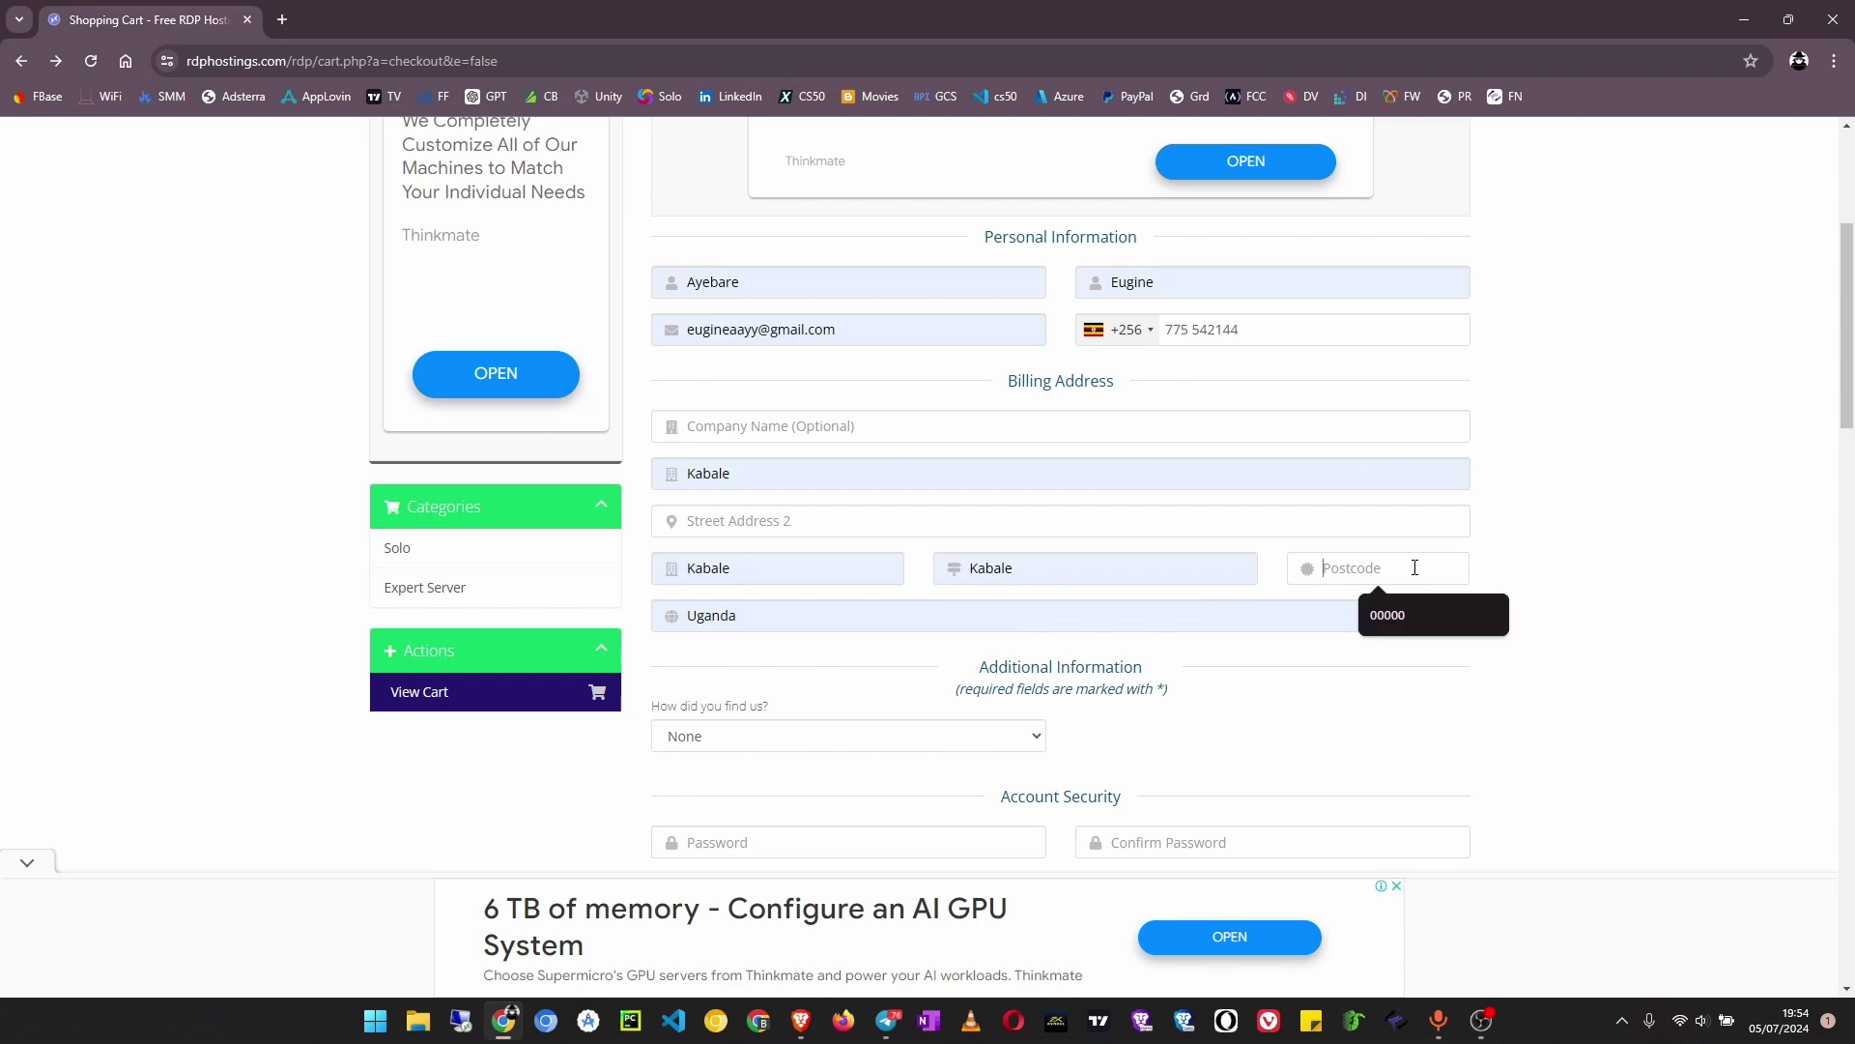
pyautogui.click(1450, 618)
pyautogui.scroll(-2, 850, 615)
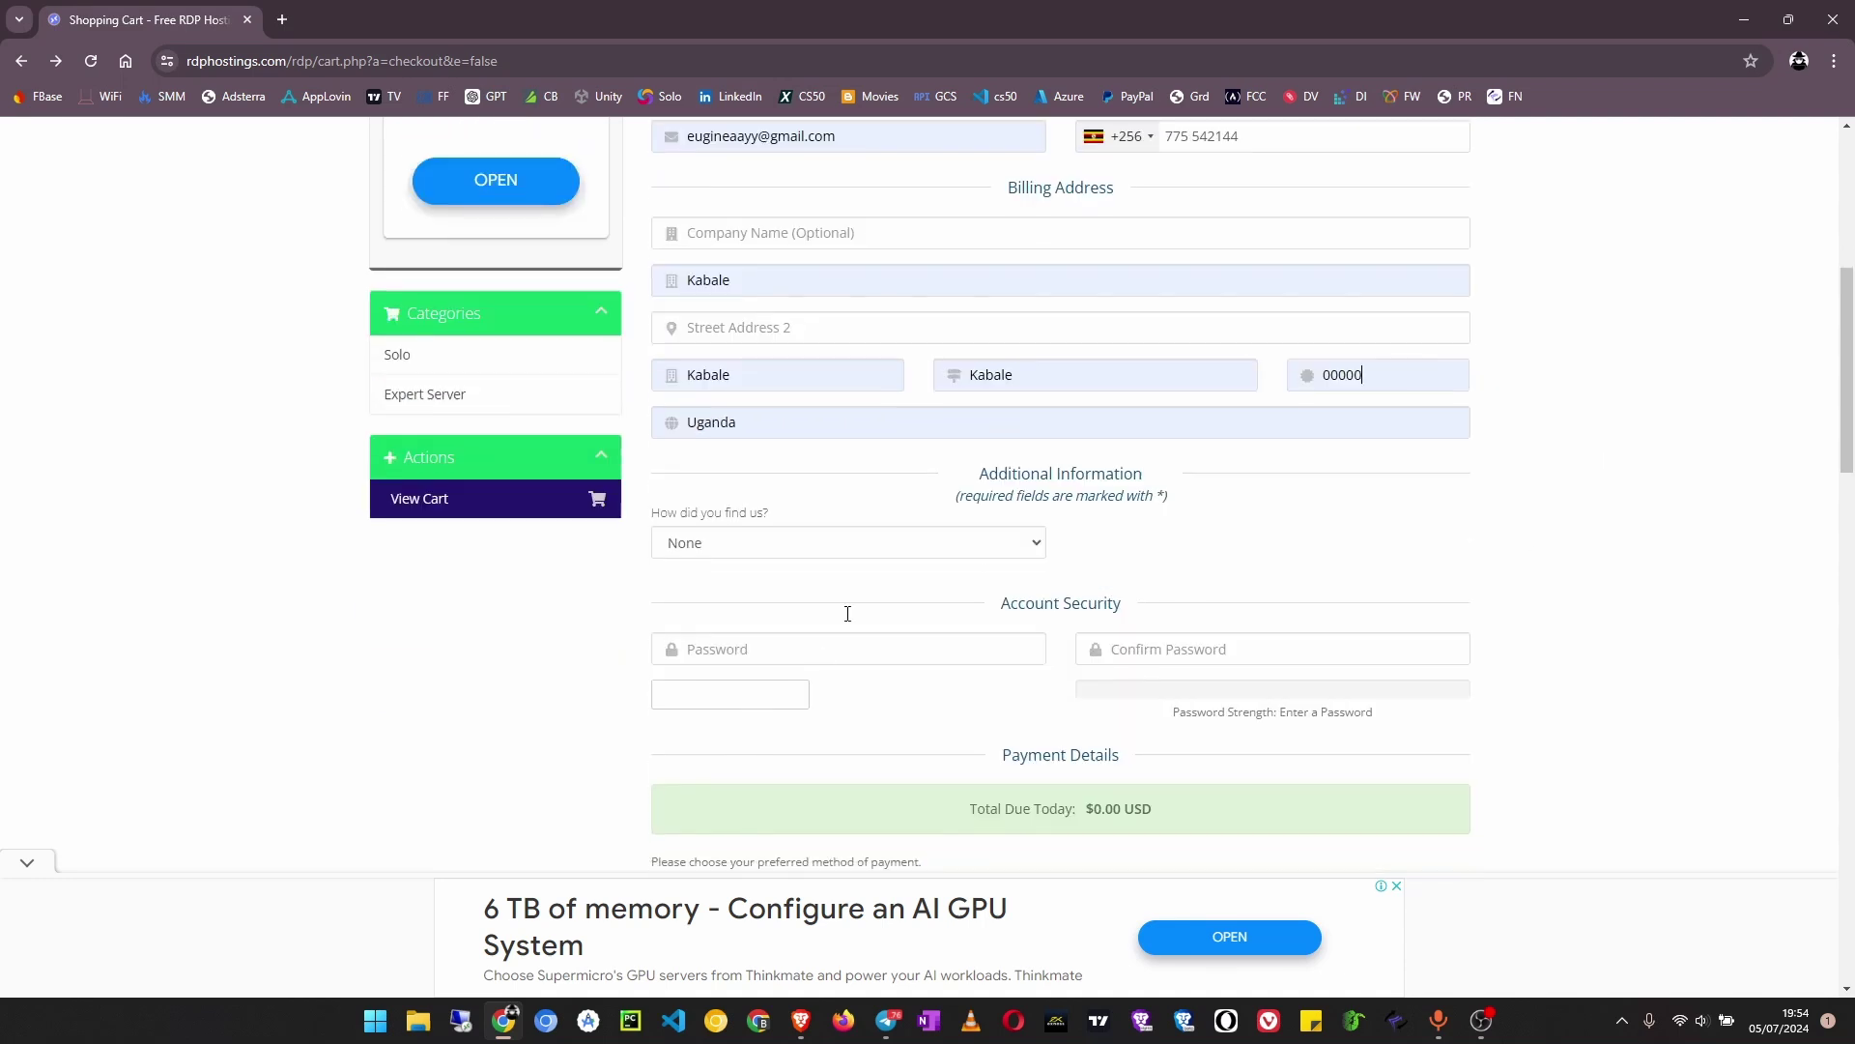
# Answer 'How did you find us?' with Google
pyautogui.click(799, 543)
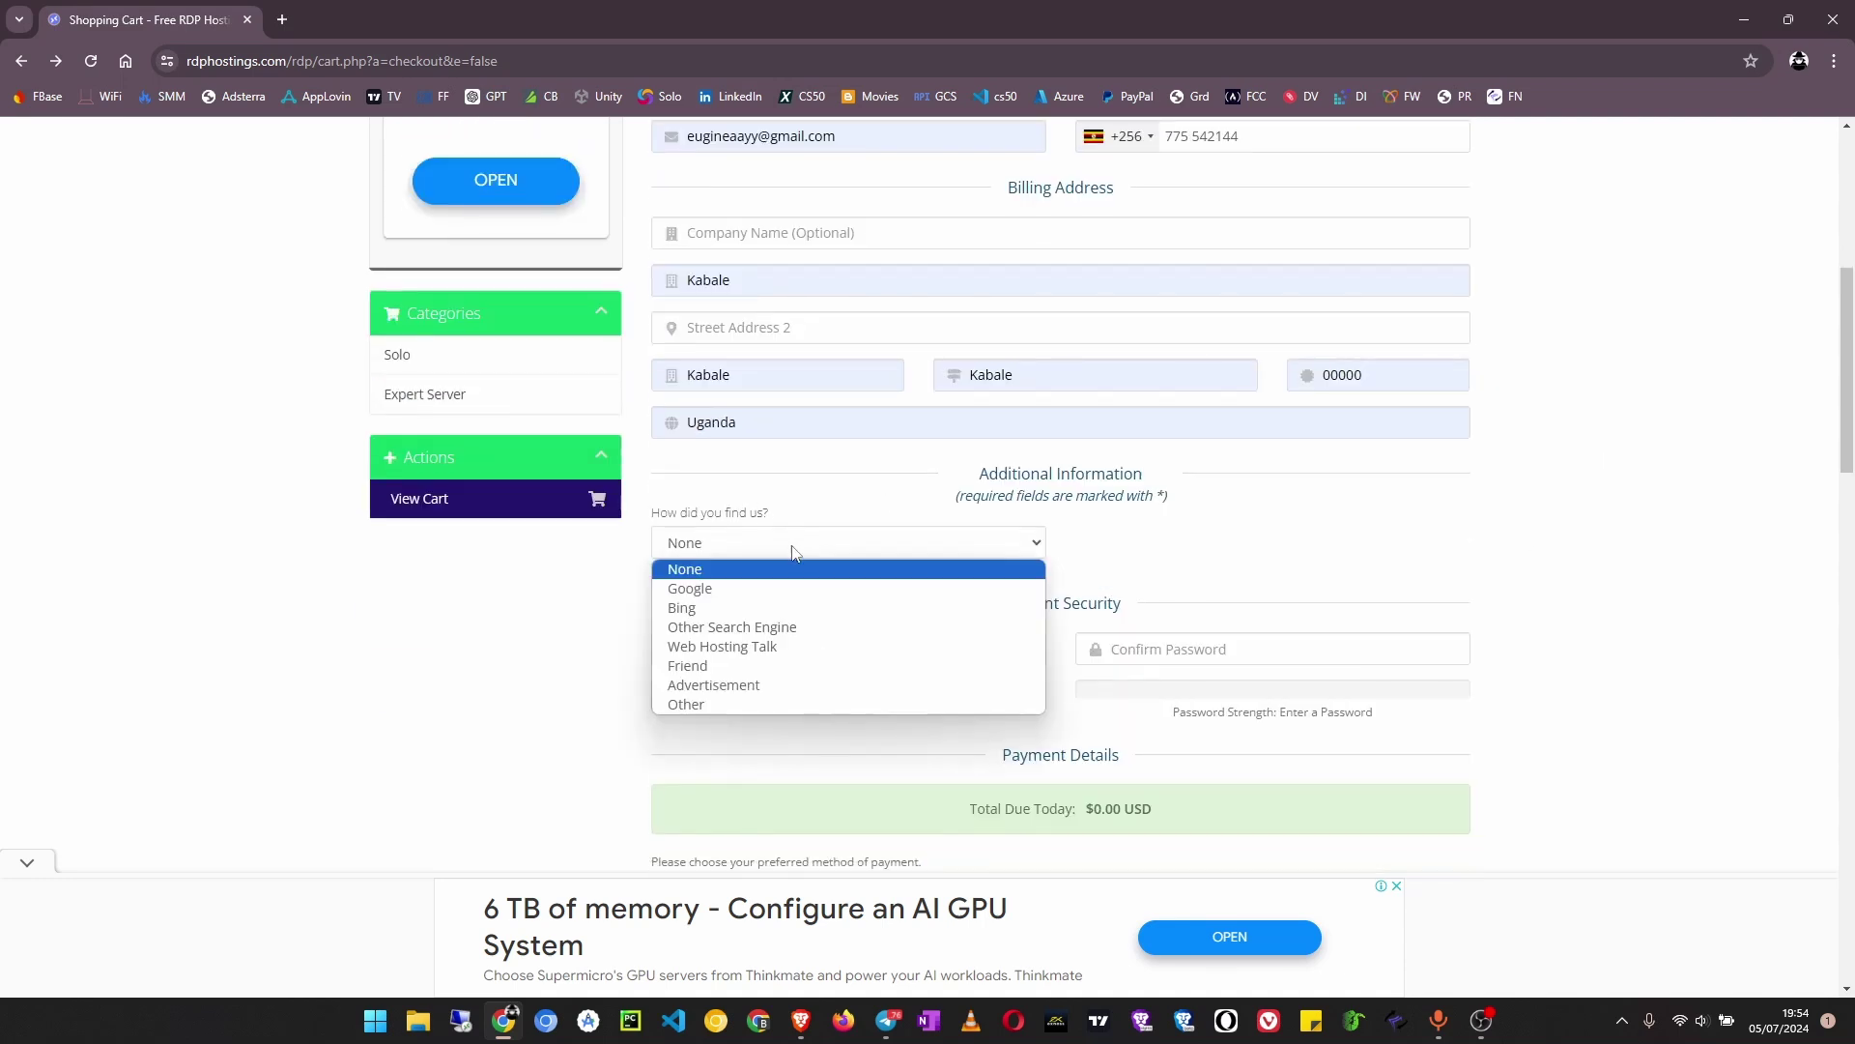
pyautogui.click(734, 588)
pyautogui.scroll(-2, 734, 605)
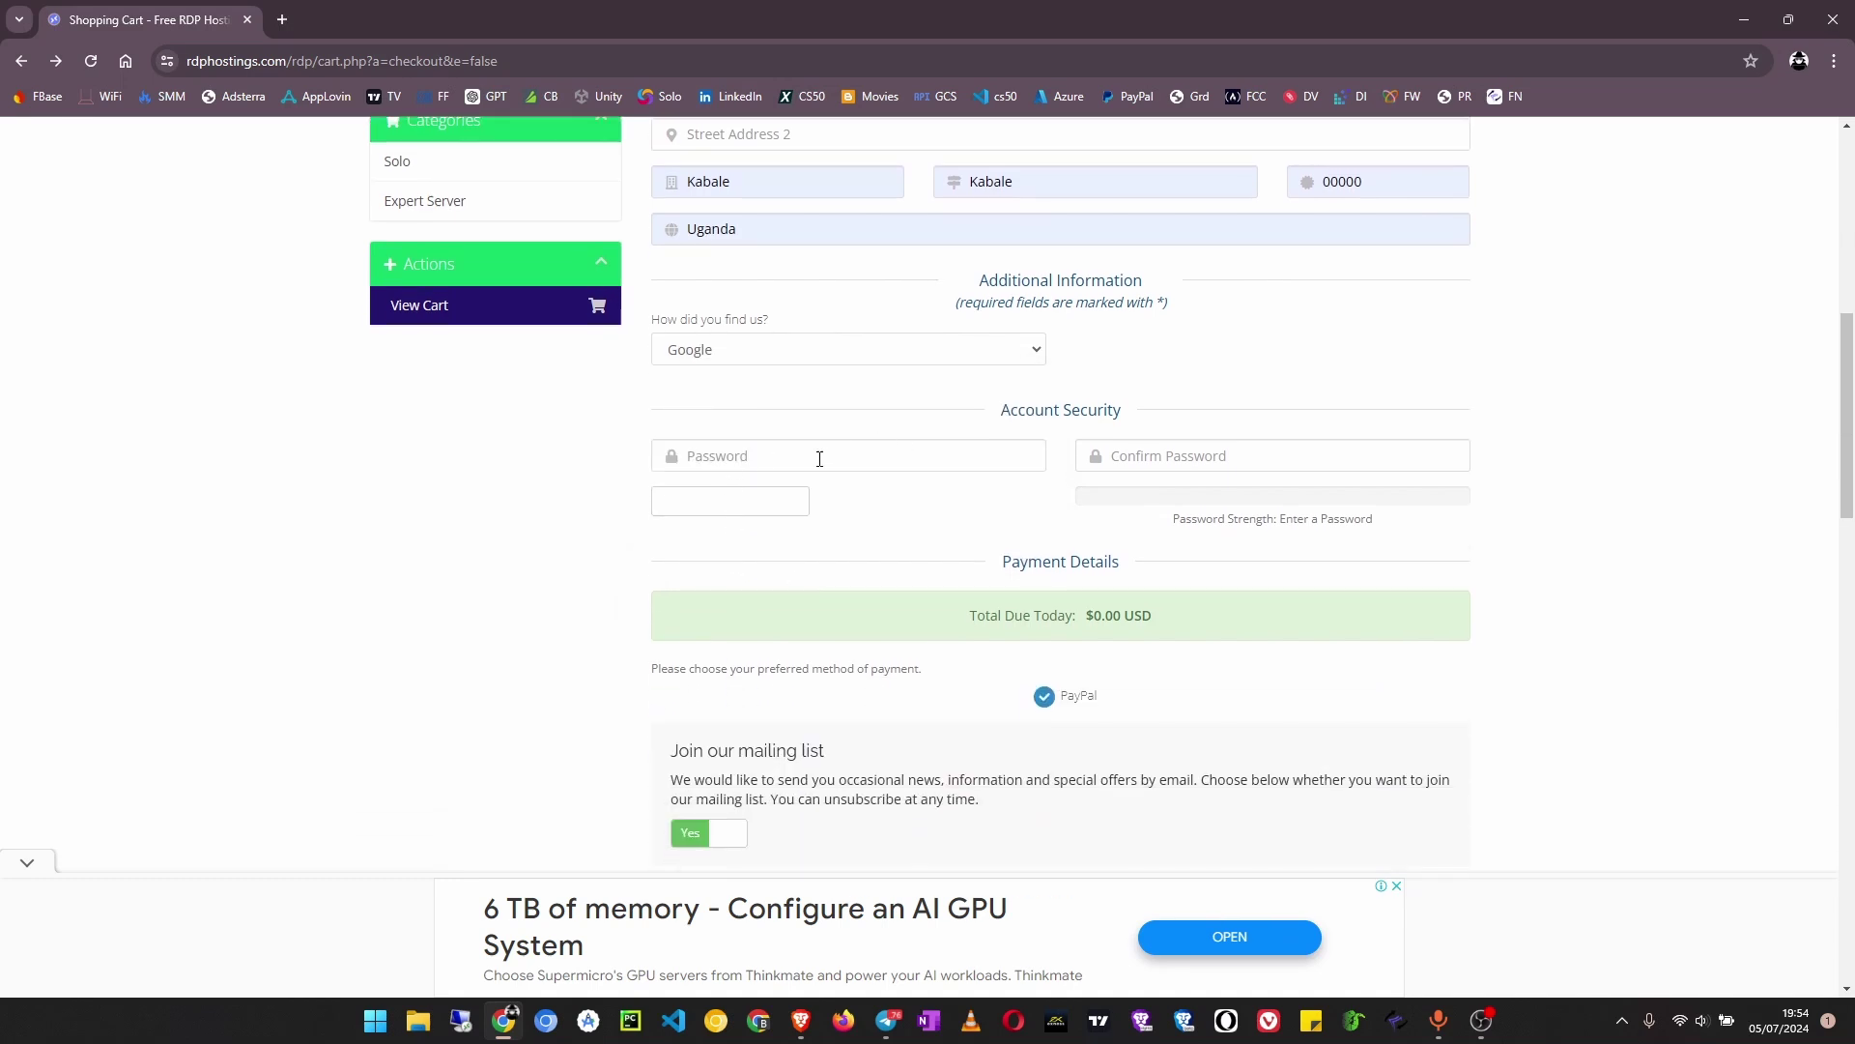
# Fill both account password fields with Chrome's suggested strong password, rated 85% Strong
pyautogui.click(821, 458)
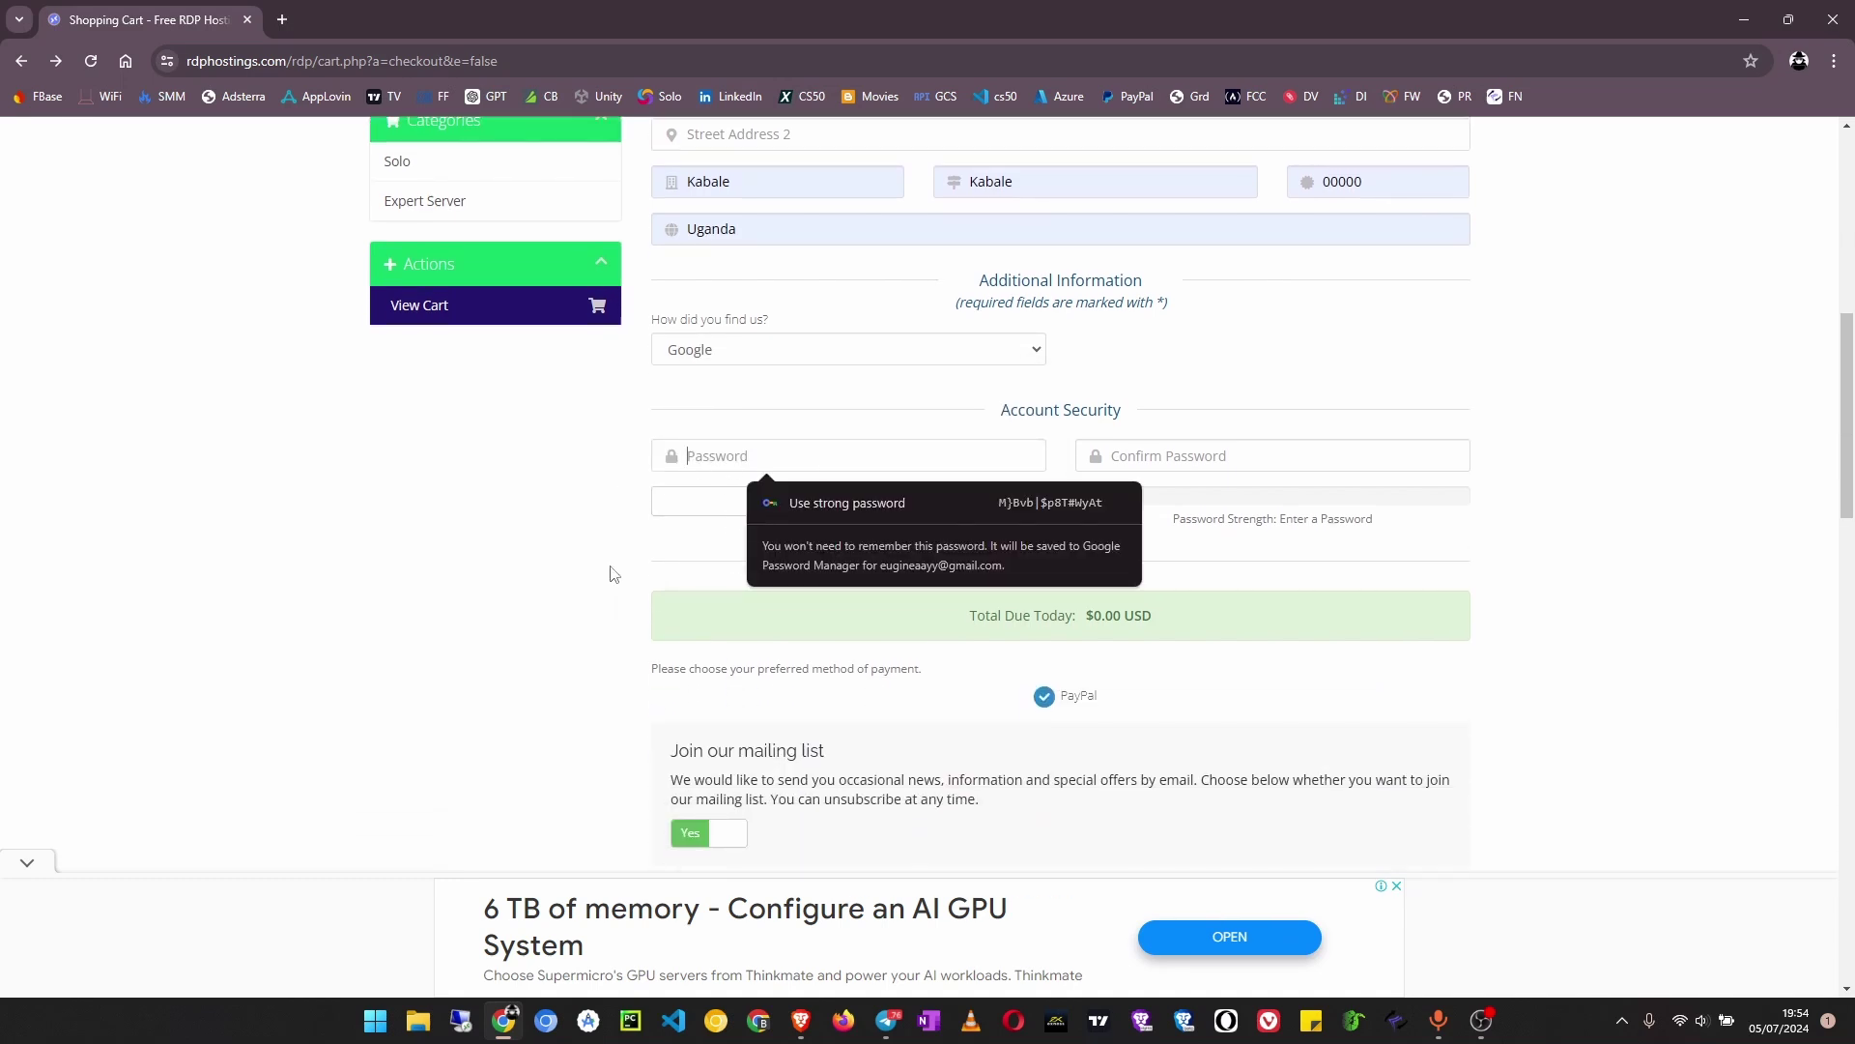
pyautogui.click(955, 501)
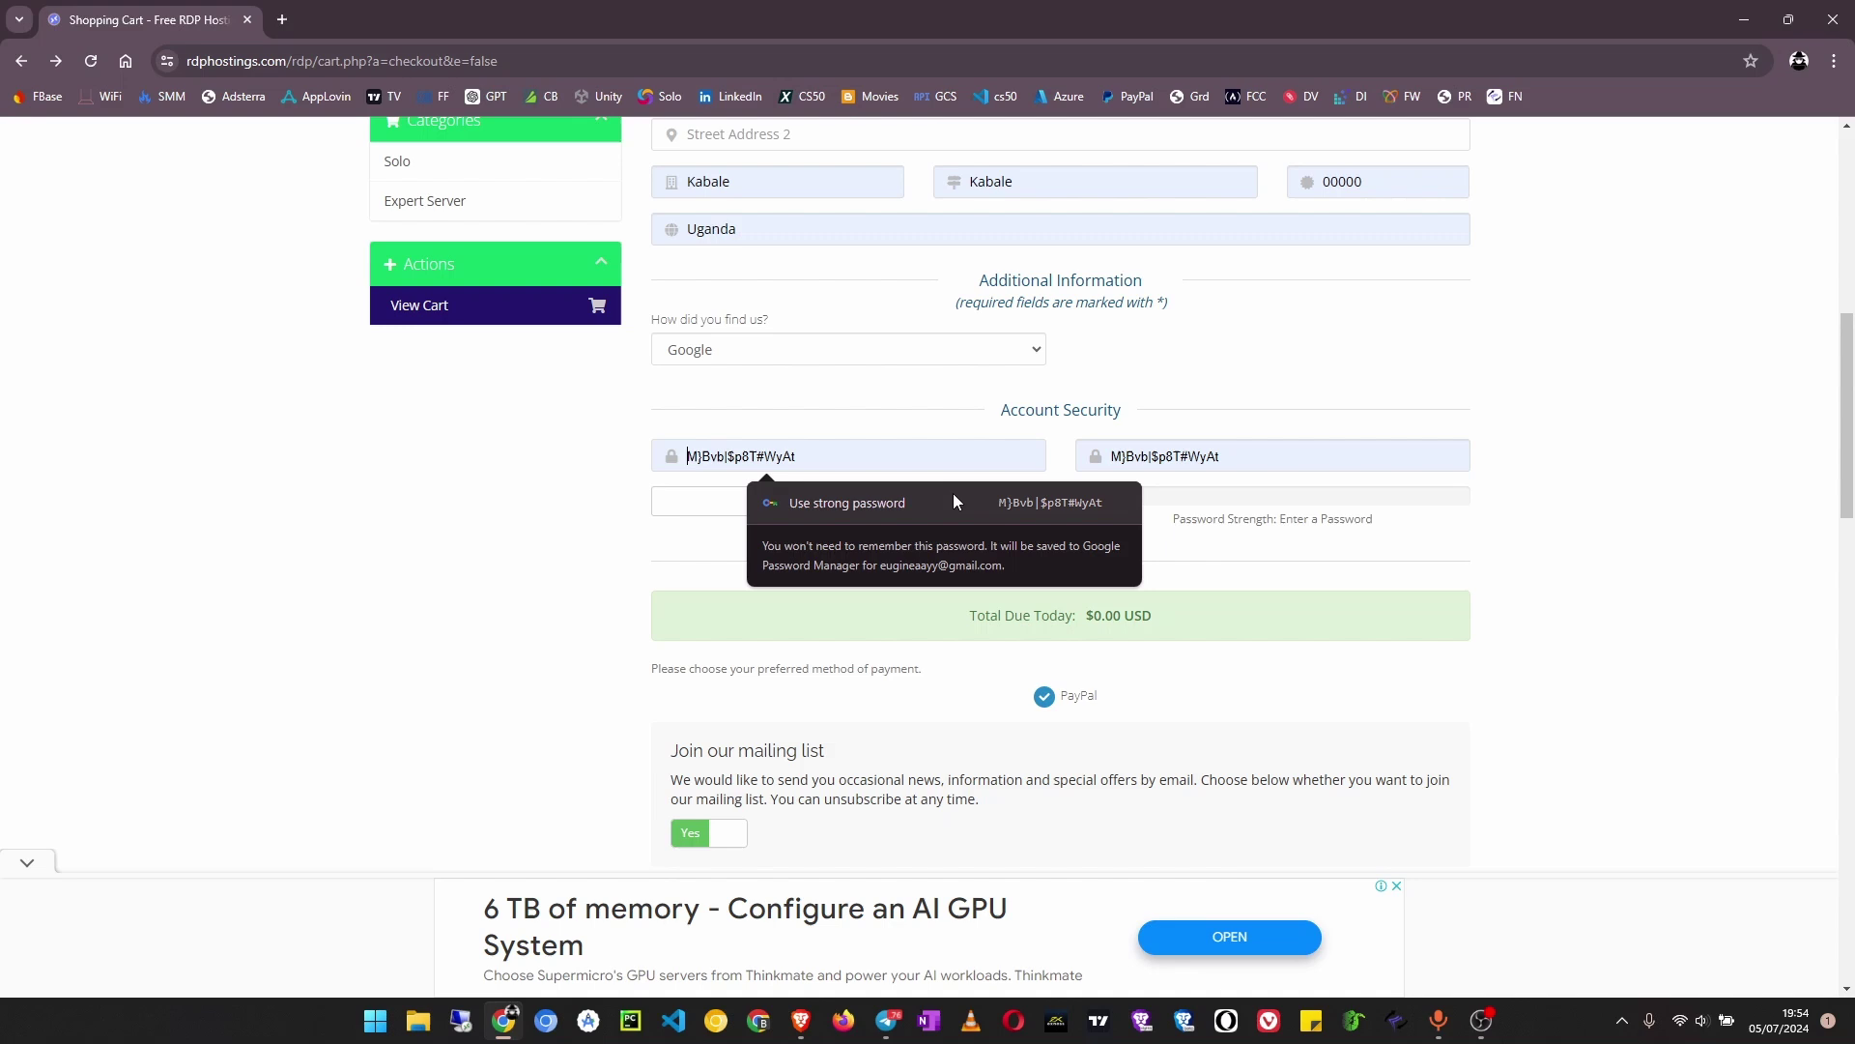
pyautogui.click(951, 500)
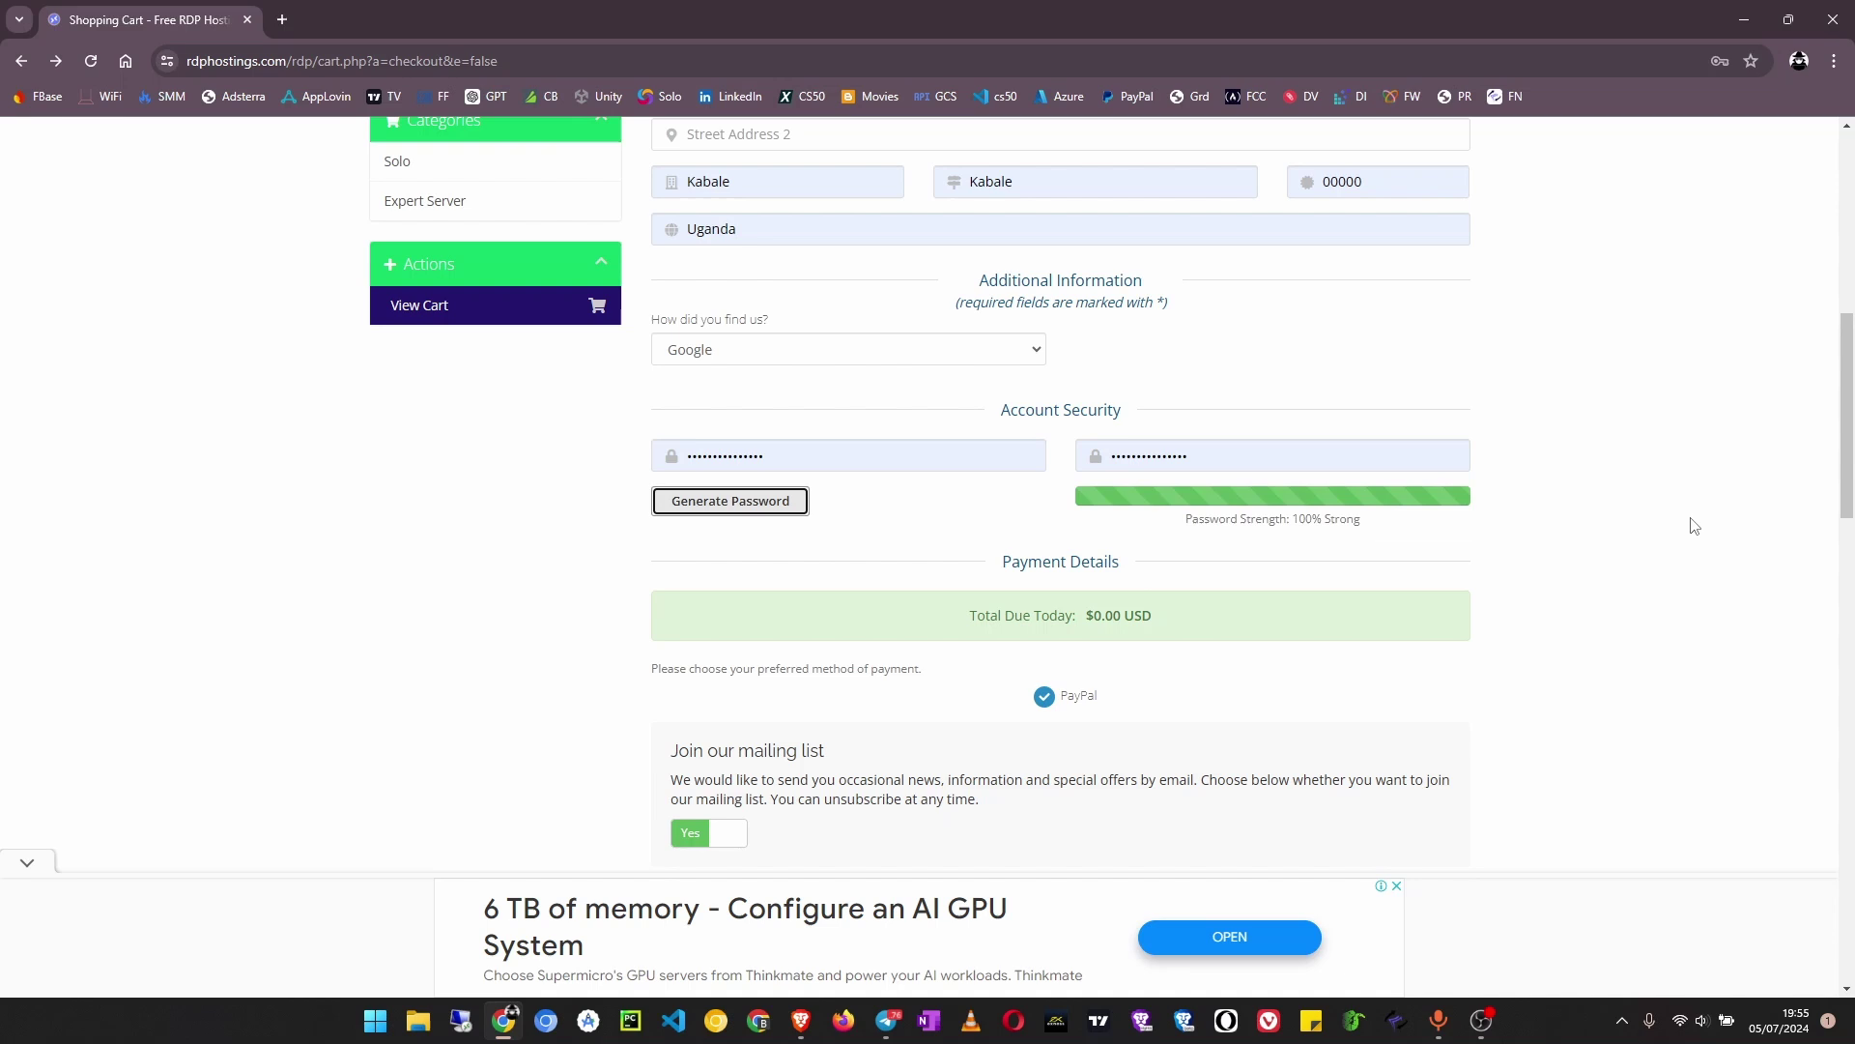
pyautogui.click(909, 458)
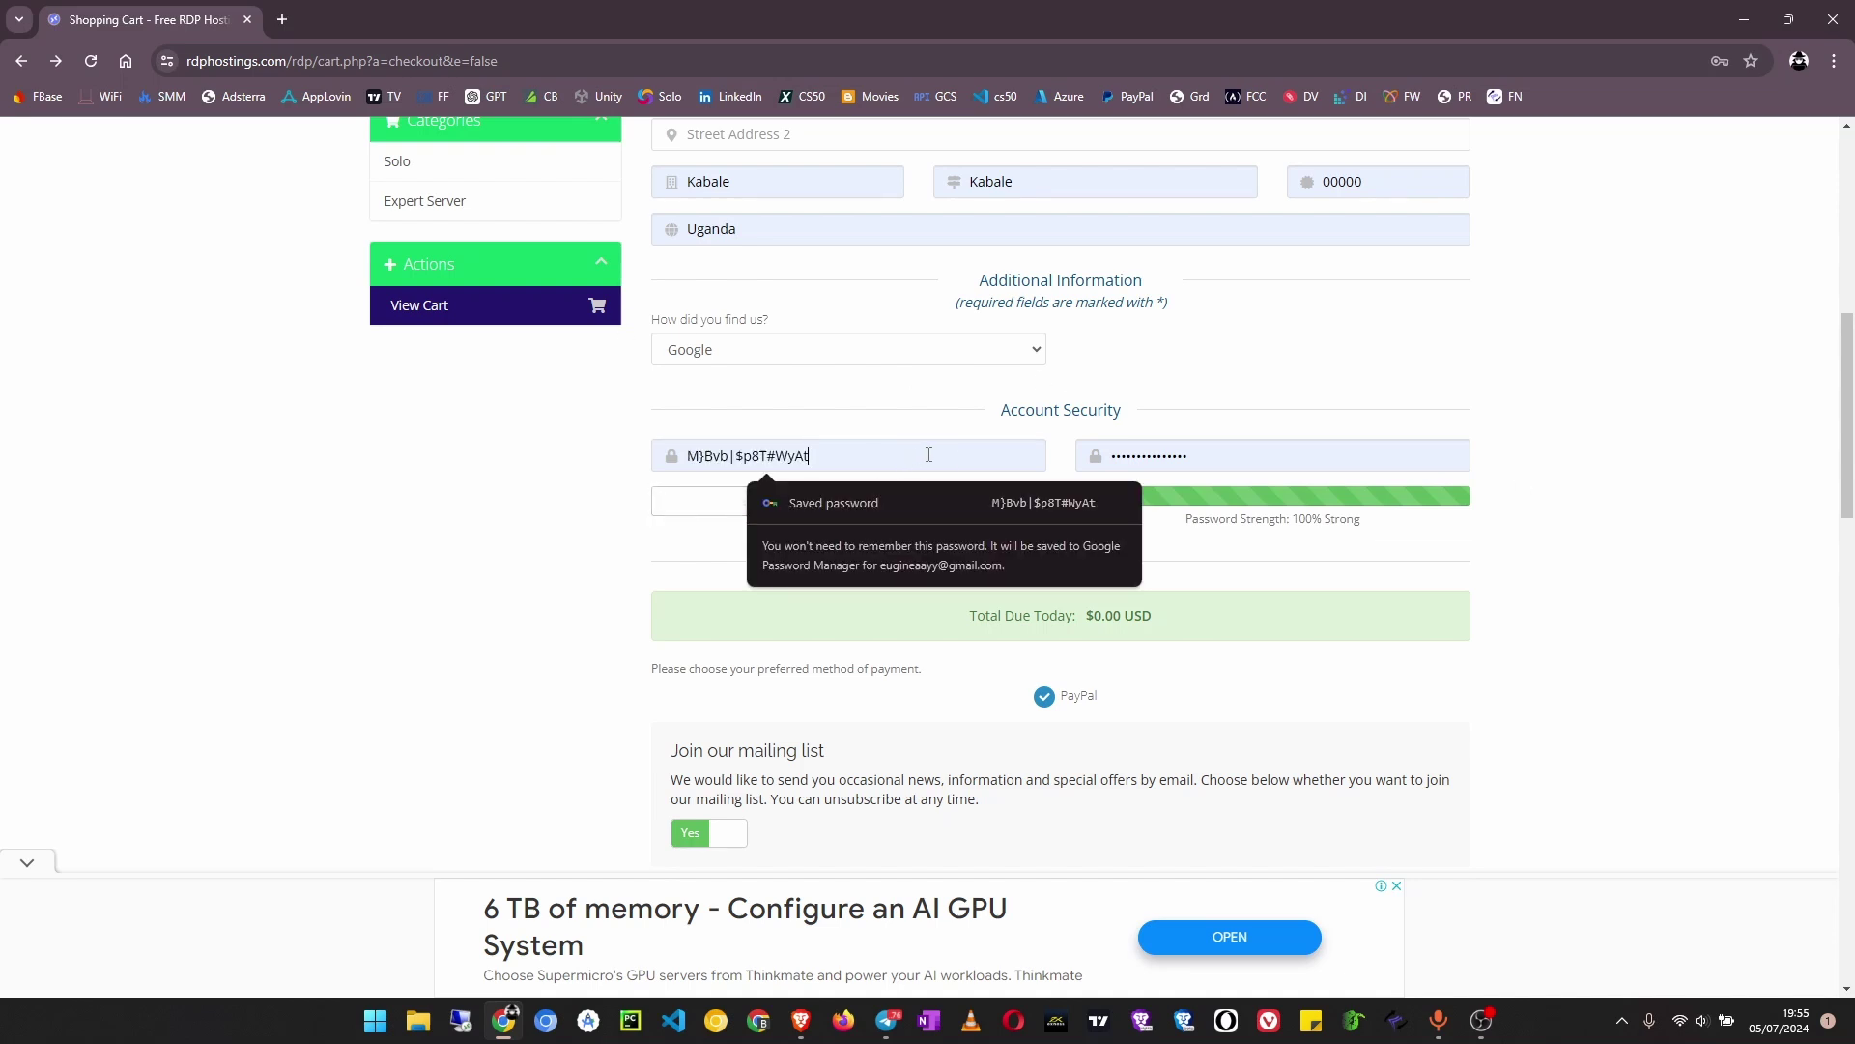
pyautogui.hotkey('ctrl', 'a')
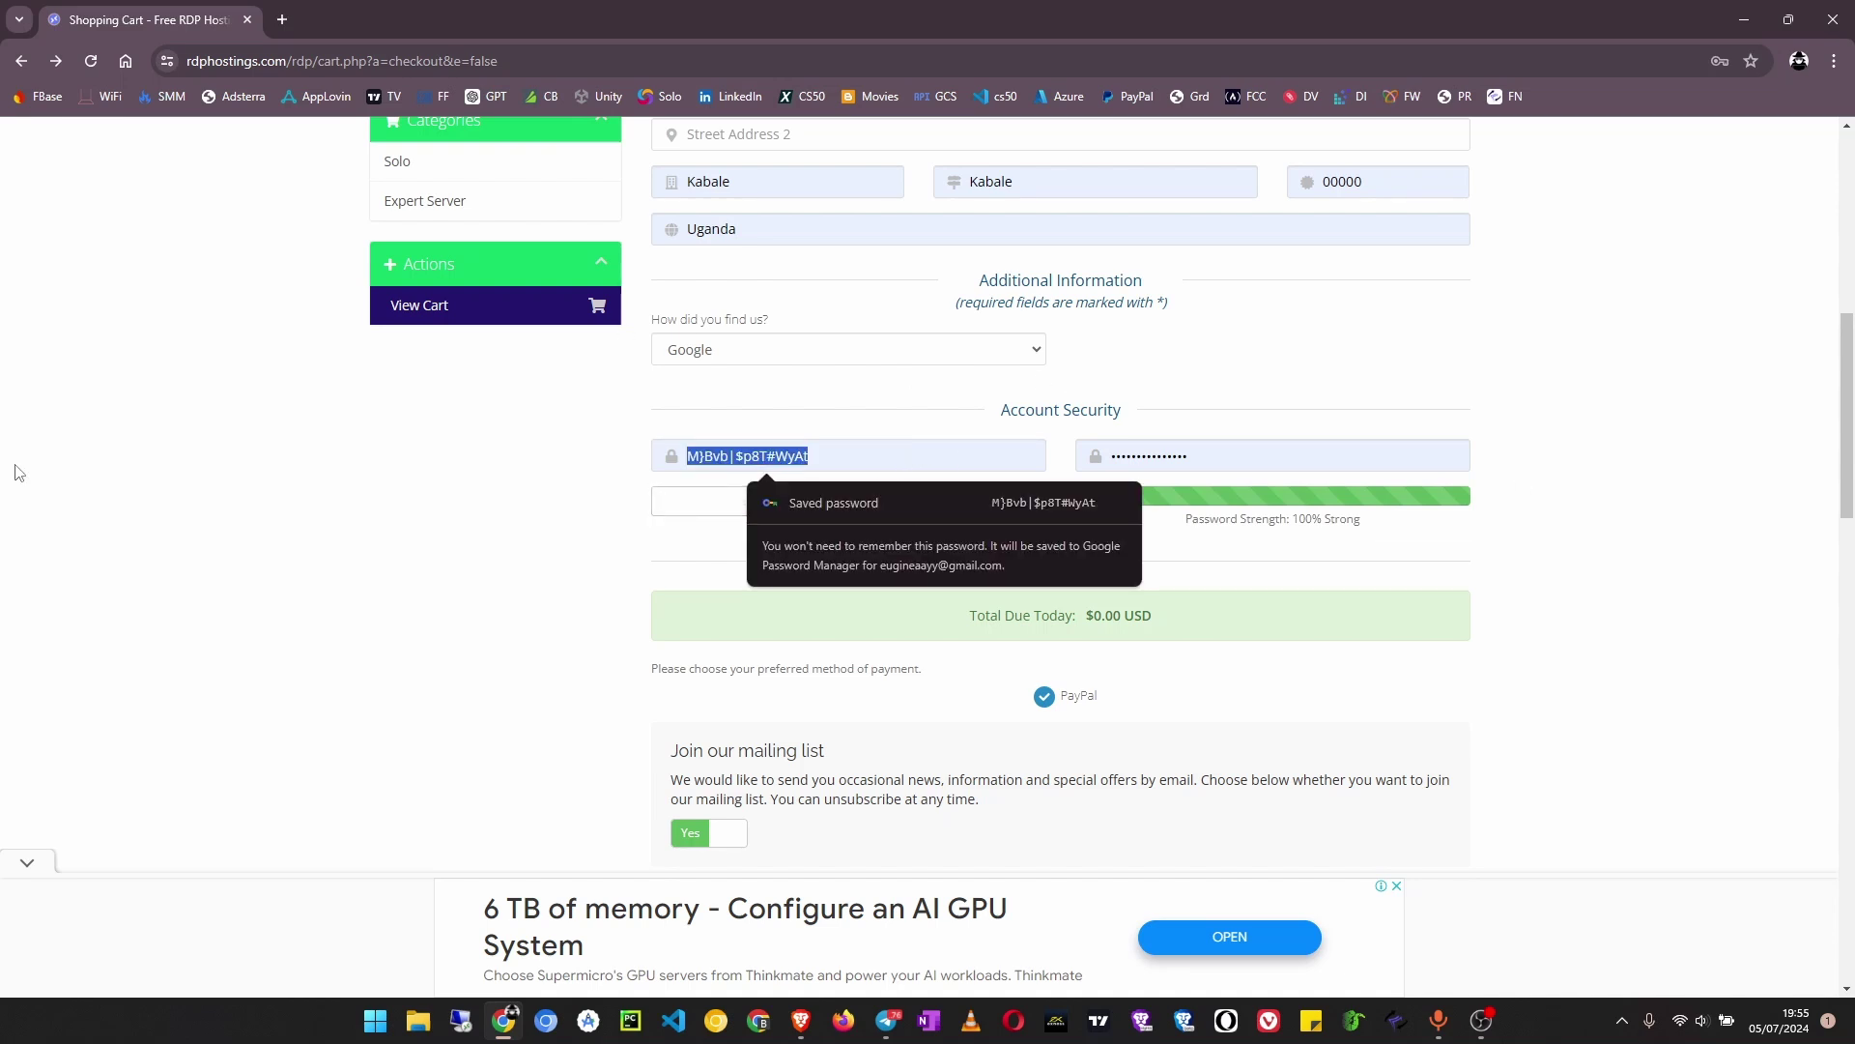
pyautogui.write('E')
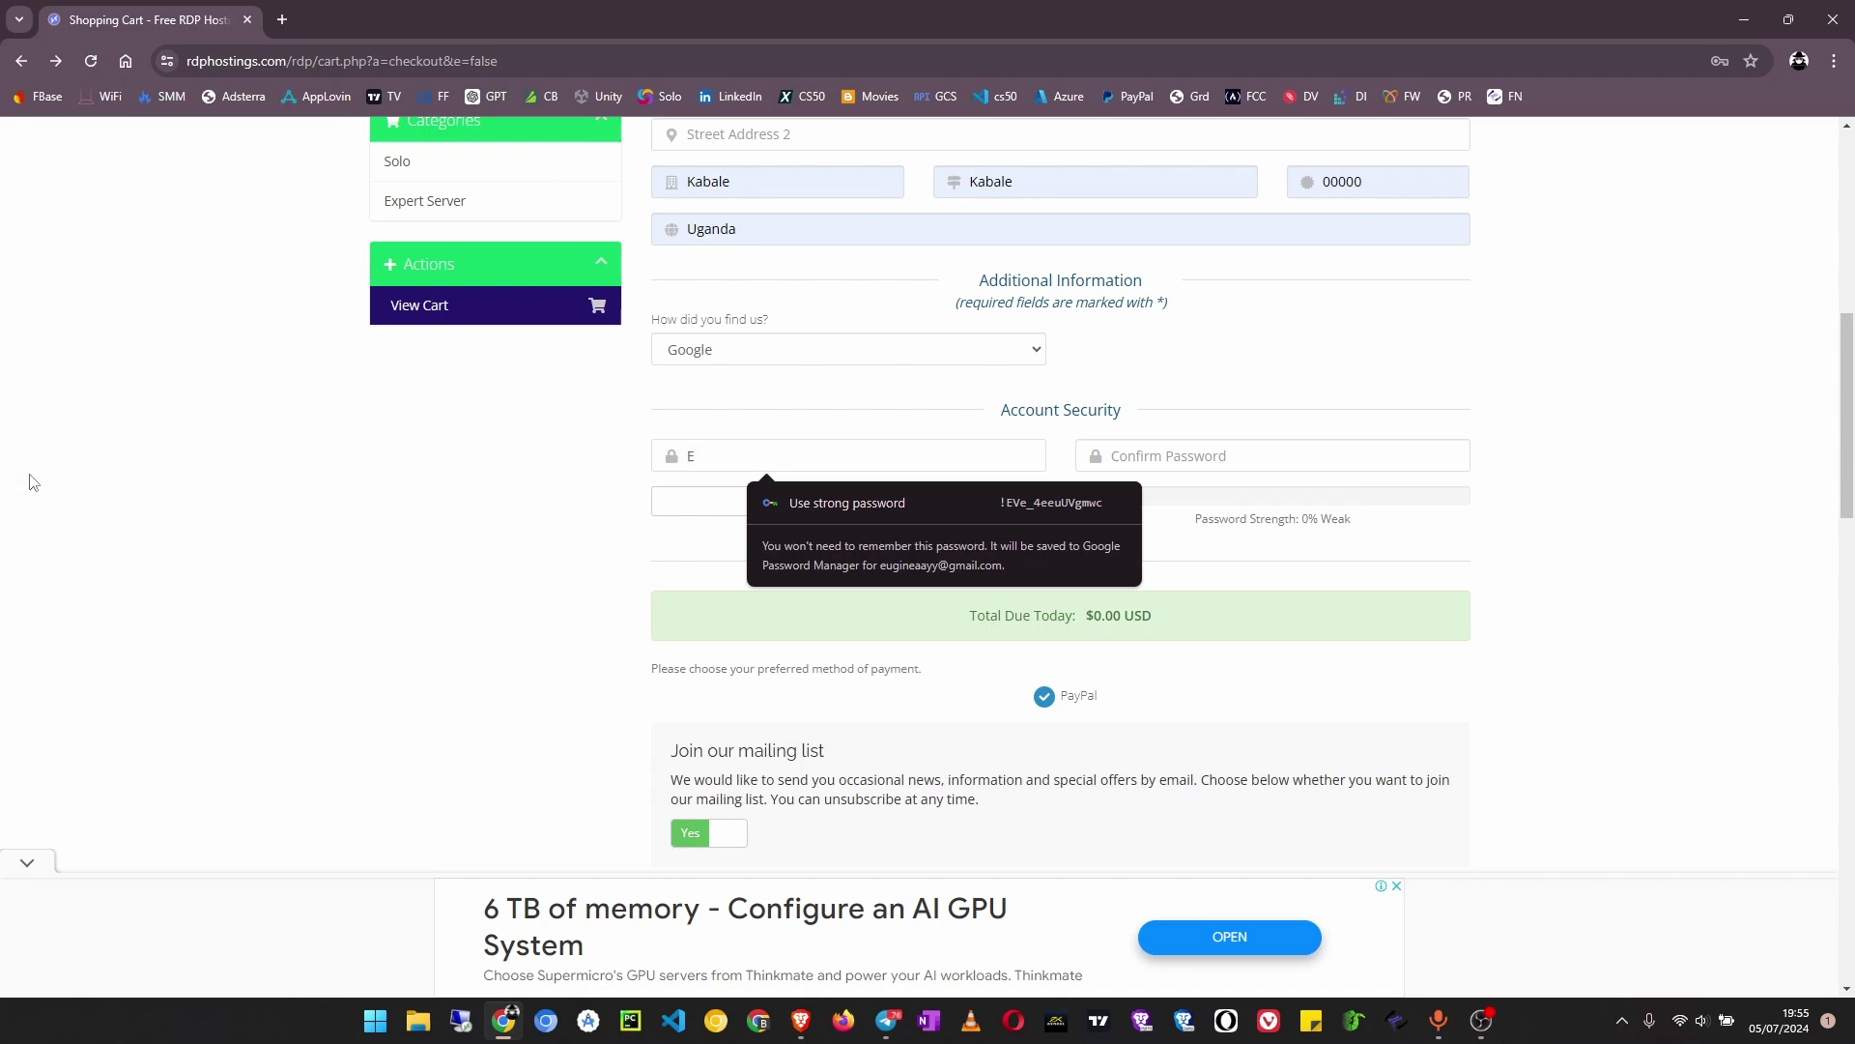
pyautogui.click(884, 550)
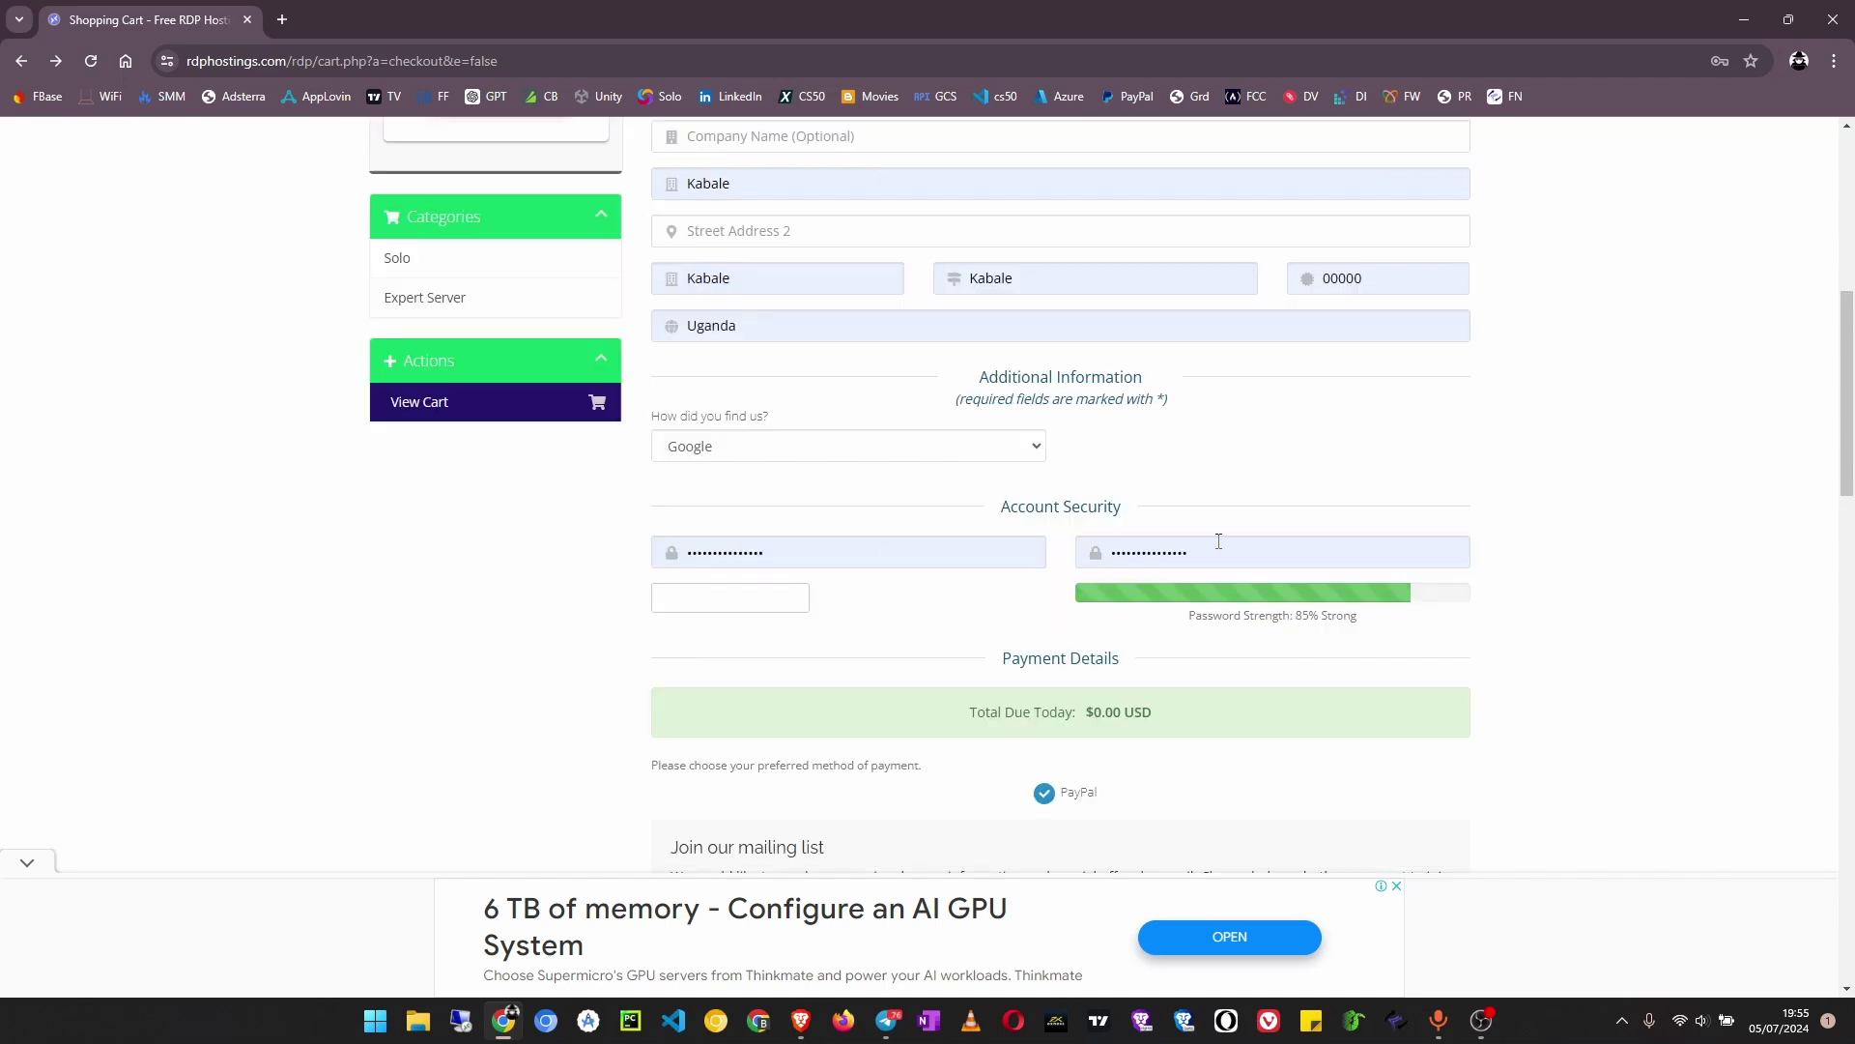
pyautogui.scroll(-3, 1221, 541)
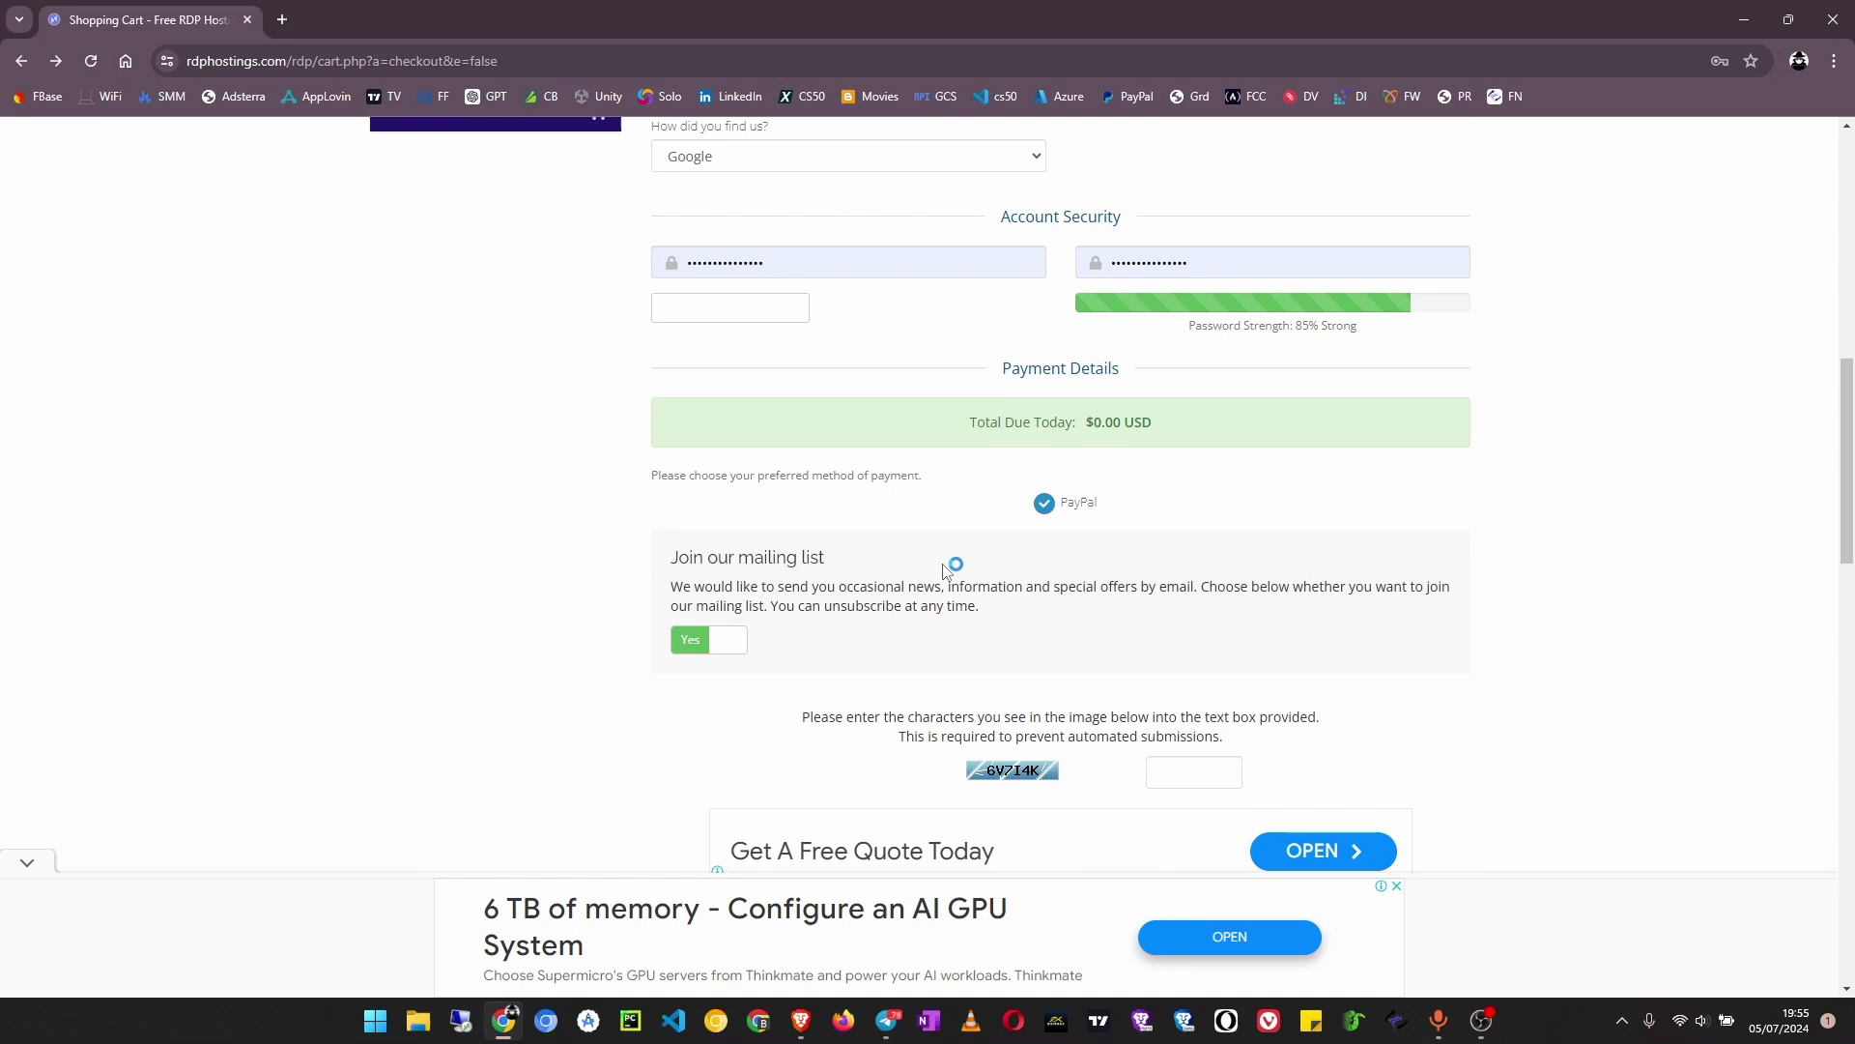
# Switch the mailing list option to No and type the captcha characters shown
pyautogui.click(702, 643)
pyautogui.scroll(-3, 822, 633)
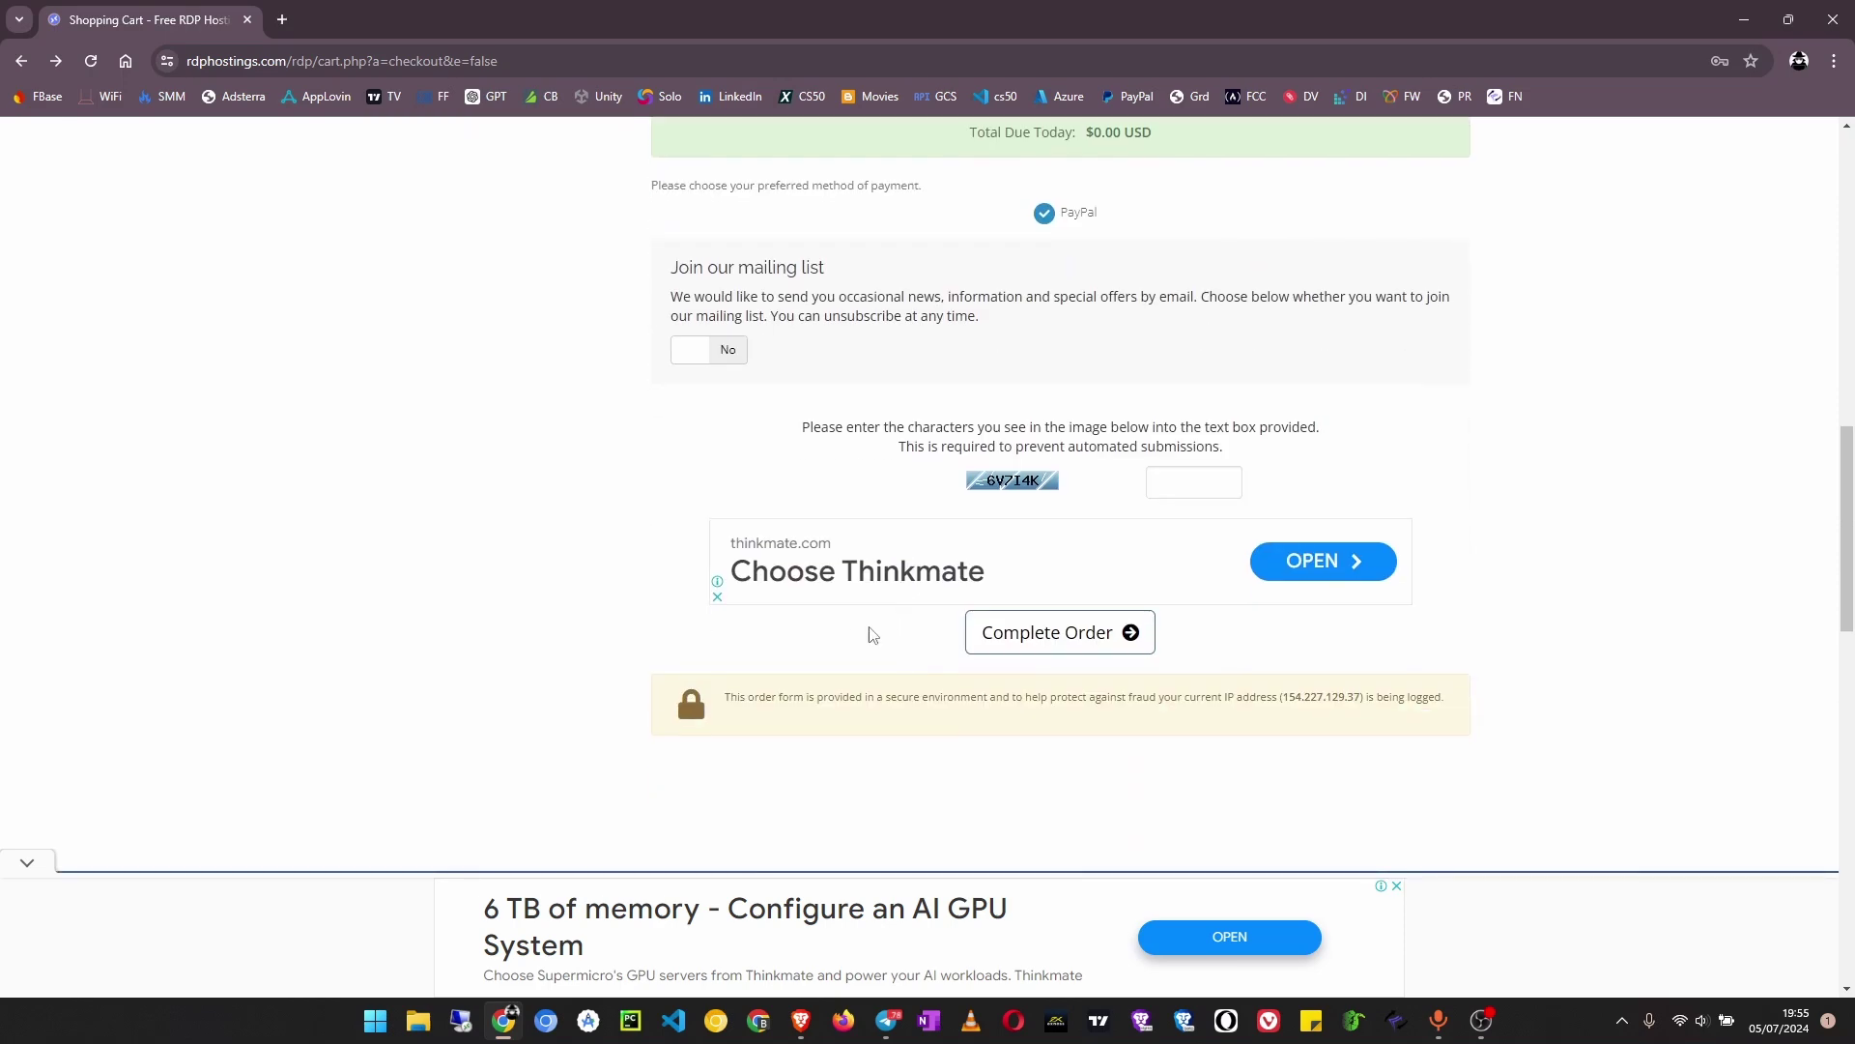
pyautogui.click(1186, 476)
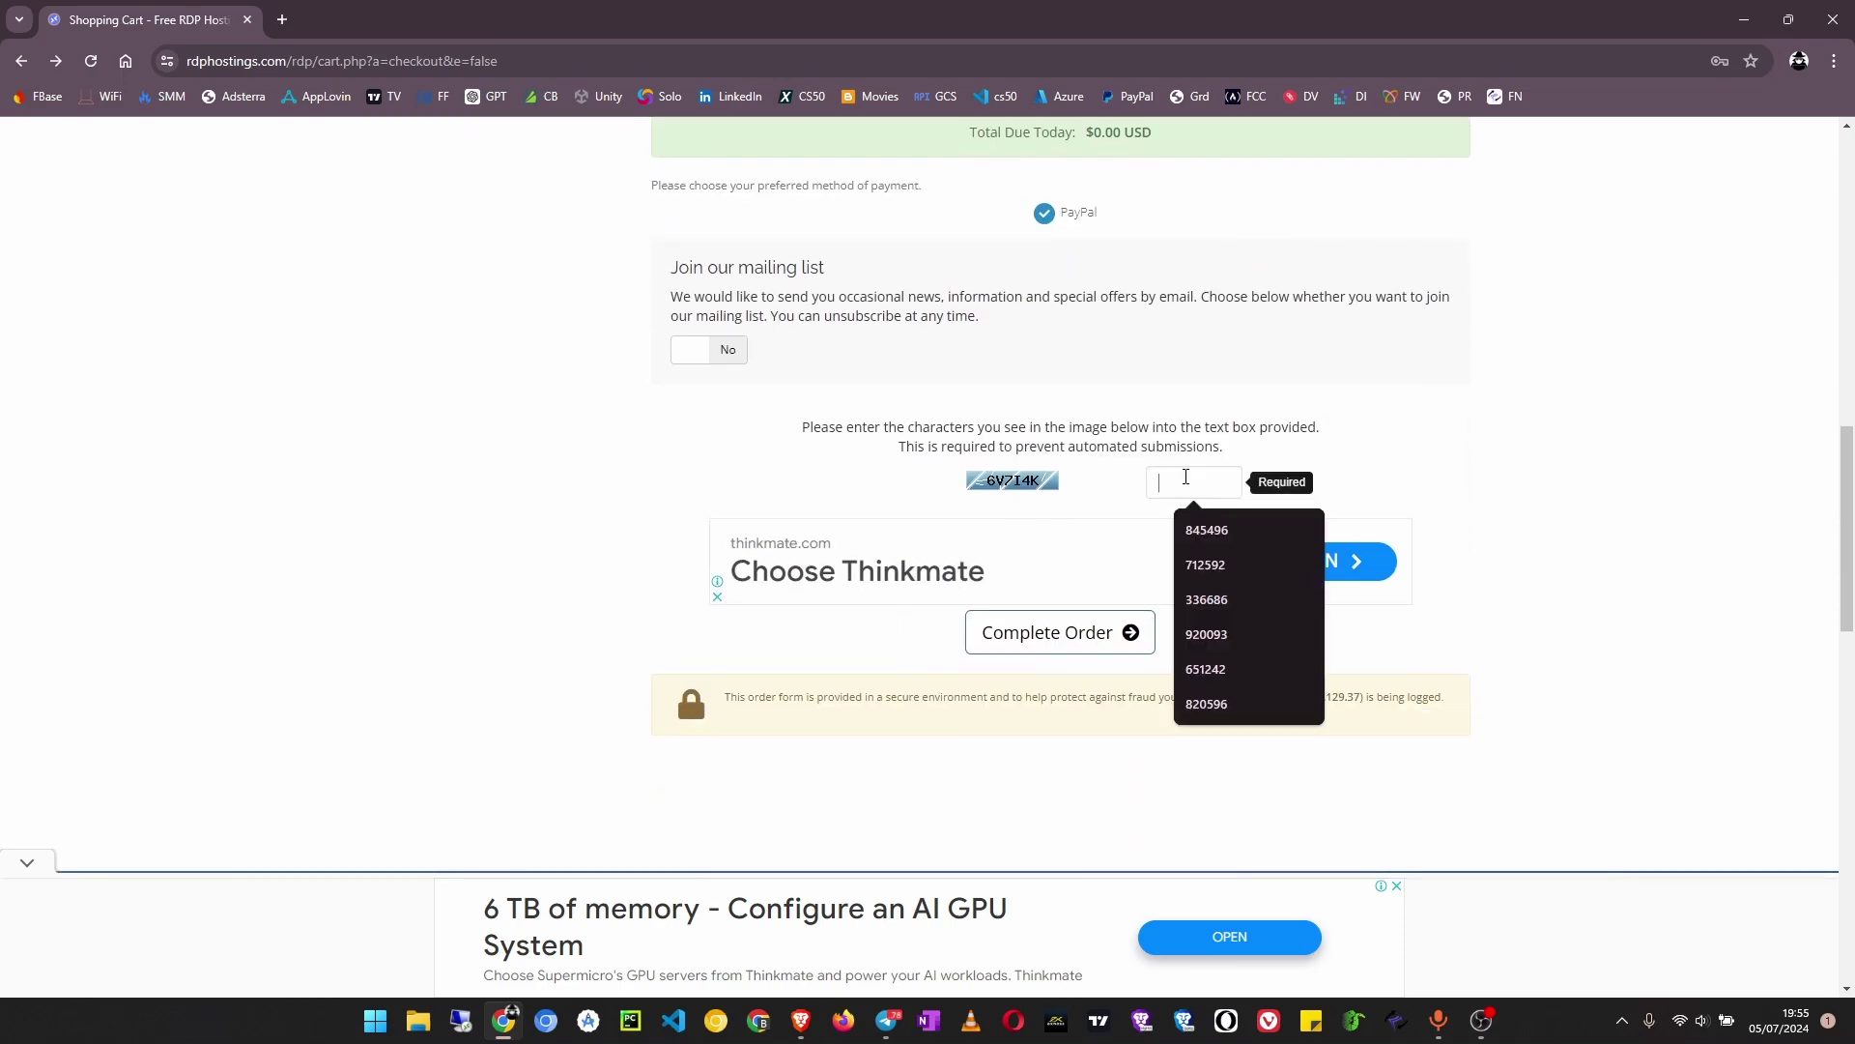
pyautogui.scroll(-2, 1186, 477)
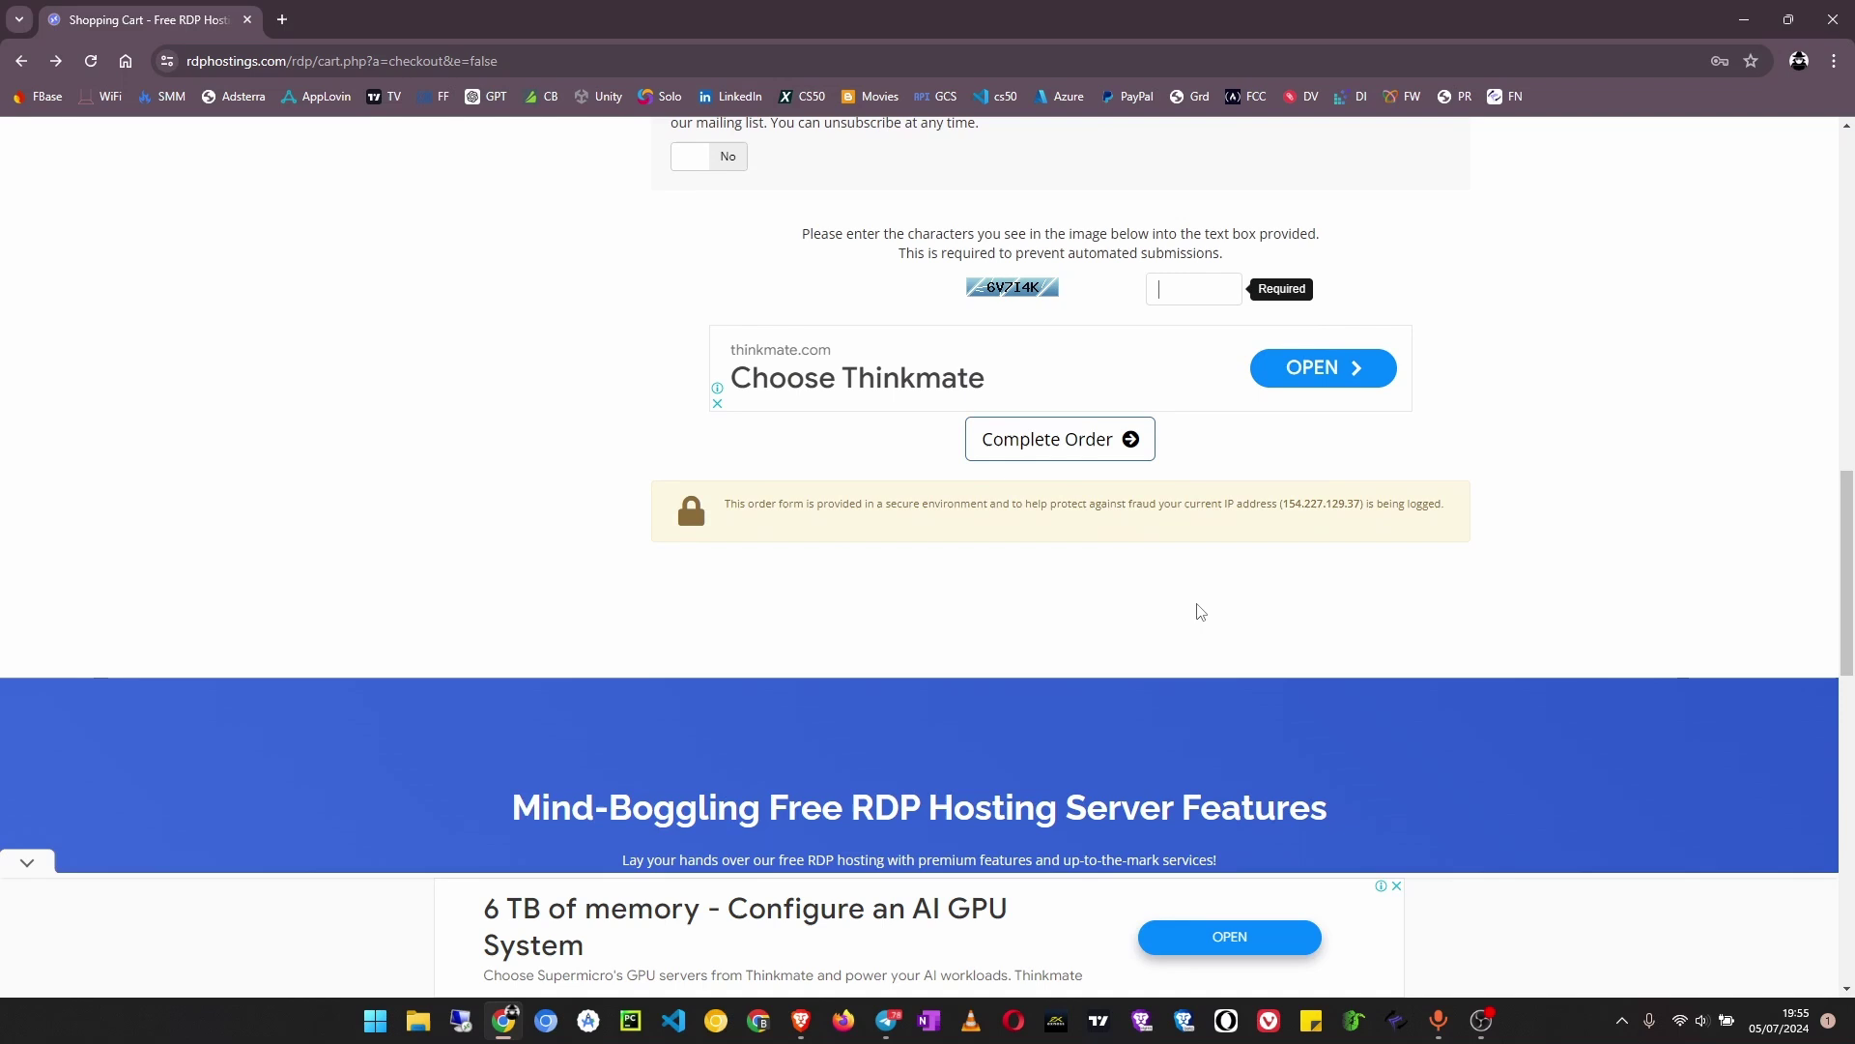
pyautogui.write('6')
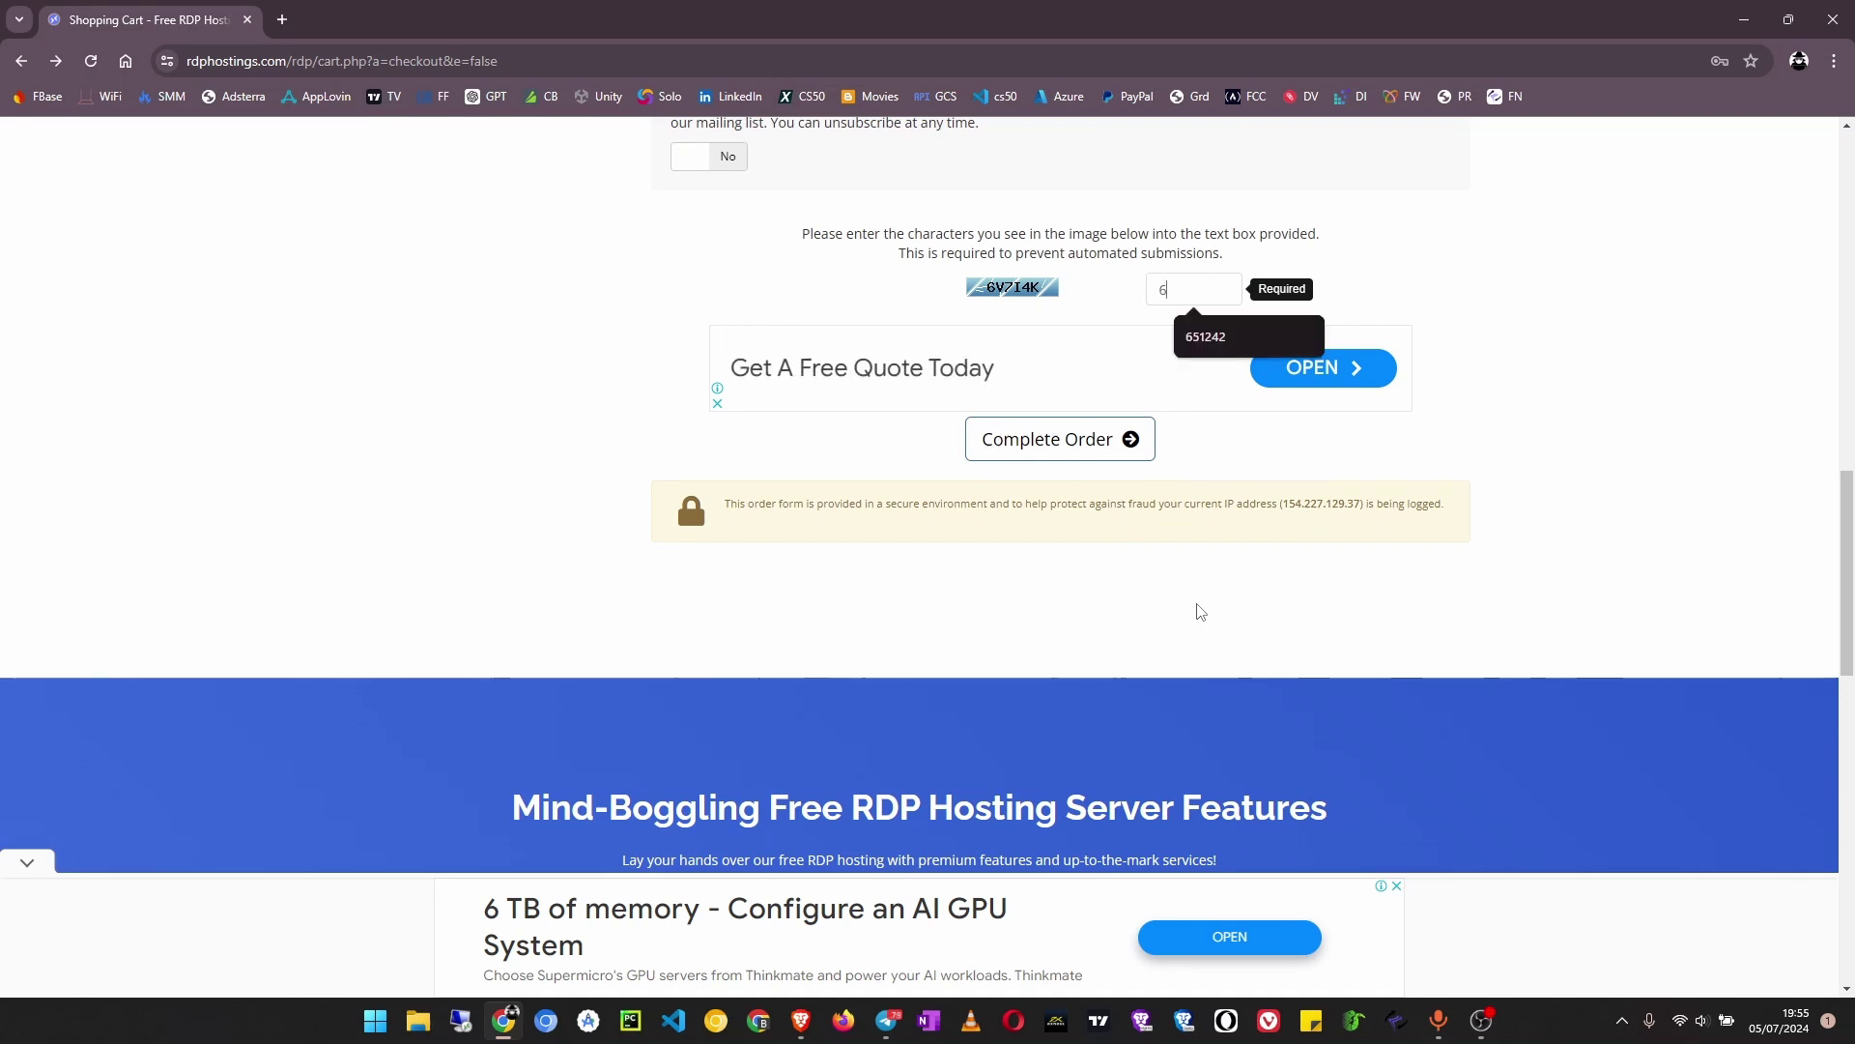
pyautogui.write('V')
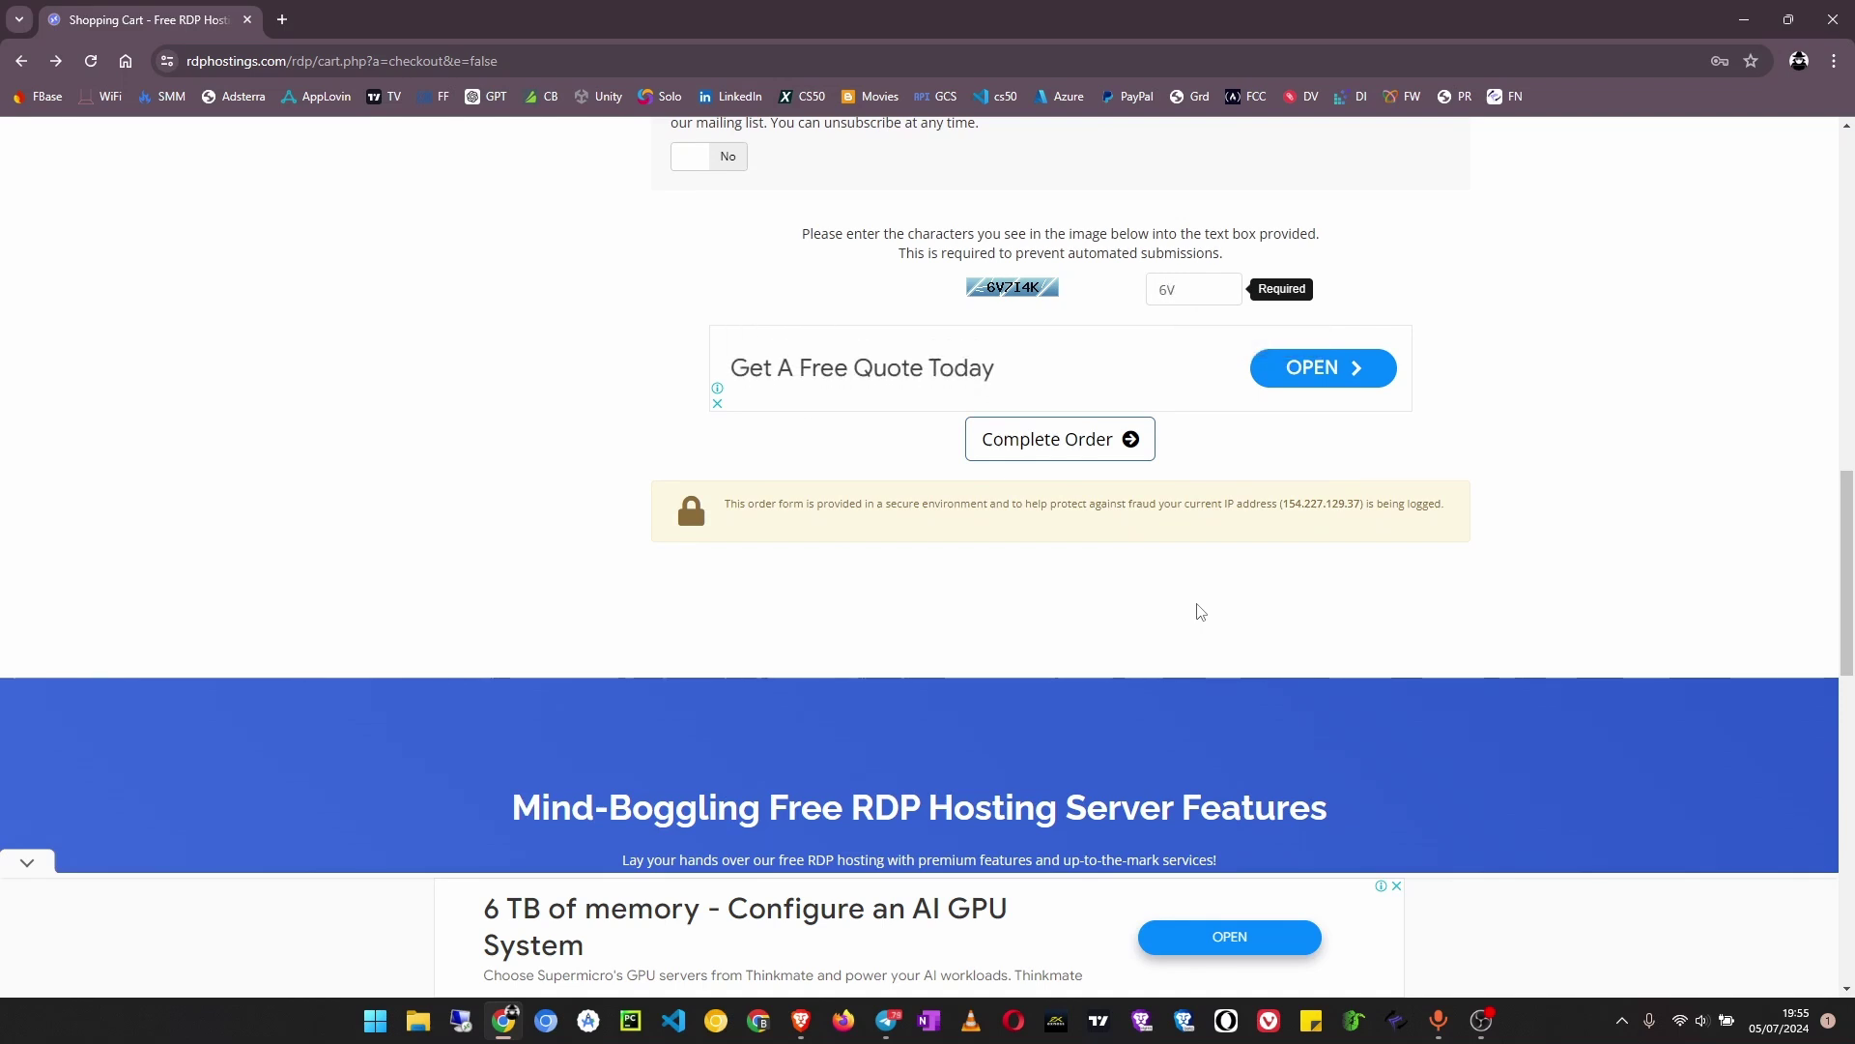
pyautogui.write('7')
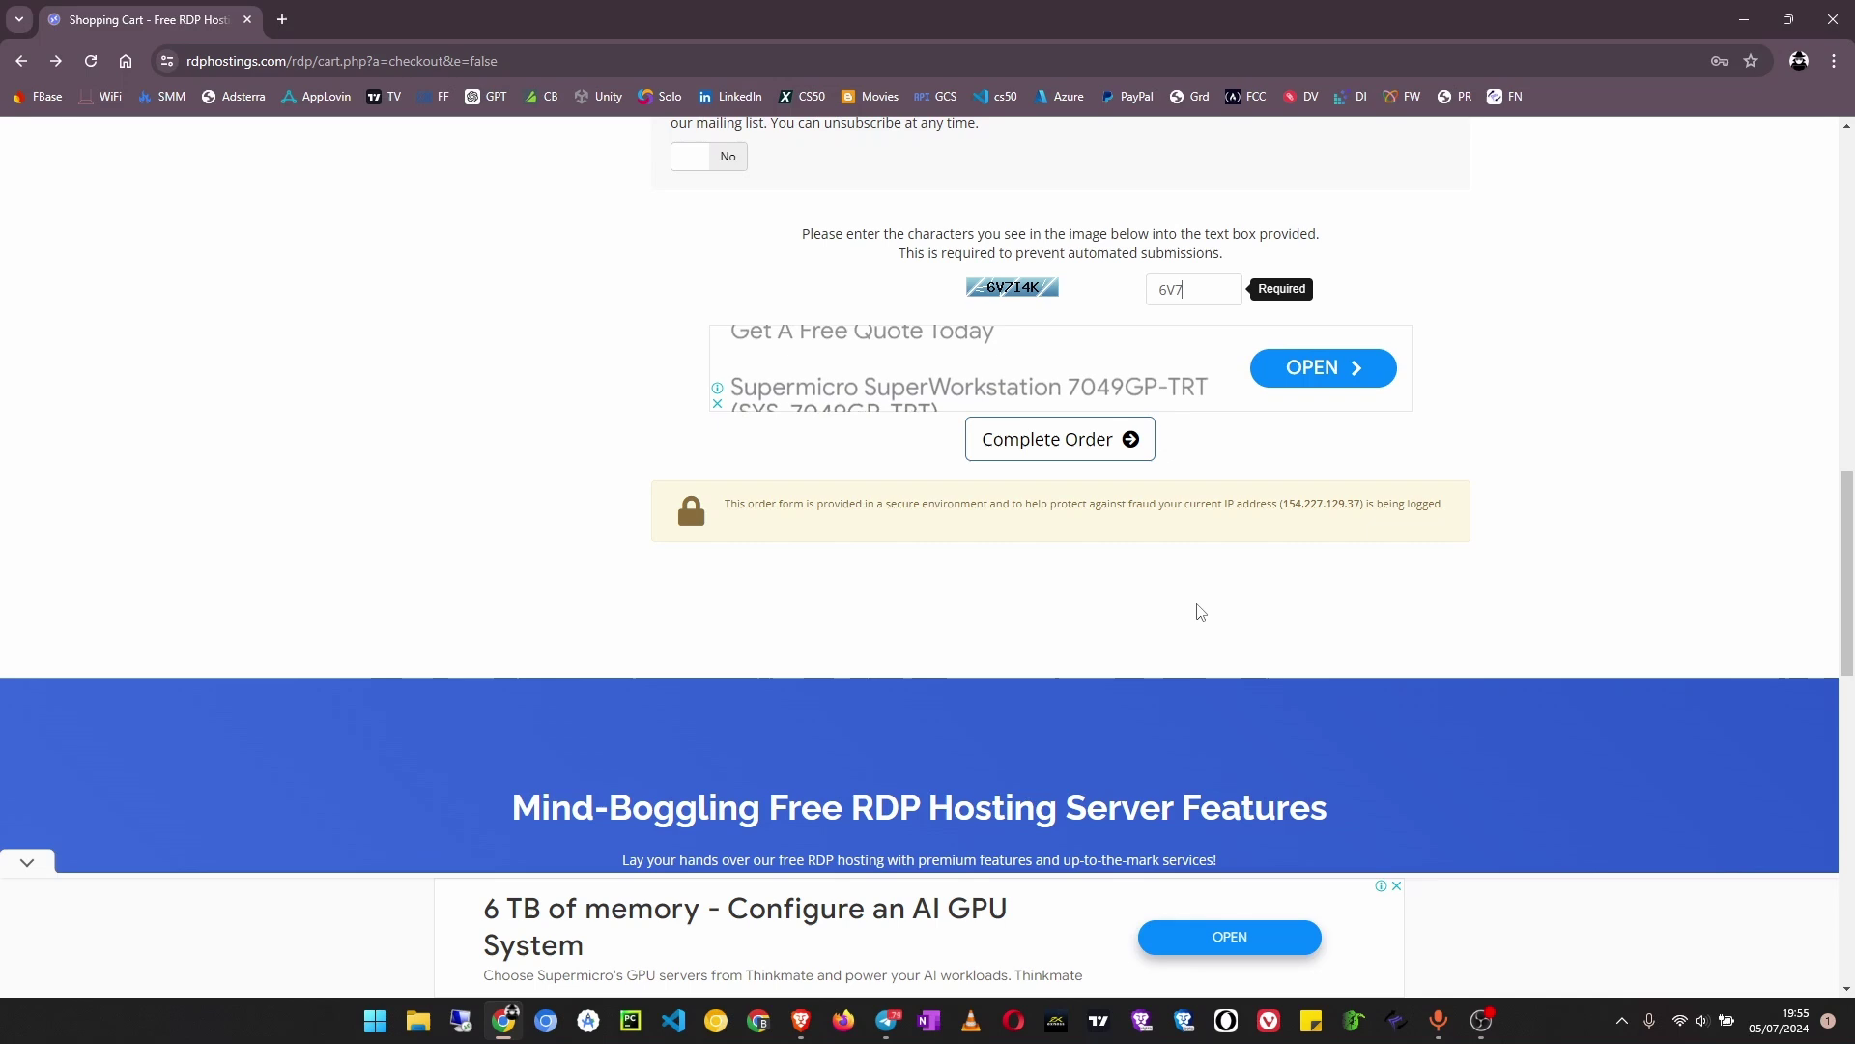
pyautogui.write('I4K')
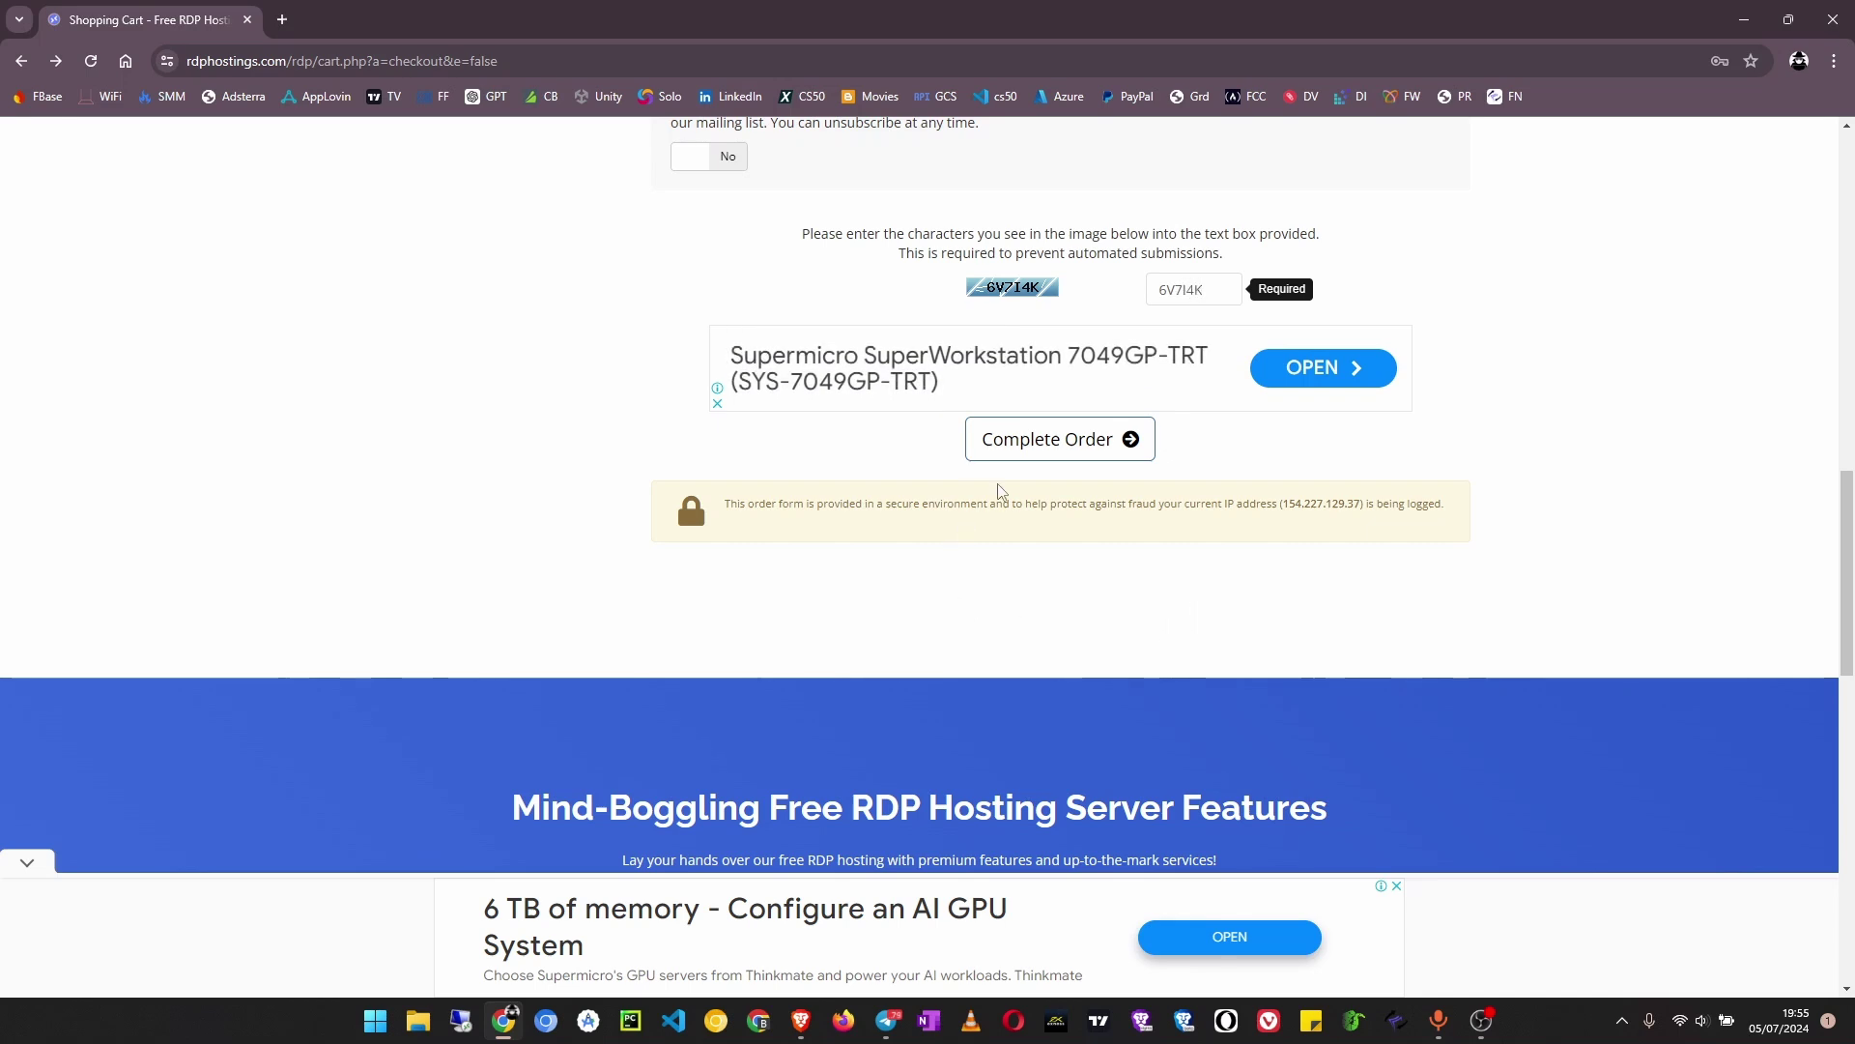
# Complete the free RDP order
pyautogui.click(1056, 450)
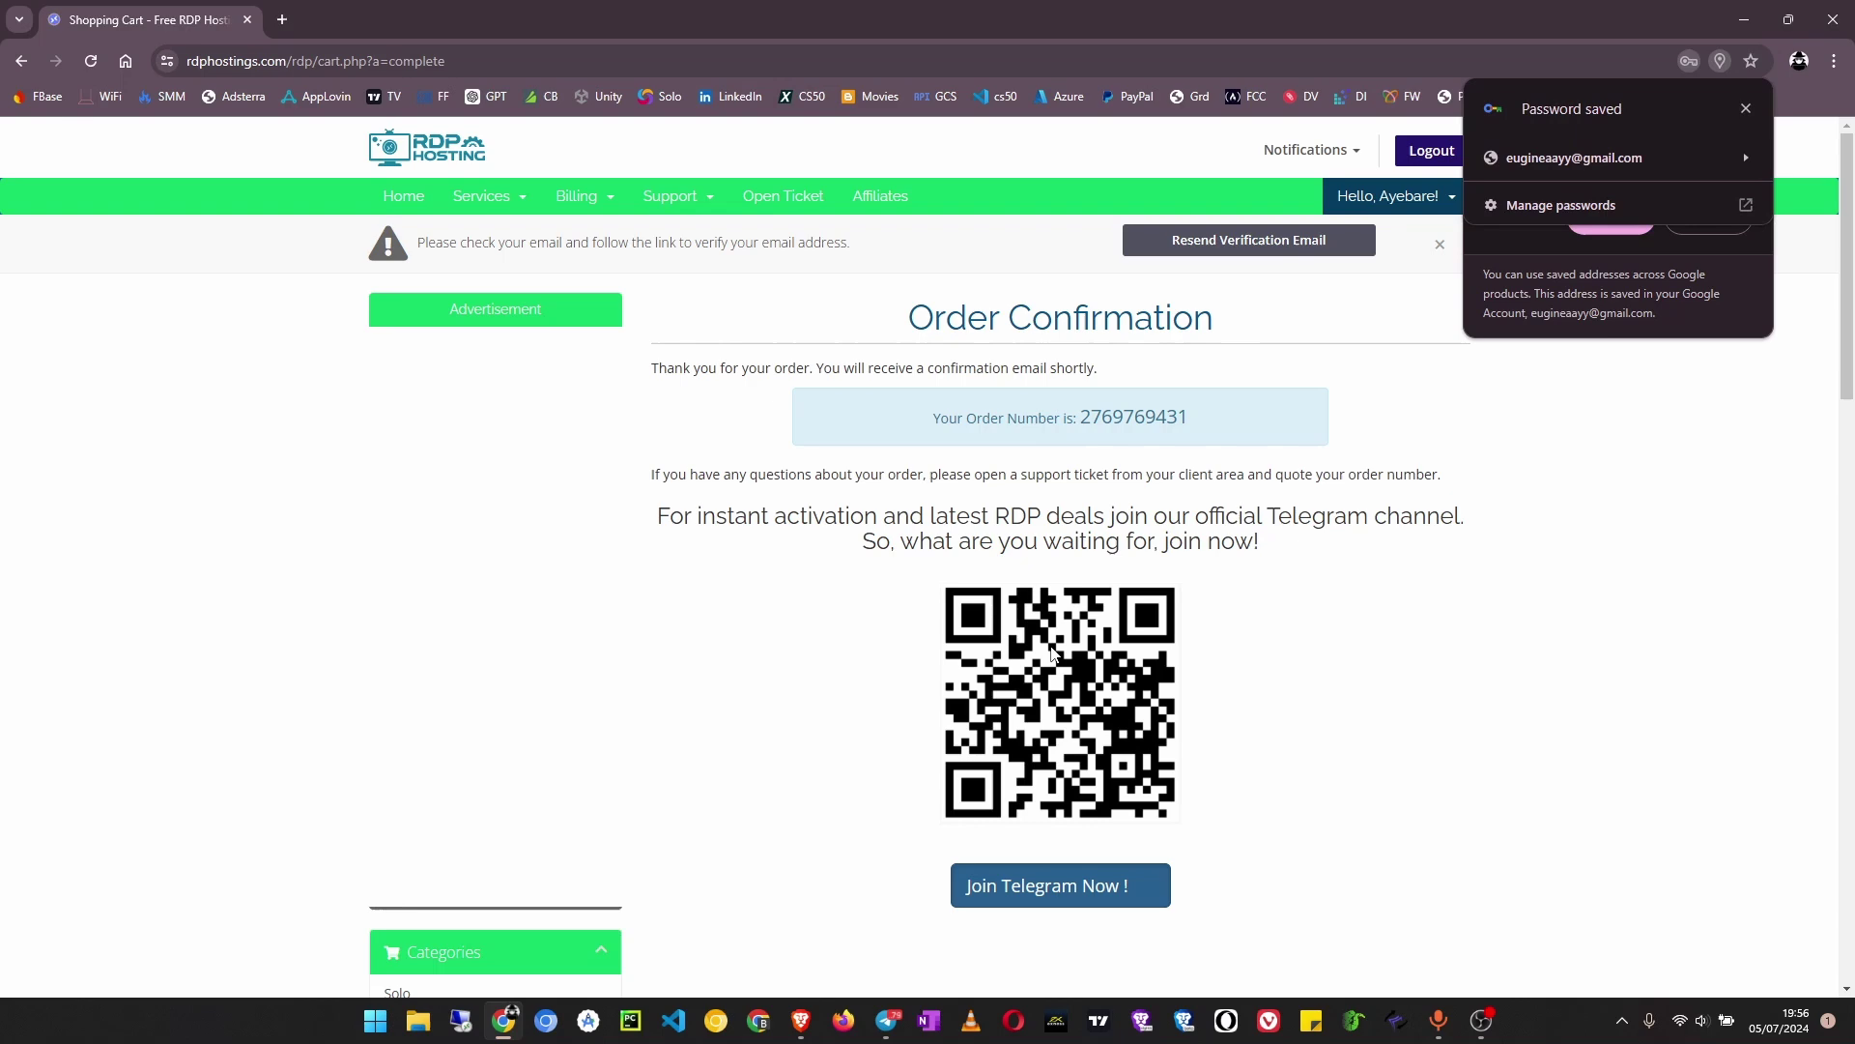
pyautogui.scroll(-3, 1042, 571)
pyautogui.scroll(2, 1047, 750)
# Go to Gmail by typing 'gm' in the address bar
pyautogui.click(396, 60)
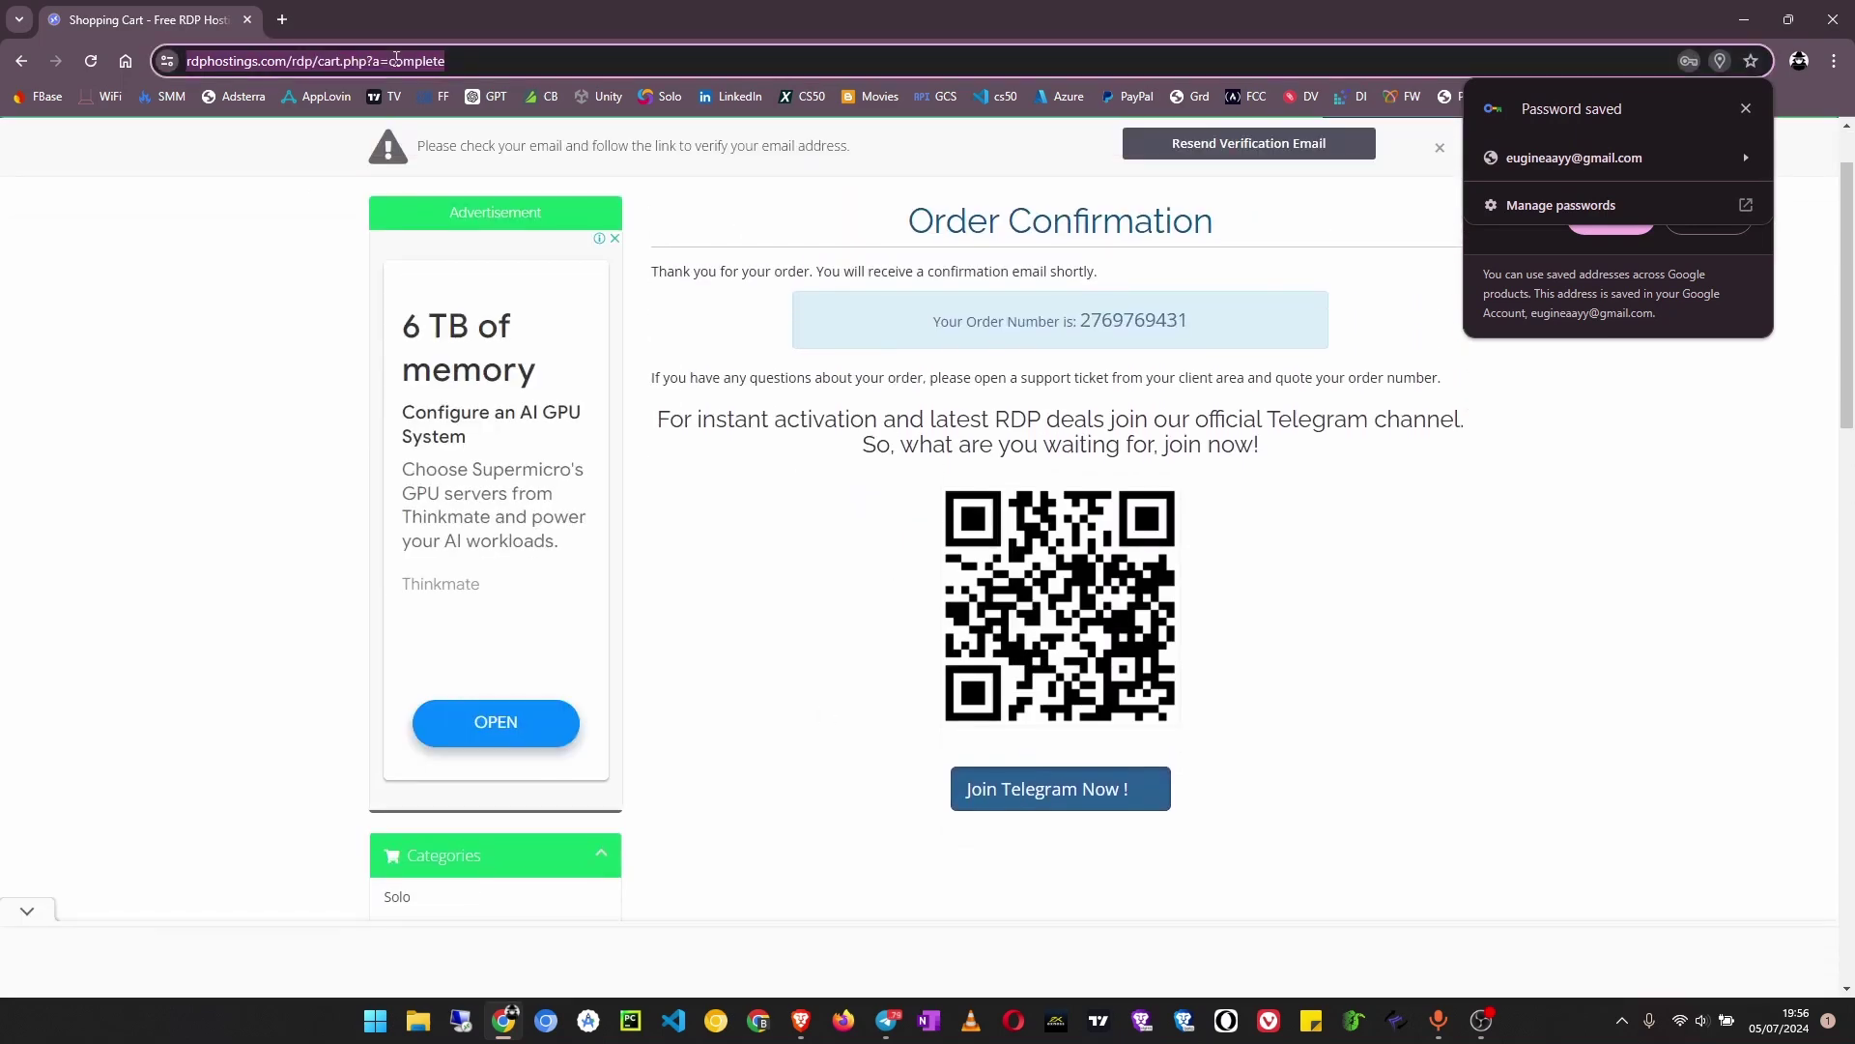
pyautogui.write('gm')
pyautogui.press('Return')
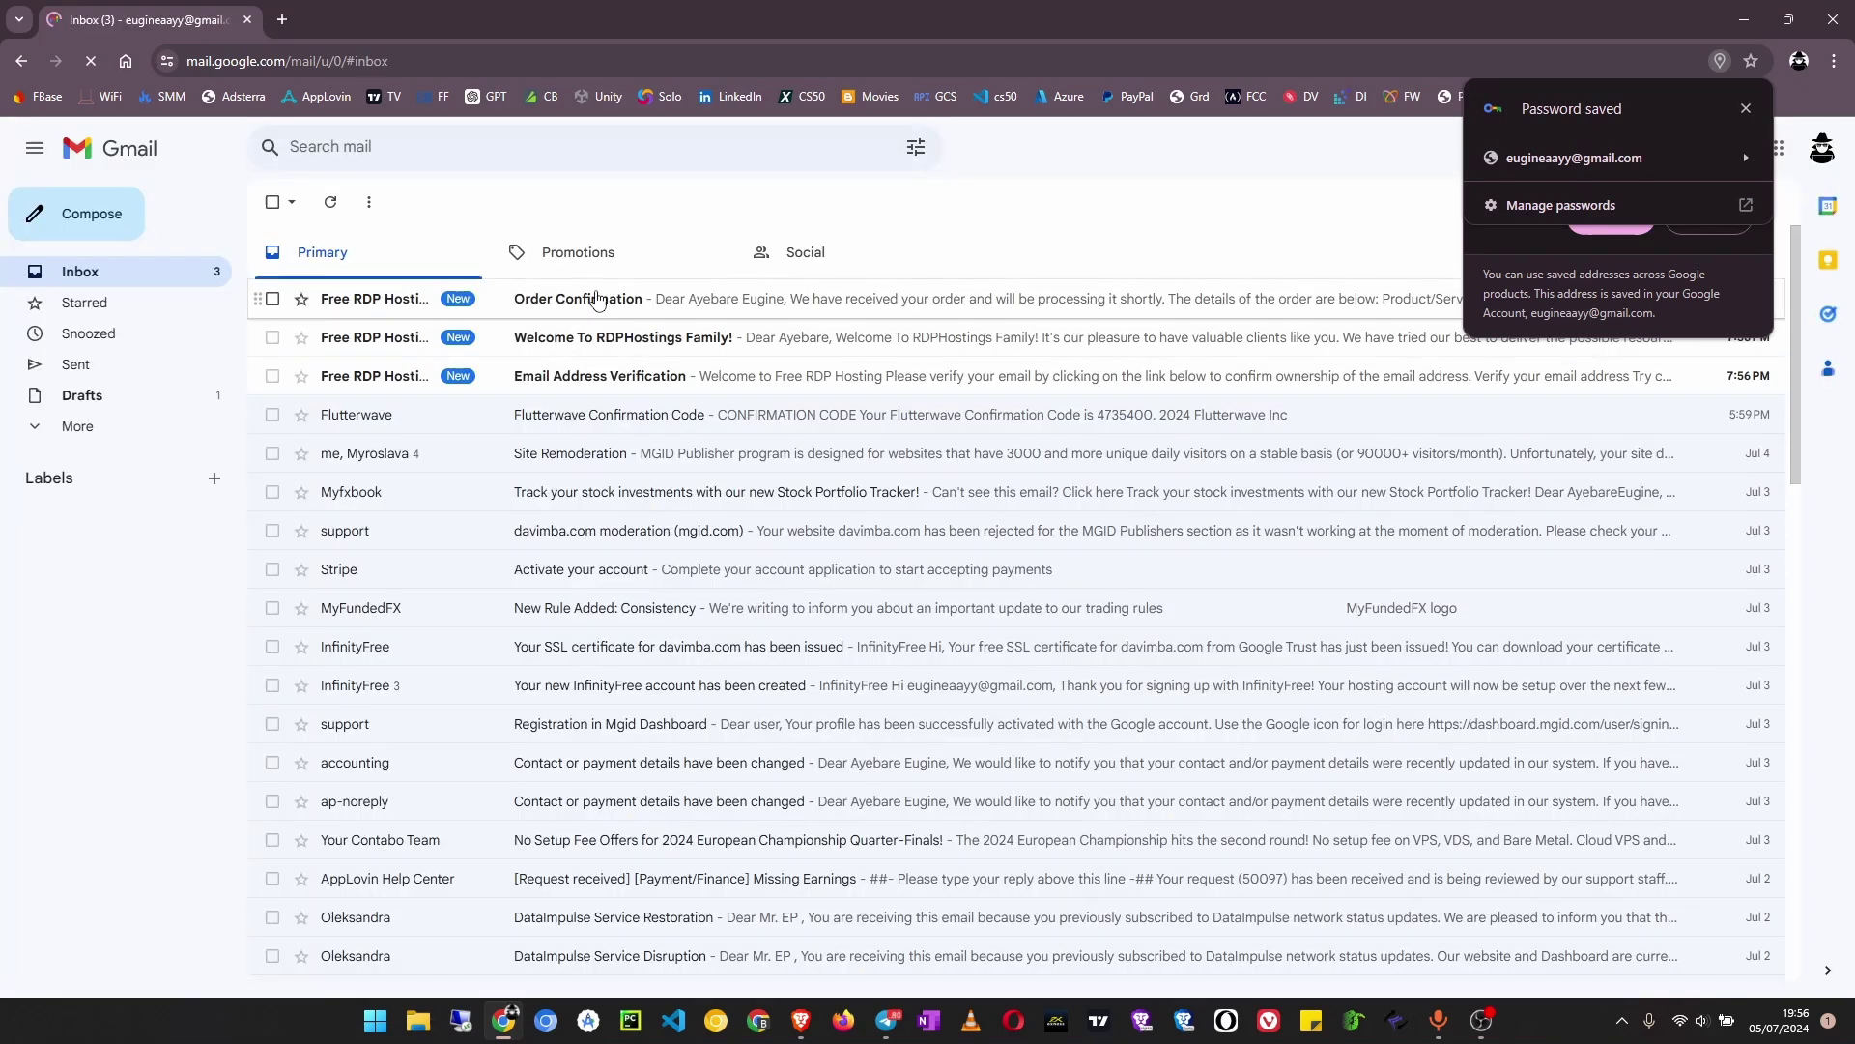
# Open the Email Address Verification email and verify the RDPHostings account's email address
pyautogui.click(622, 379)
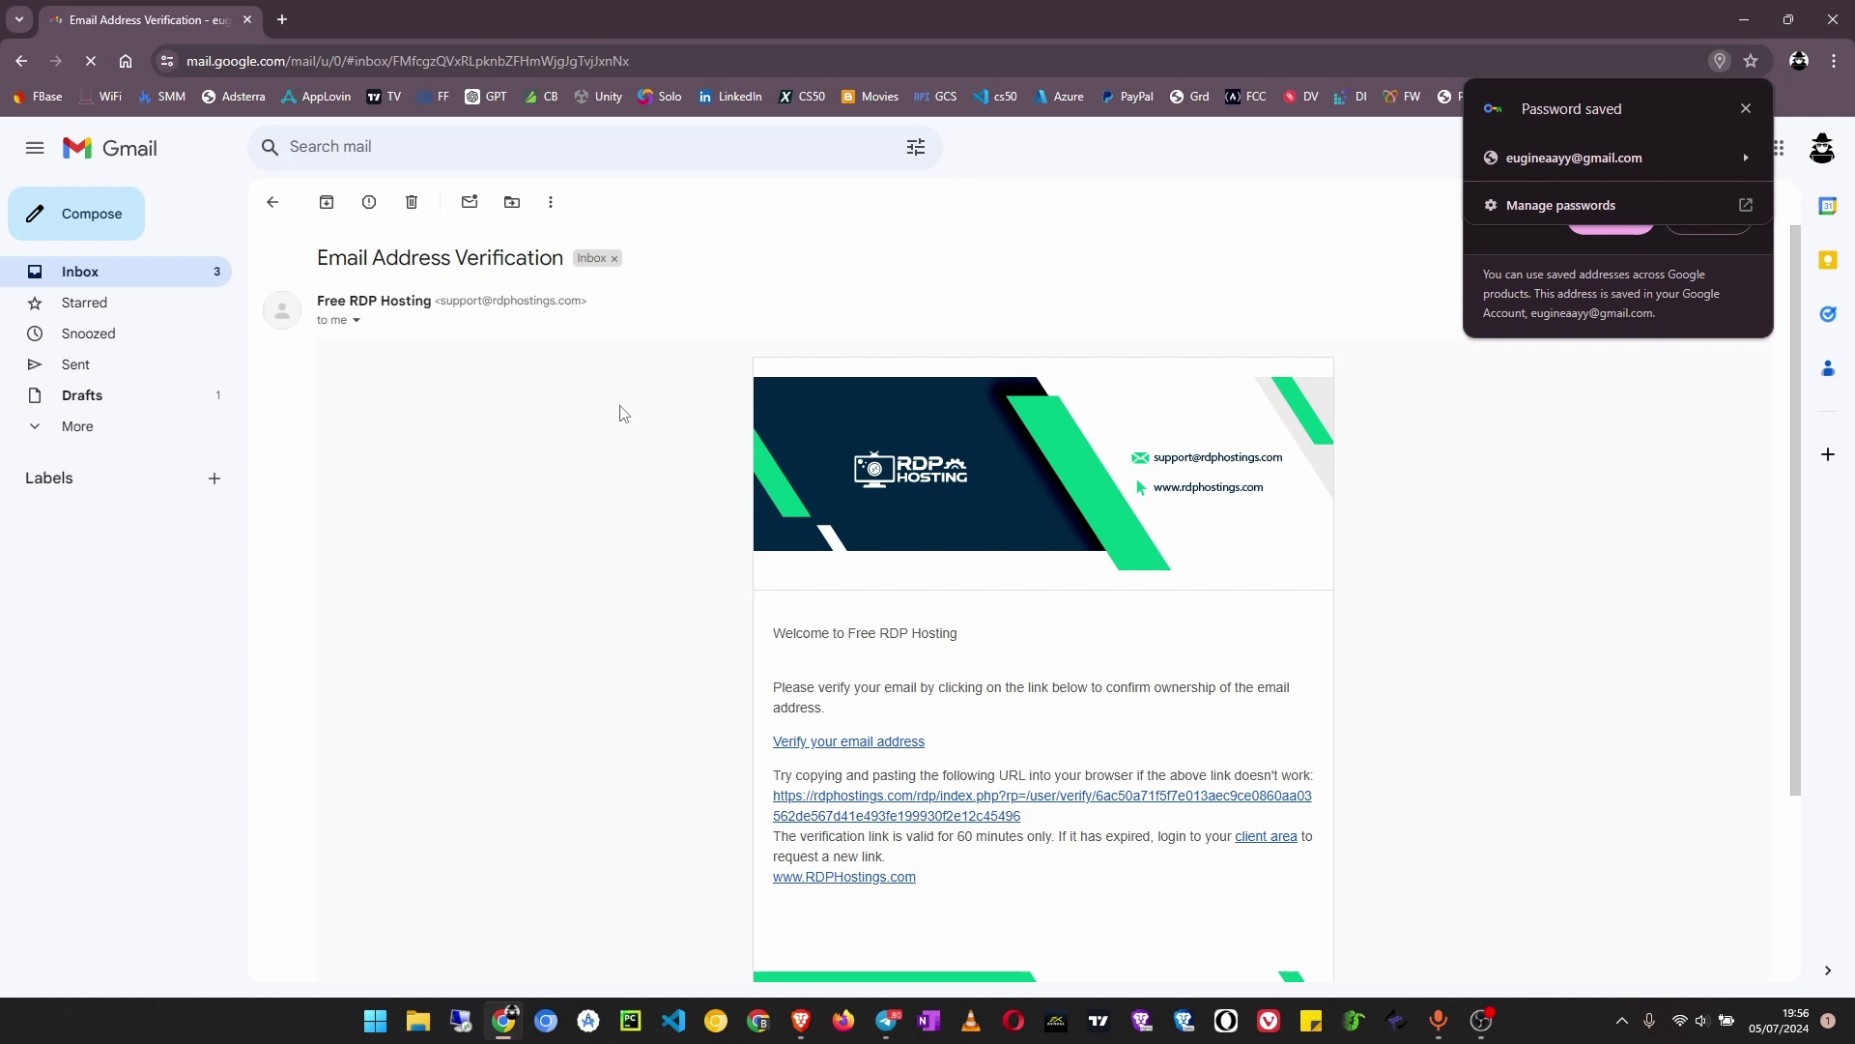
pyautogui.scroll(-3, 623, 425)
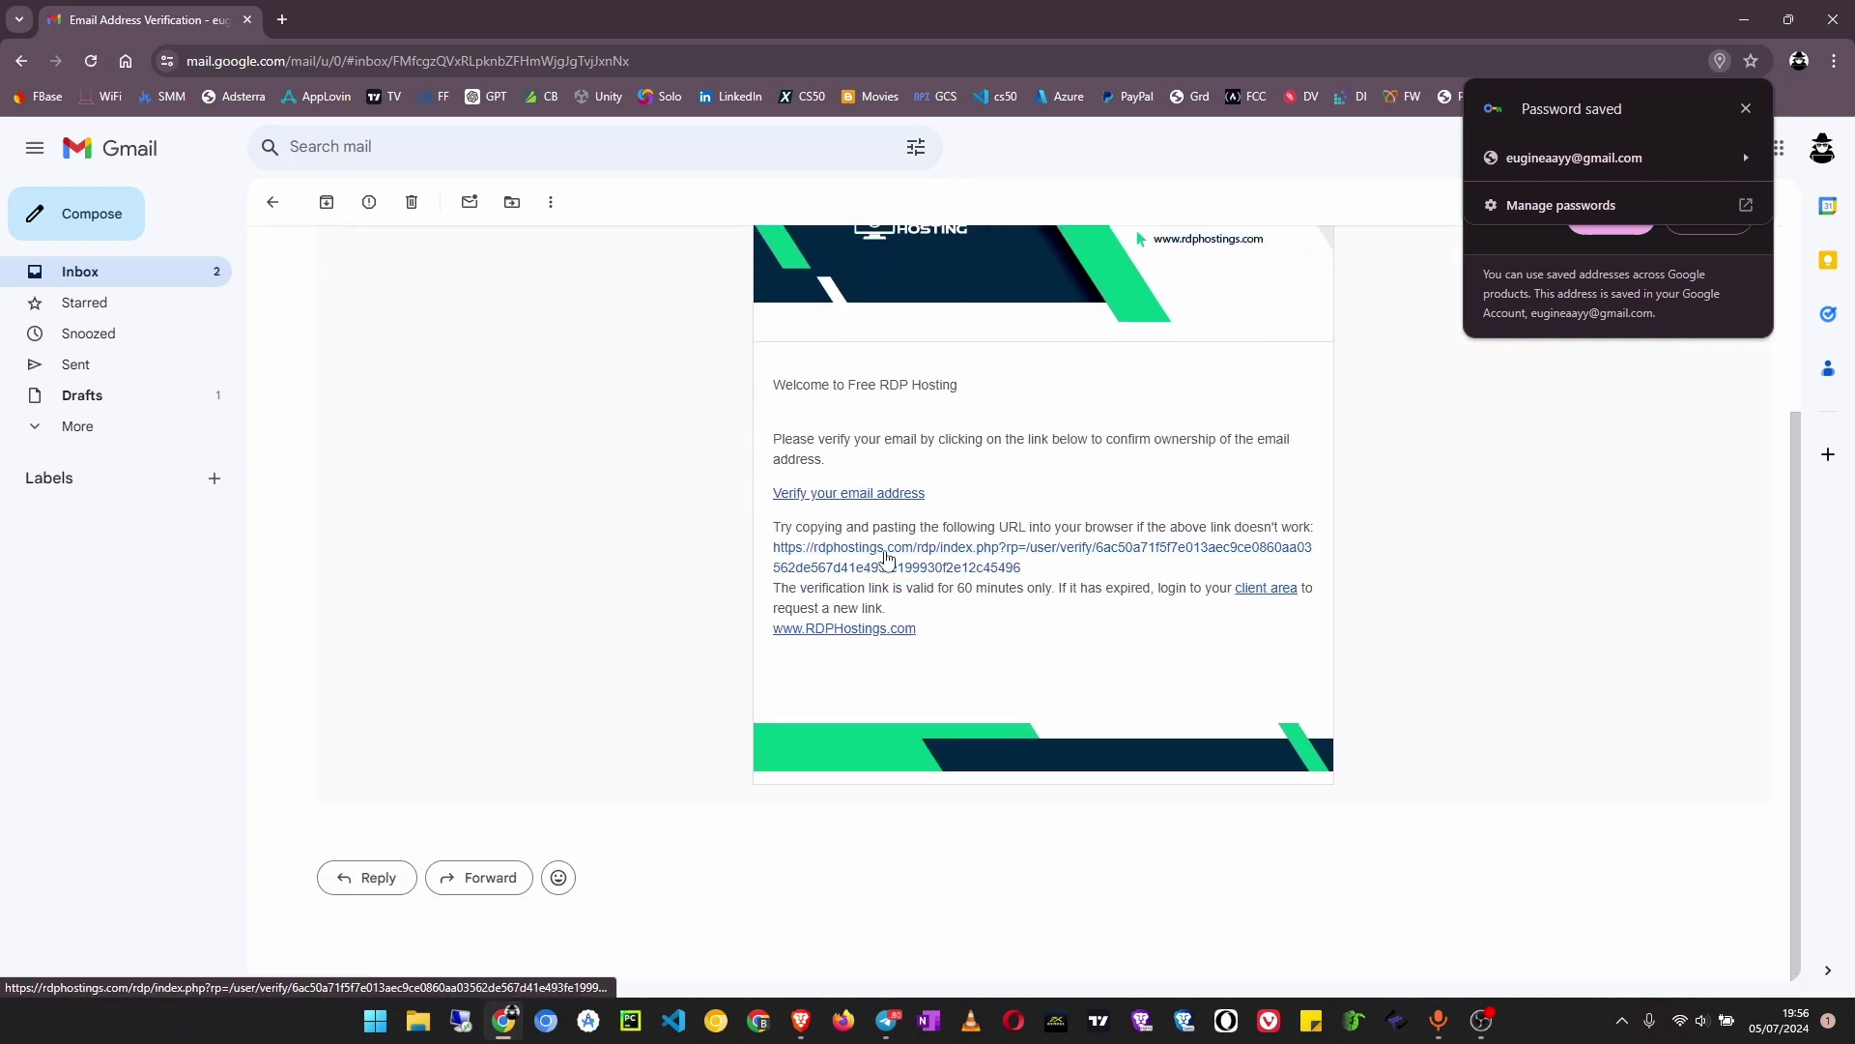
pyautogui.click(887, 503)
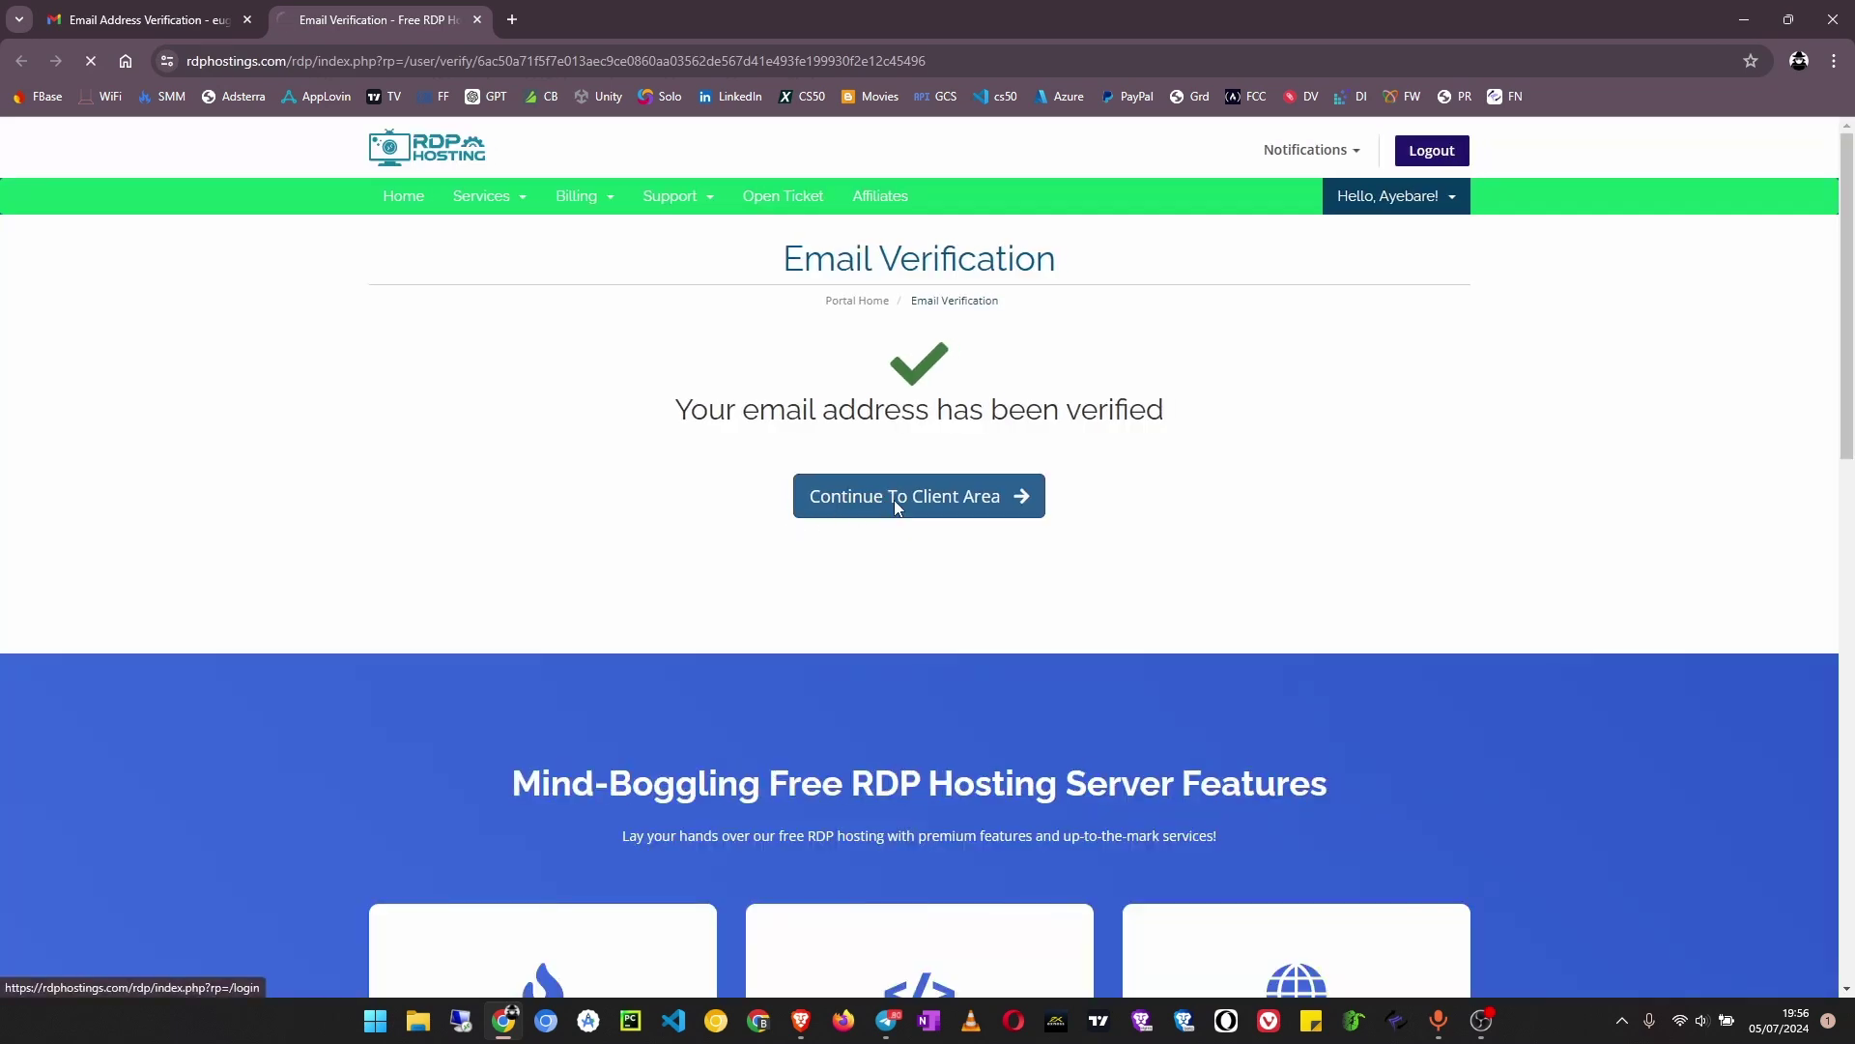
pyautogui.click(895, 500)
# Back in the Gmail inbox, open the 'Welcome To RDPHostings Family!' email and read its opening paragraphs
pyautogui.click(153, 4)
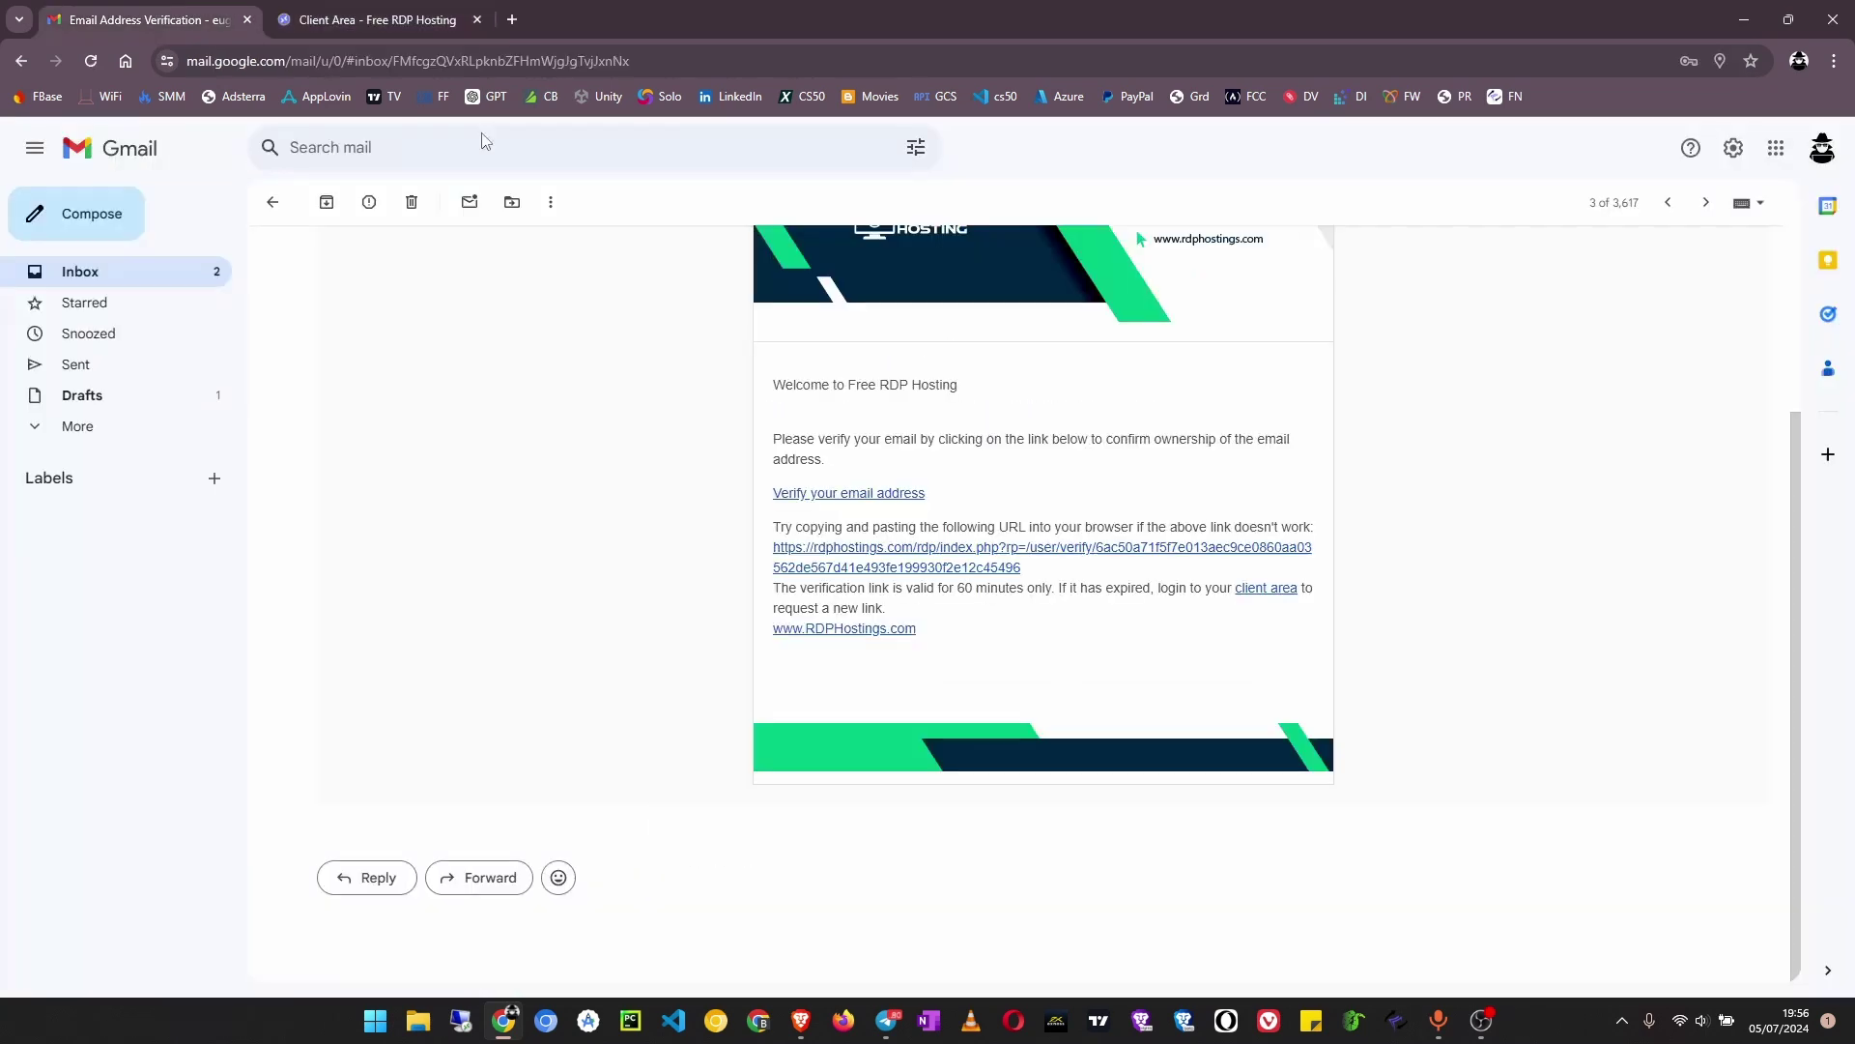
pyautogui.click(159, 280)
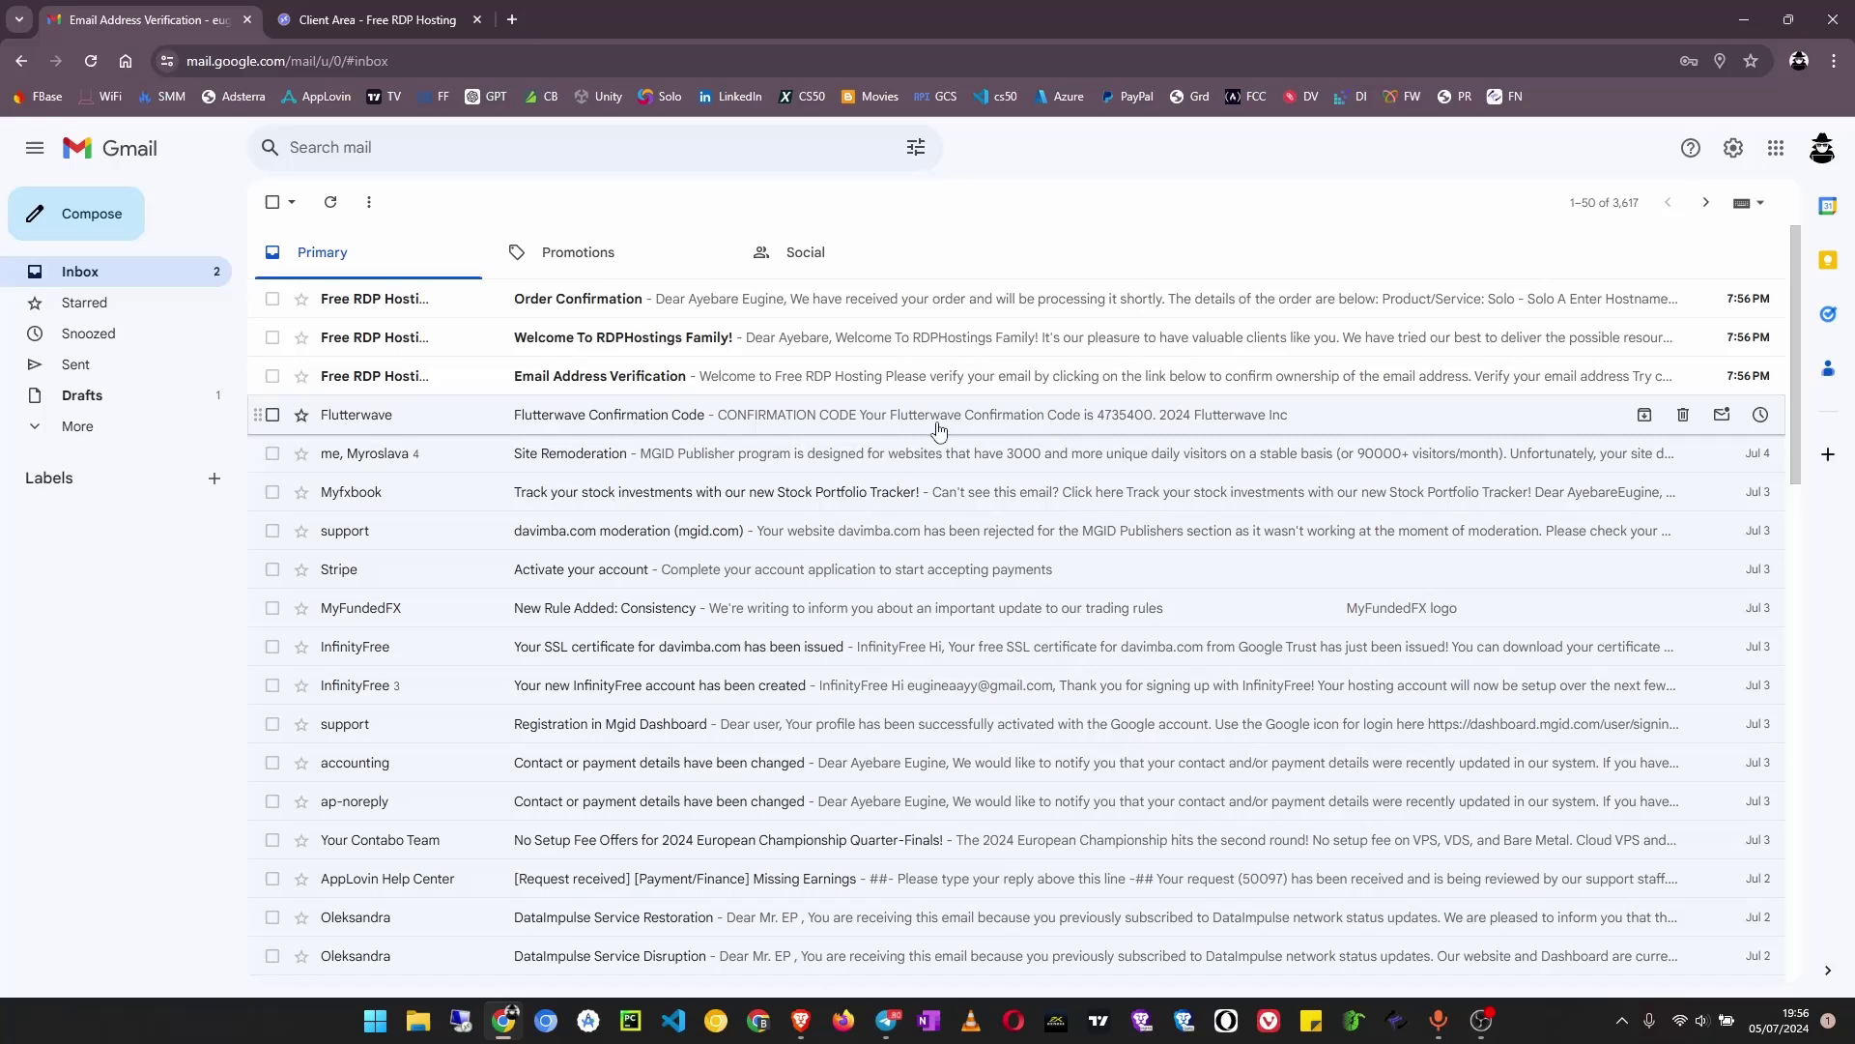
pyautogui.click(652, 340)
pyautogui.scroll(-6, 473, 687)
pyautogui.scroll(6, 473, 688)
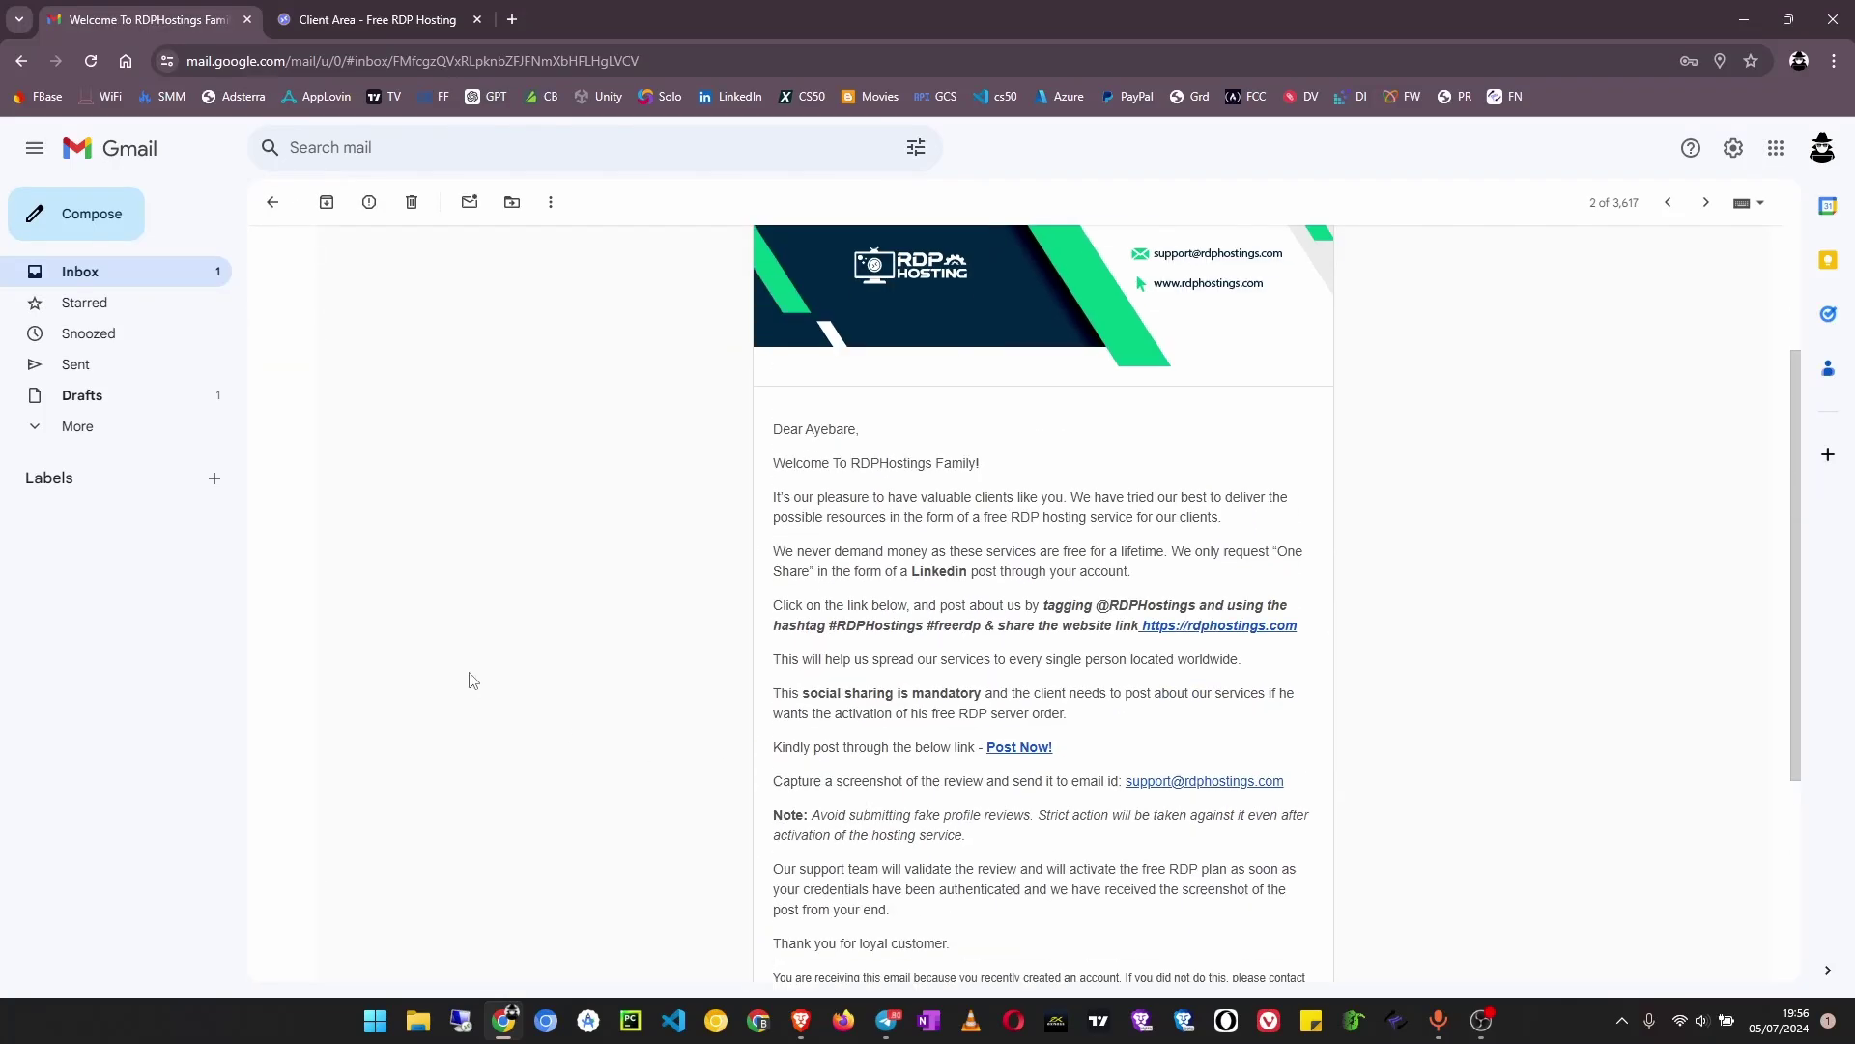
pyautogui.scroll(-3, 935, 645)
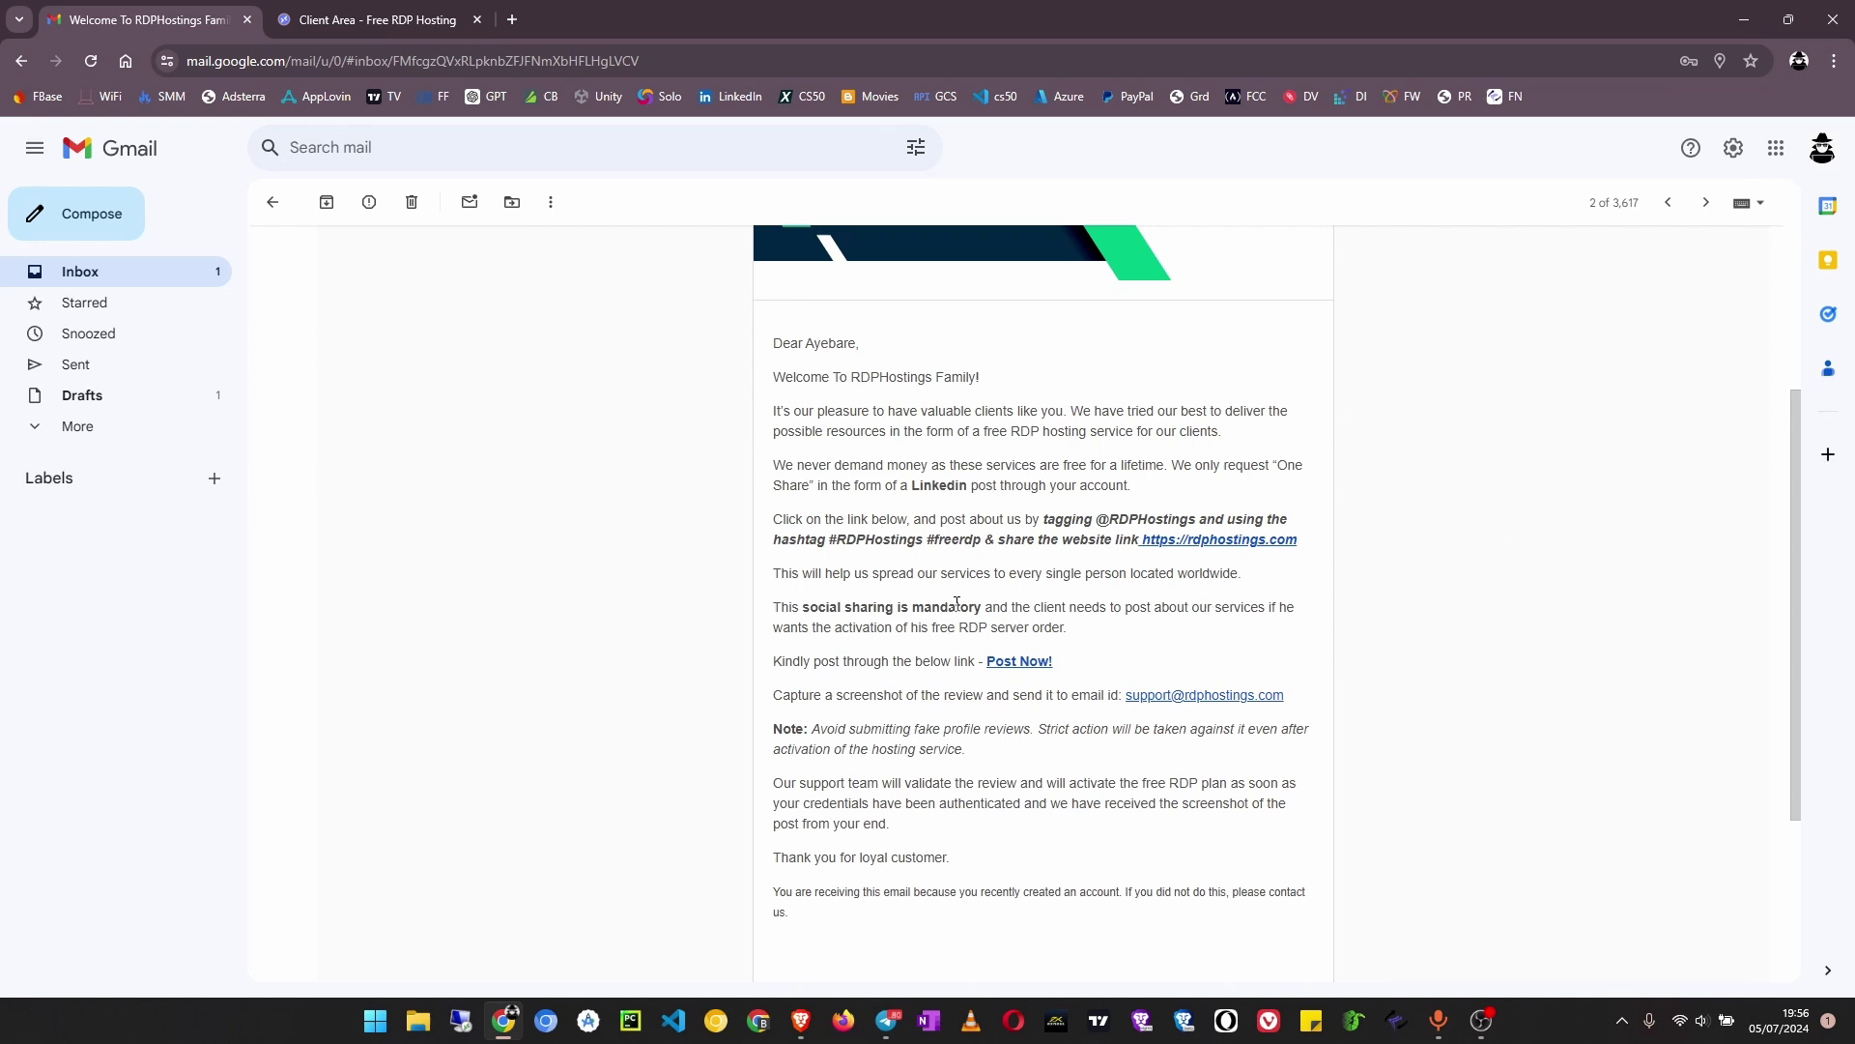
pyautogui.scroll(1, 971, 607)
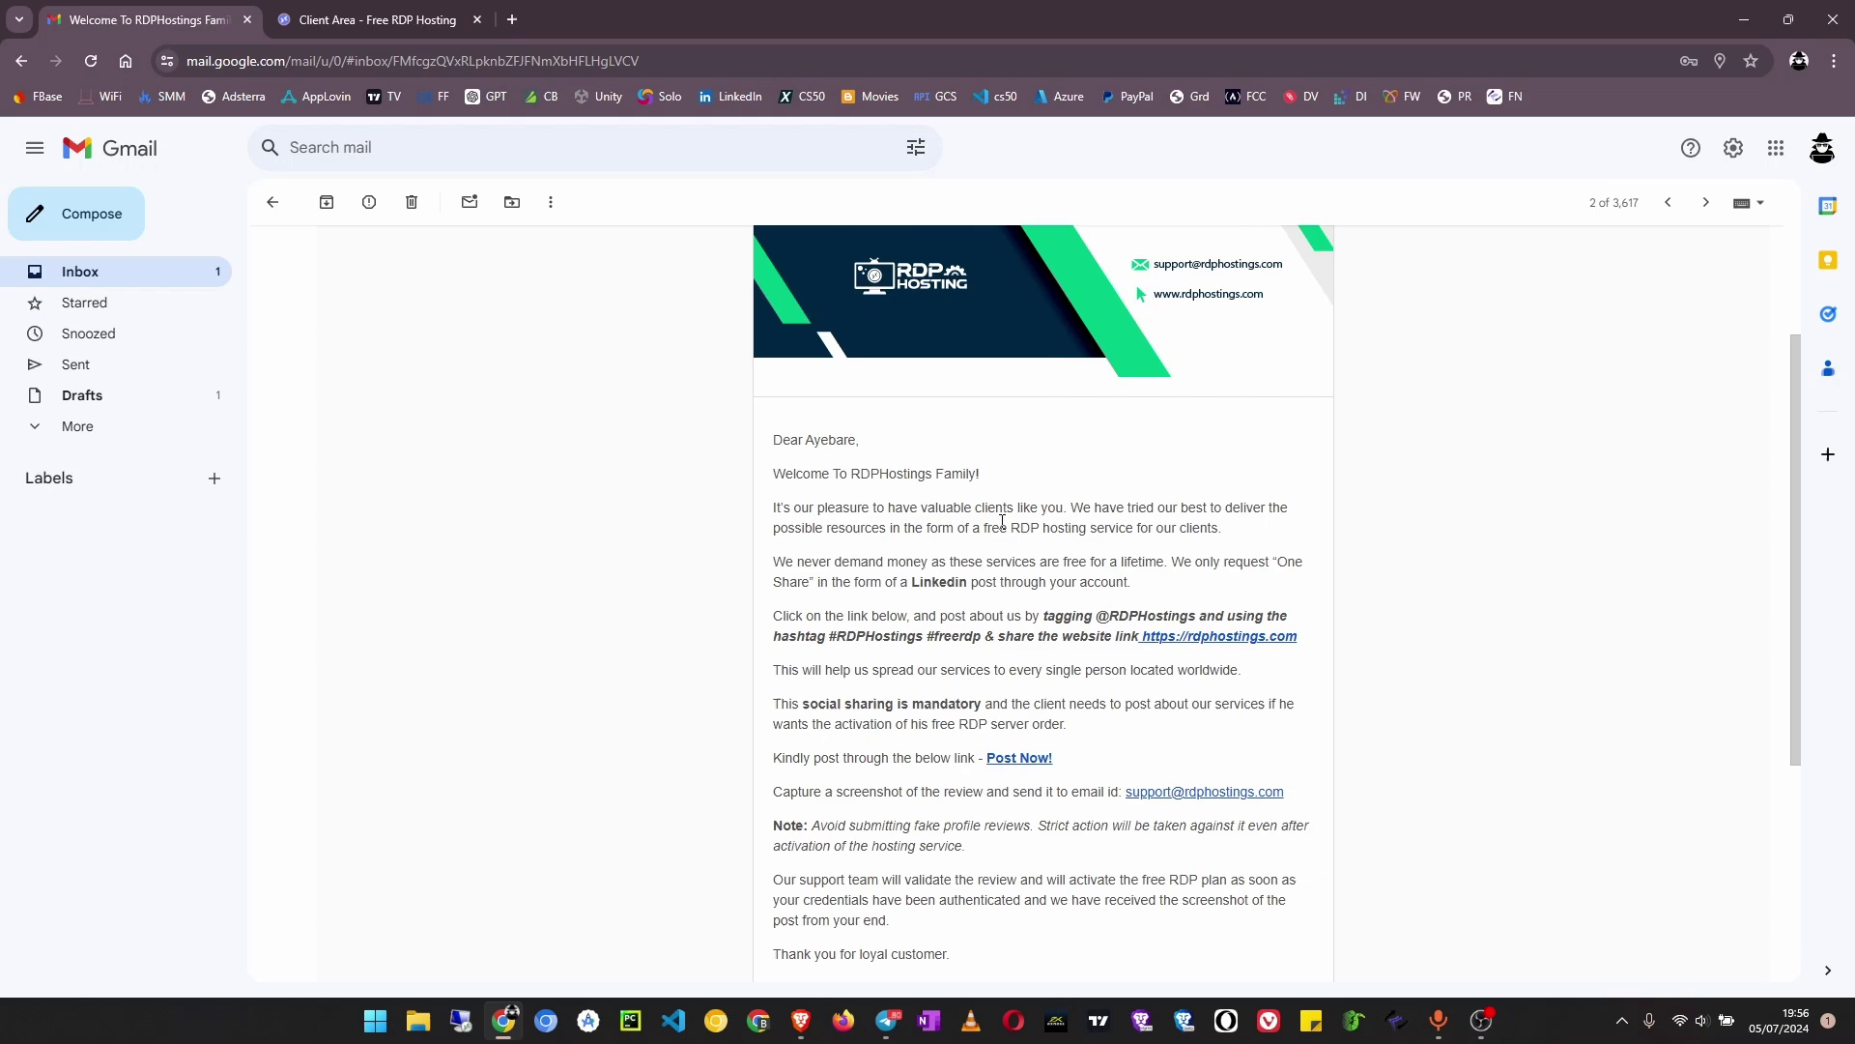
pyautogui.moveTo(1195, 599); pyautogui.dragTo(786, 474)
# Check the Order Confirmation email, then reopen the welcome email down to its posting instructions
pyautogui.click(163, 280)
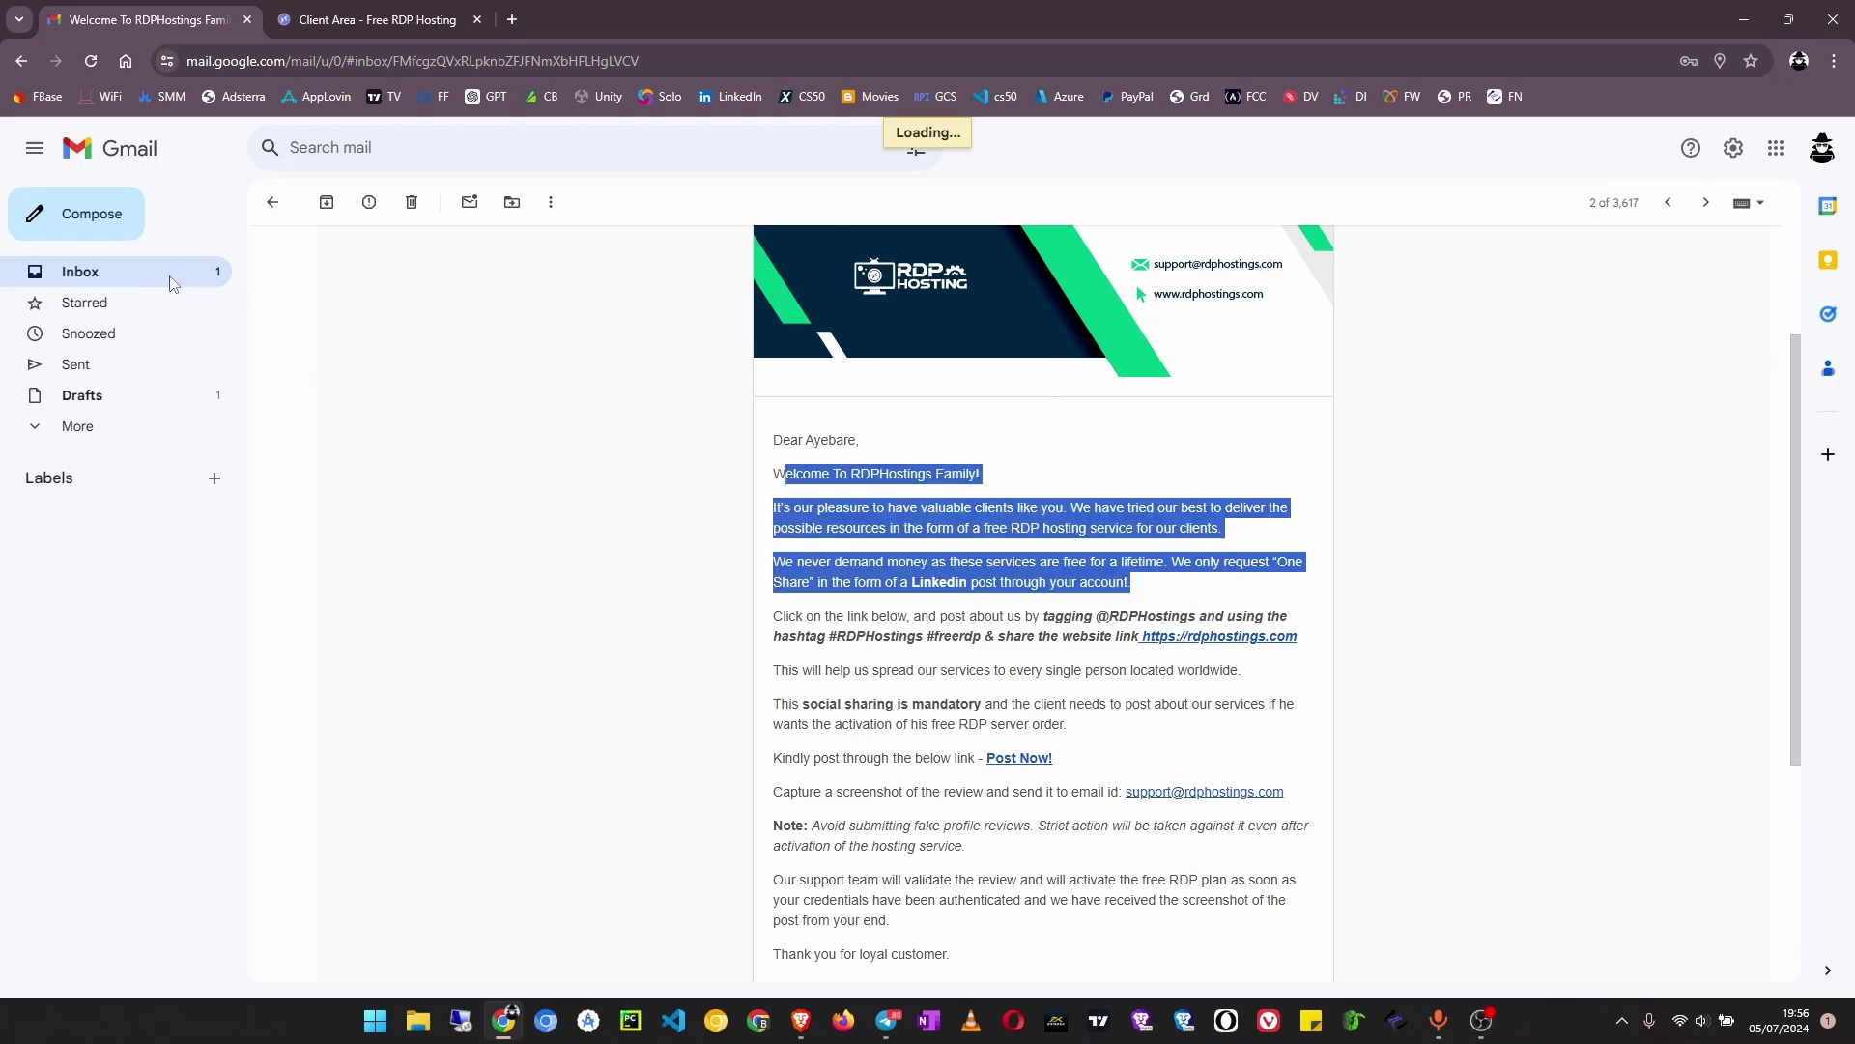
pyautogui.click(622, 307)
pyautogui.scroll(-5, 1002, 671)
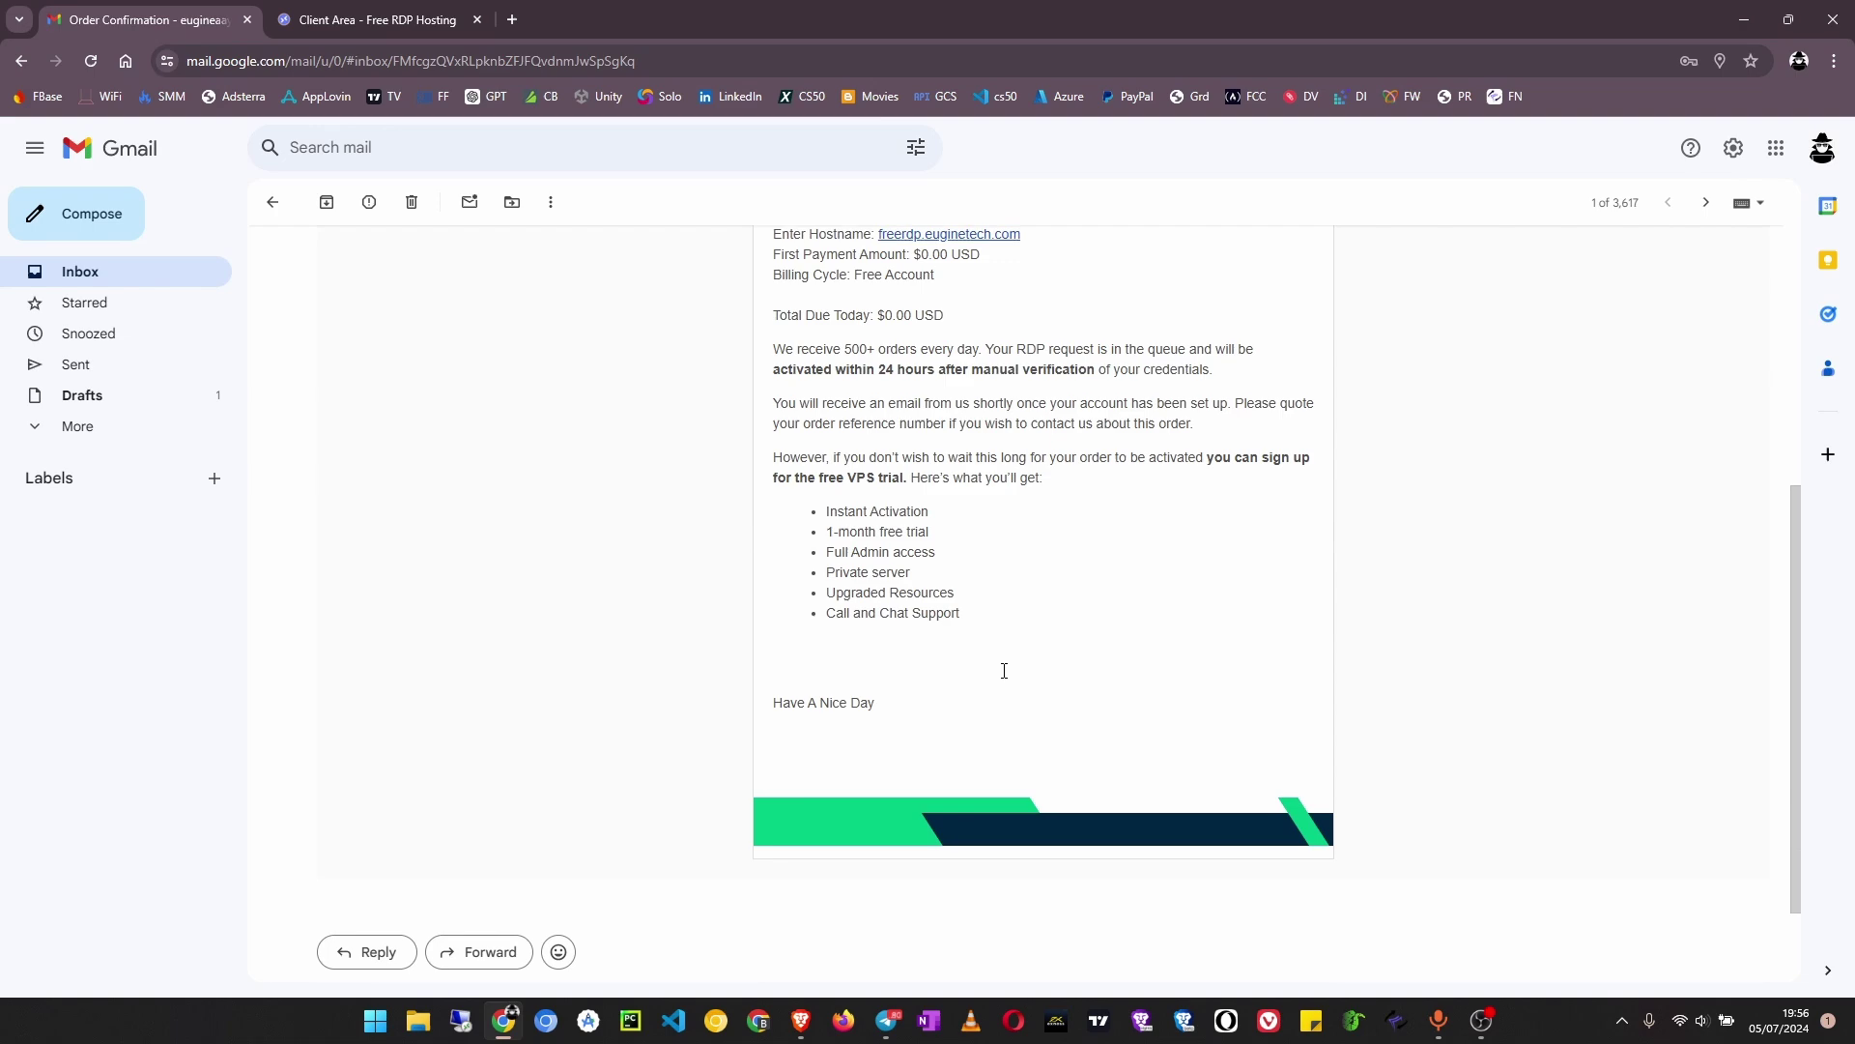
pyautogui.scroll(2, 1002, 680)
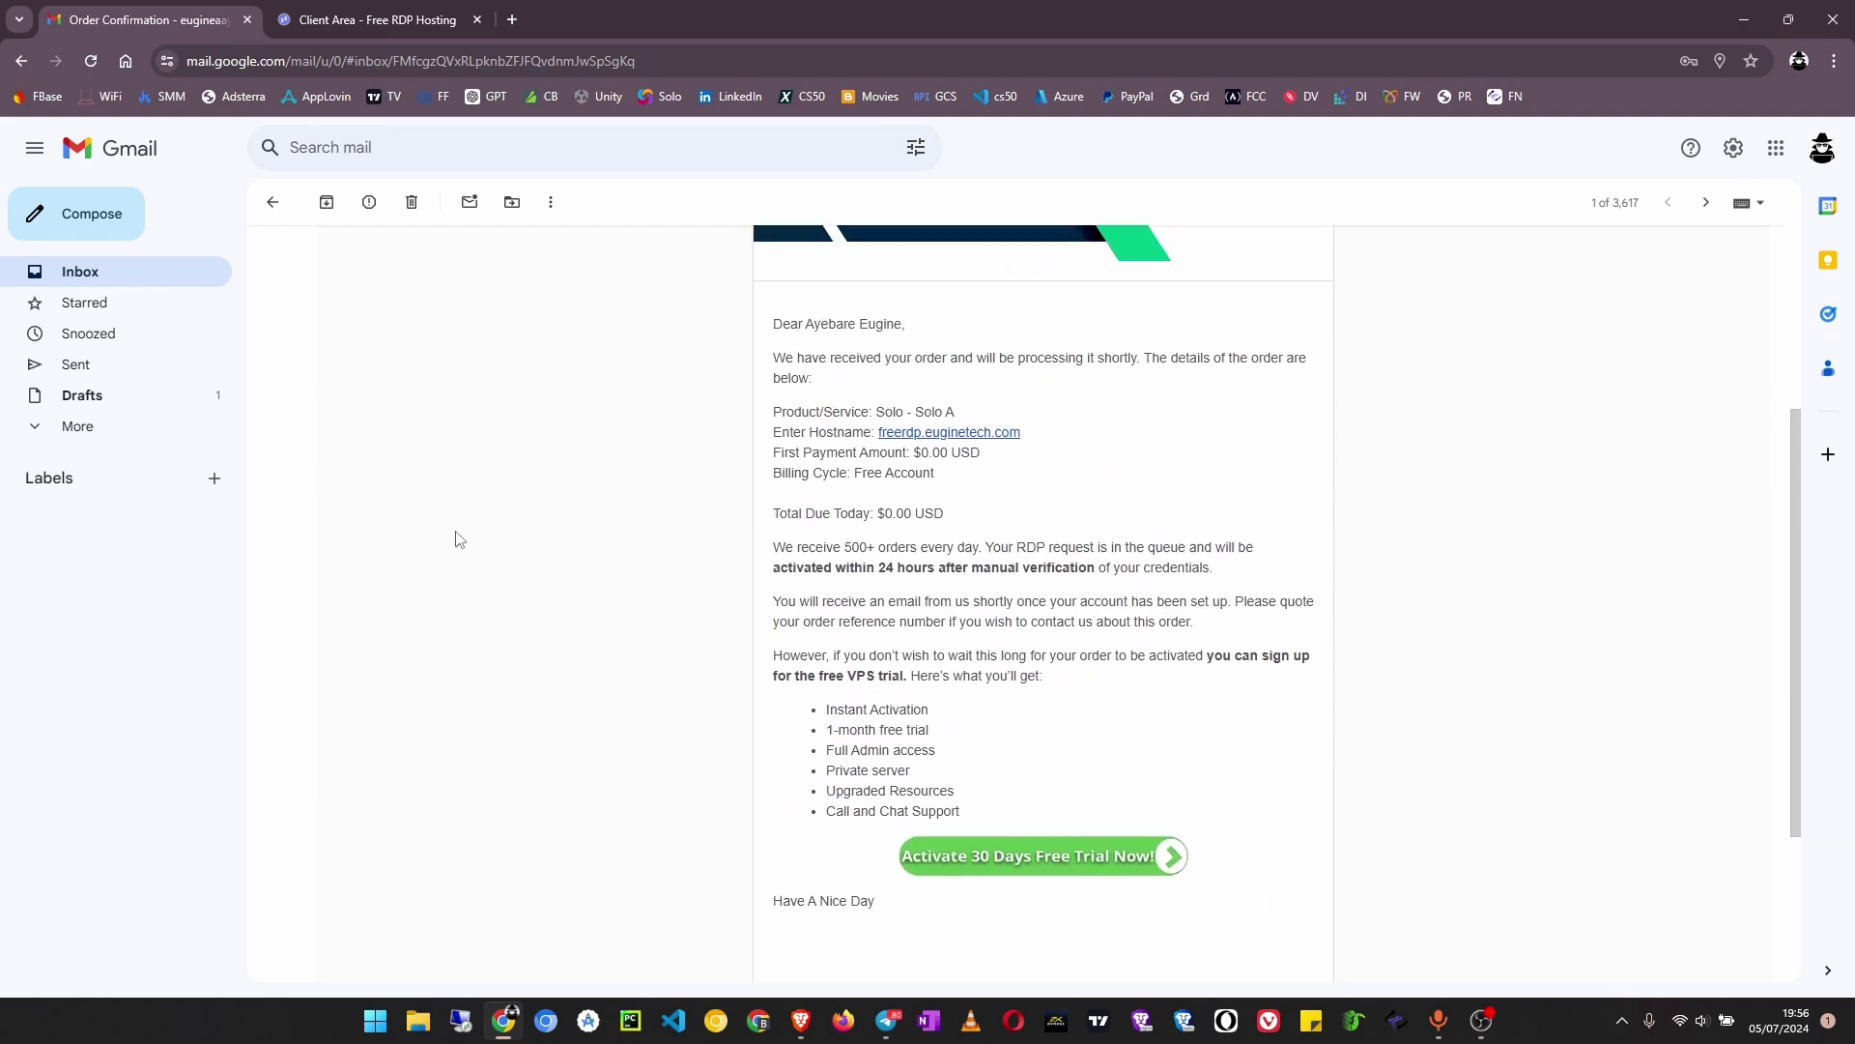
pyautogui.click(174, 278)
pyautogui.click(648, 341)
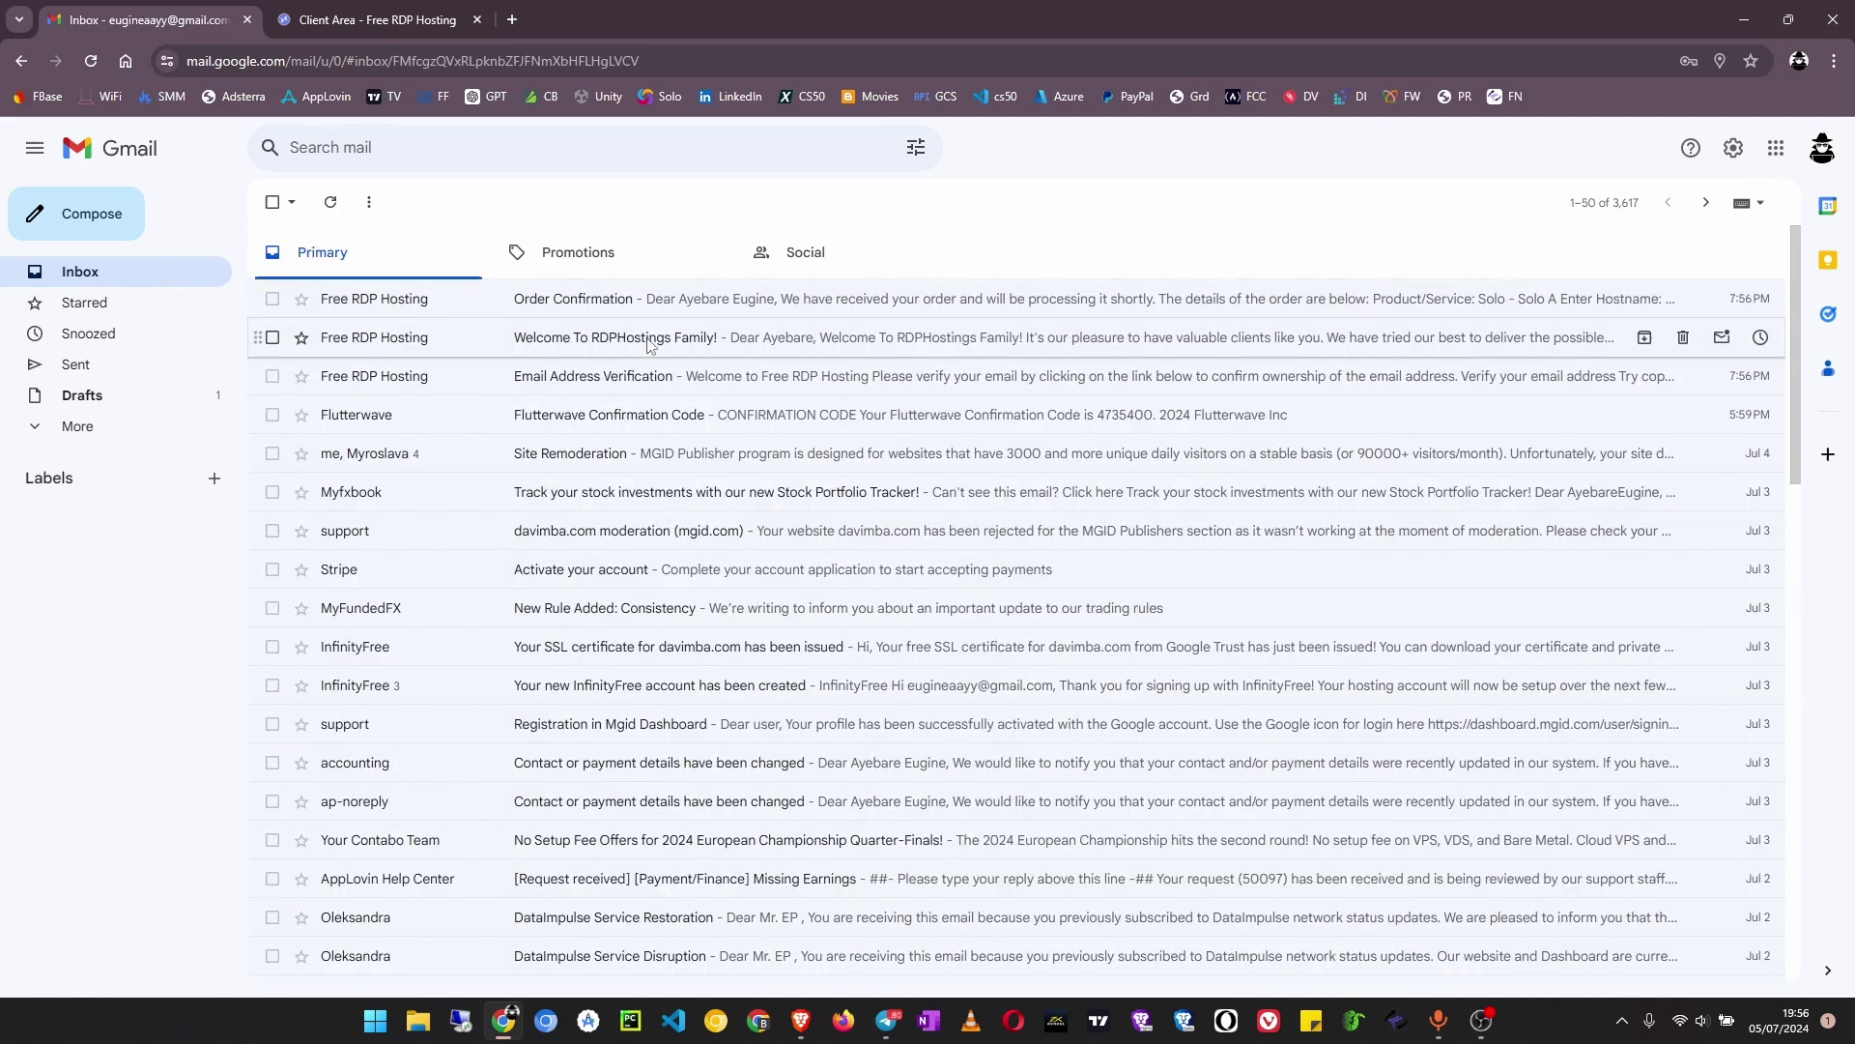
pyautogui.scroll(-1, 1320, 356)
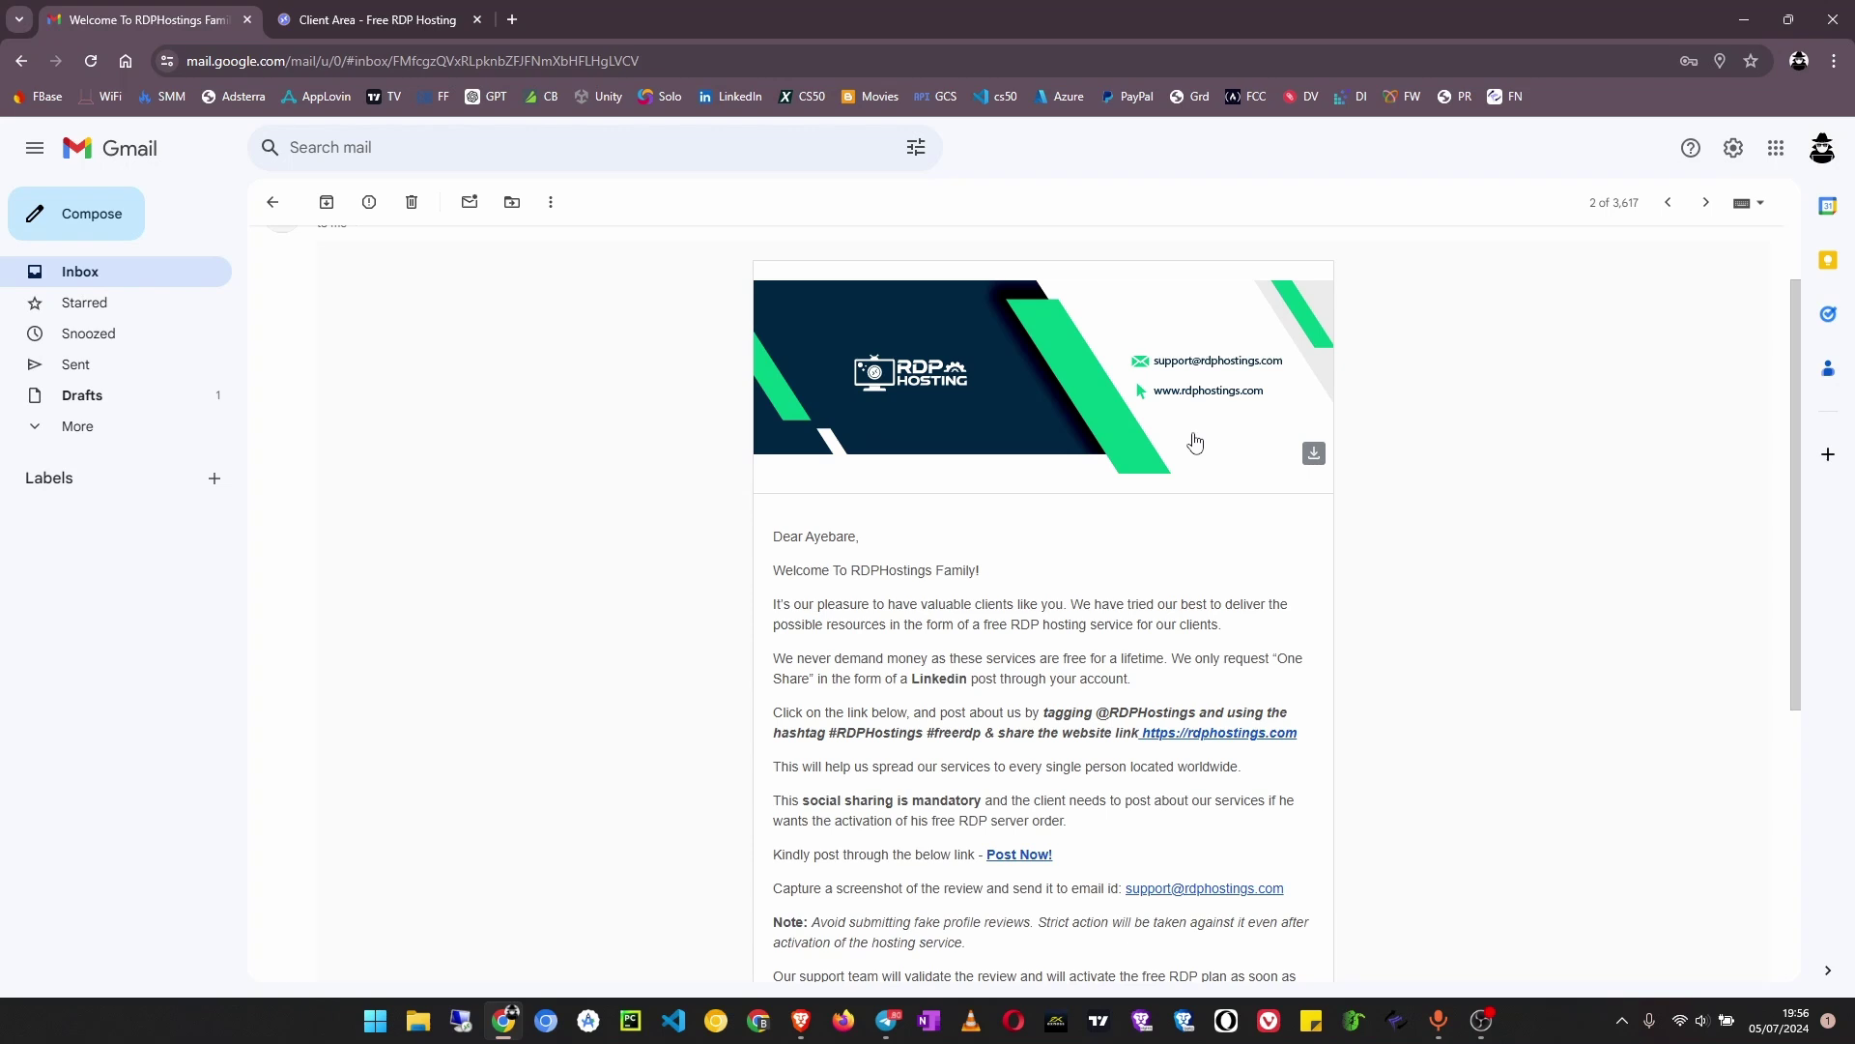
pyautogui.scroll(-3, 962, 635)
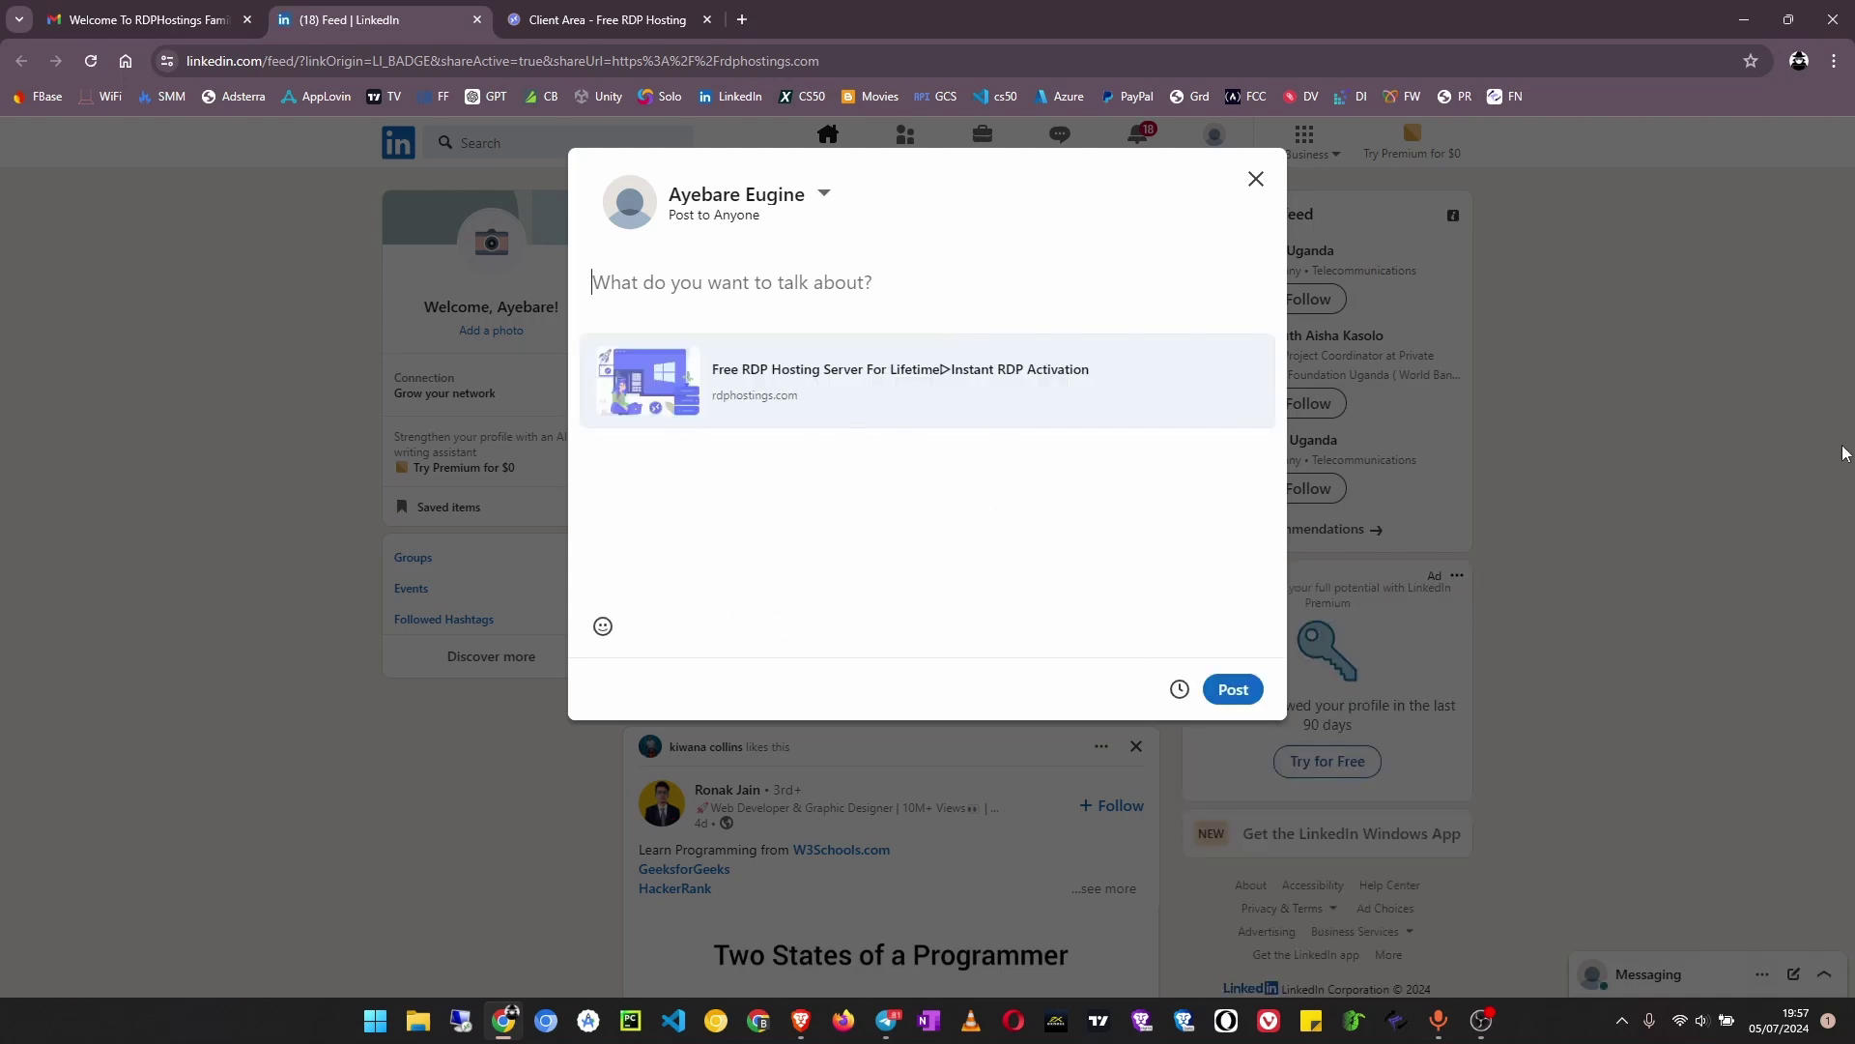
# Write the promo lines 'Did you know… for lifetime?' and 'Get it now from RDP Hostings' in the post
pyautogui.write('Did')
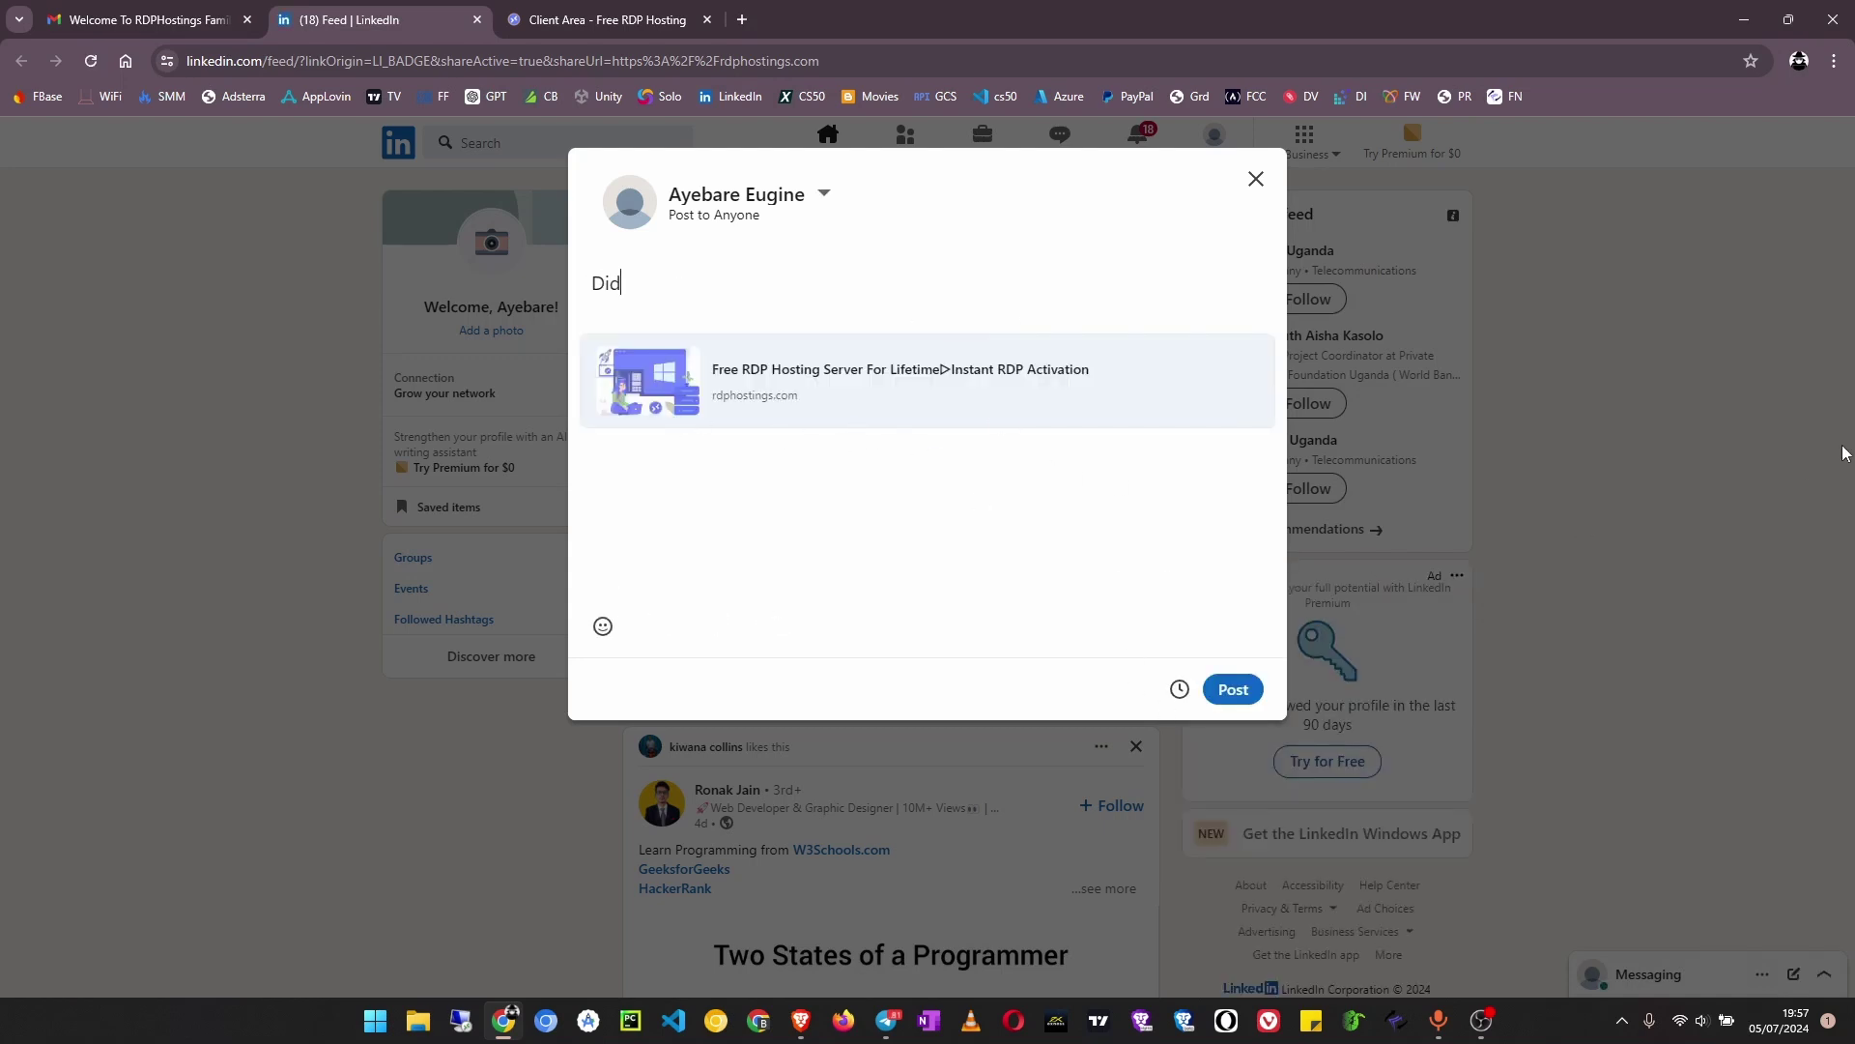
pyautogui.write(' you know you can get a free rdp serv')
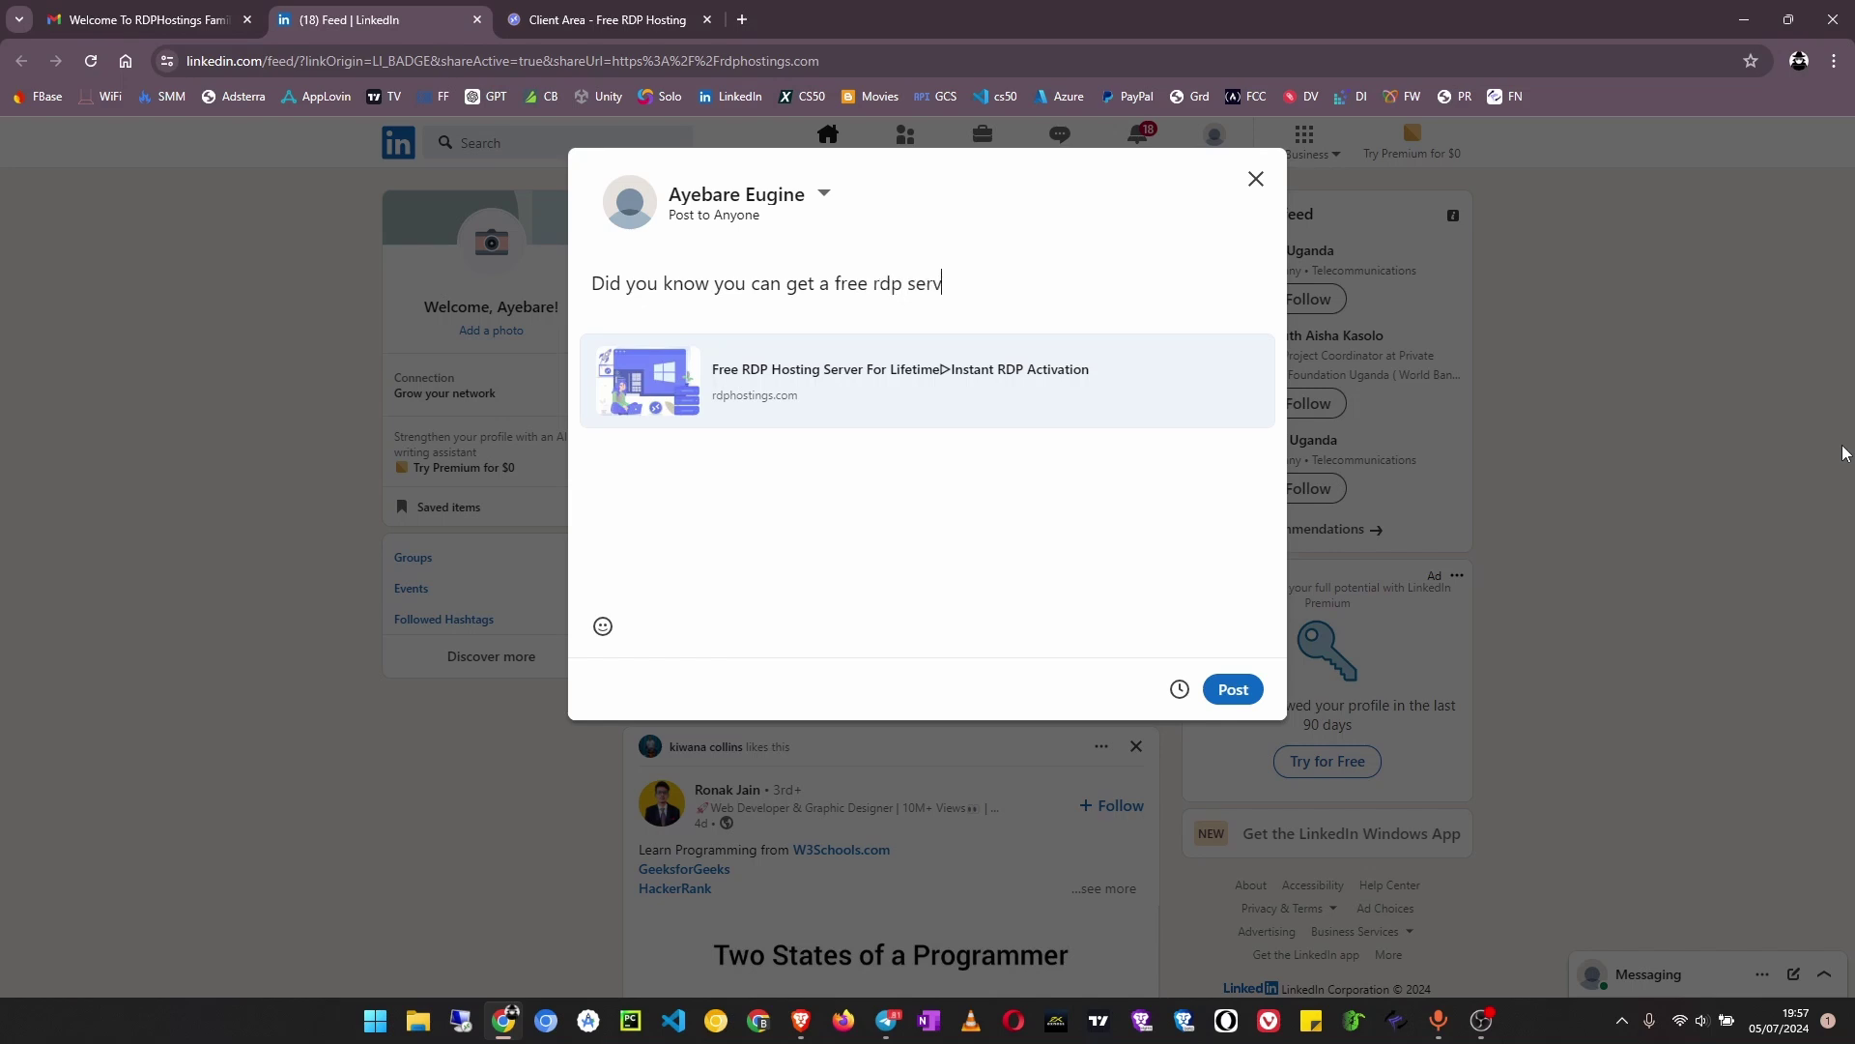
pyautogui.write('and vps server for lif')
pyautogui.write('etime')
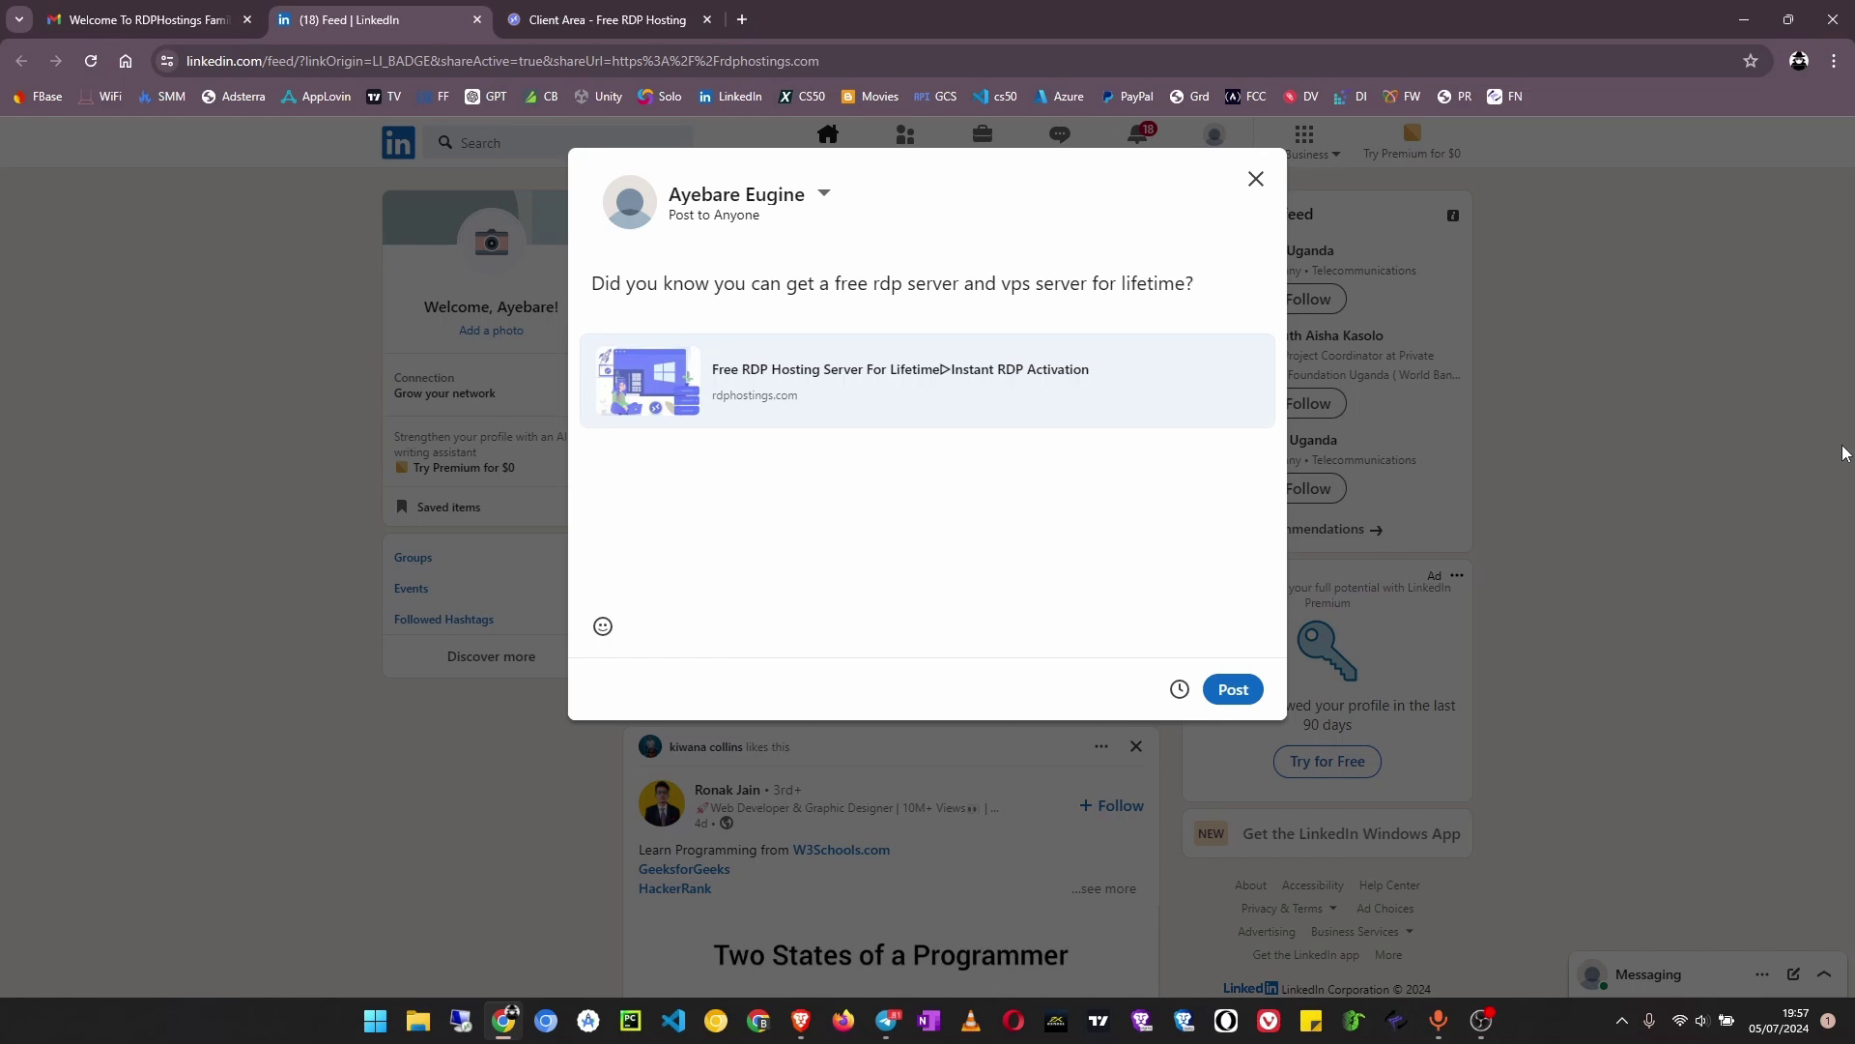
pyautogui.write('?')
pyautogui.press('Return')
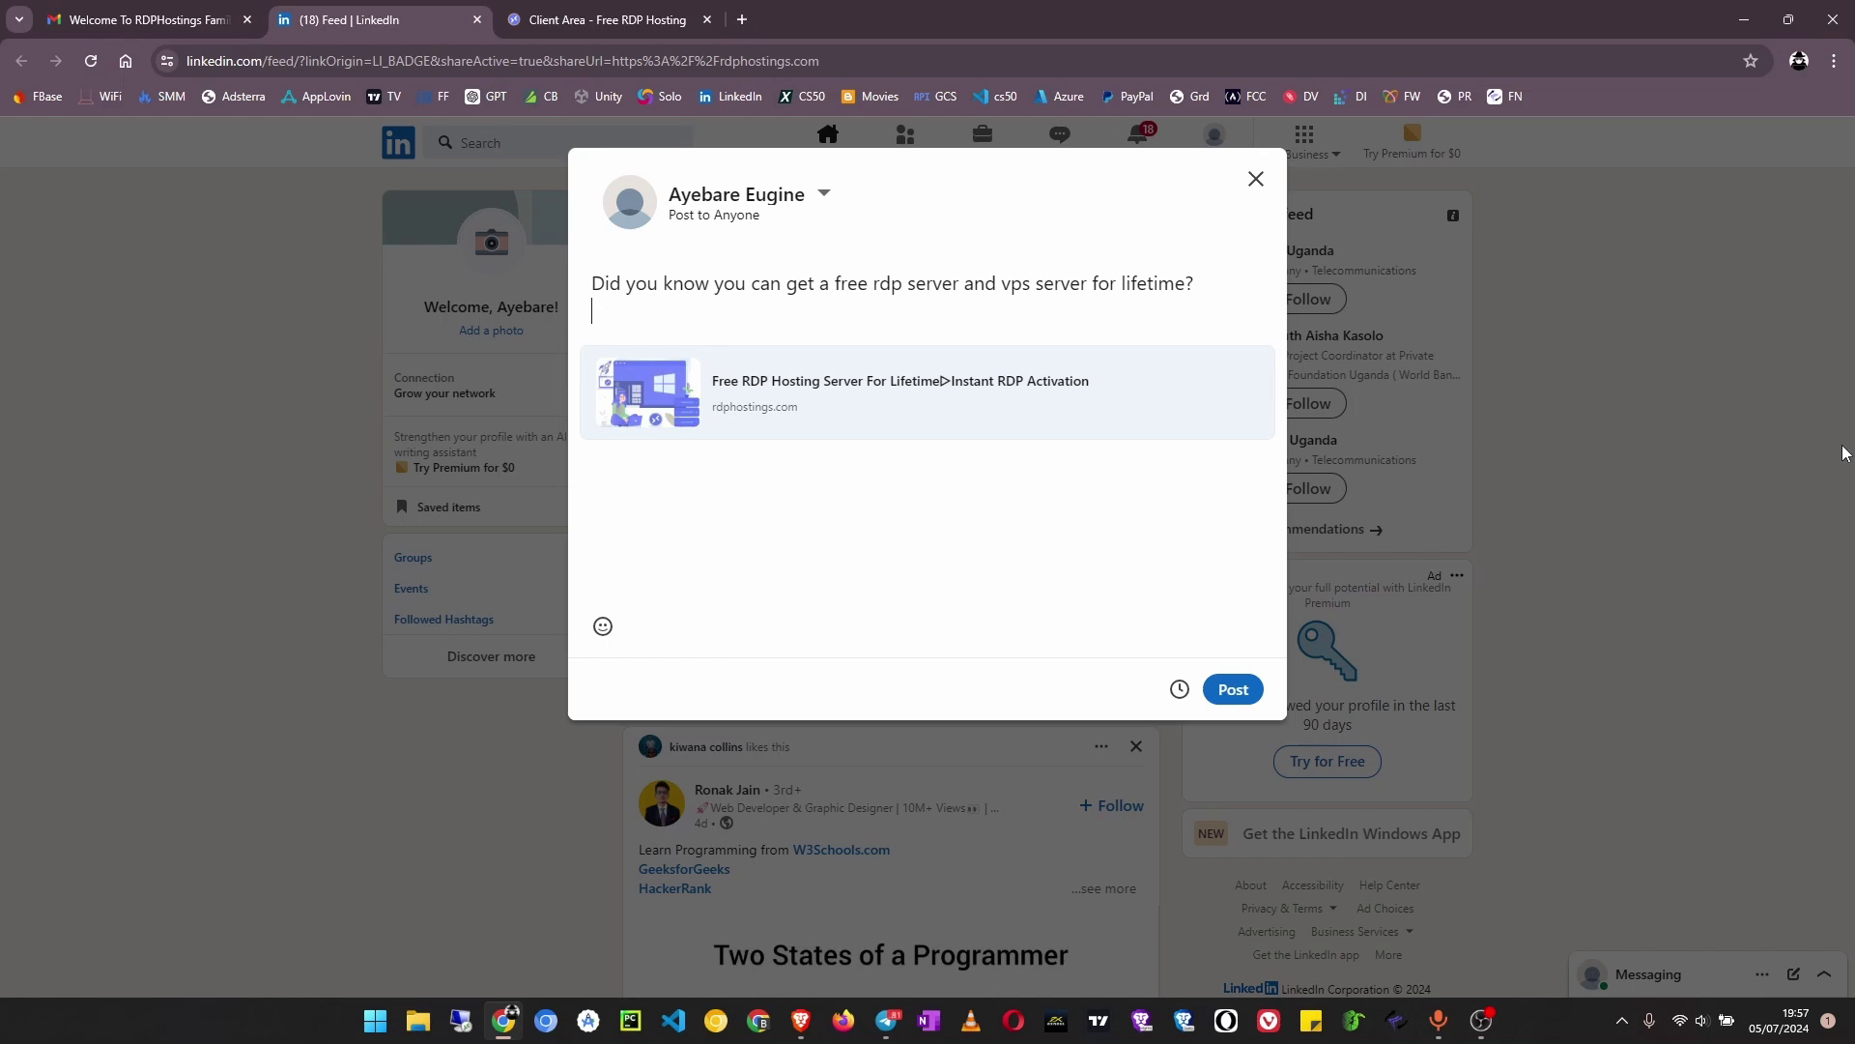
pyautogui.write('Get it now from RDP Hos')
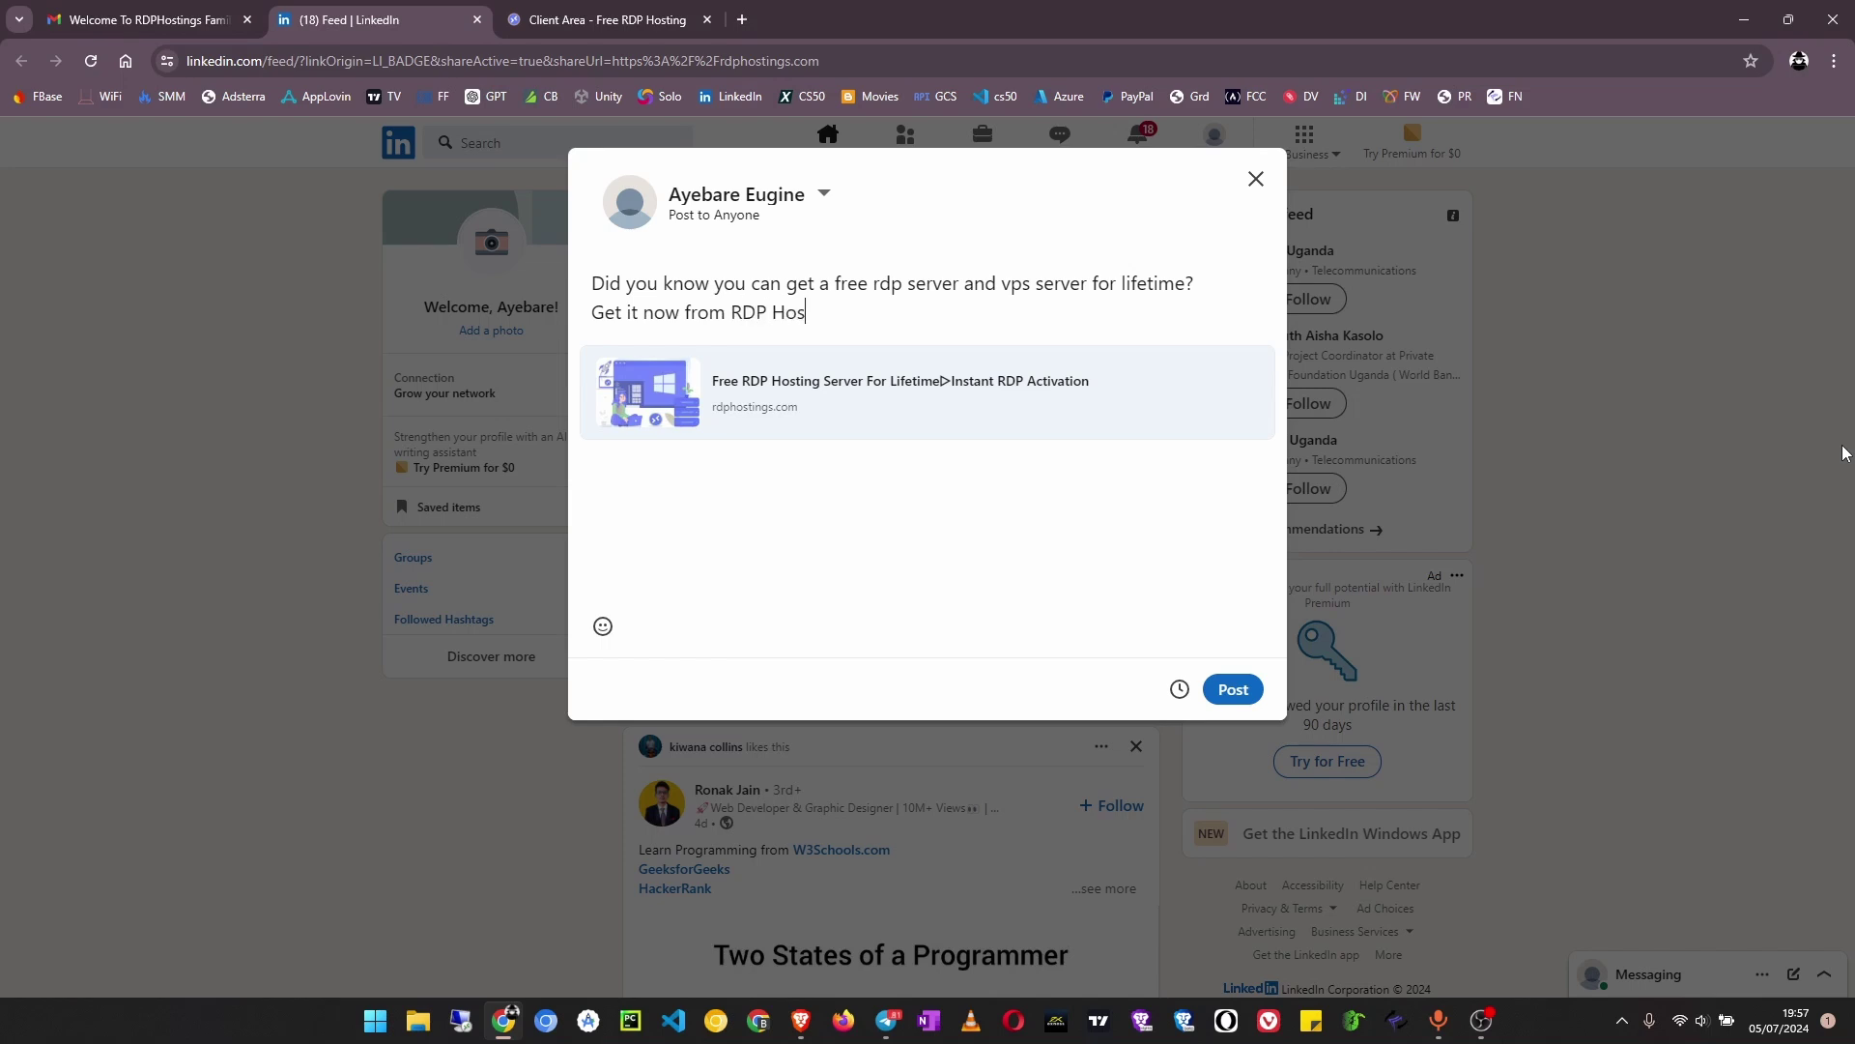
pyautogui.write('tings')
pyautogui.press('Return')
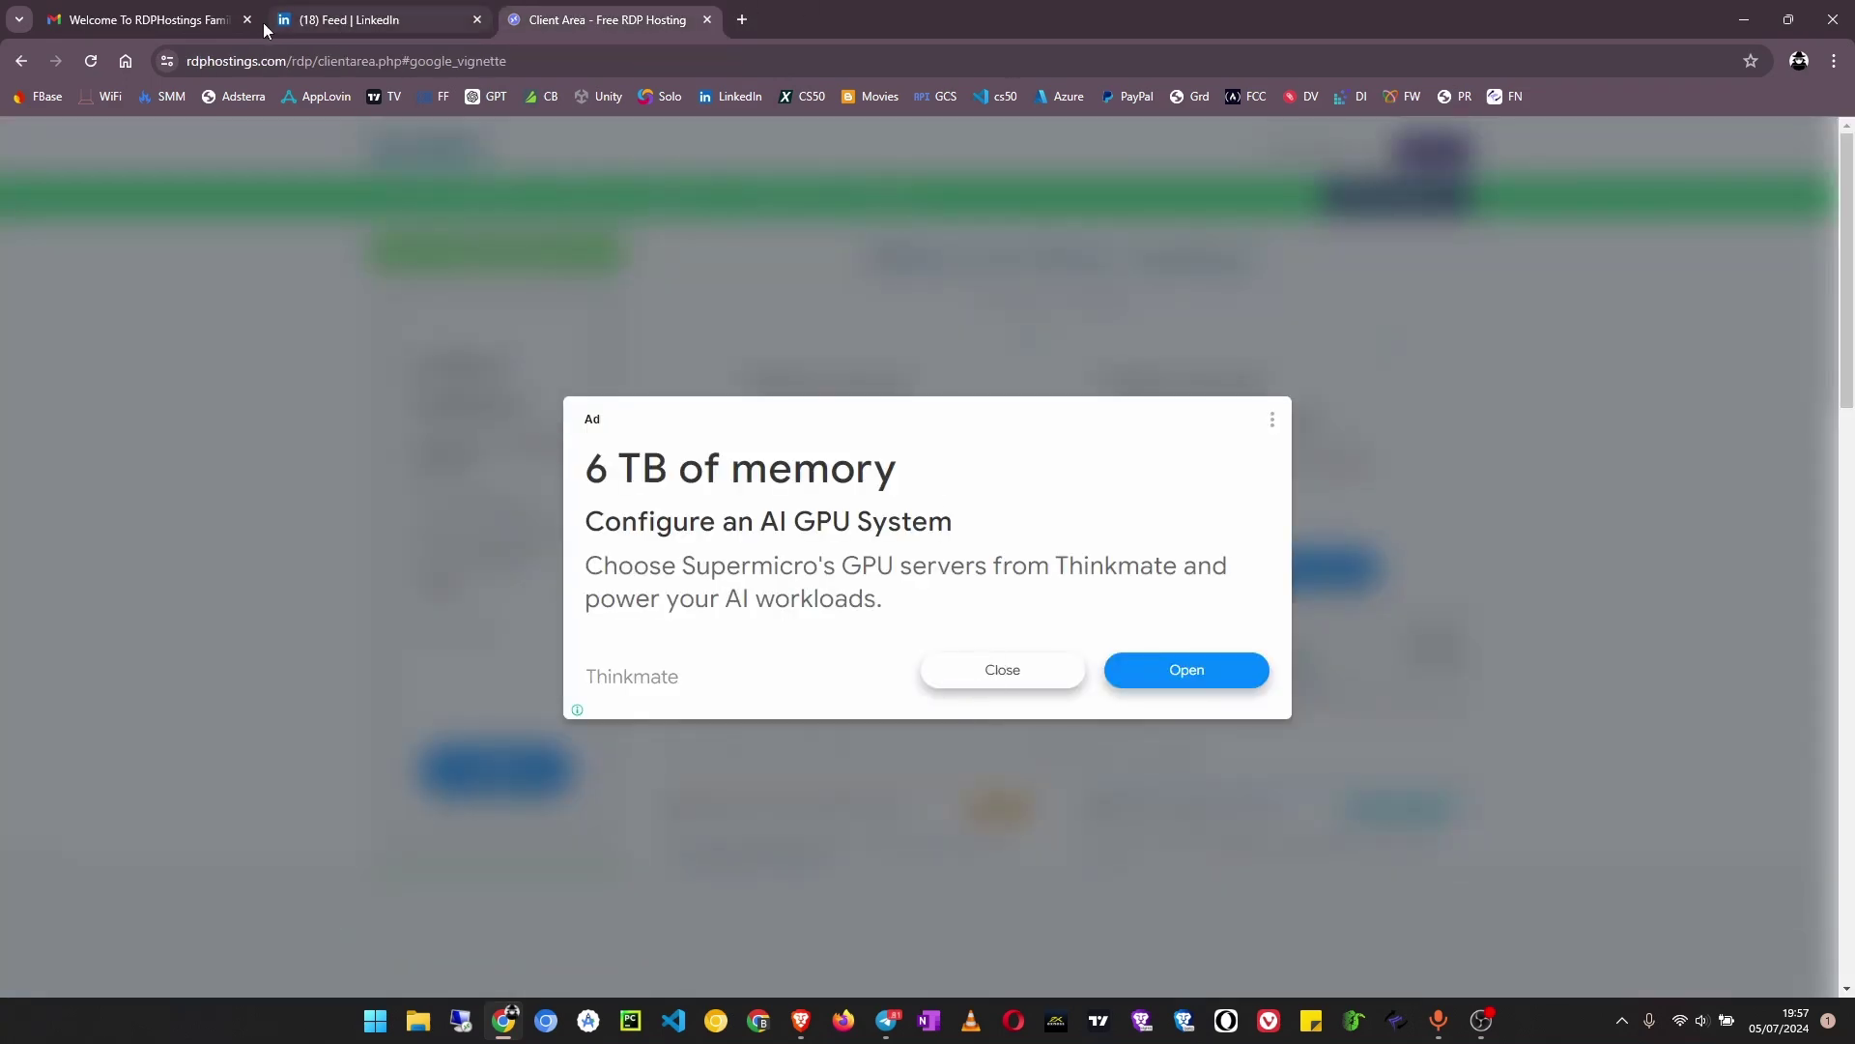
# Copy the '#RDPHostings #freerdp' hashtags from the welcome email's posting instructions
pyautogui.click(116, 27)
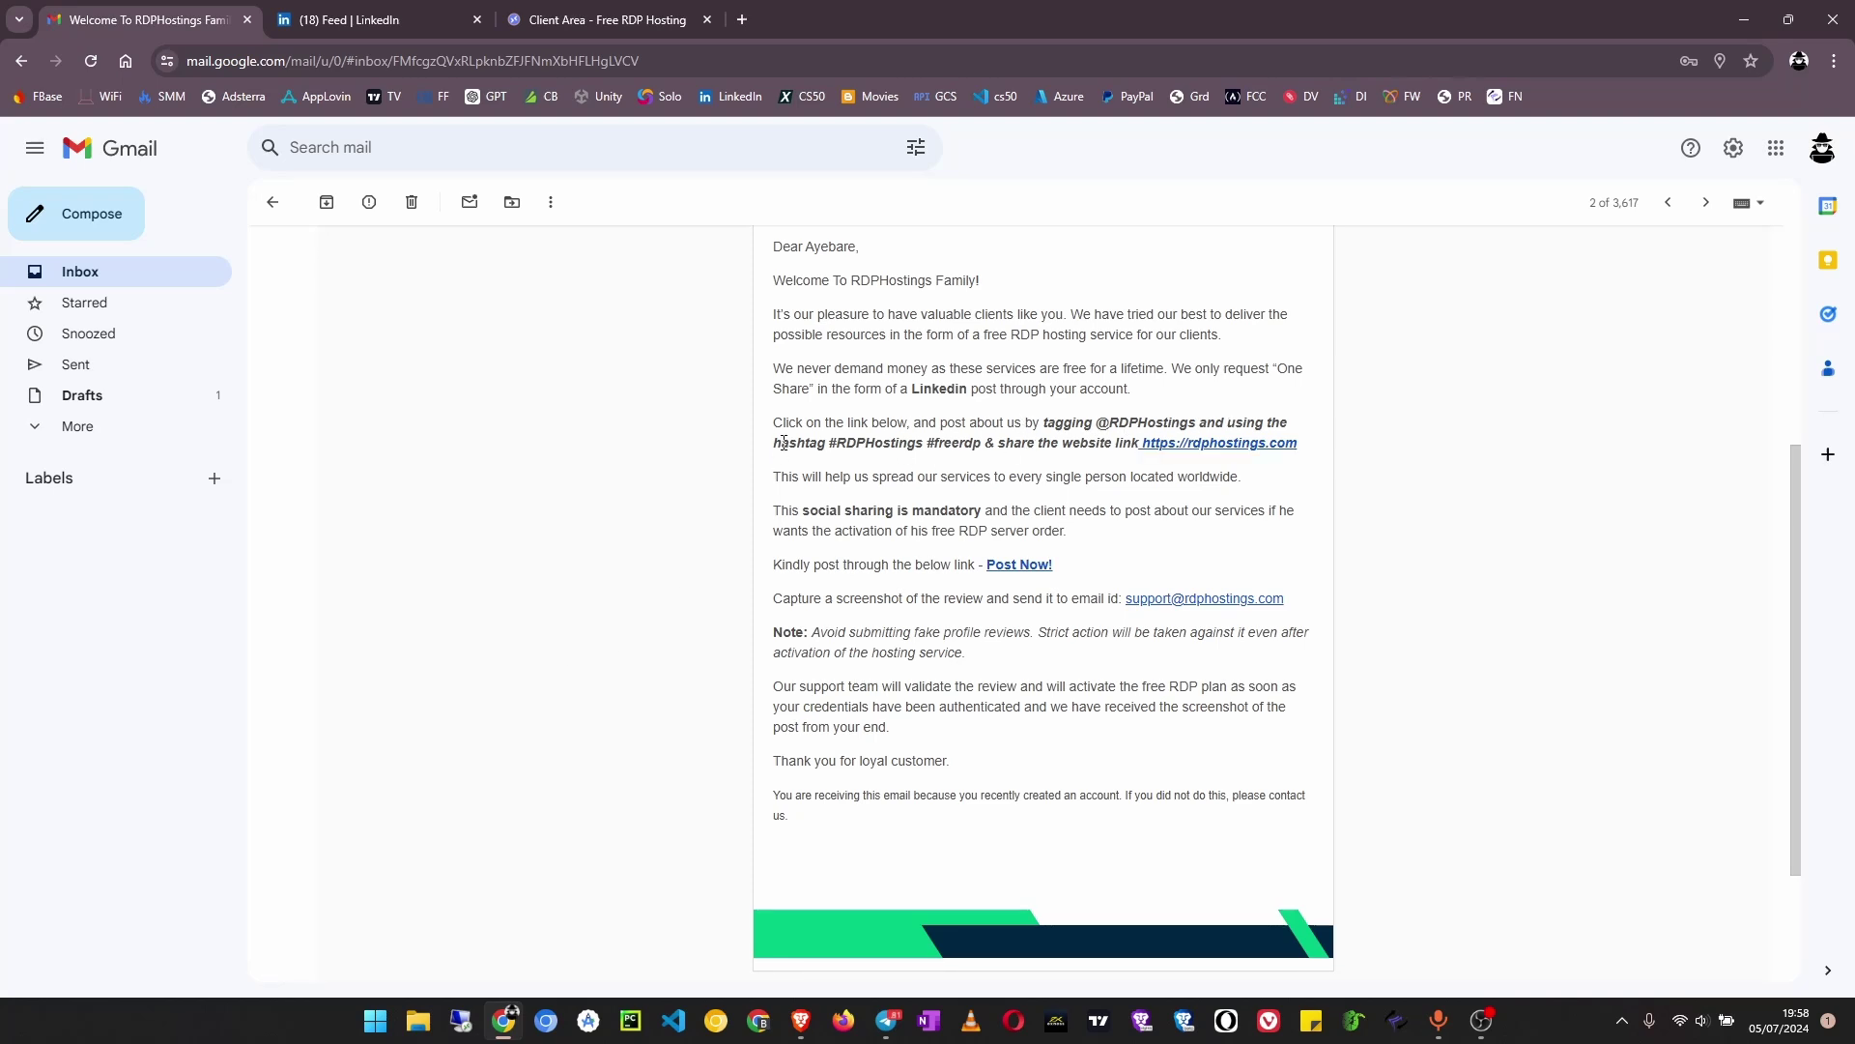
pyautogui.moveTo(831, 445); pyautogui.dragTo(984, 446)
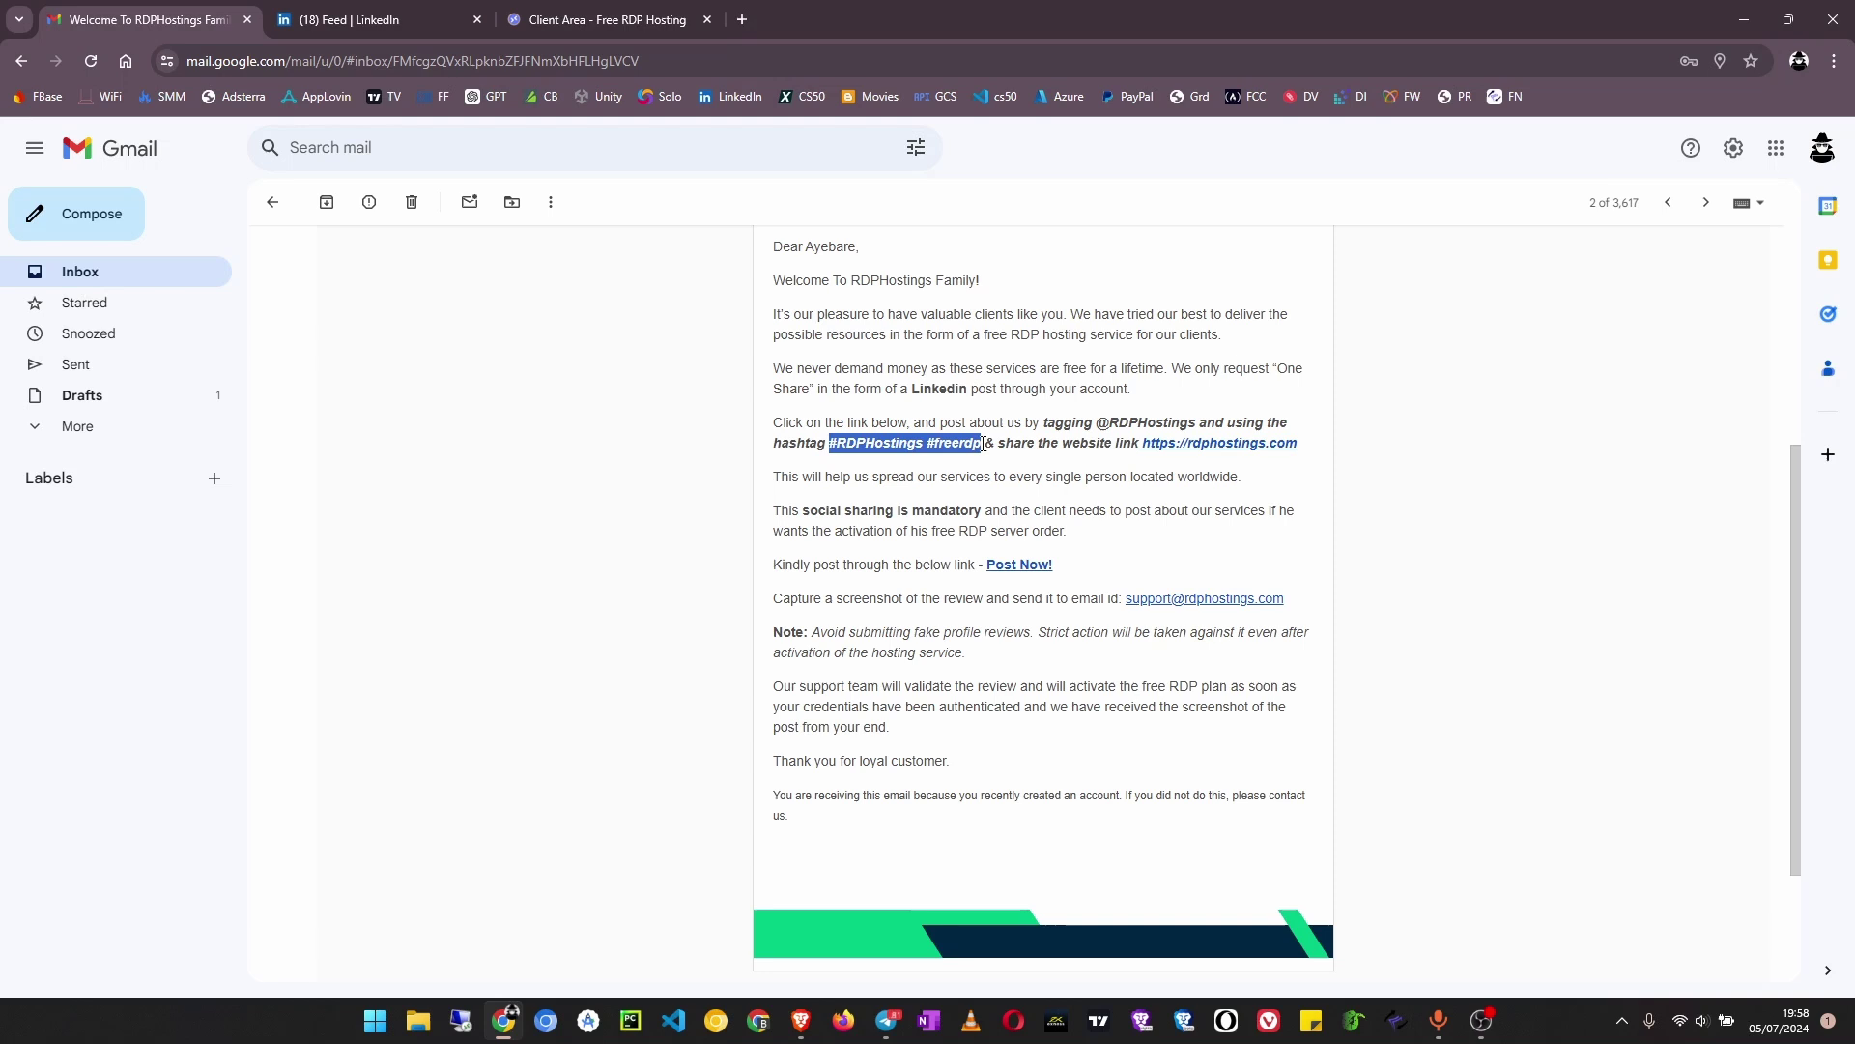
pyautogui.rightClick(917, 444)
pyautogui.click(972, 465)
pyautogui.click(511, 29)
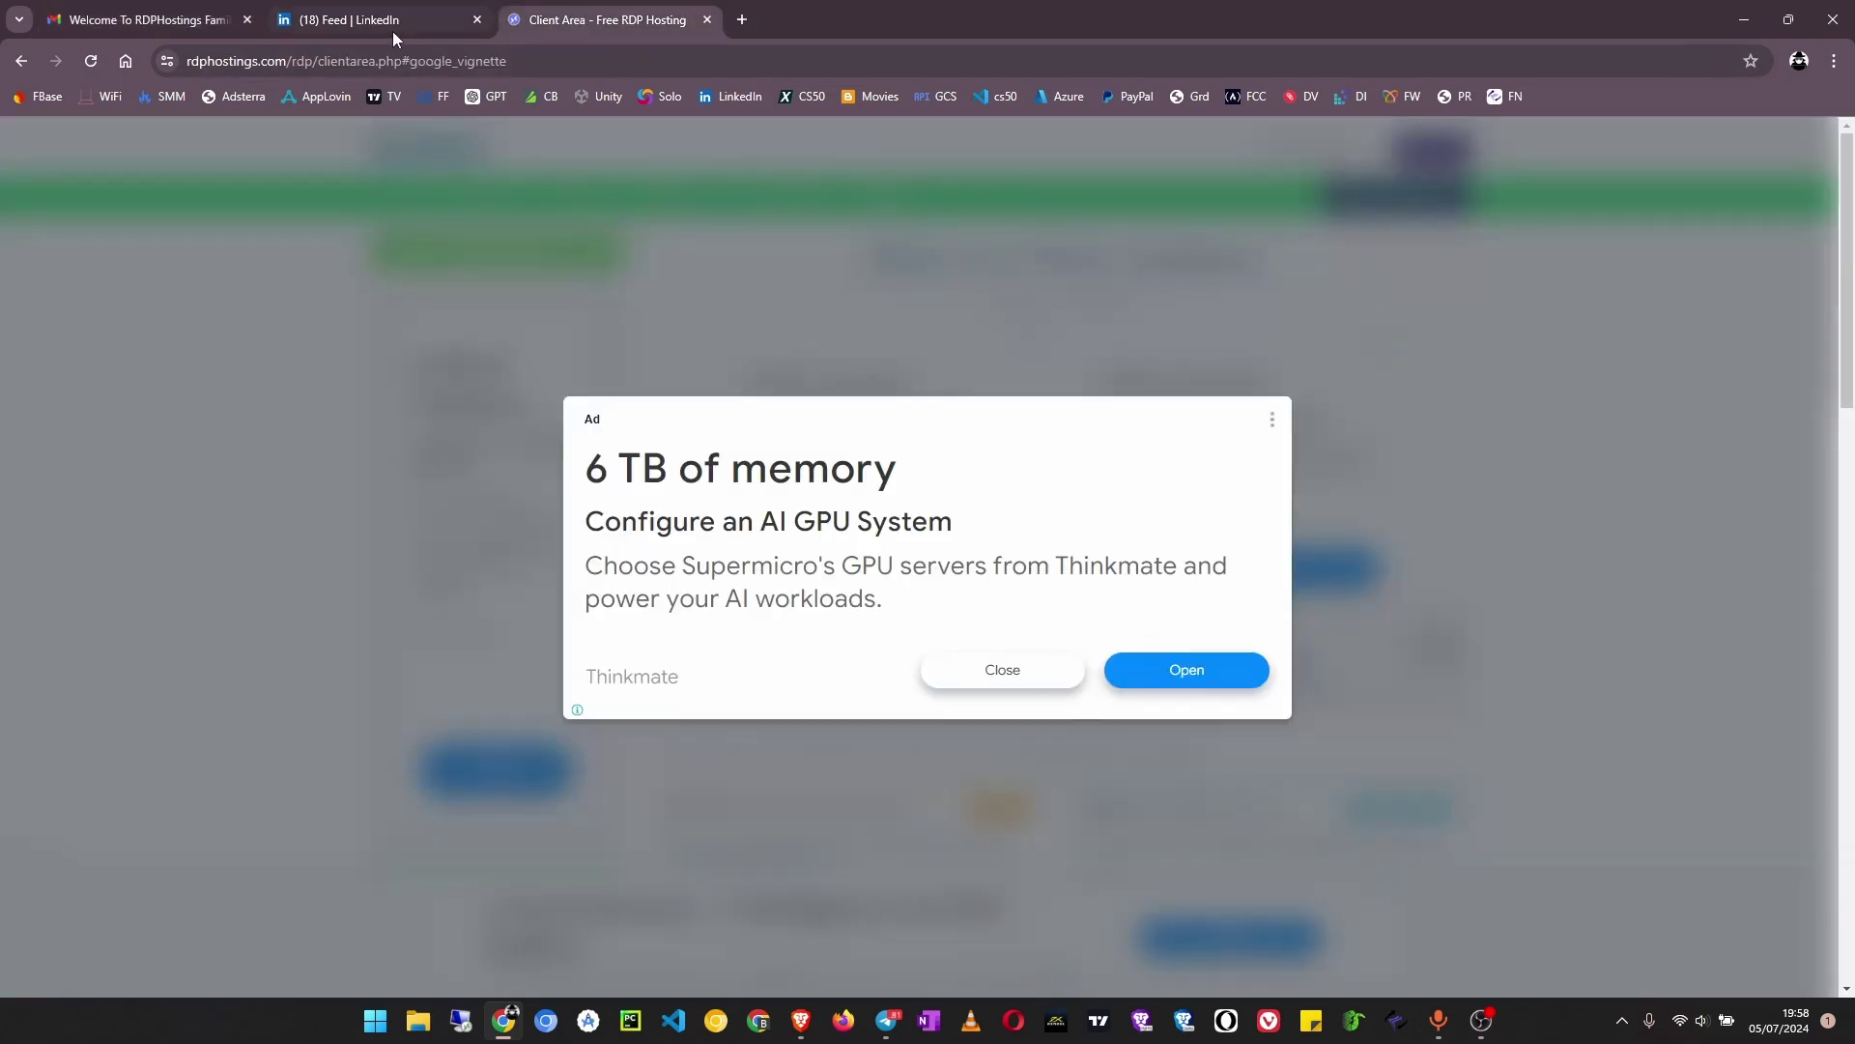
pyautogui.click(392, 31)
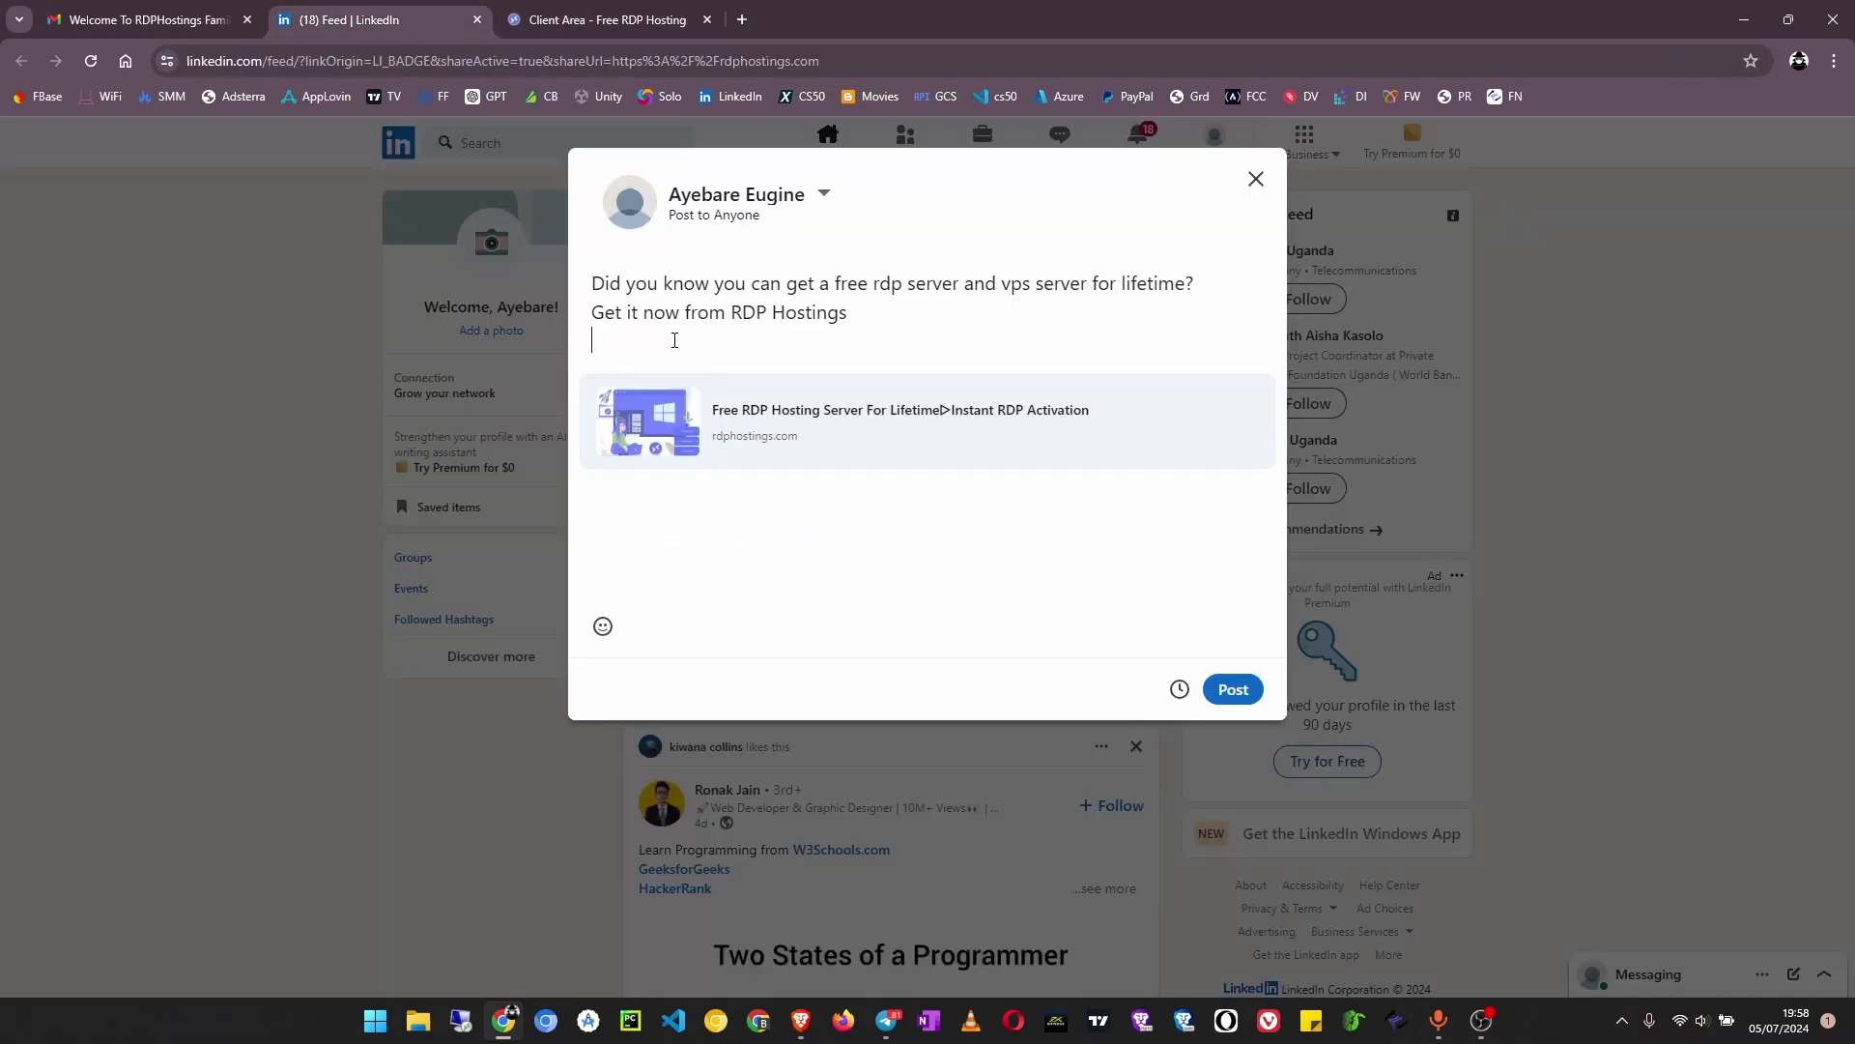
pyautogui.write('@RD')
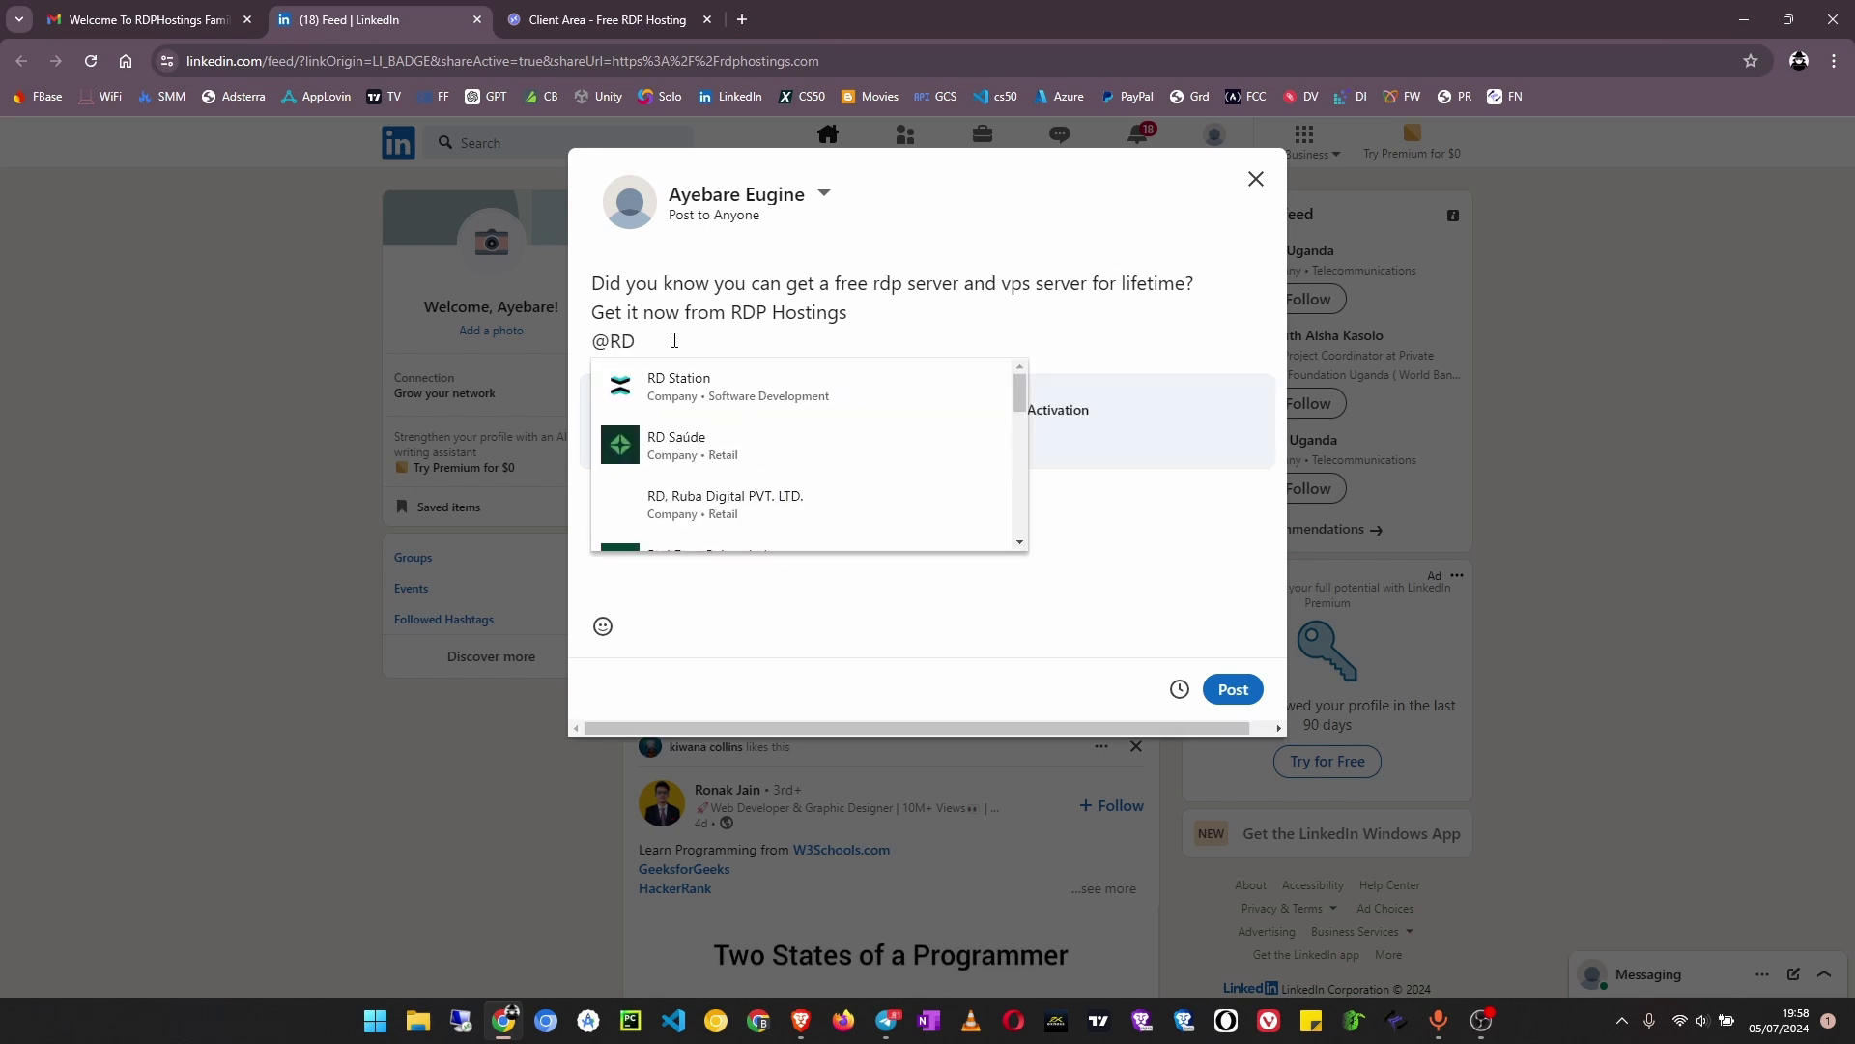
pyautogui.write('P')
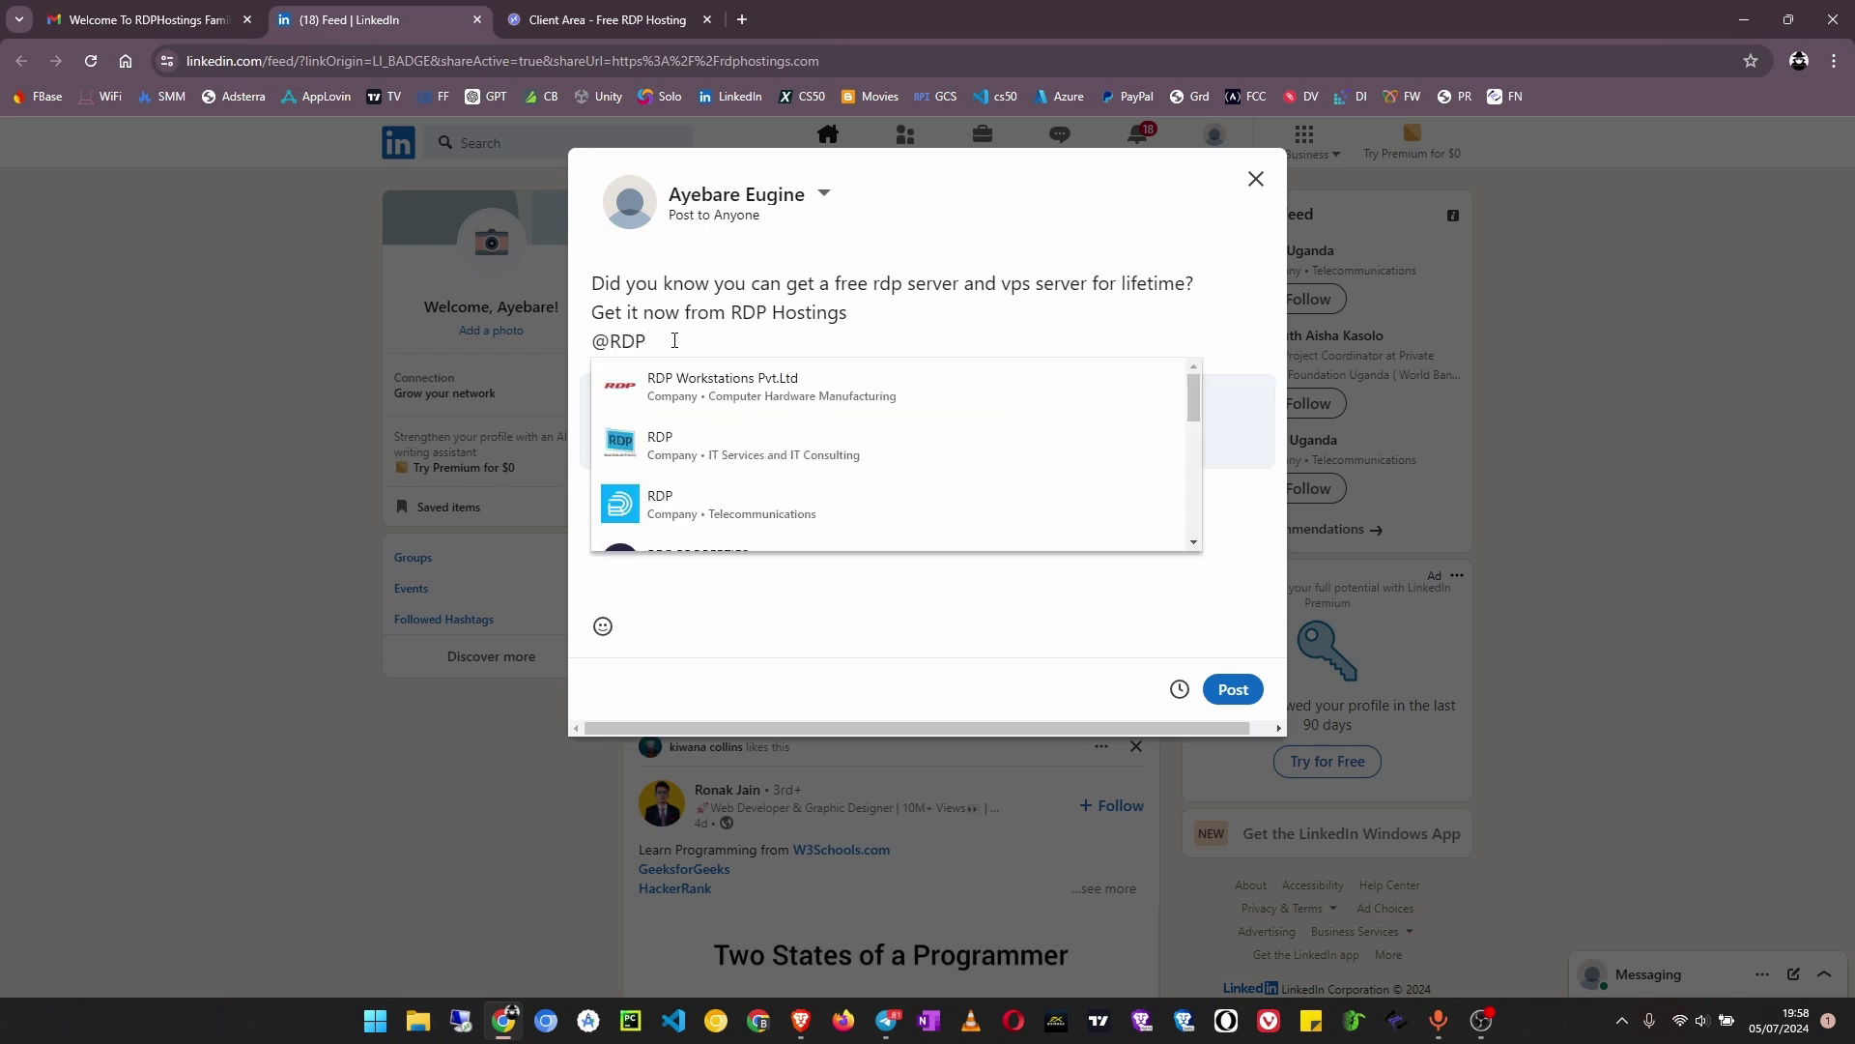
pyautogui.write('H')
pyautogui.click(699, 391)
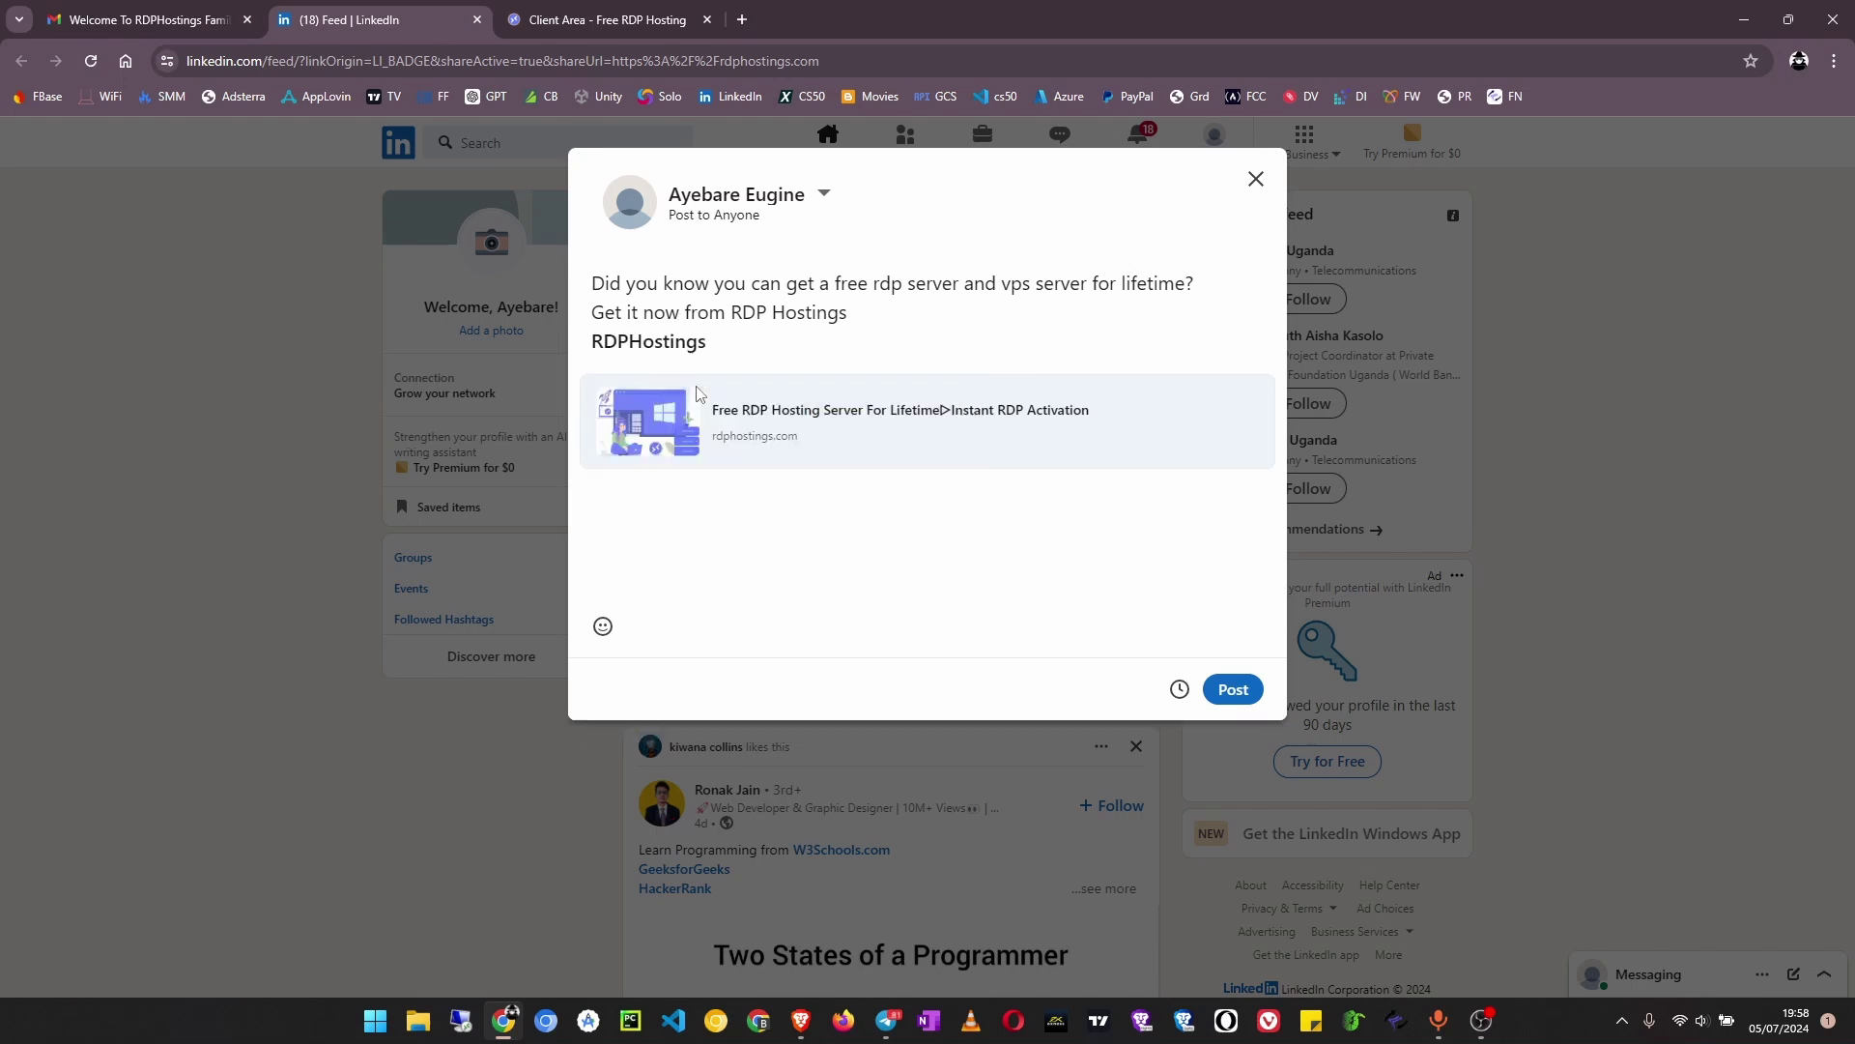
pyautogui.press('Return')
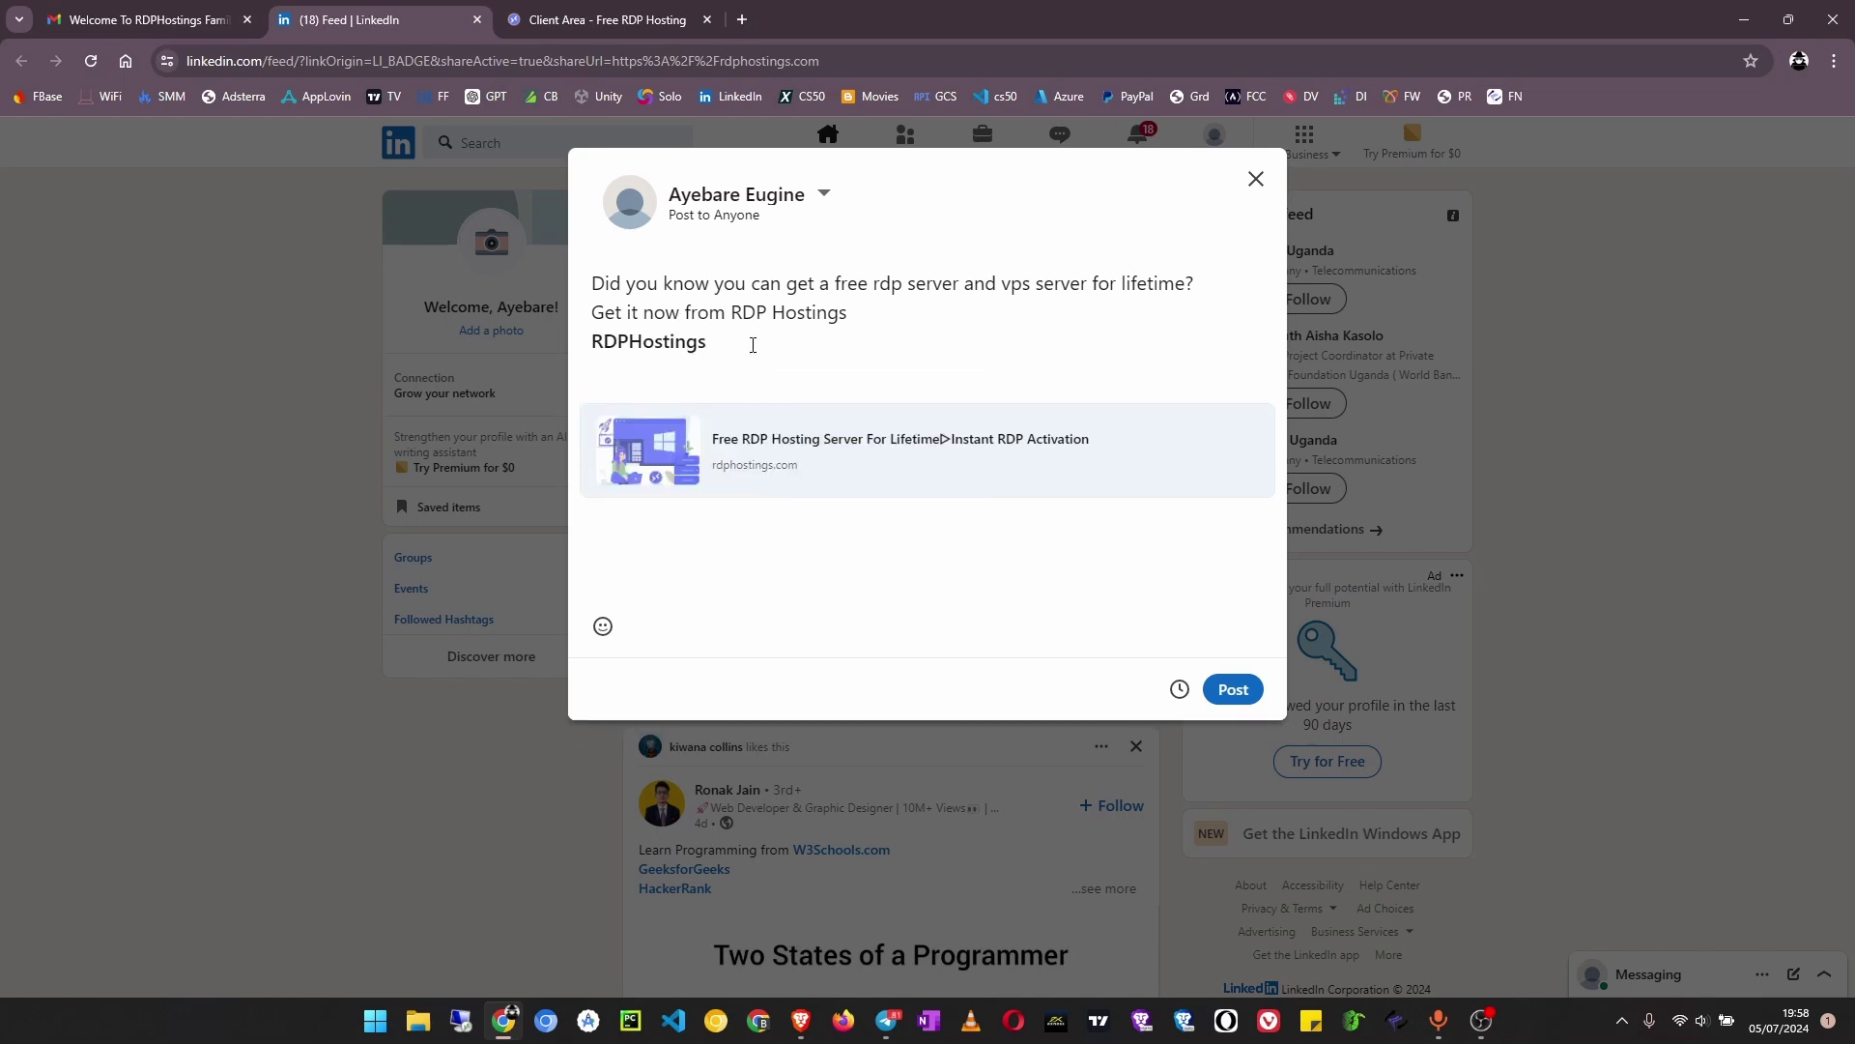
pyautogui.write('#RDPHostings #freerdp')
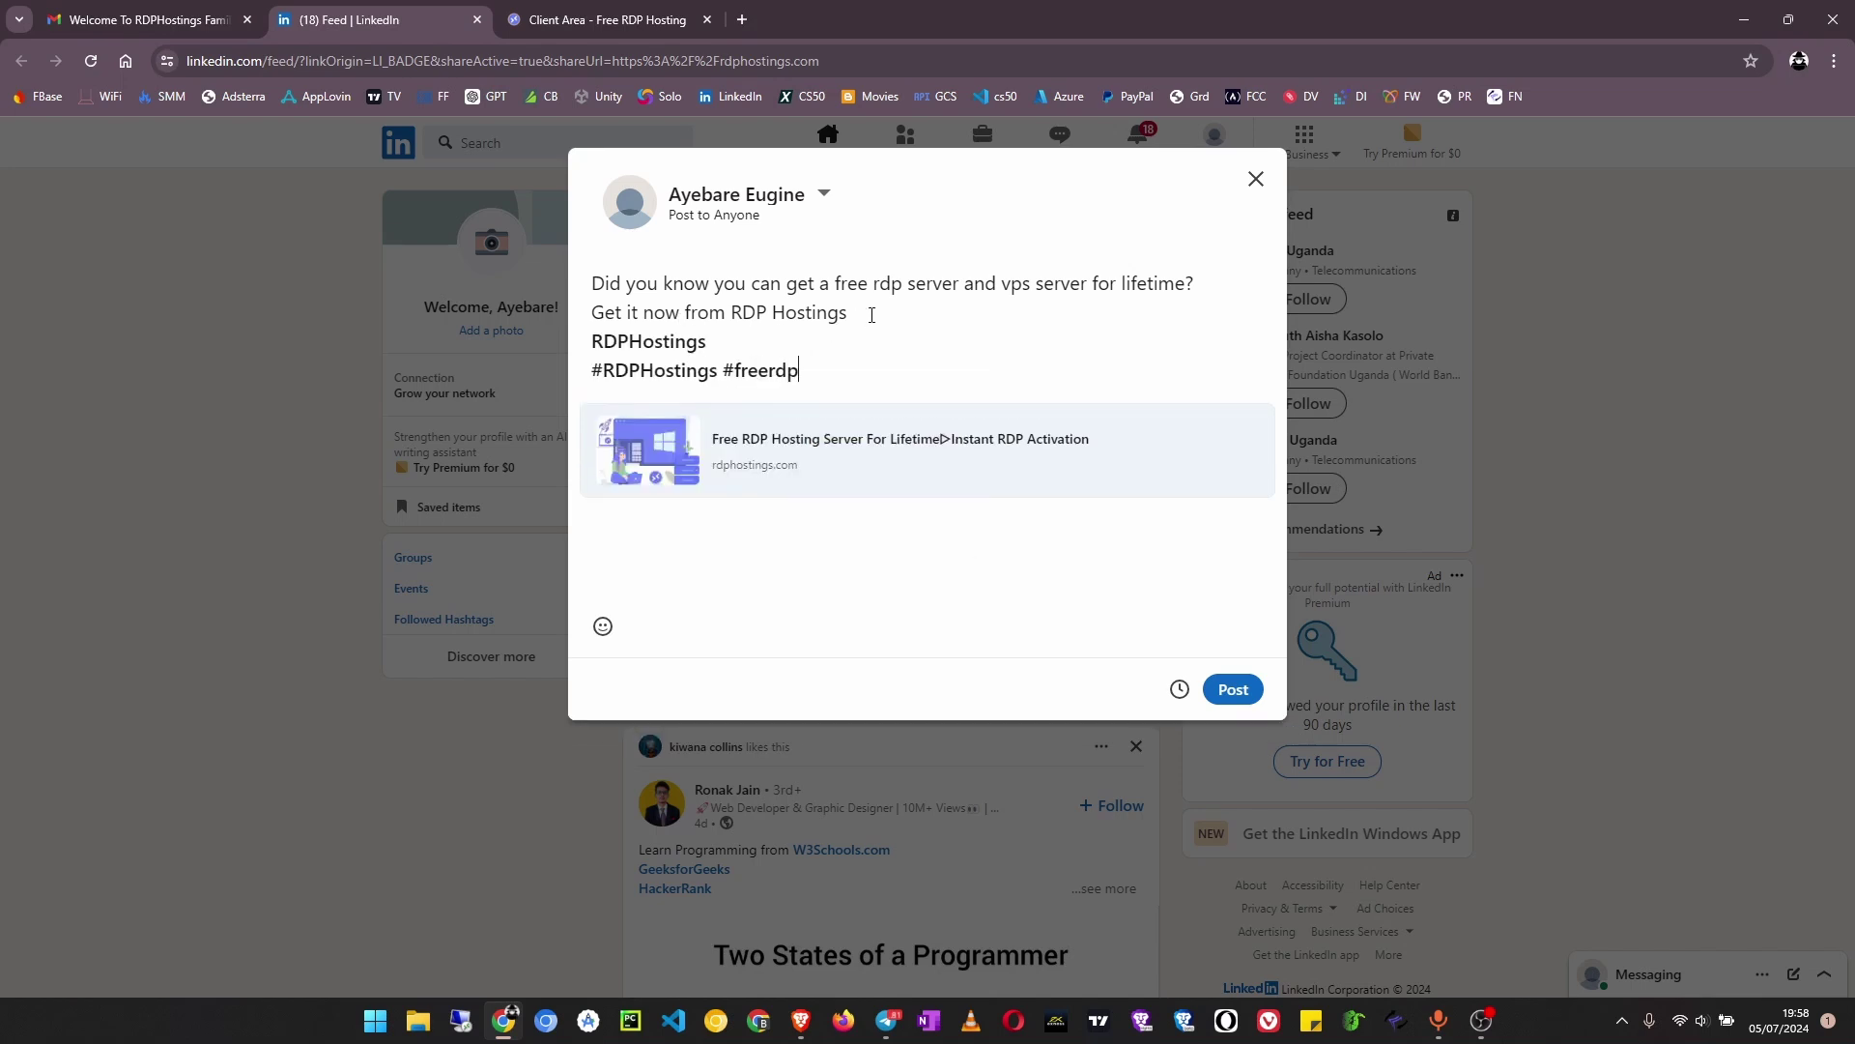
pyautogui.press('Return')
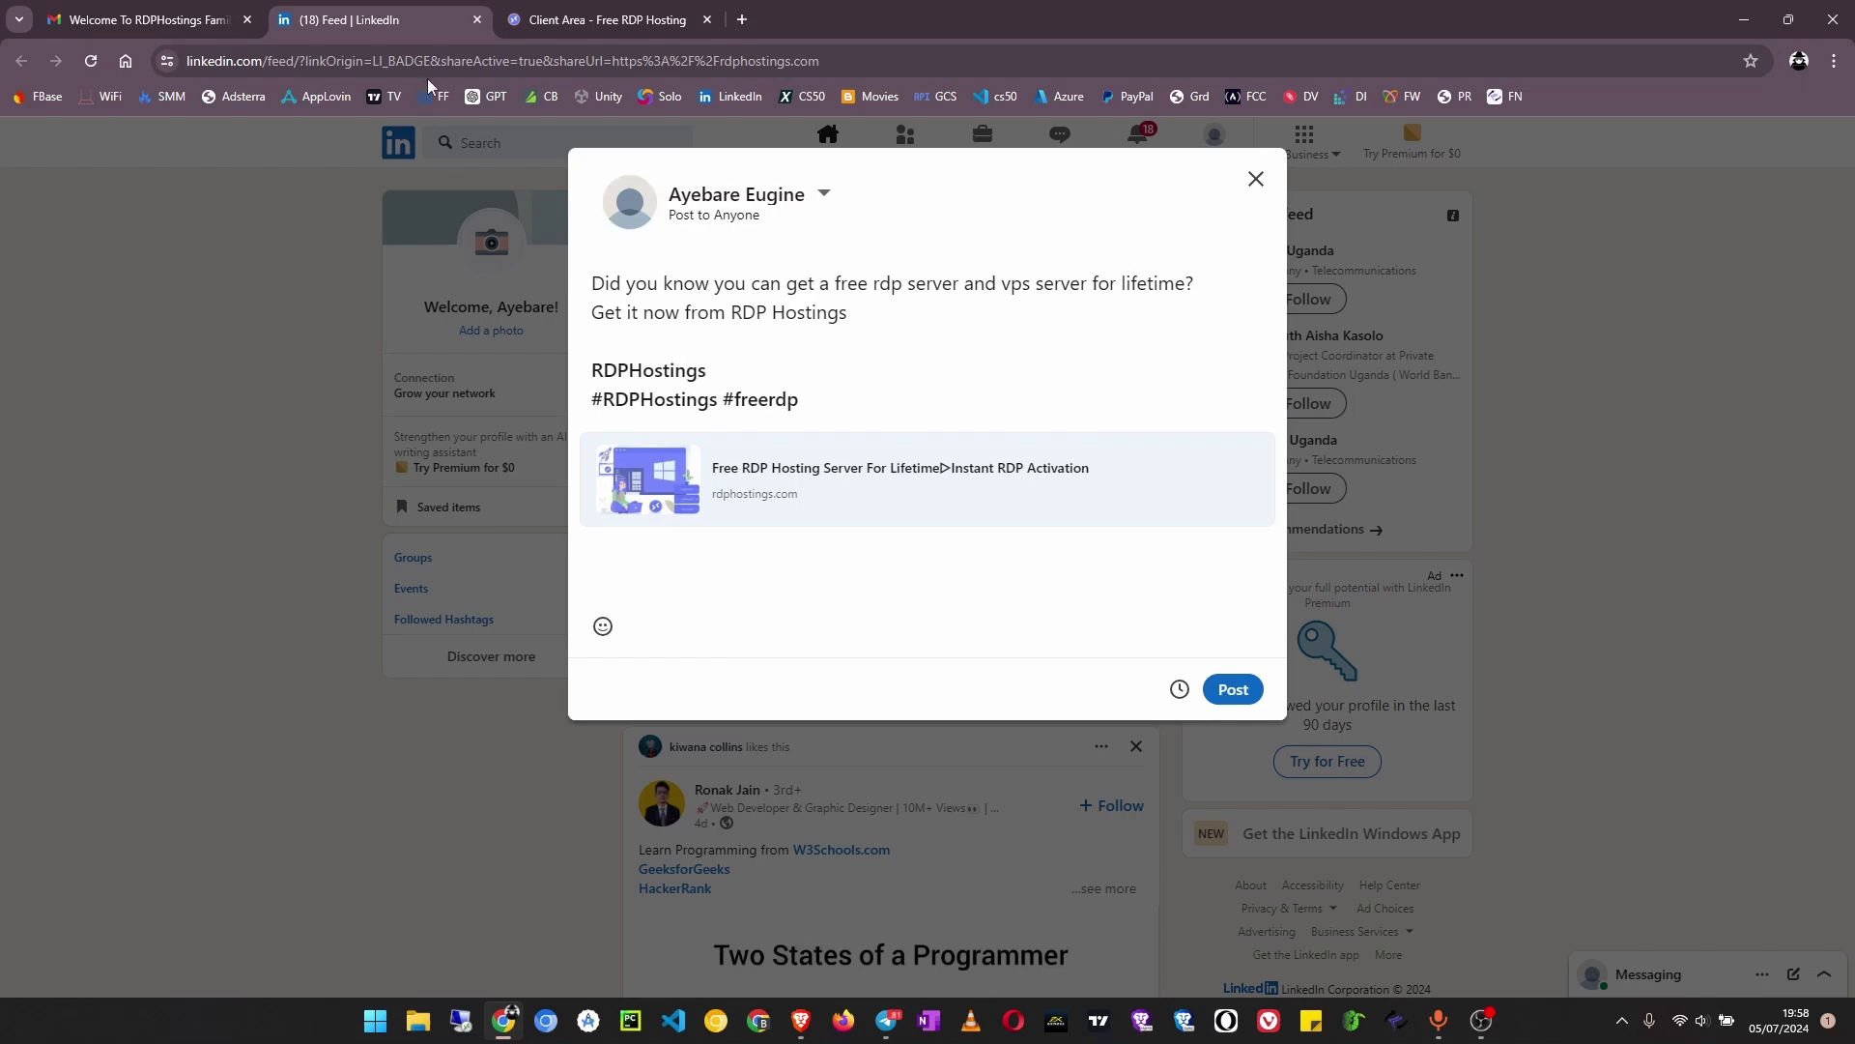
# Copy the website link from the welcome email, paste it into the post, and publish
pyautogui.click(538, 19)
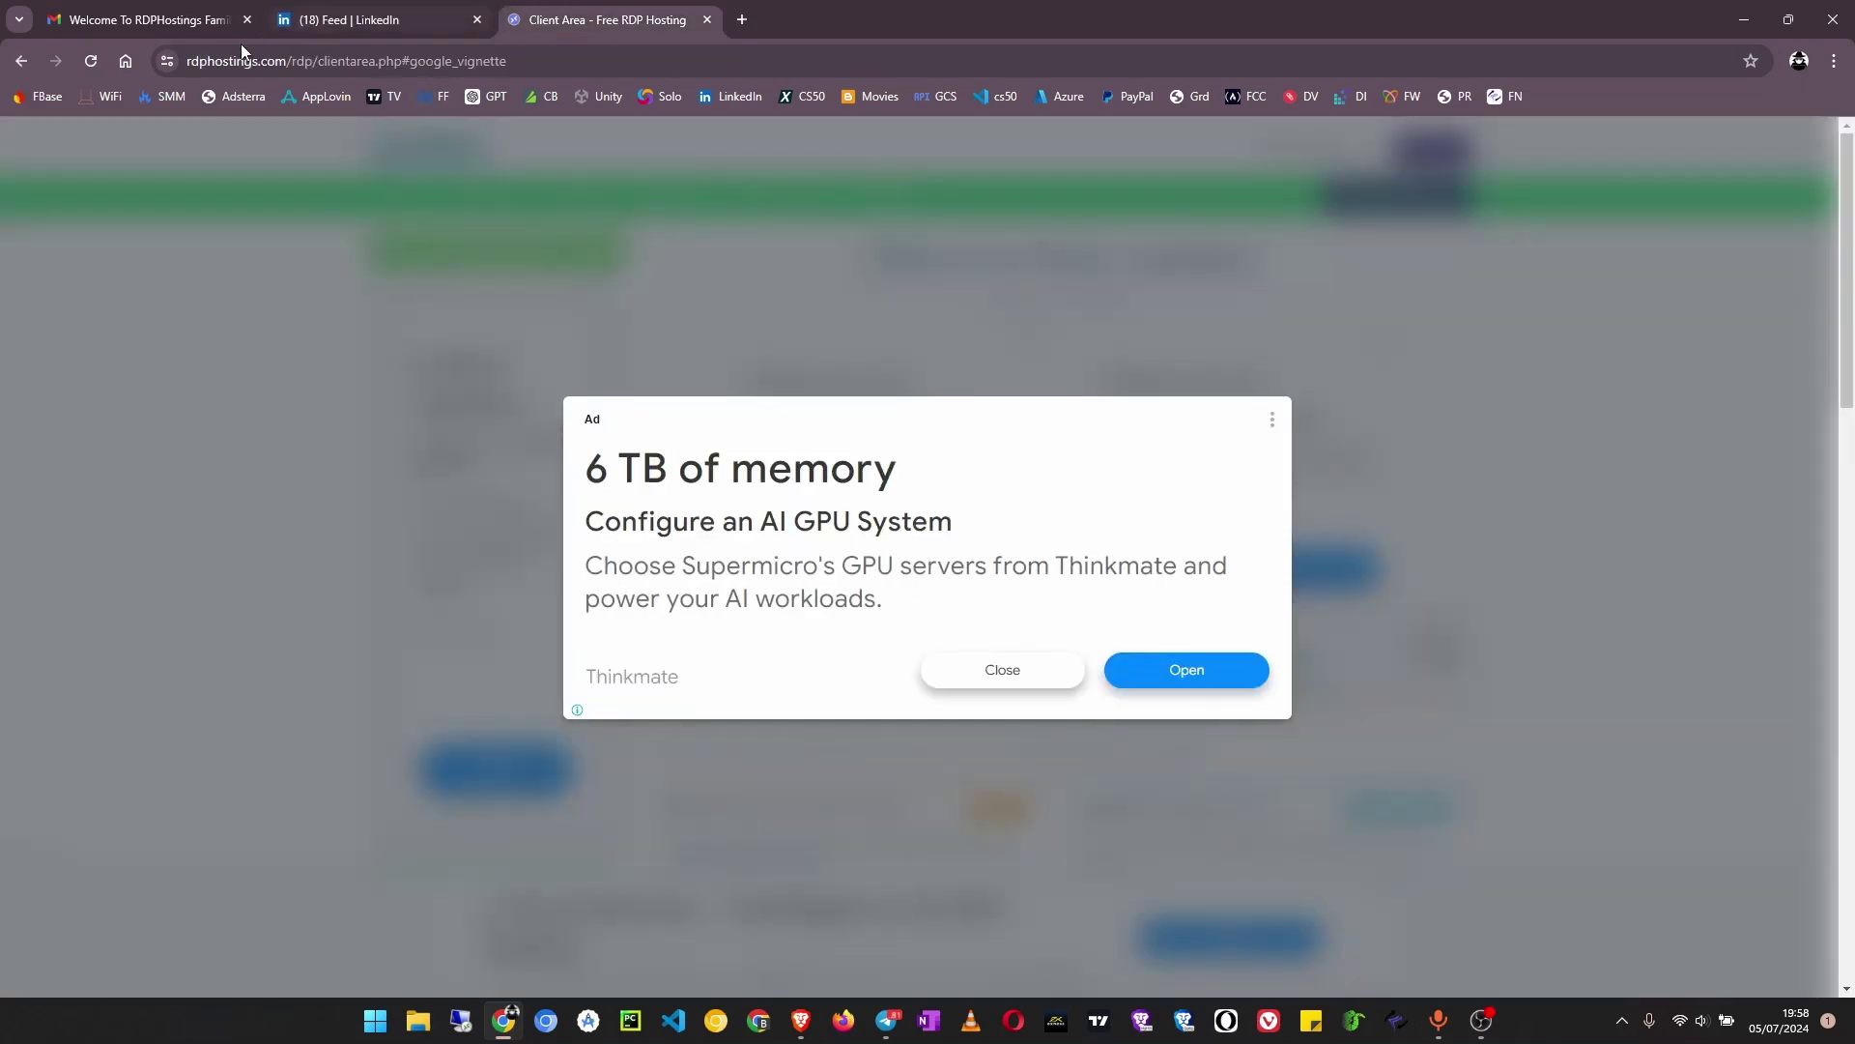
pyautogui.click(125, 24)
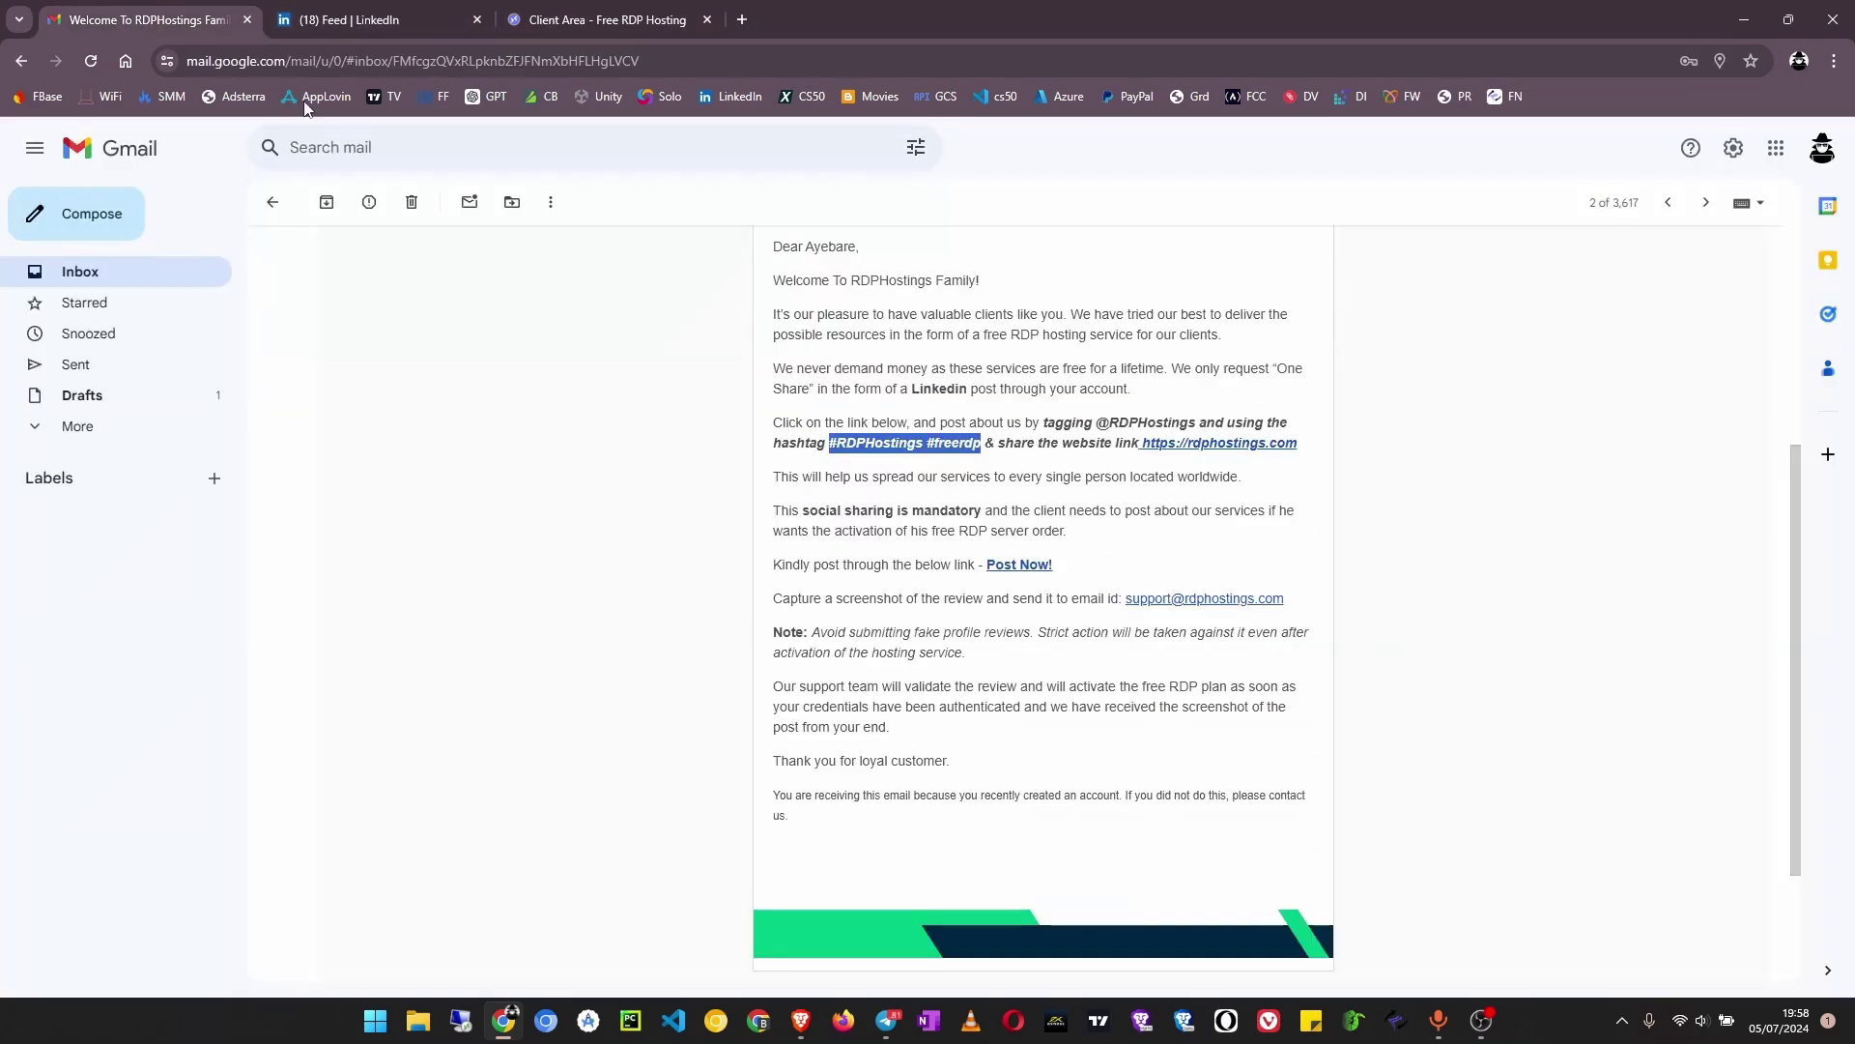
pyautogui.rightClick(1175, 453)
pyautogui.click(1241, 618)
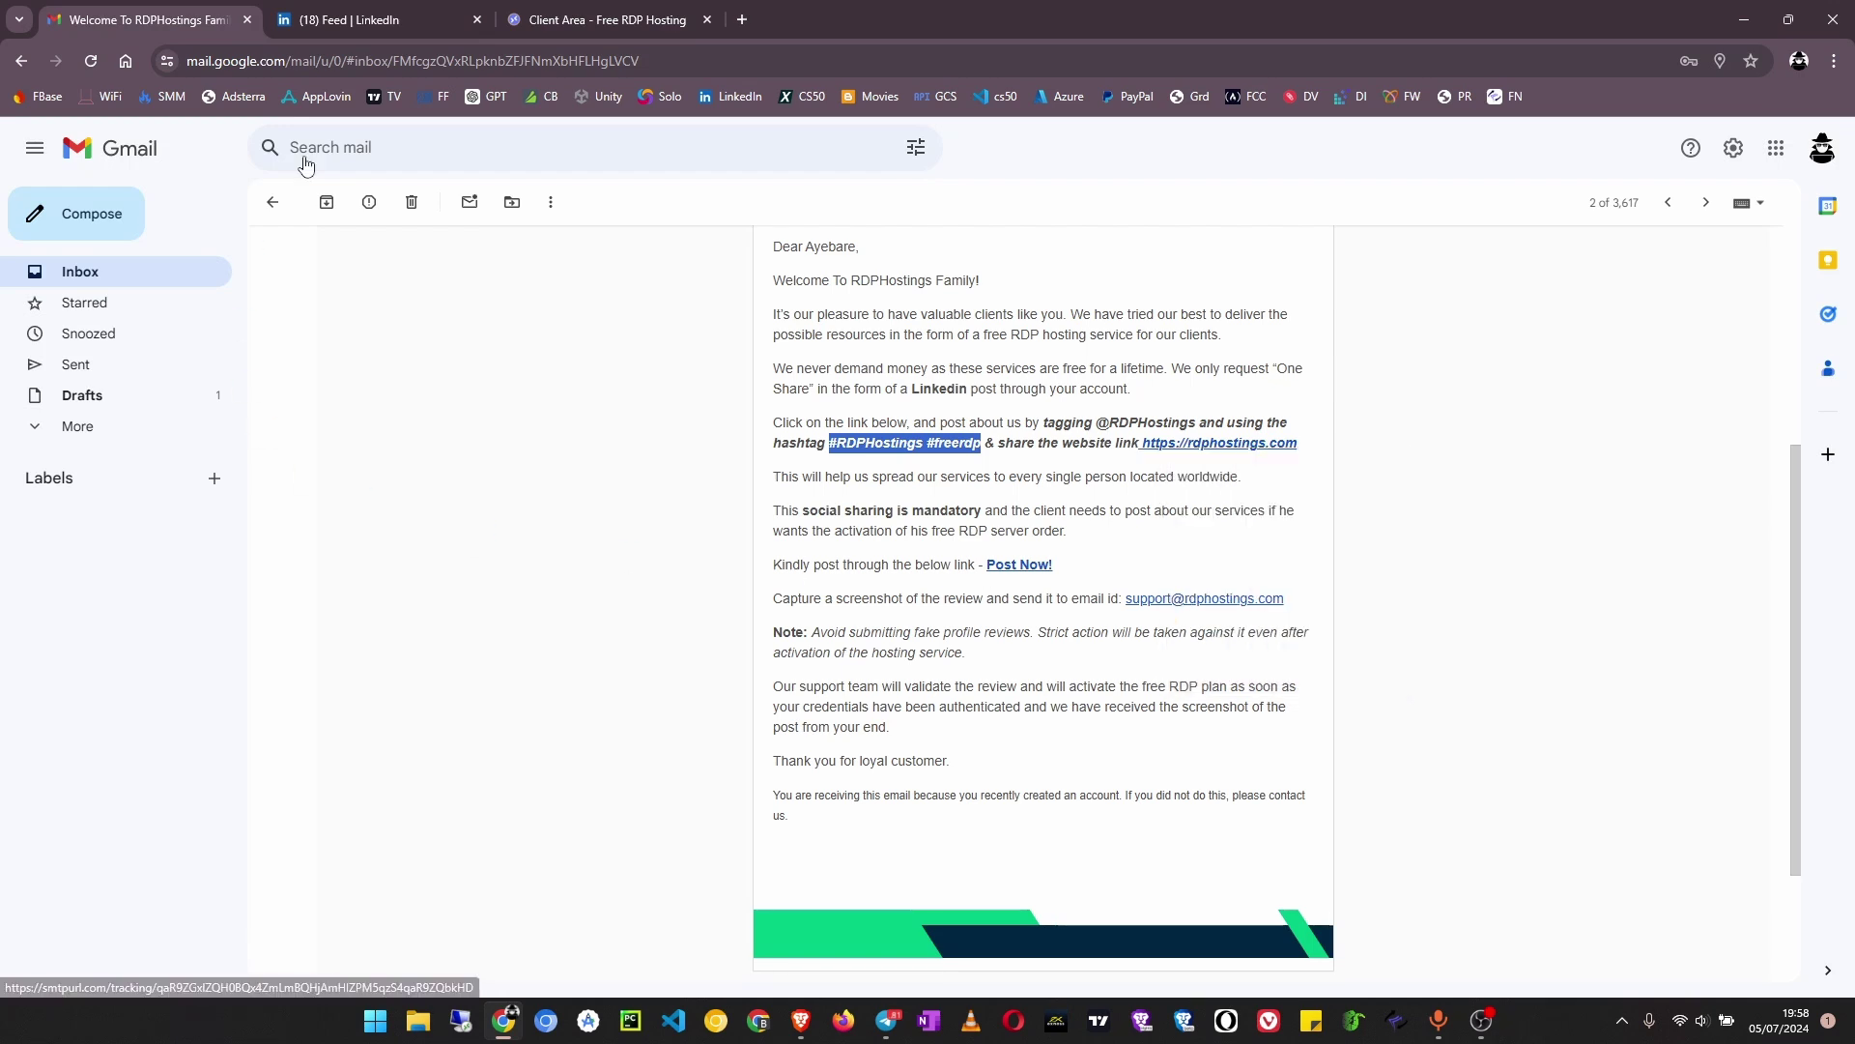
pyautogui.click(372, 19)
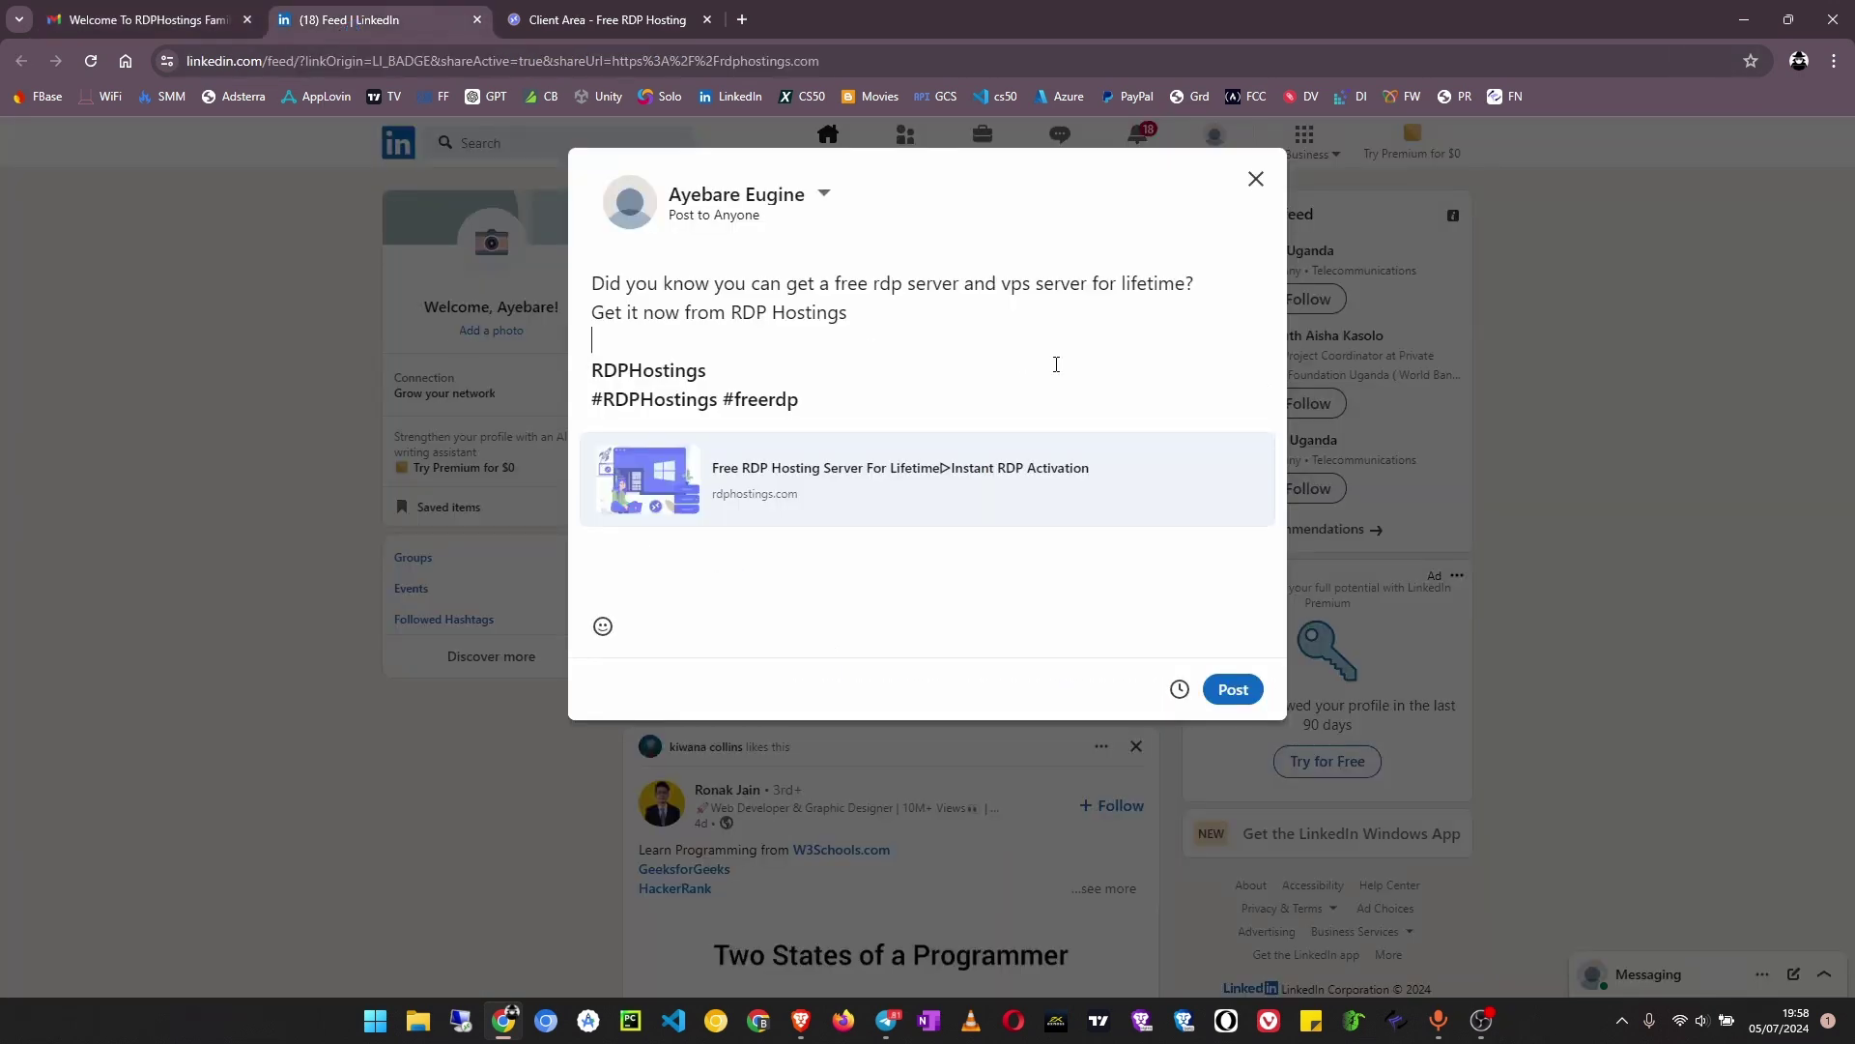
pyautogui.hotkey('ctrl', 'v')
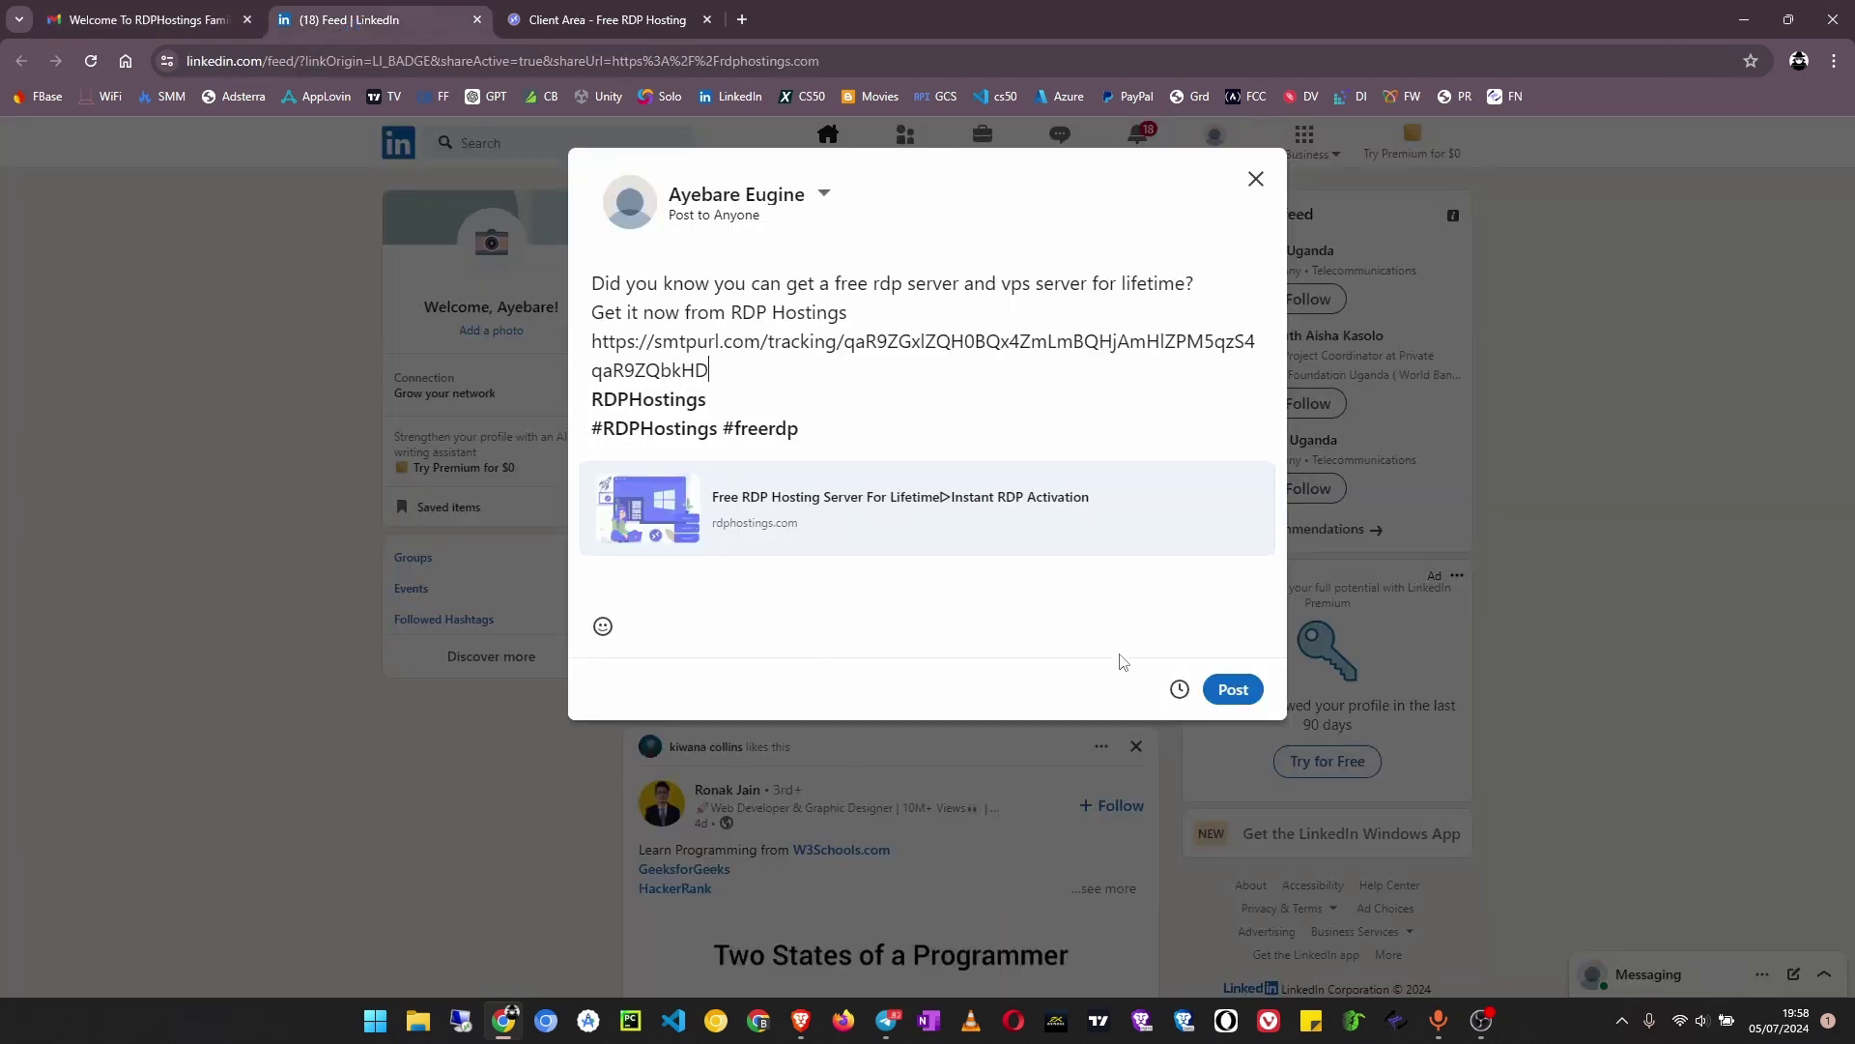
pyautogui.click(1245, 692)
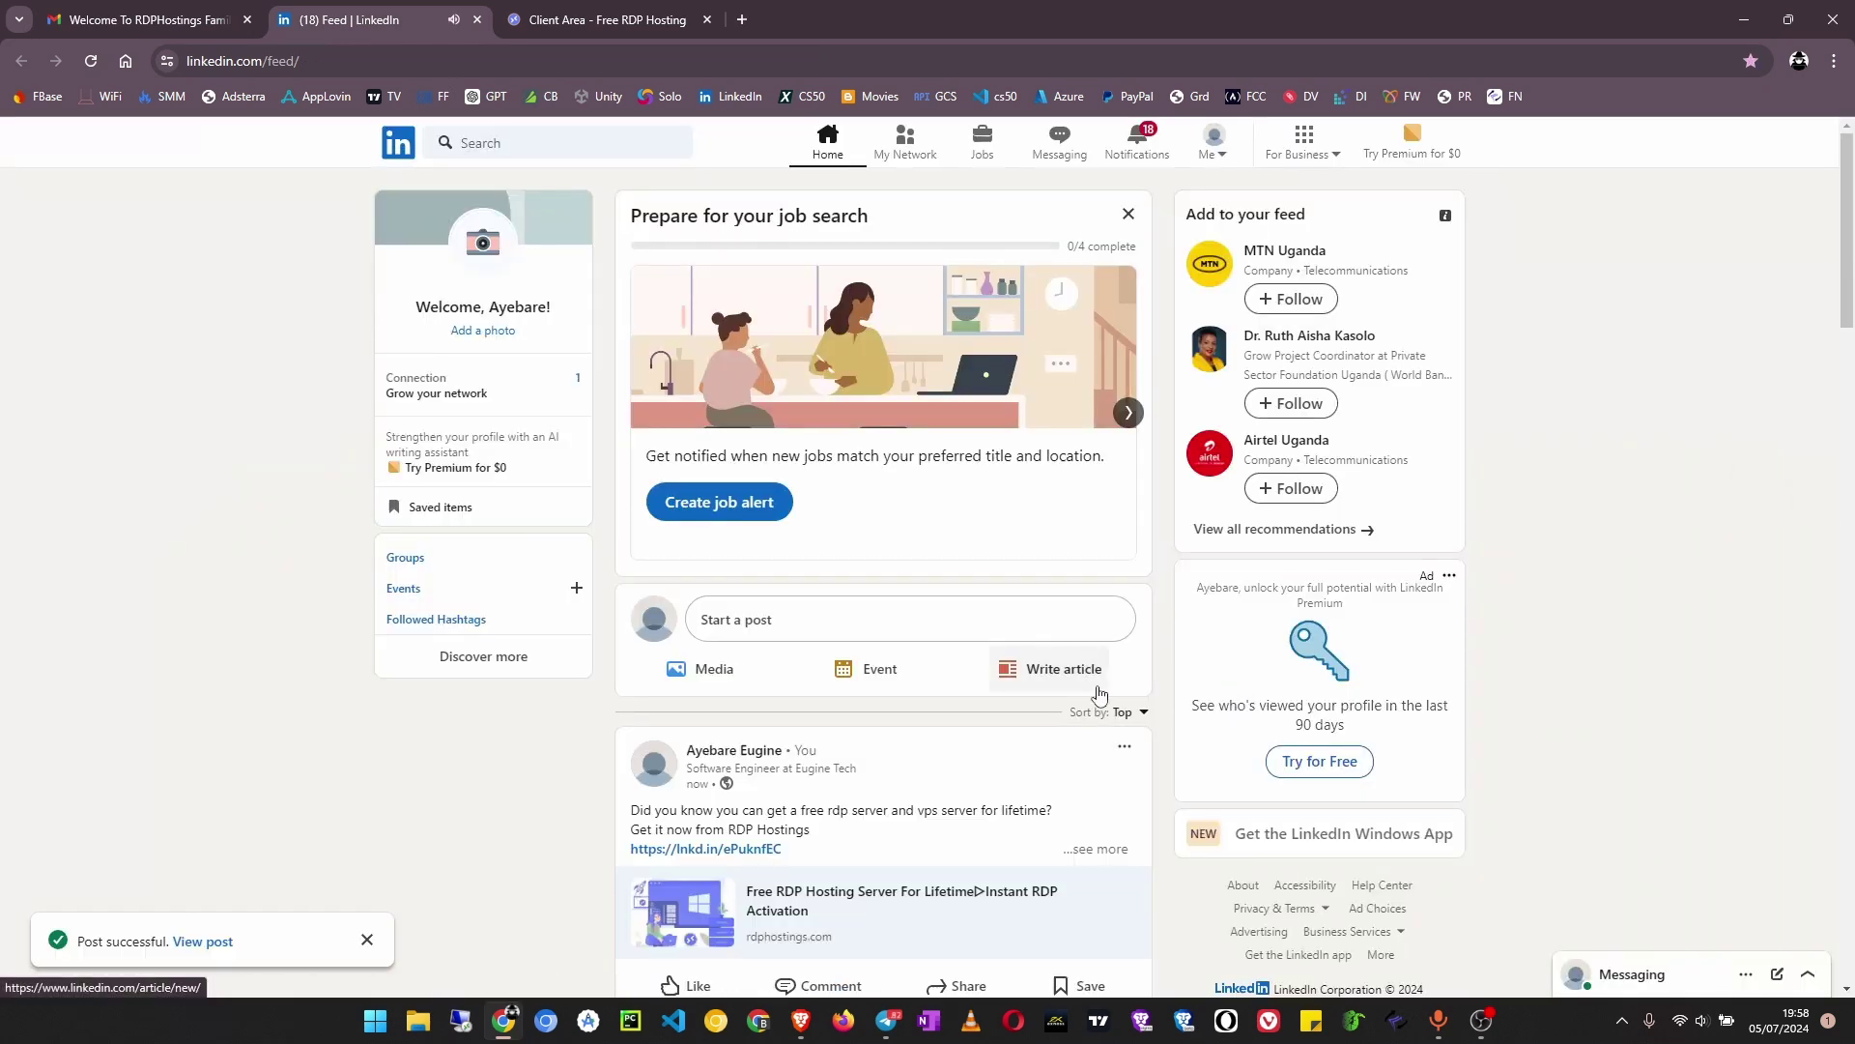
# Open the published post and capture a rectangular screenshot covering nearly the whole screen
pyautogui.click(202, 942)
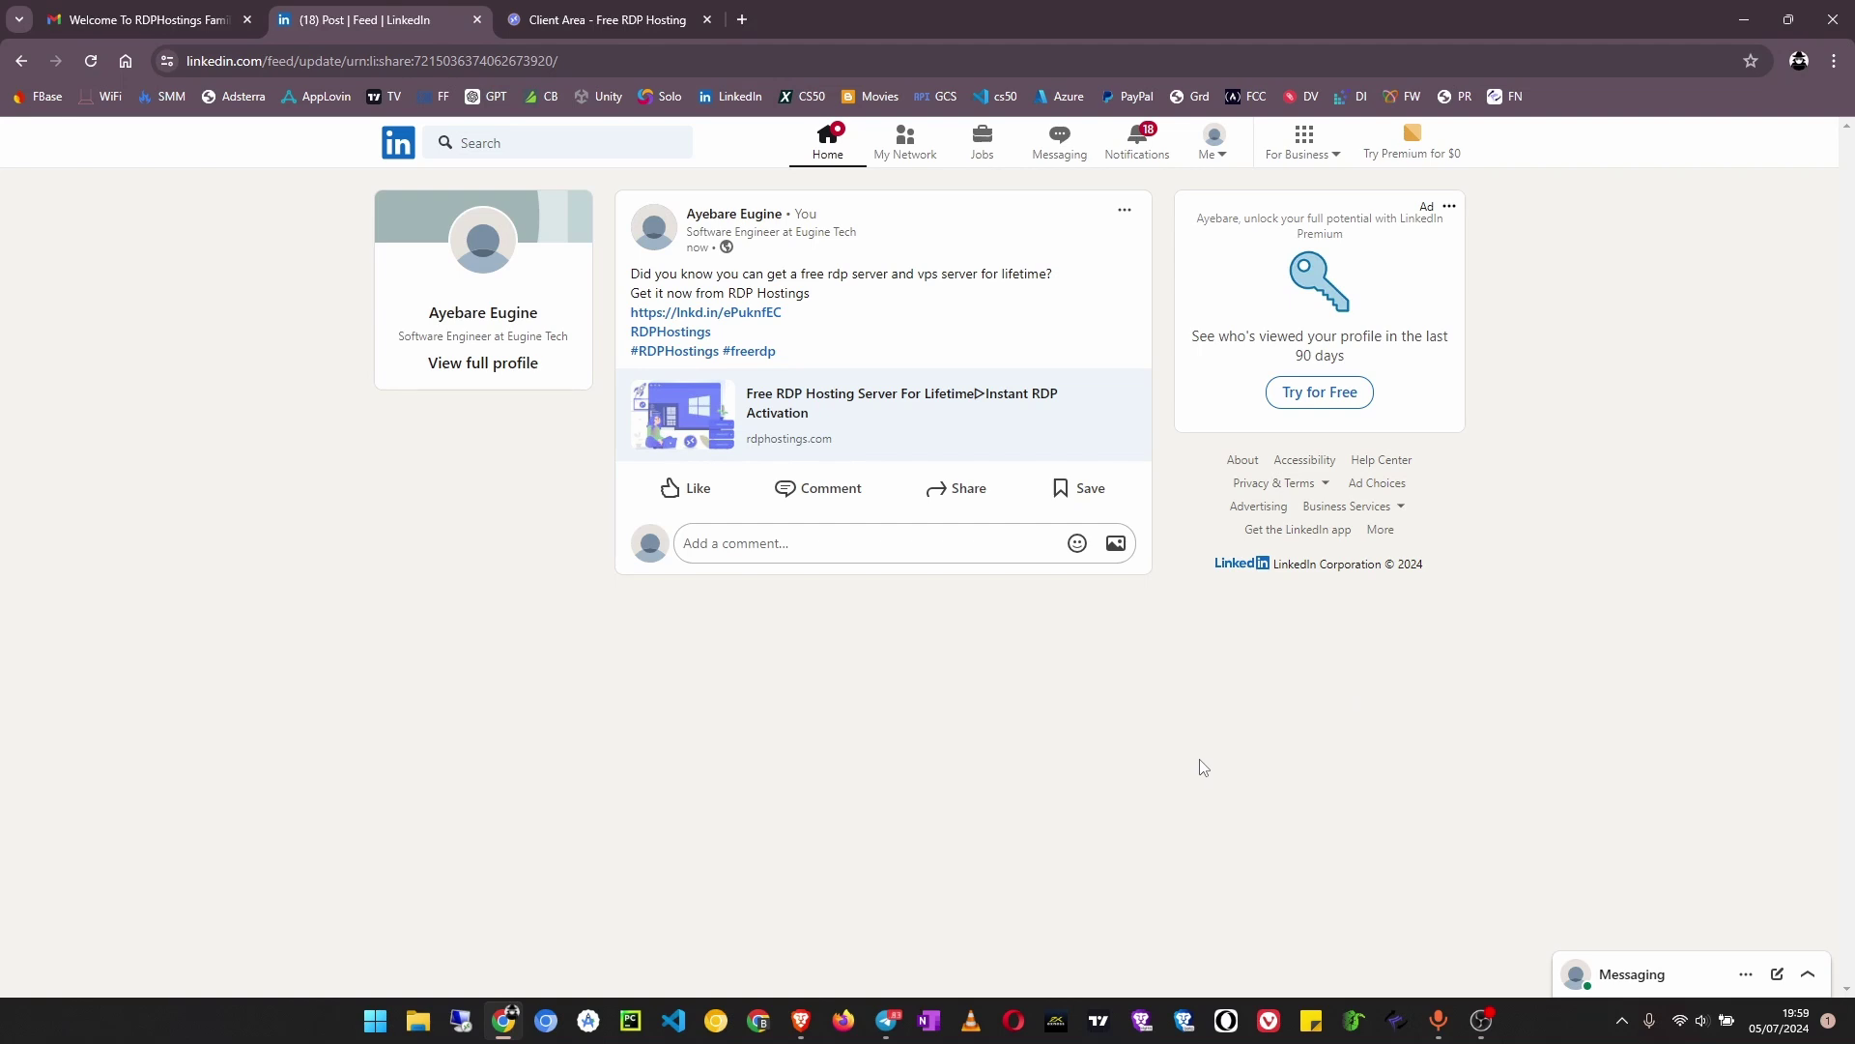
pyautogui.press('super+shift+s')
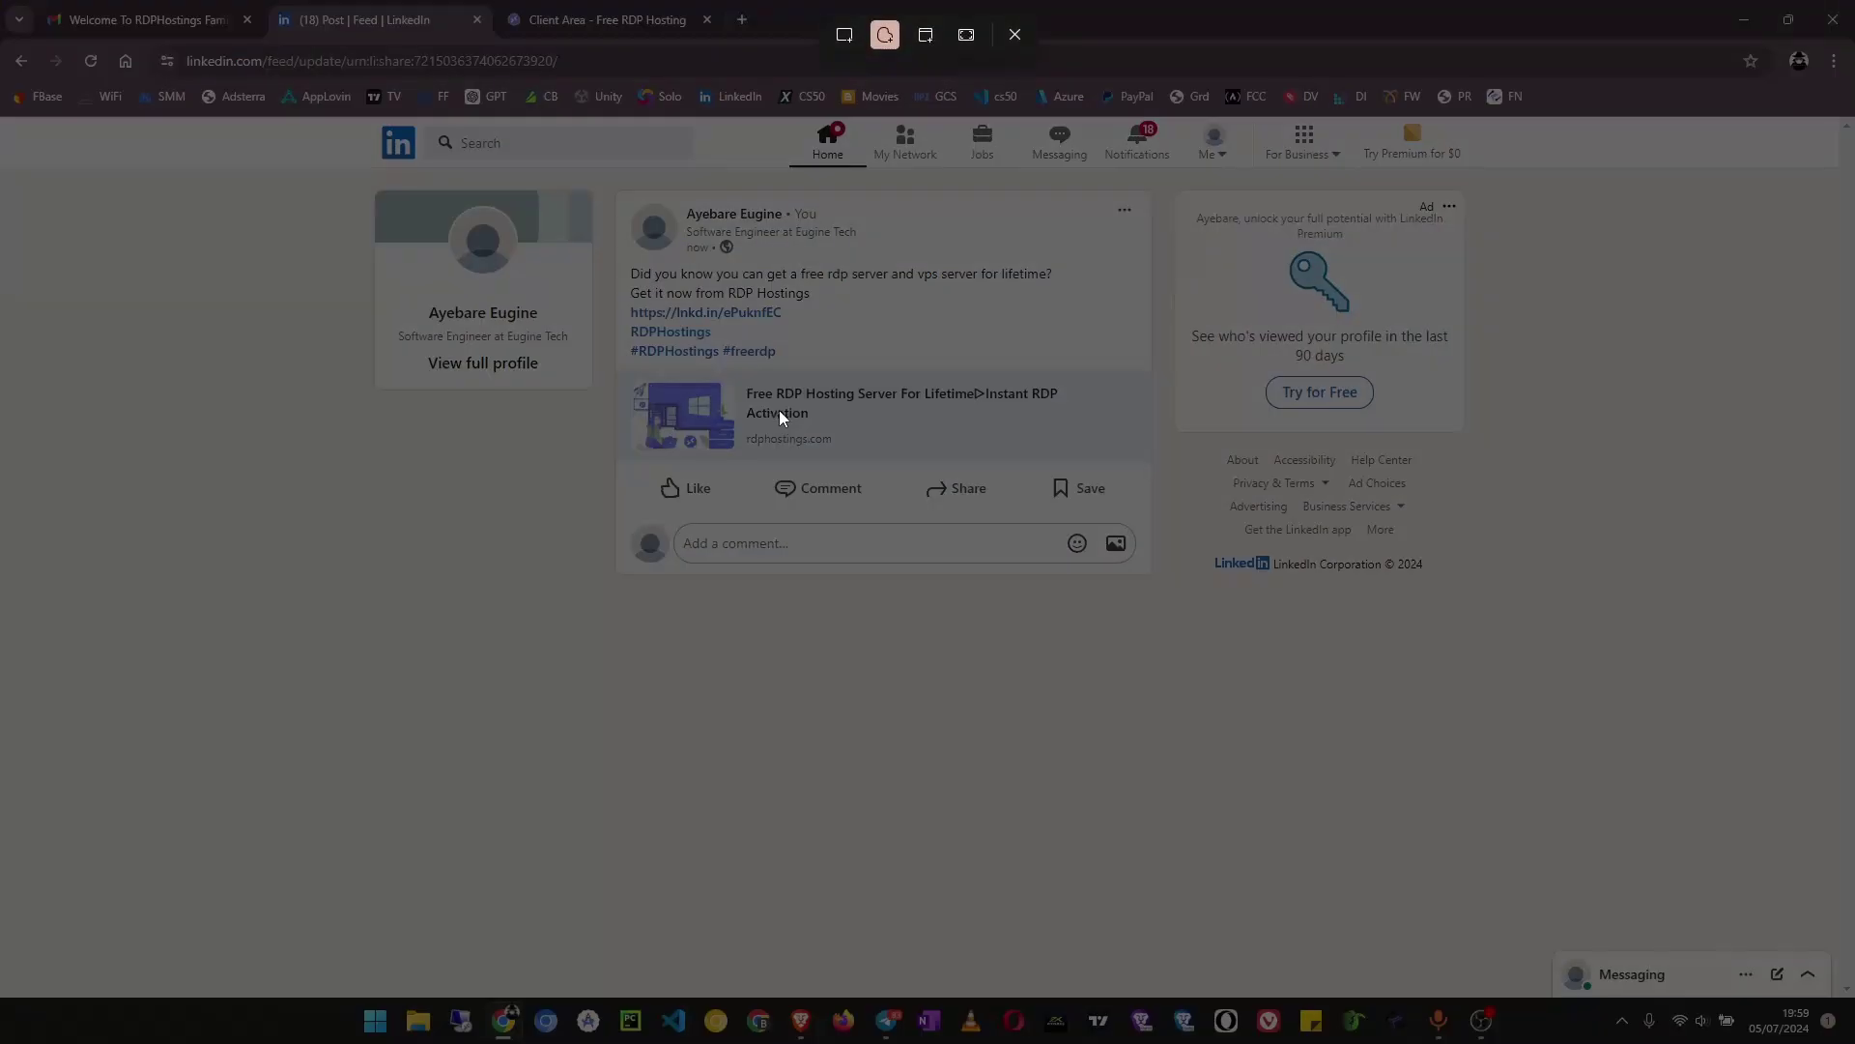
pyautogui.click(844, 36)
pyautogui.moveTo(3, 6); pyautogui.dragTo(1841, 1002)
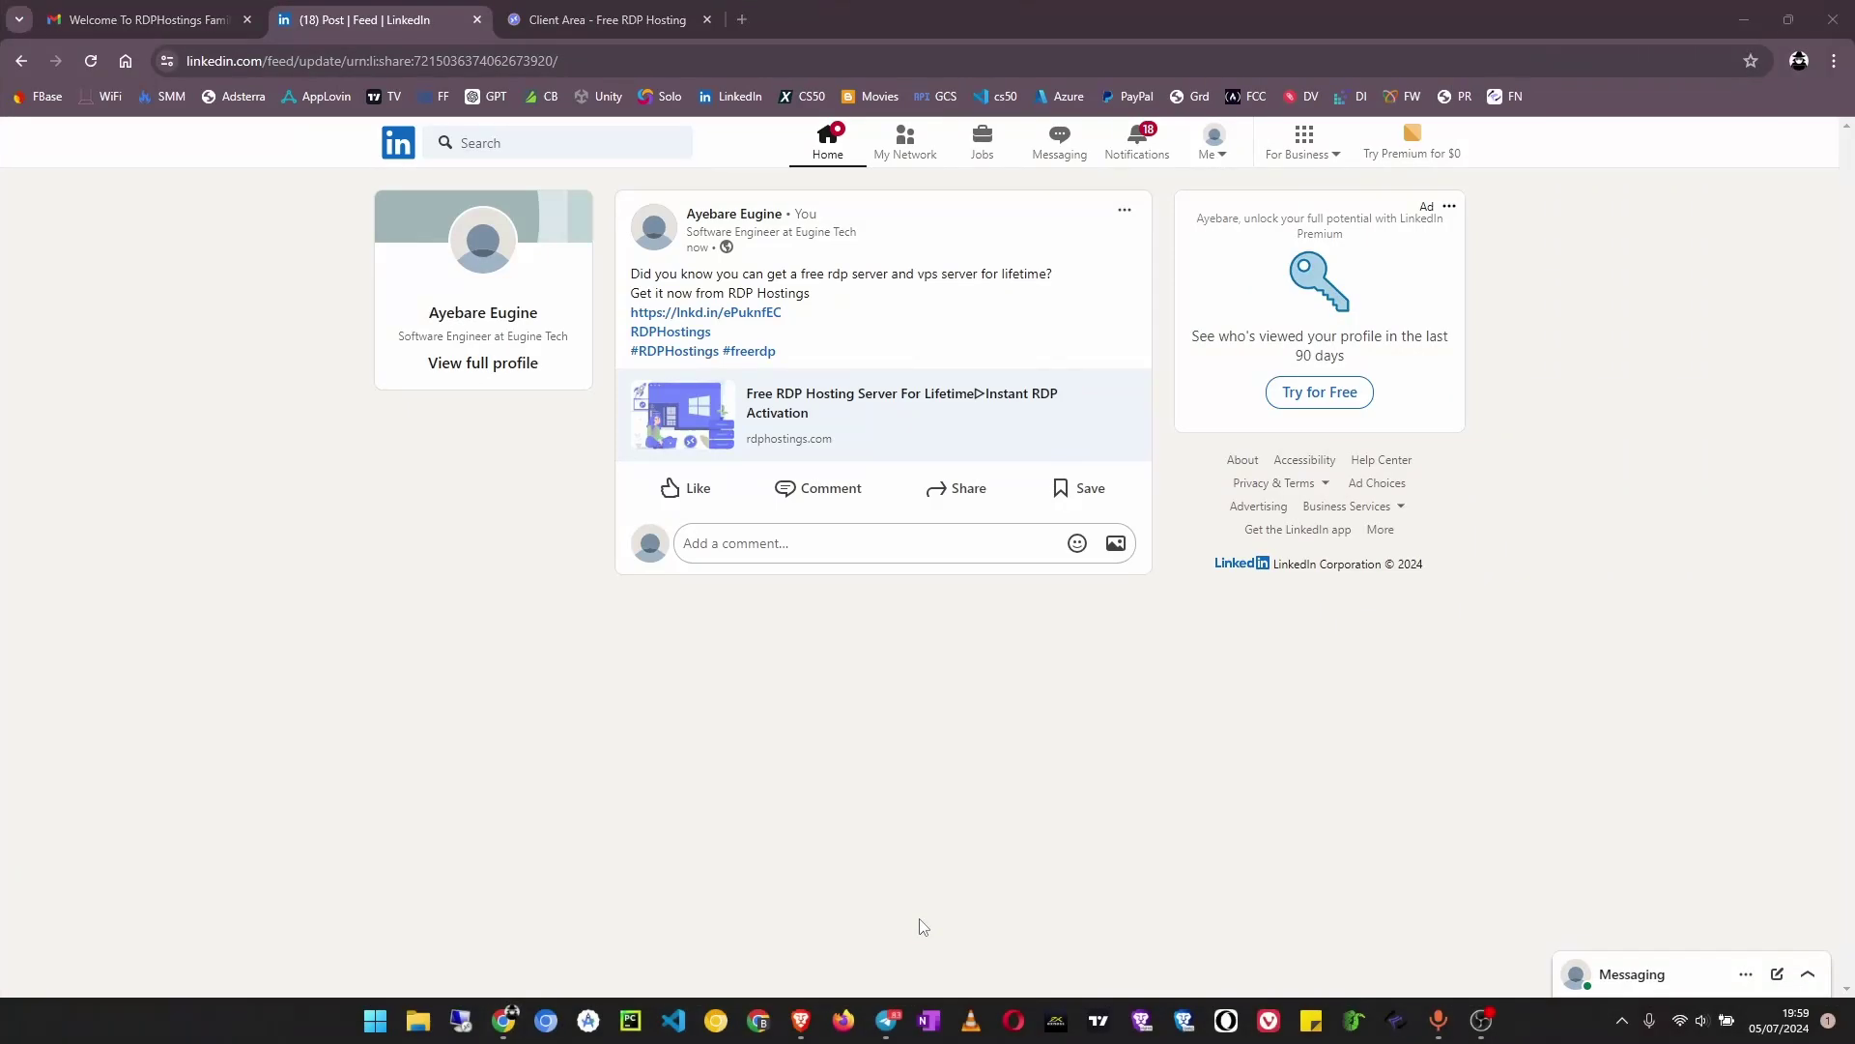
pyautogui.click(135, 19)
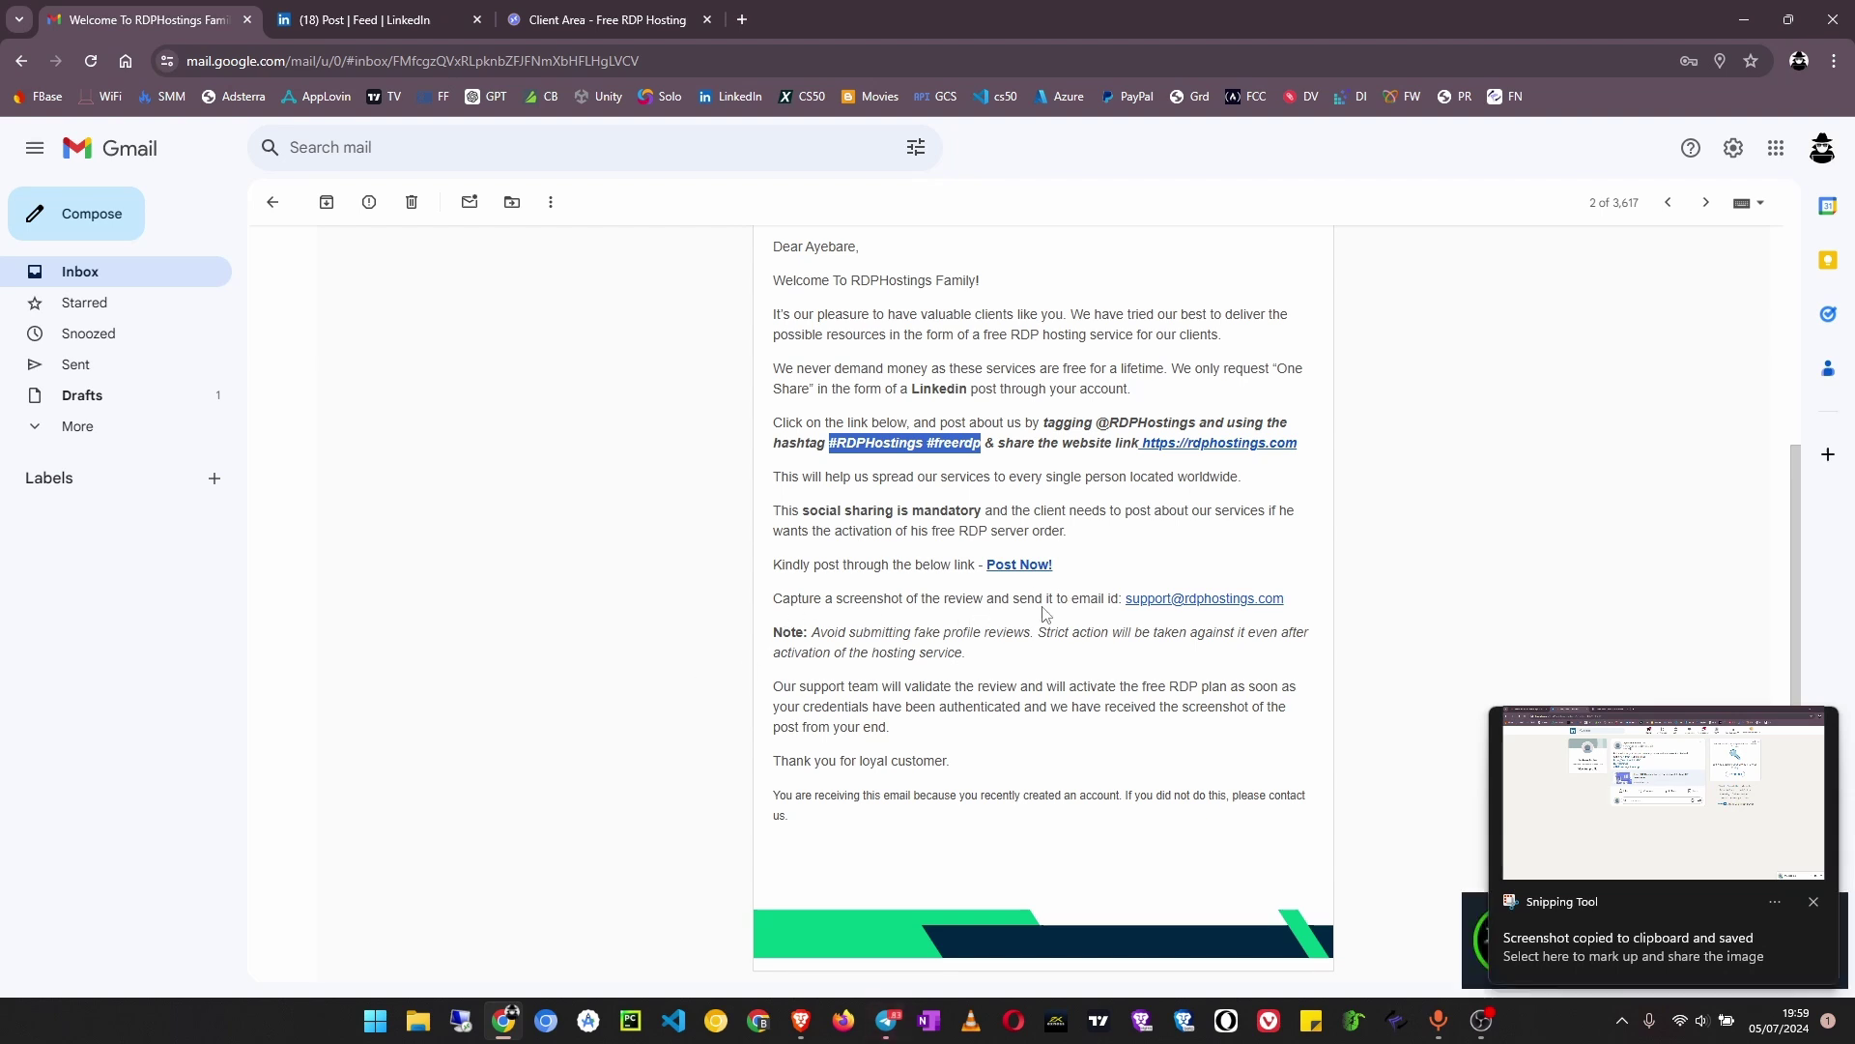
# Email RDPHostings support with subject 'Post Proof' and the pasted LinkedIn post screenshot
pyautogui.click(1208, 600)
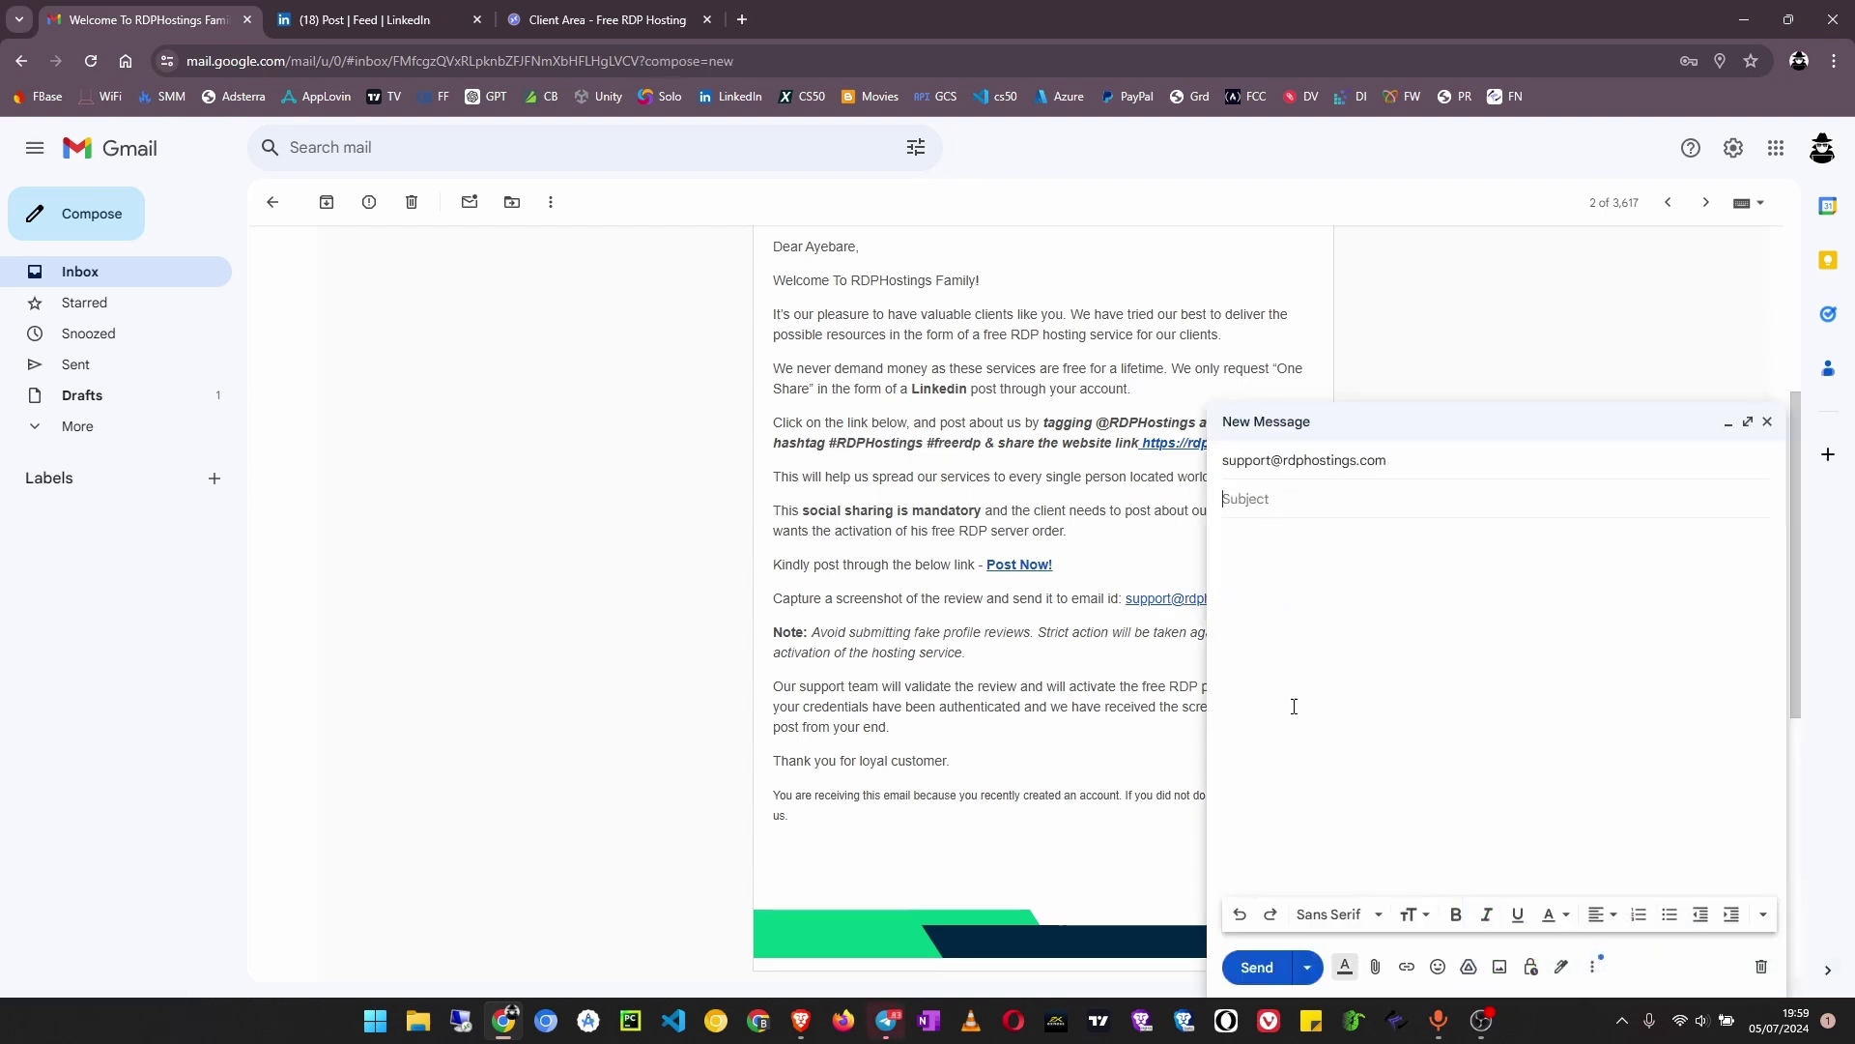
pyautogui.write('Post Proof')
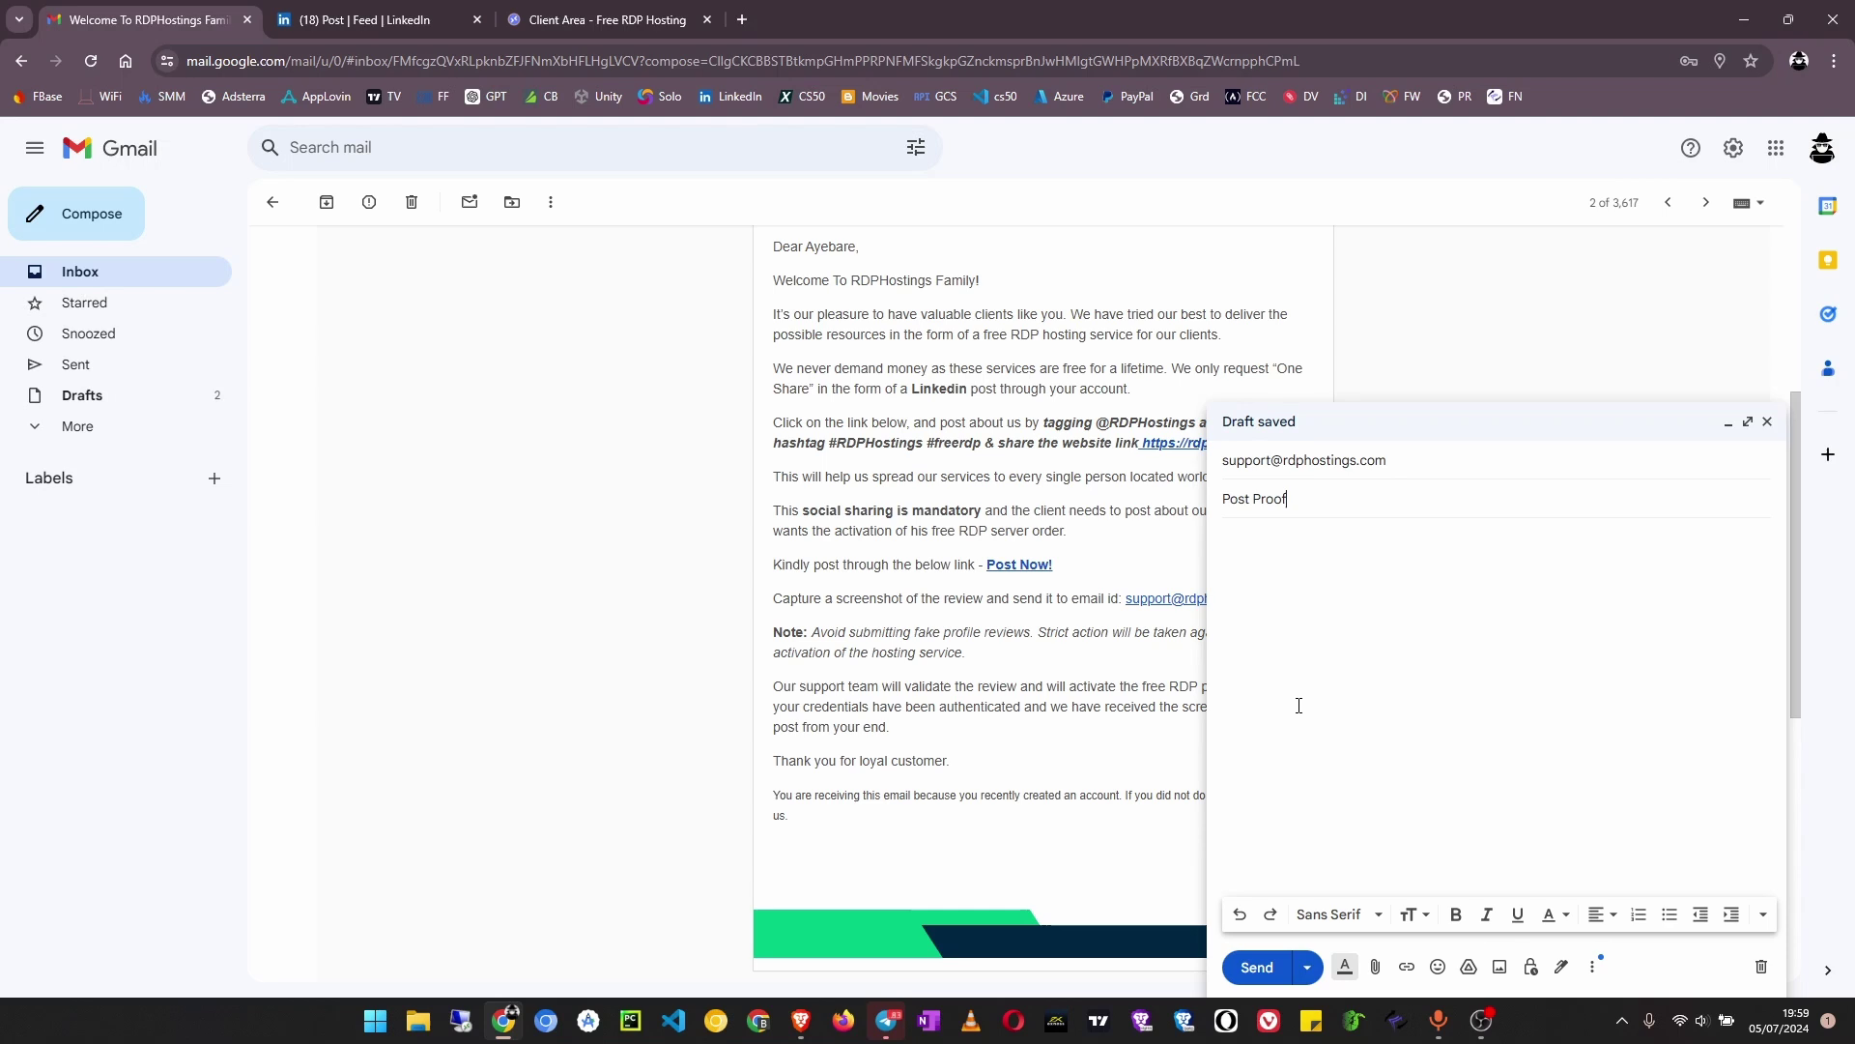
pyautogui.click(1344, 645)
pyautogui.hotkey('ctrl', 'v')
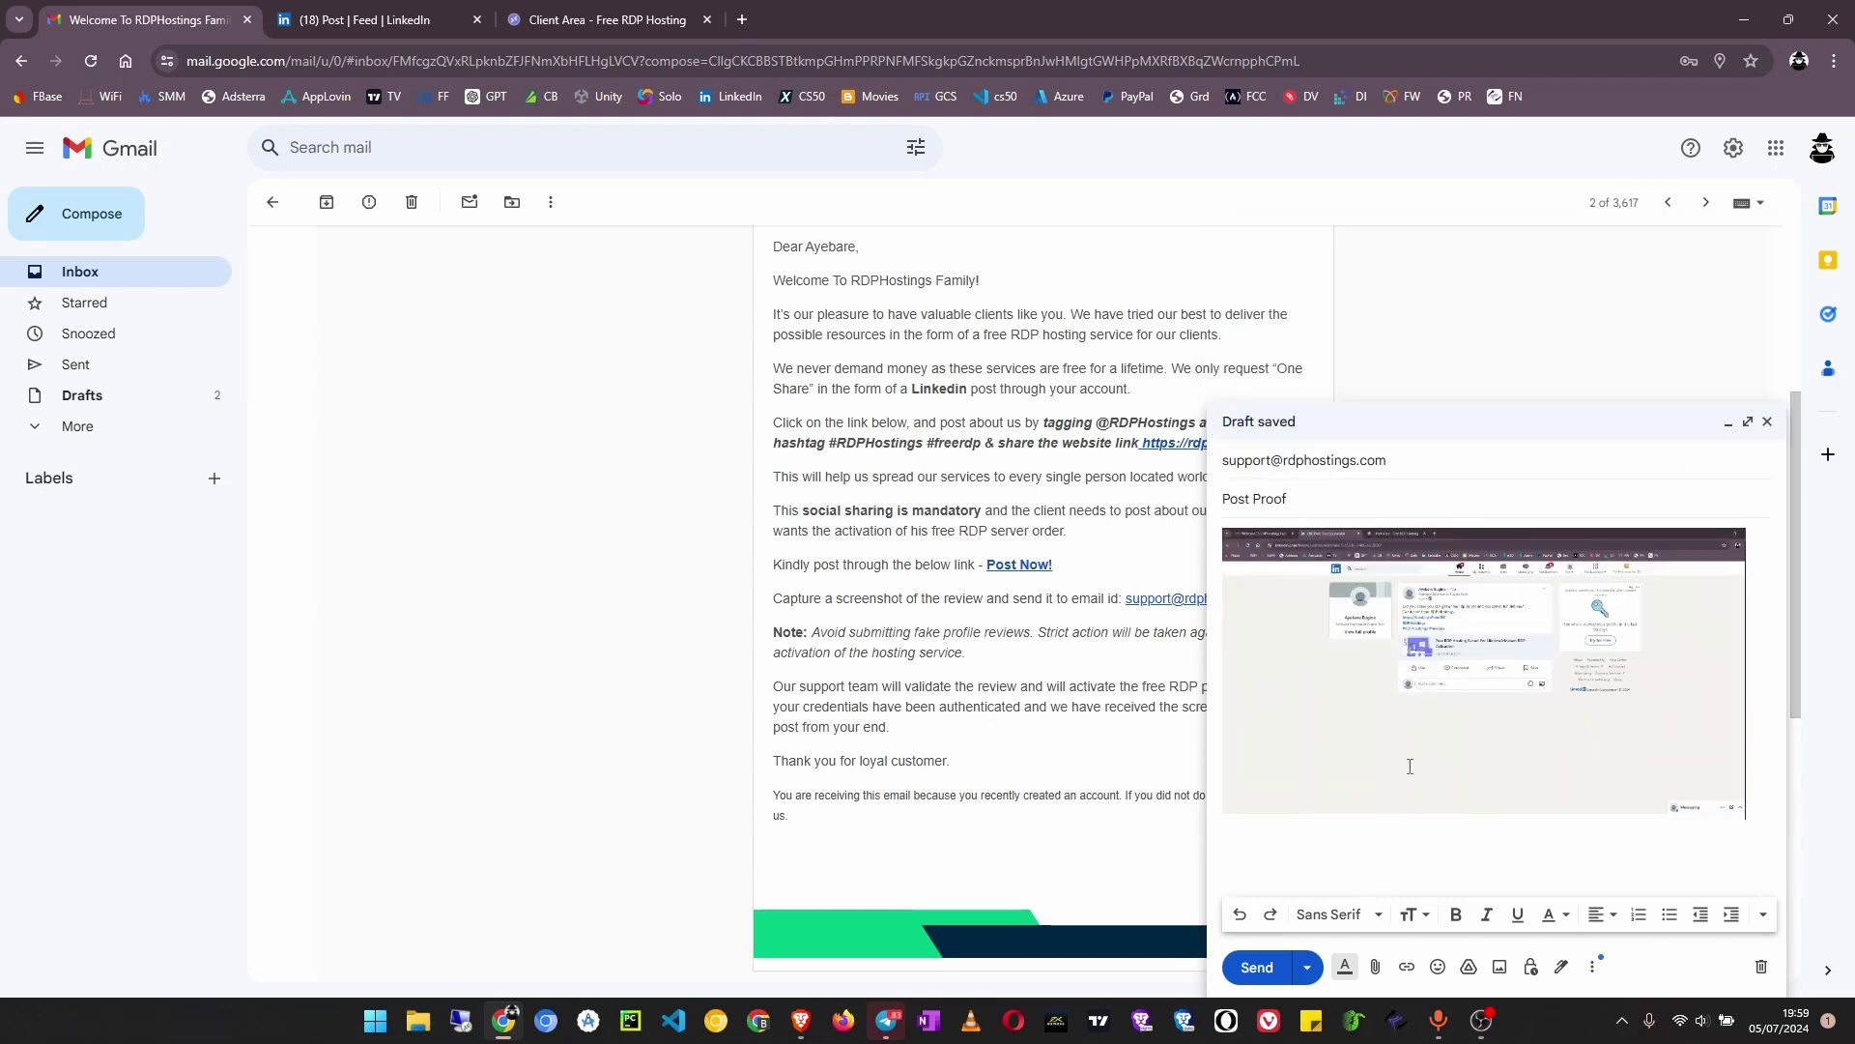
pyautogui.click(1255, 968)
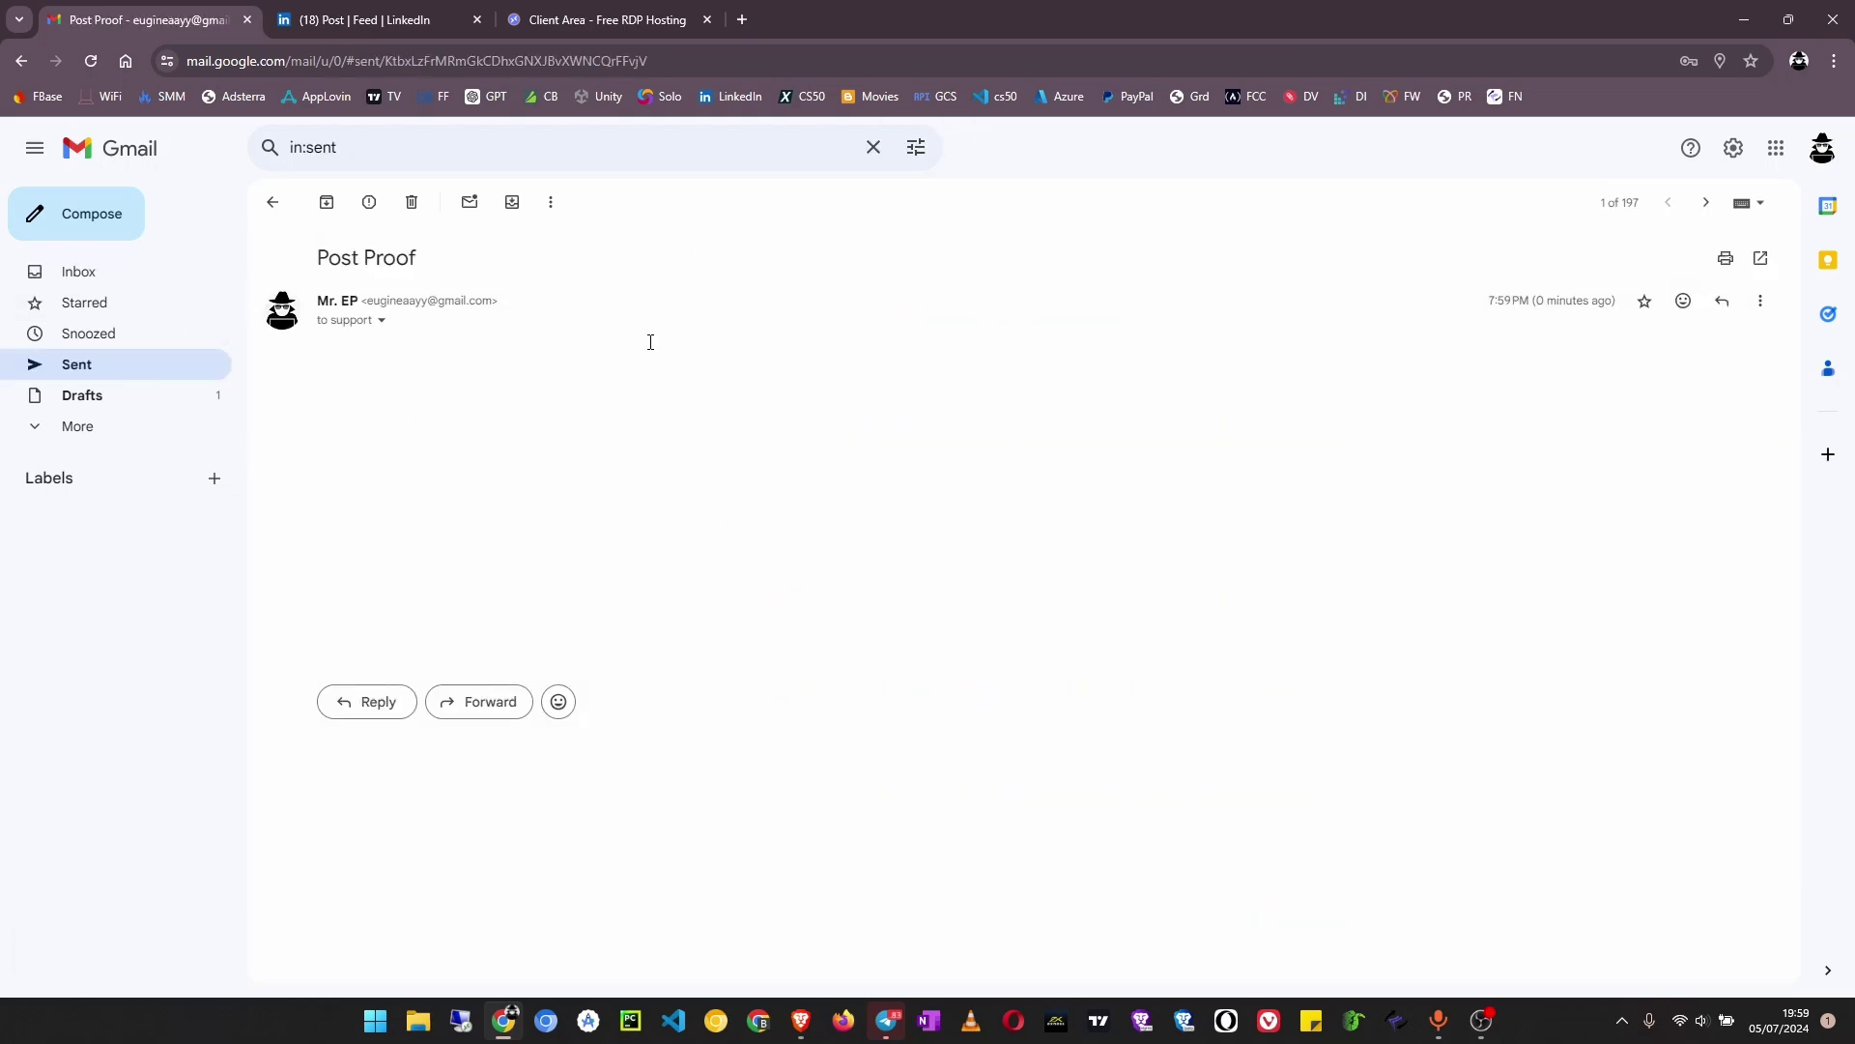
# Leave the sent 'Post Proof' email and return to the inbox listing the RDPHostings emails
pyautogui.click(273, 202)
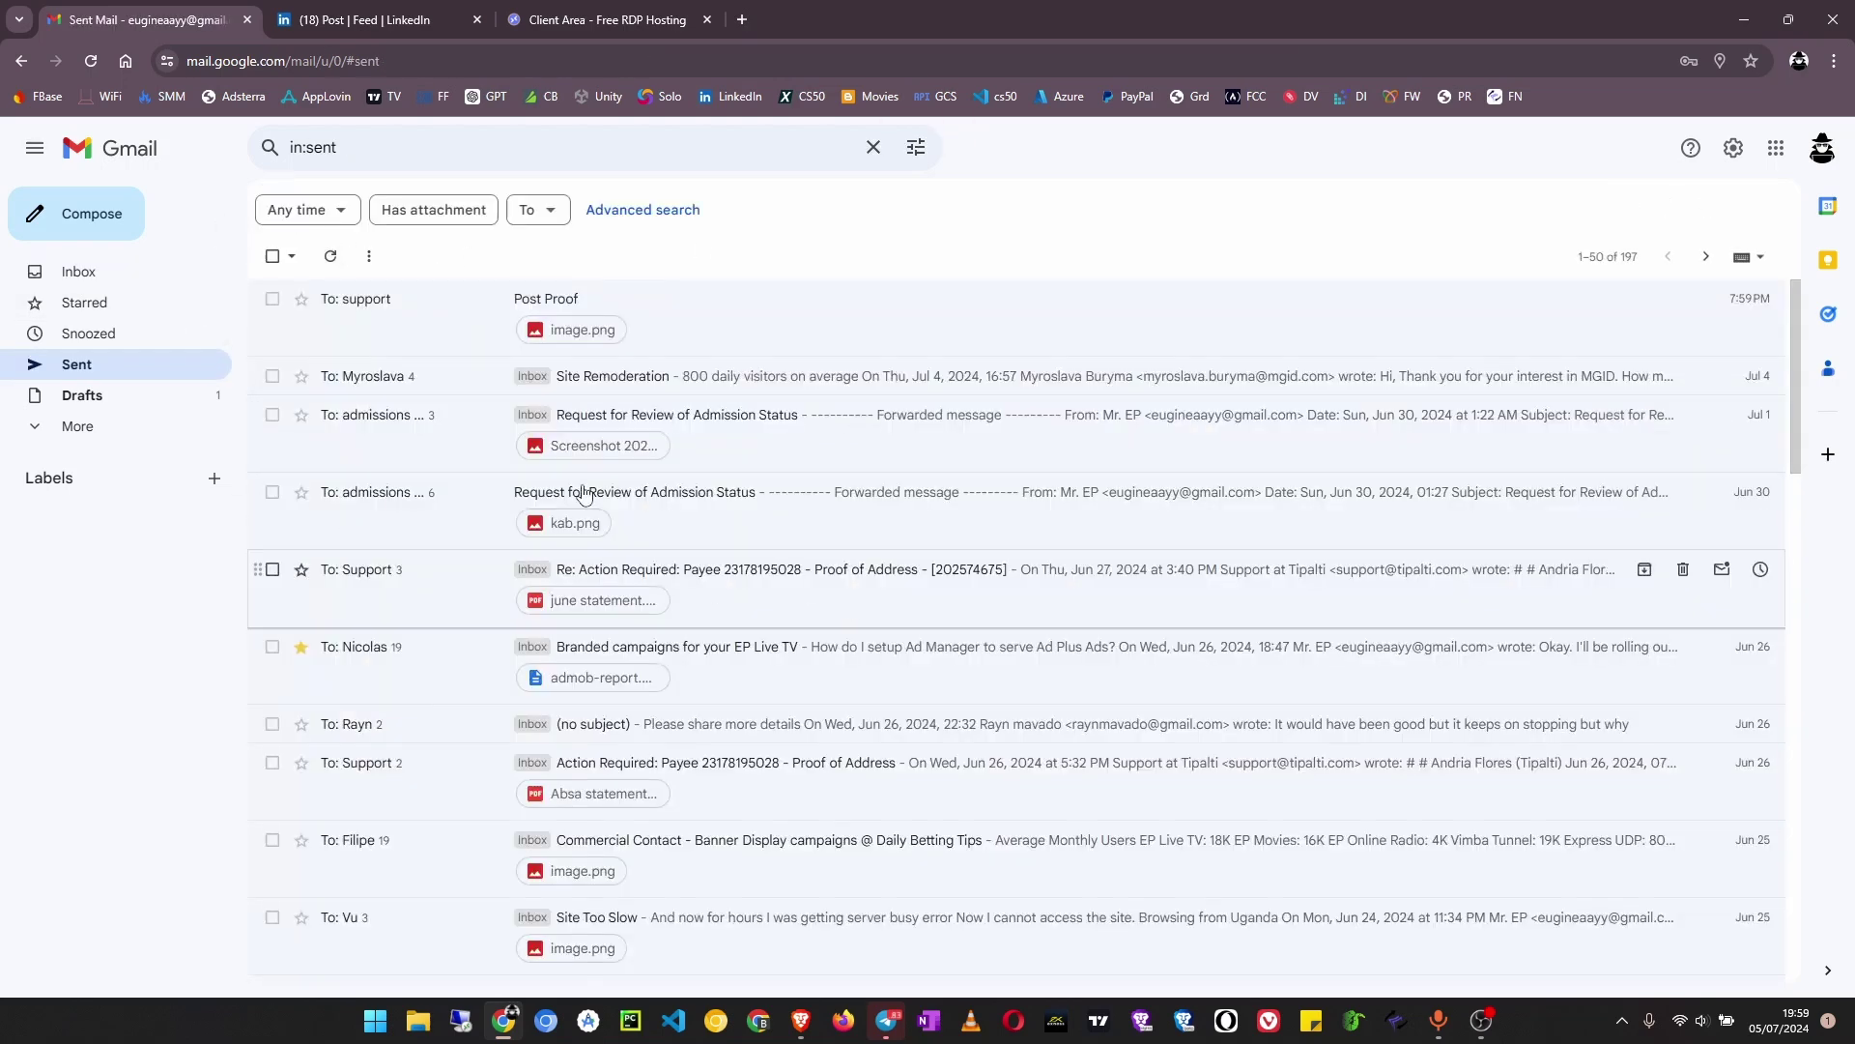
pyautogui.click(111, 271)
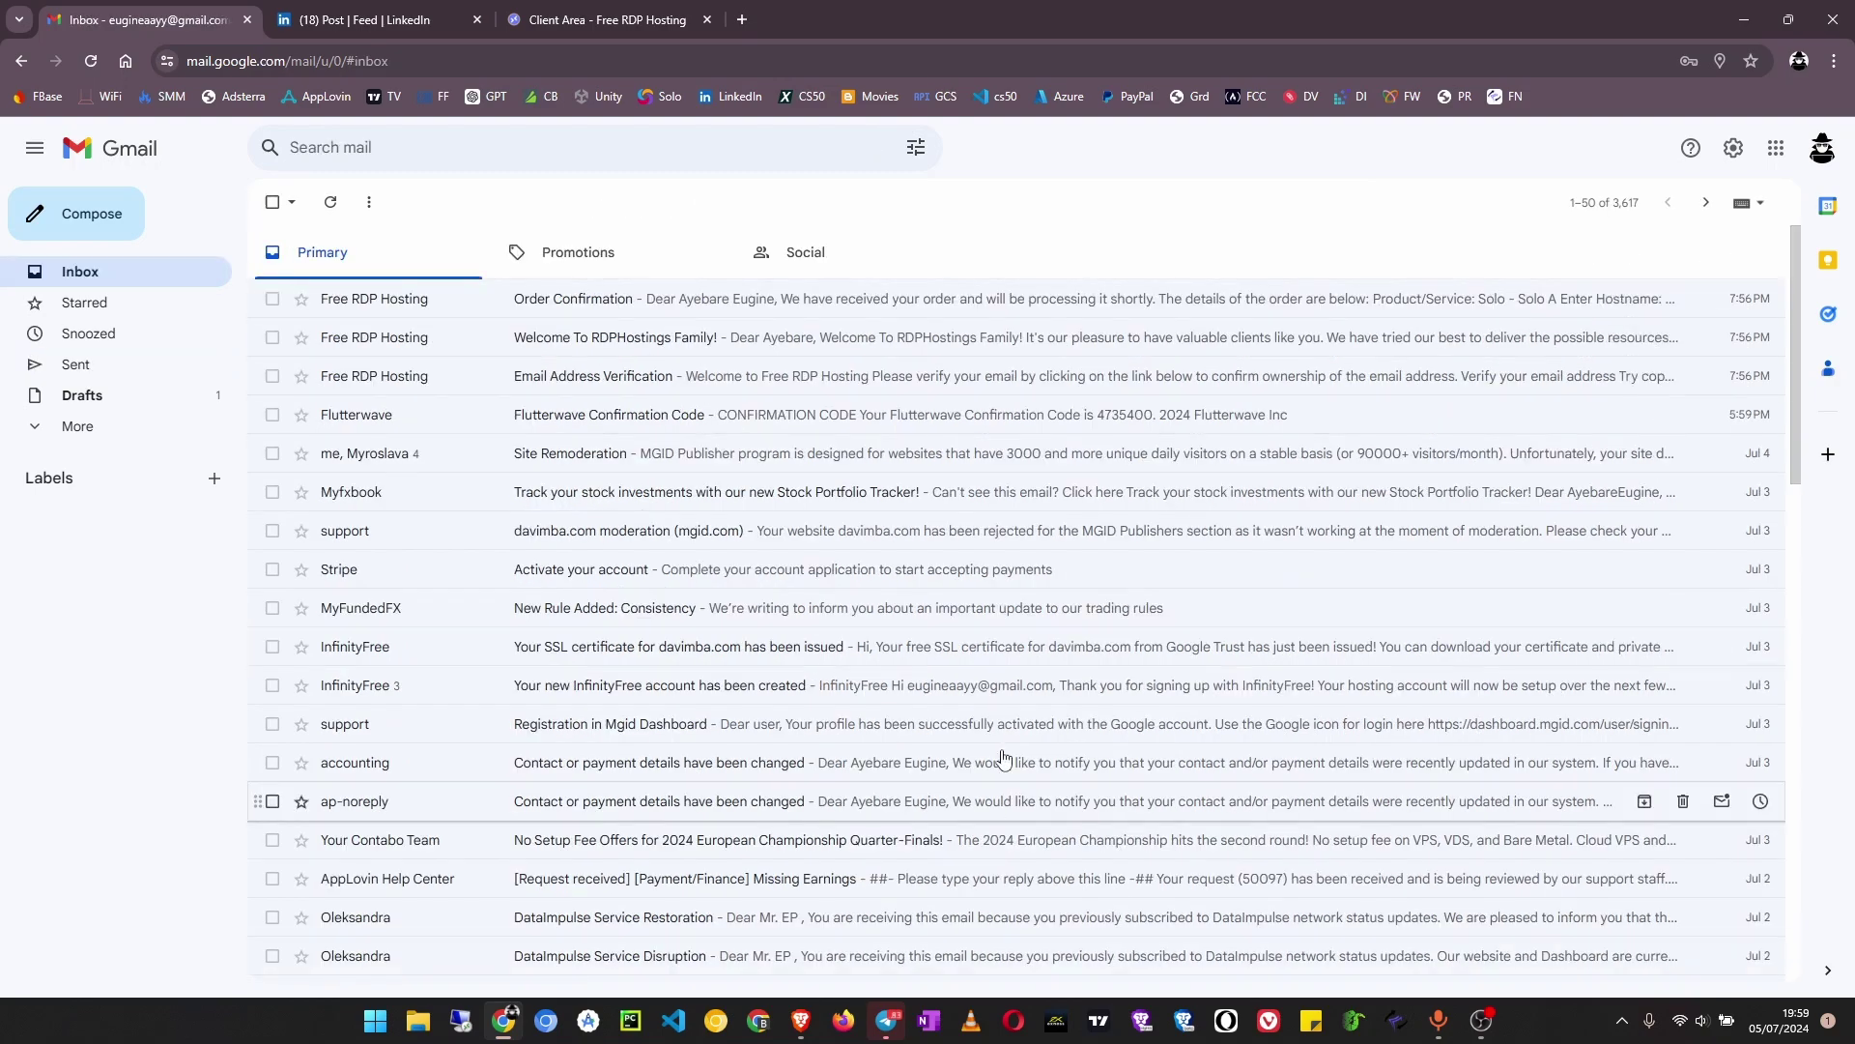
pyautogui.scroll(-6, 696, 387)
pyautogui.scroll(4, 961, 679)
pyautogui.scroll(2, 962, 679)
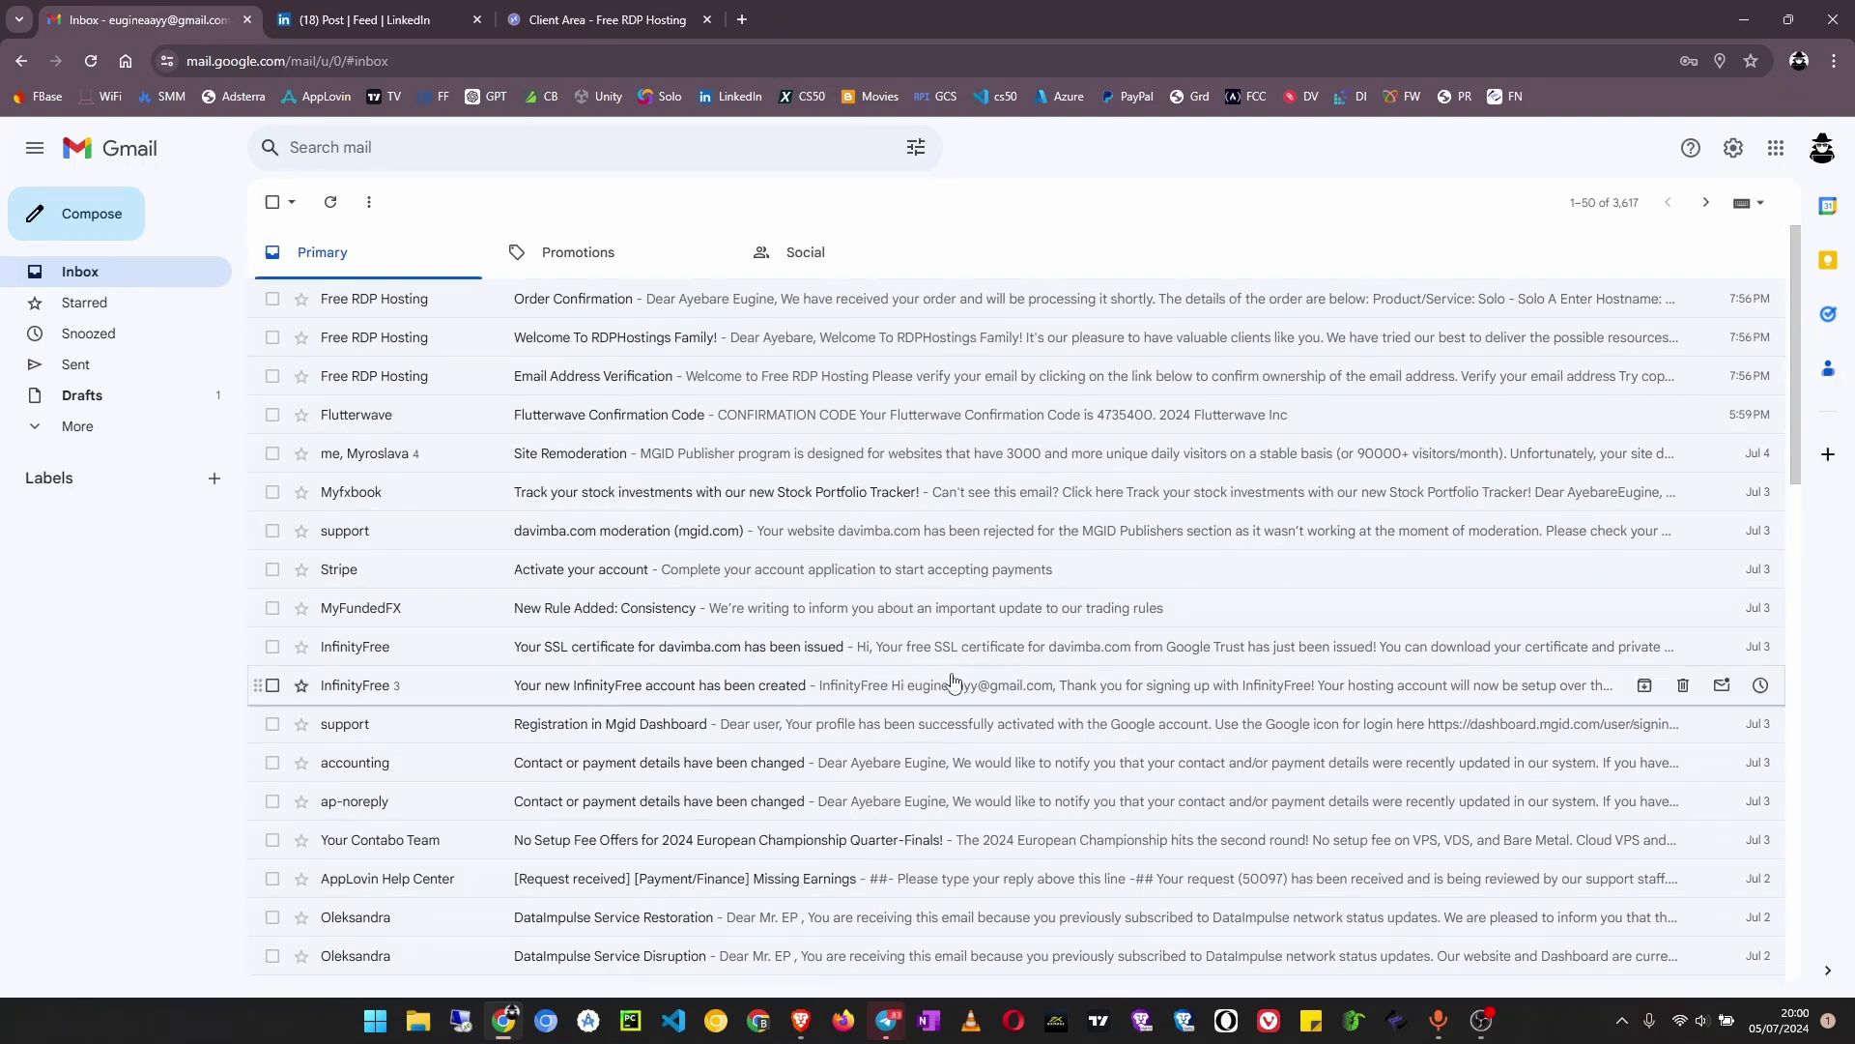